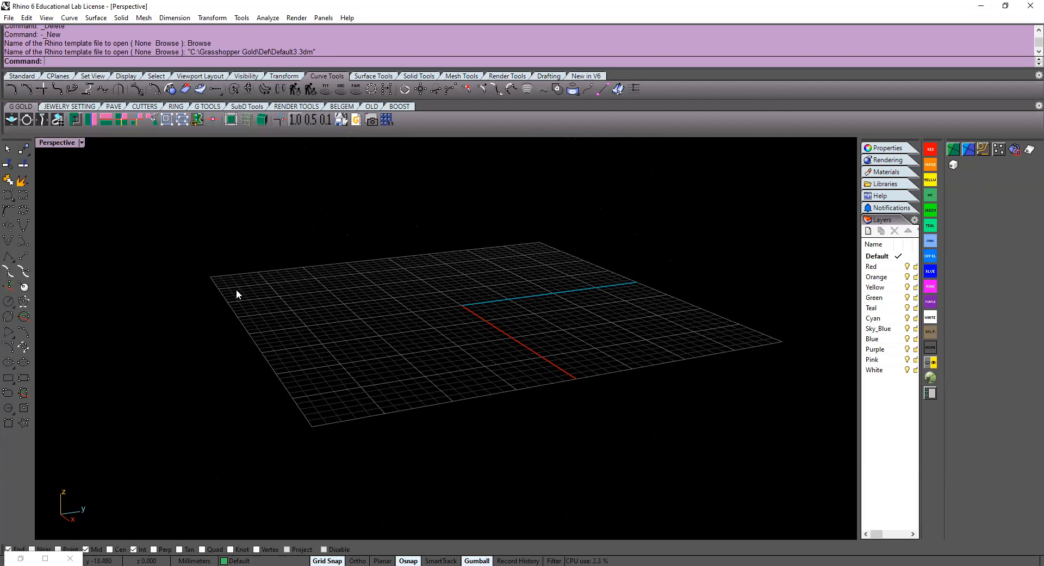
{"action": "right_click_drag", "start_coordinate": [205, 275], "coordinate": [419, 285]}
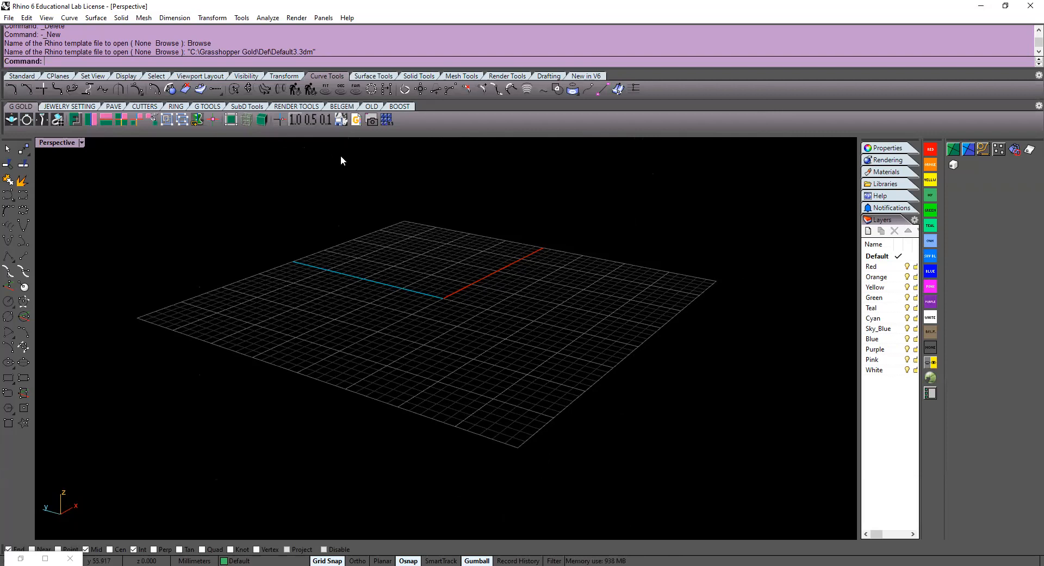
{"action": "left_click", "coordinate": [357, 121]}
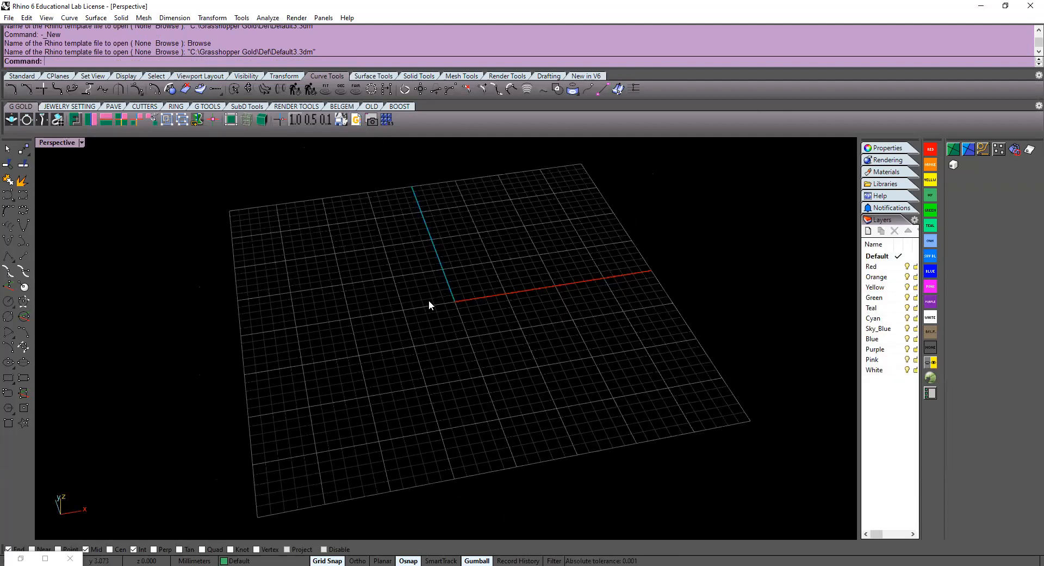
{"action": "right_click_drag", "start_coordinate": [447, 357], "coordinate": [282, 214]}
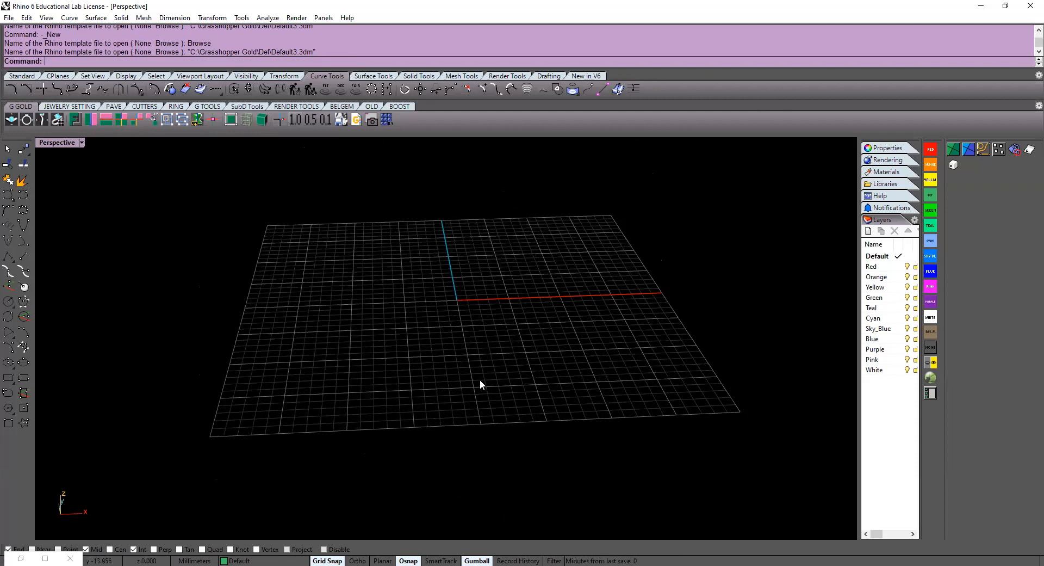
{"action": "right_click_drag", "start_coordinate": [392, 362], "coordinate": [323, 348]}
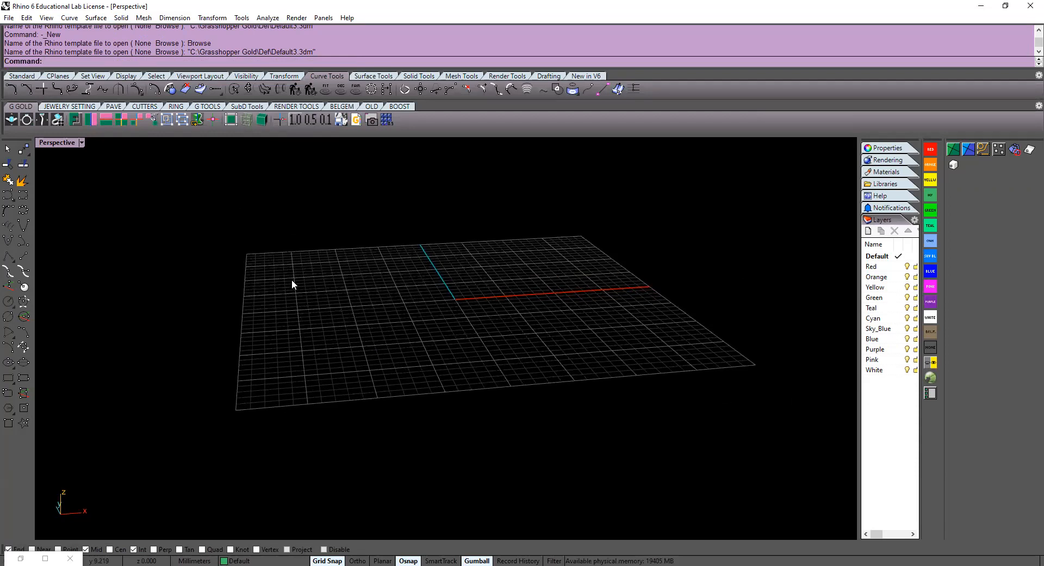
Create a ring size rail for the USA region in size 7
{"action": "left_click", "coordinate": [175, 106]}
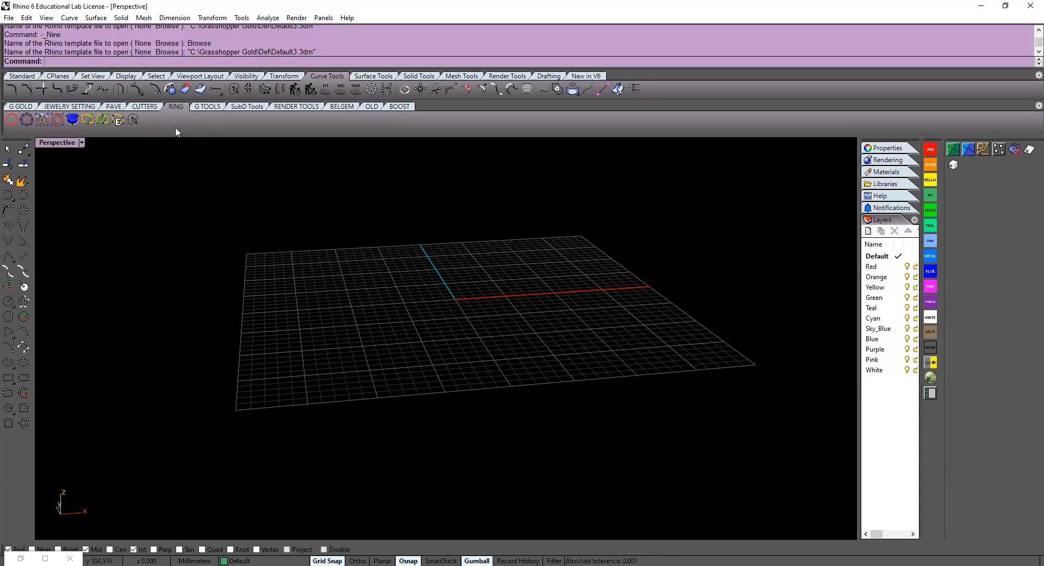
{"action": "left_click", "coordinate": [11, 120]}
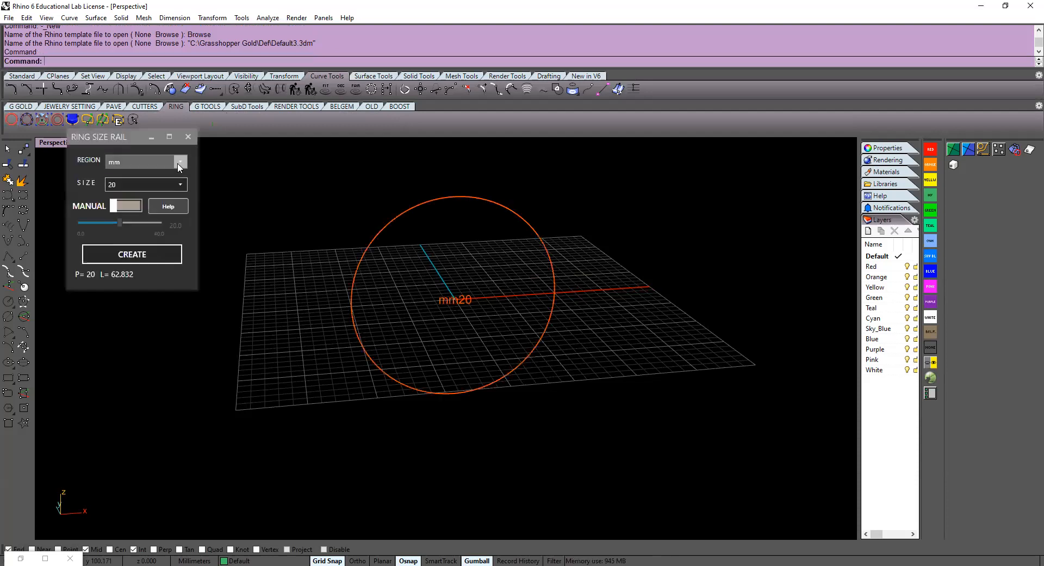
{"action": "left_click", "coordinate": [180, 163]}
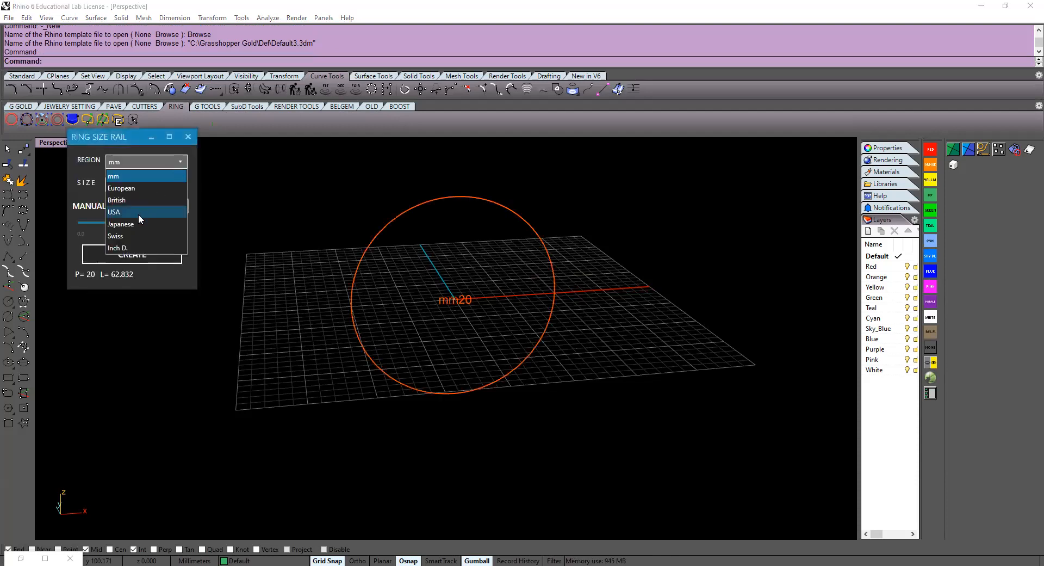
{"action": "left_click", "coordinate": [138, 214]}
{"action": "left_click", "coordinate": [181, 186]}
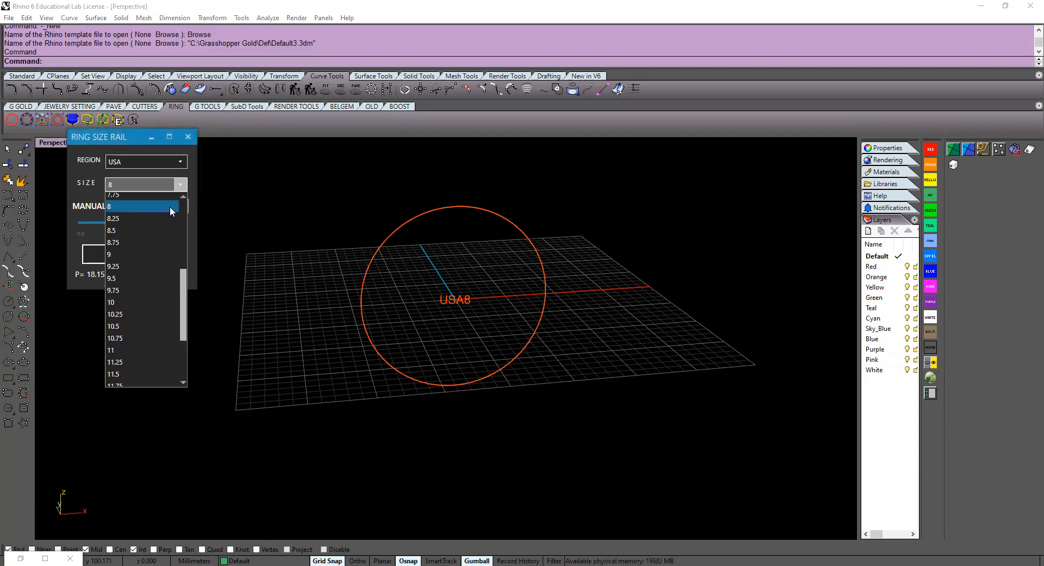
{"action": "scroll", "coordinate": [145, 213], "scroll_direction": "up", "scroll_amount": 2}
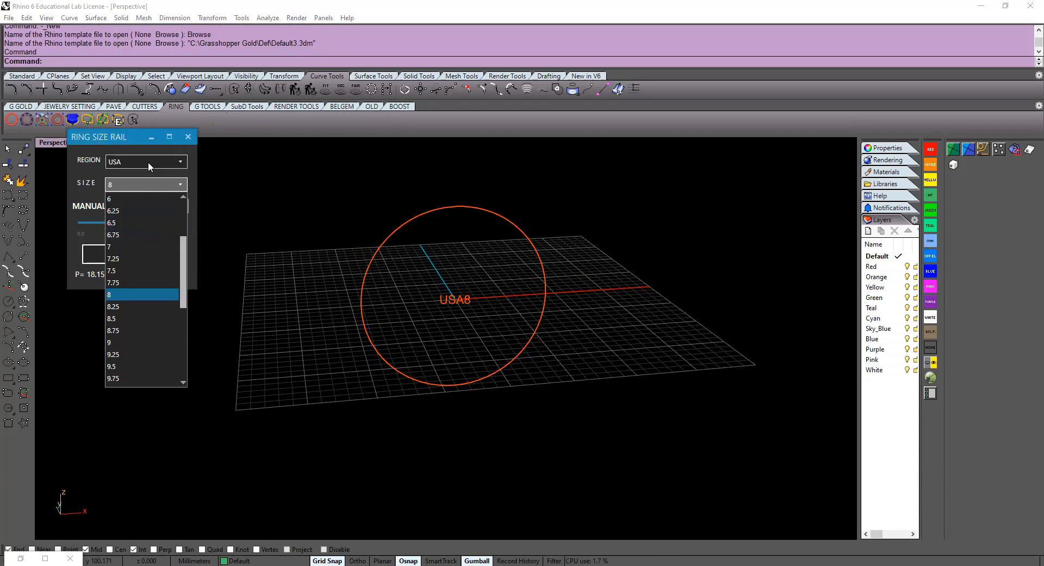
{"action": "left_click", "coordinate": [123, 246]}
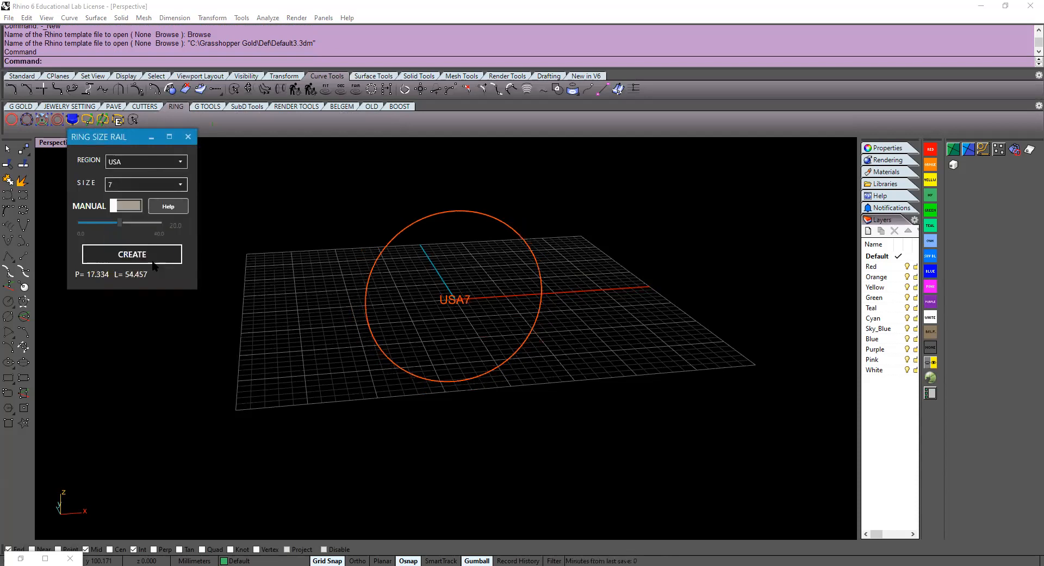
{"action": "left_click", "coordinate": [144, 257]}
{"action": "left_click", "coordinate": [188, 138]}
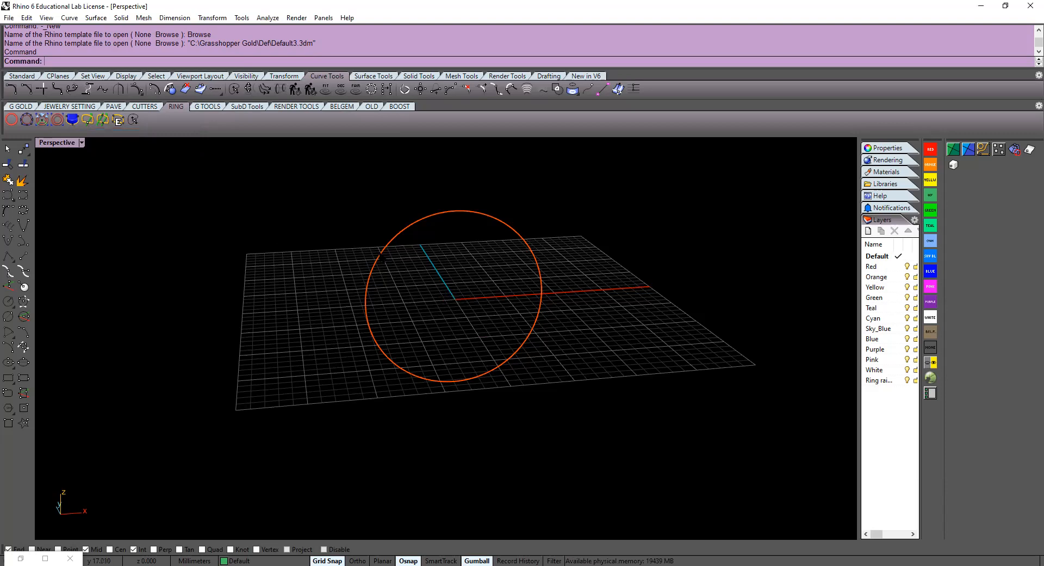
Delete two of the three overlapping ring rail curves so that a single circle is left
{"action": "left_click", "coordinate": [380, 254]}
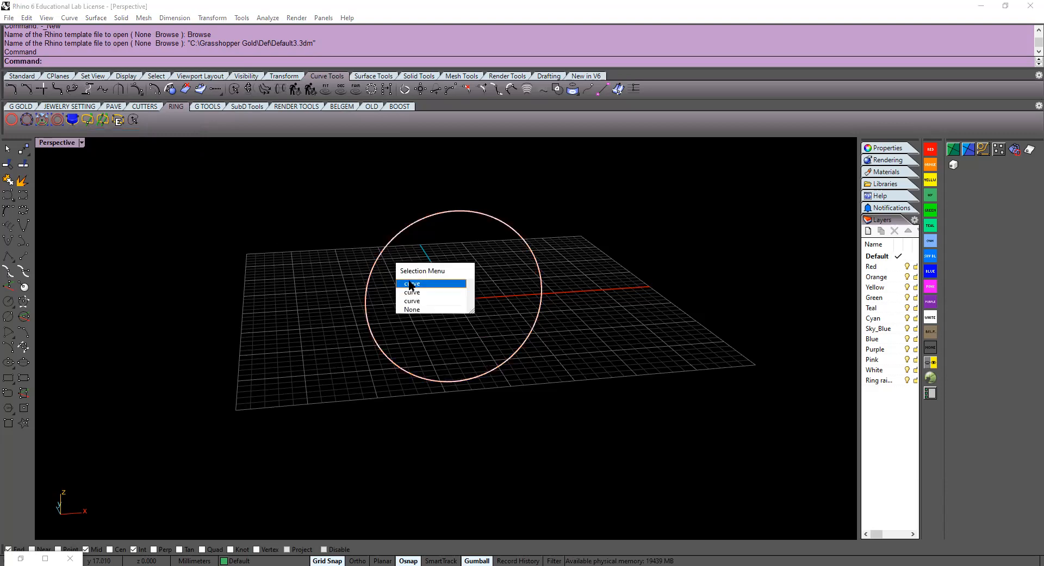
{"action": "left_click", "coordinate": [412, 283]}
{"action": "key", "text": "Delete"}
{"action": "left_click", "coordinate": [388, 246]}
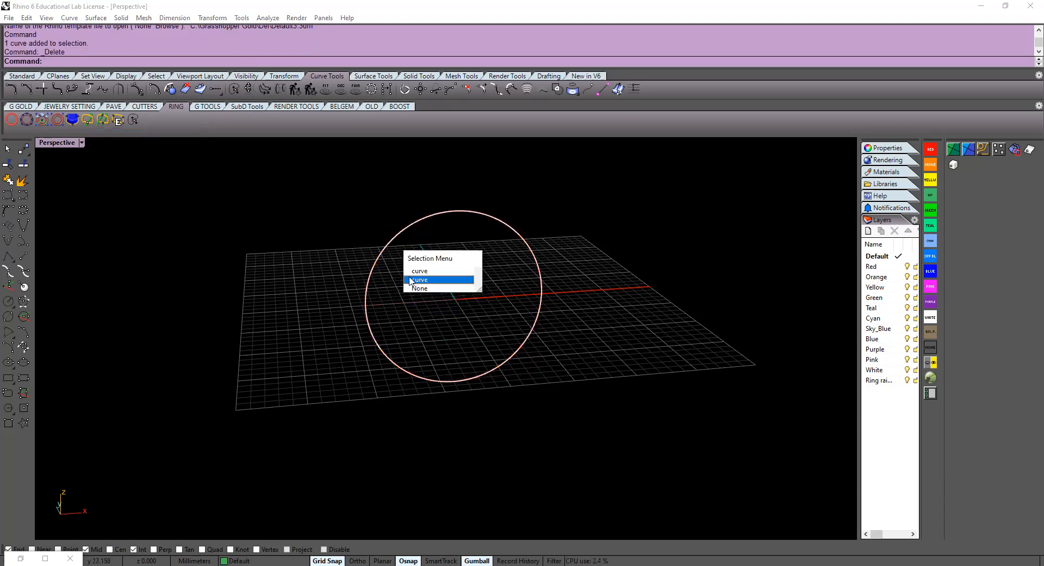
{"action": "left_click", "coordinate": [414, 273]}
{"action": "key", "text": "Delete"}
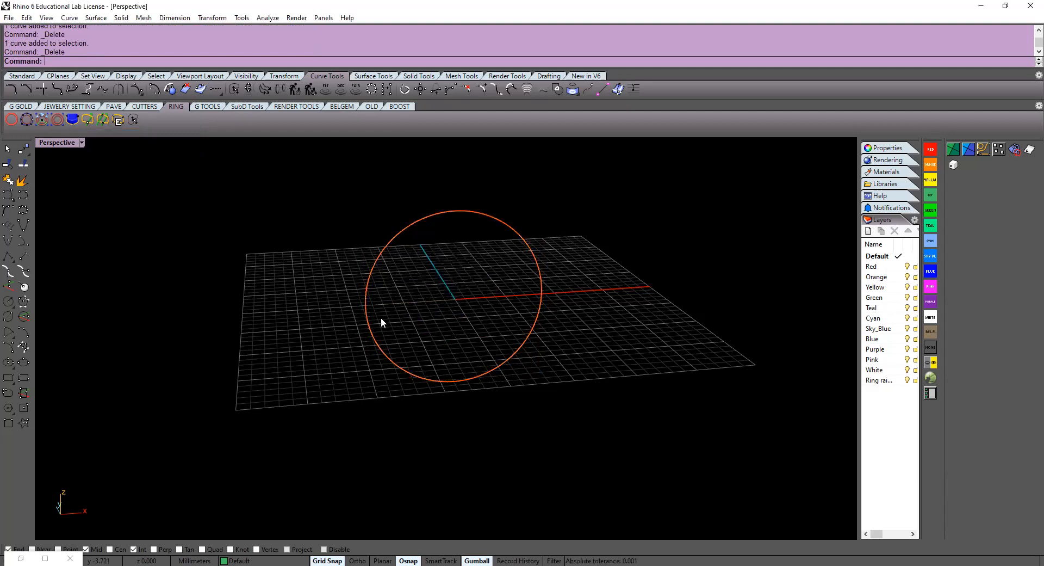
Create a round diamond of size 6.5 at the centre of the ring rail
{"action": "right_click_drag", "start_coordinate": [420, 315], "coordinate": [376, 321]}
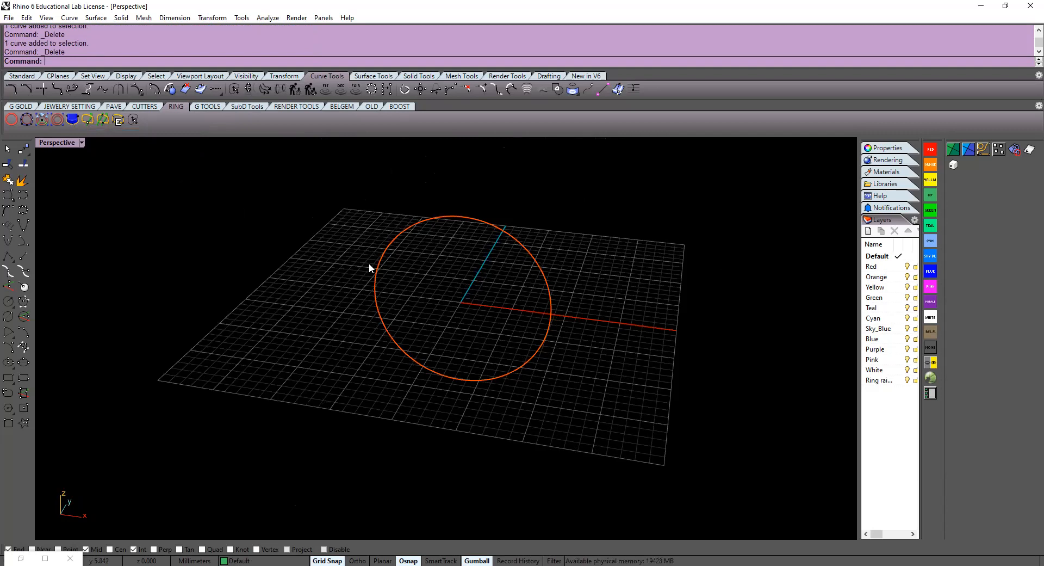
{"action": "right_click_drag", "start_coordinate": [253, 202], "coordinate": [236, 186]}
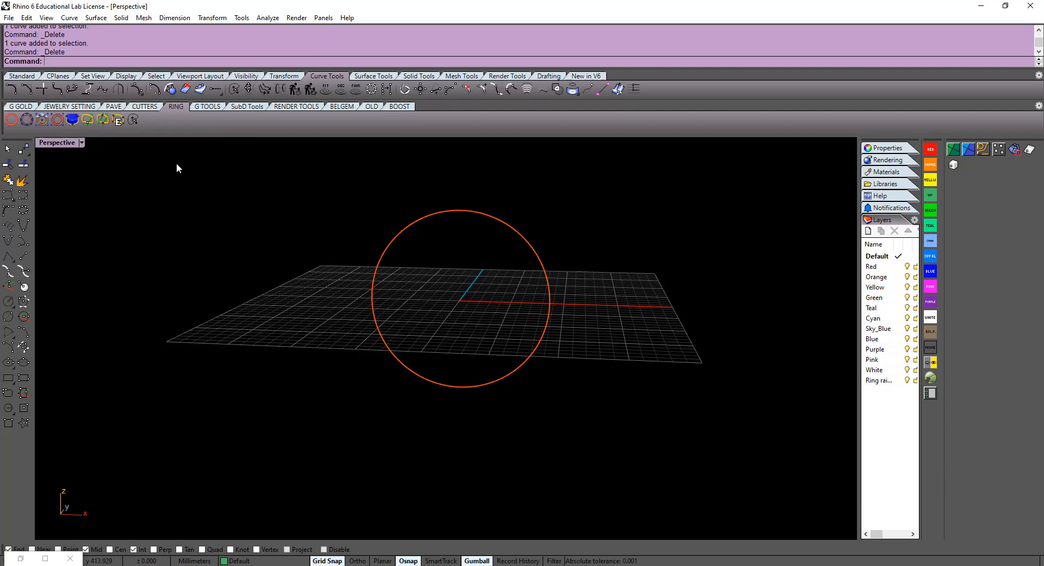
{"action": "left_click", "coordinate": [71, 107]}
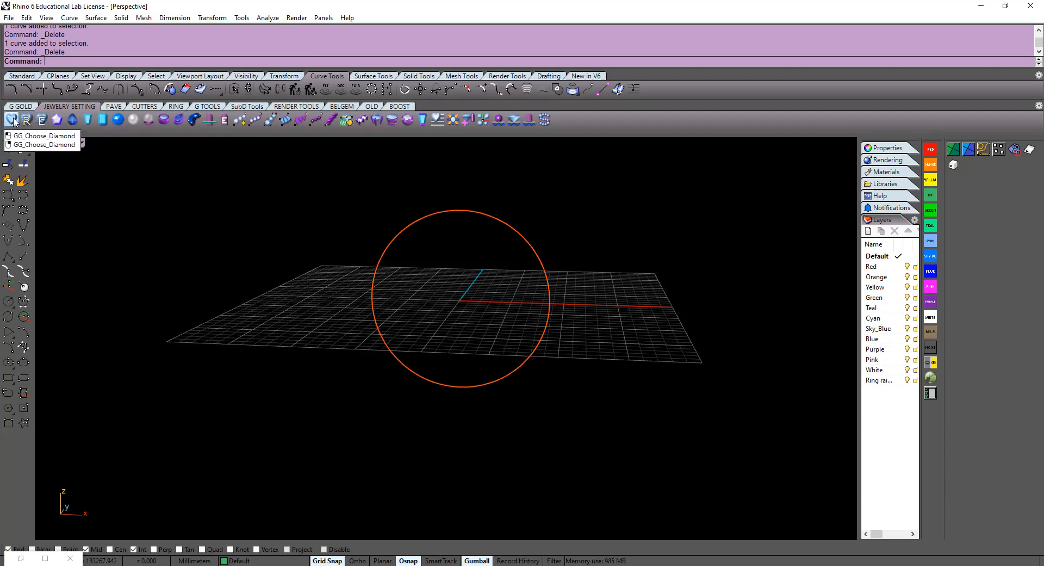
{"action": "left_click", "coordinate": [12, 120]}
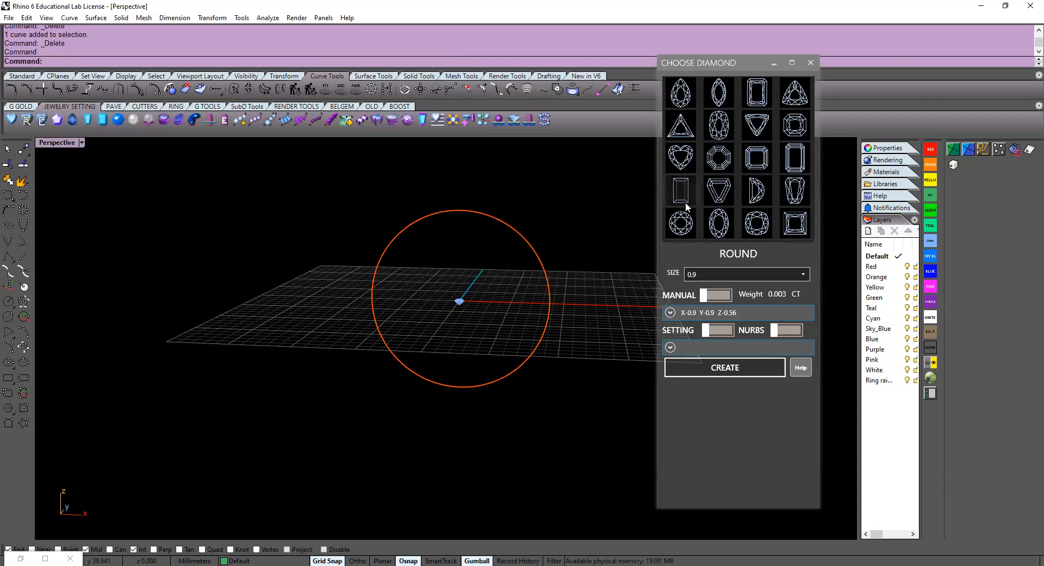
{"action": "left_click", "coordinate": [689, 224]}
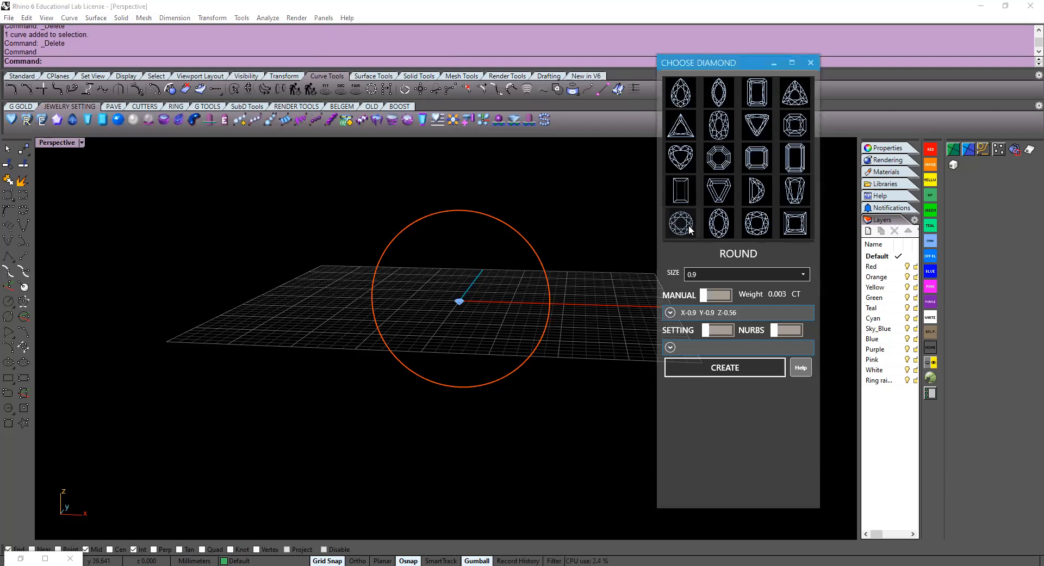
{"action": "left_click", "coordinate": [805, 275]}
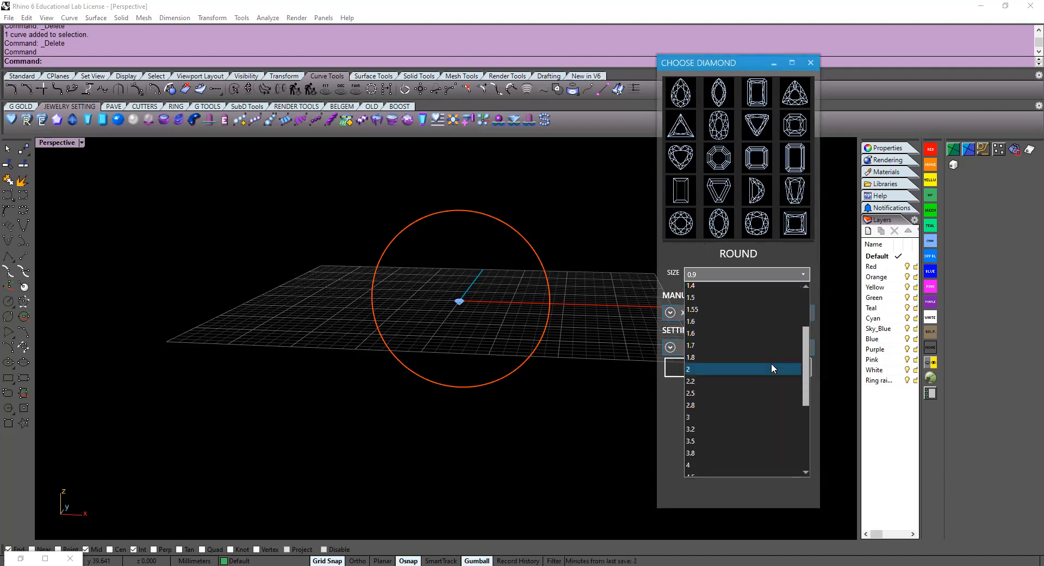
{"action": "scroll", "coordinate": [771, 363], "scroll_direction": "down", "scroll_amount": 3}
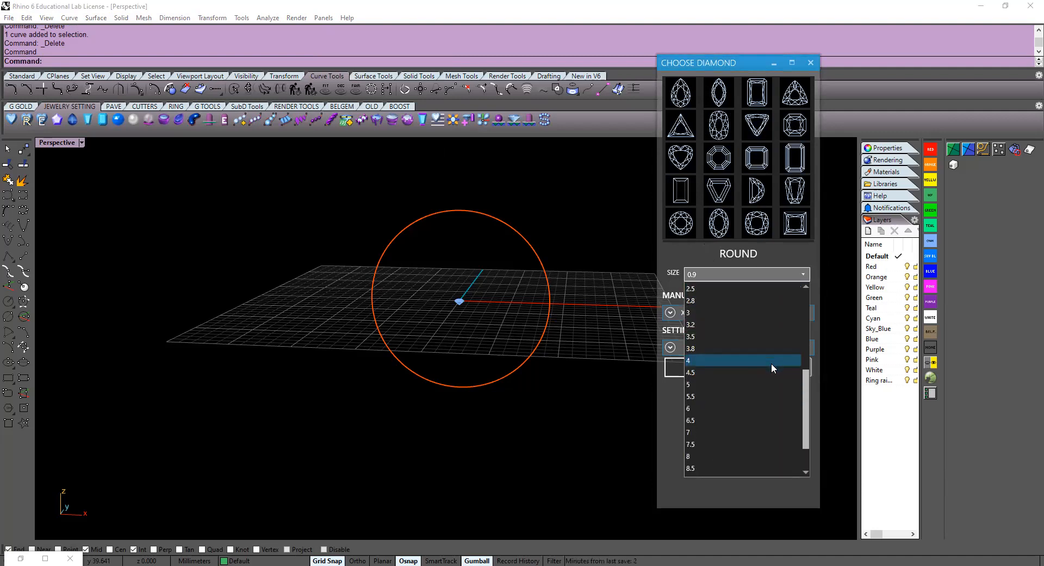
{"action": "left_click", "coordinate": [732, 419]}
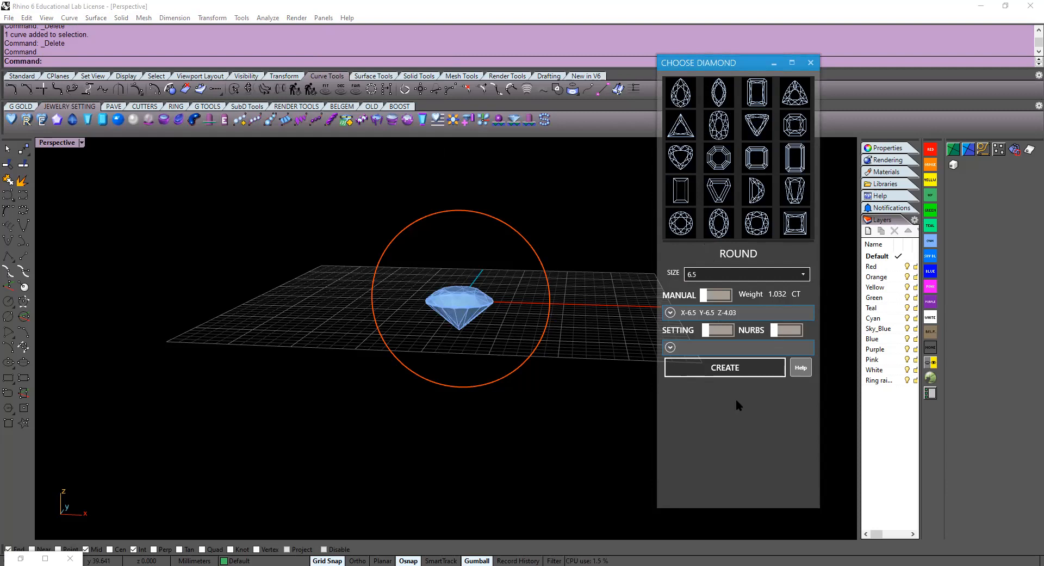
{"action": "left_click", "coordinate": [732, 372]}
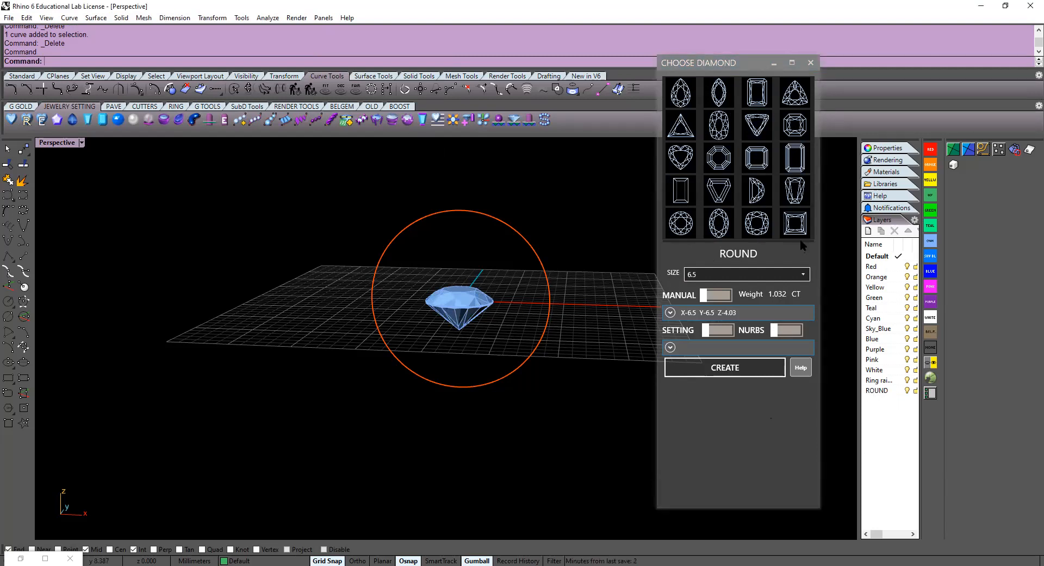
{"action": "left_click", "coordinate": [813, 63]}
Move the round diamond straight up along Z until its lower tip reaches the top of the ring rail
{"action": "left_click", "coordinate": [472, 296]}
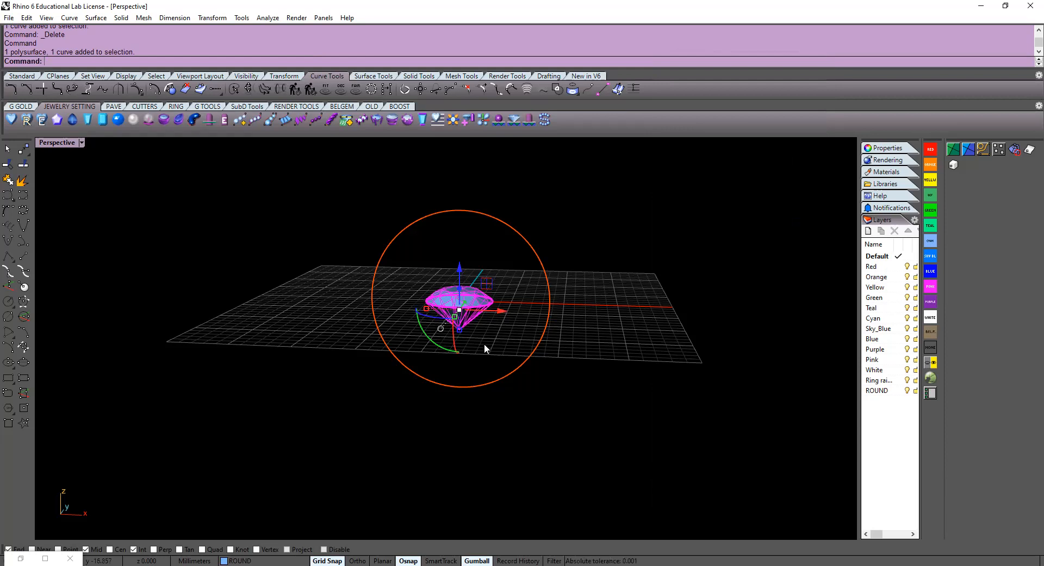
{"action": "left_click", "coordinate": [477, 560]}
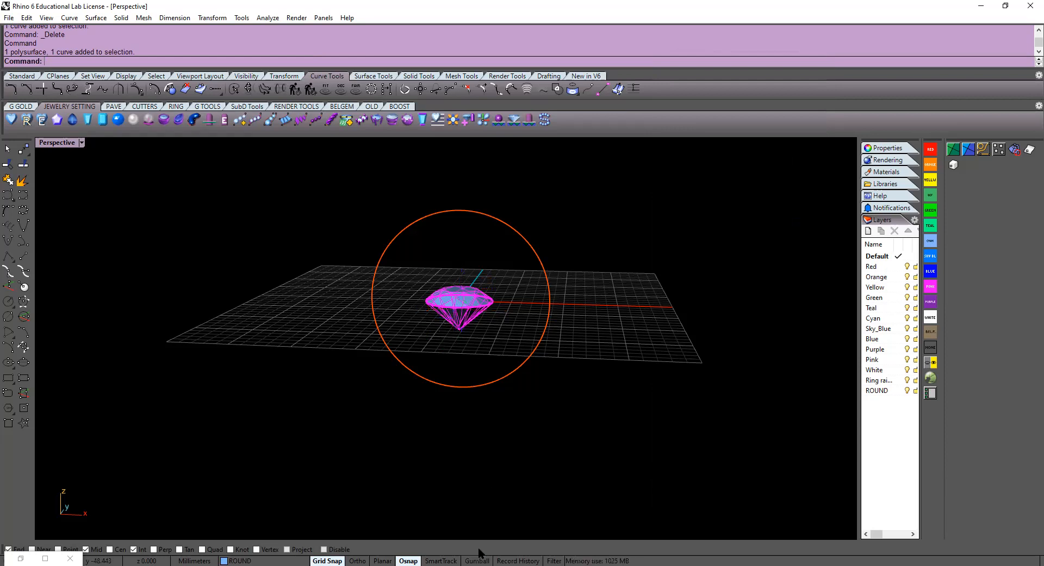
{"action": "left_click", "coordinate": [478, 560]}
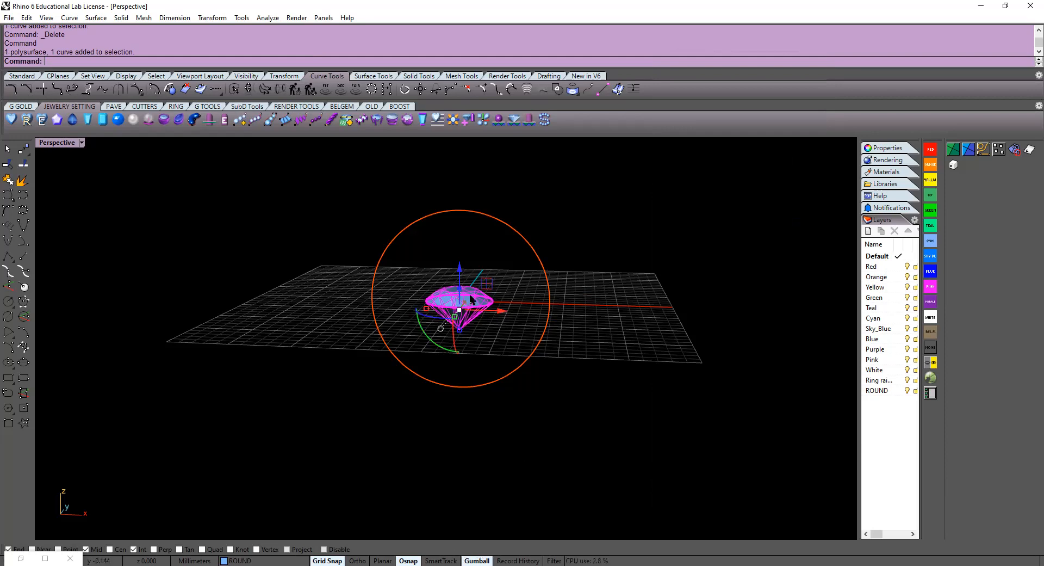
{"action": "left_click_drag", "start_coordinate": [459, 272], "coordinate": [476, 152]}
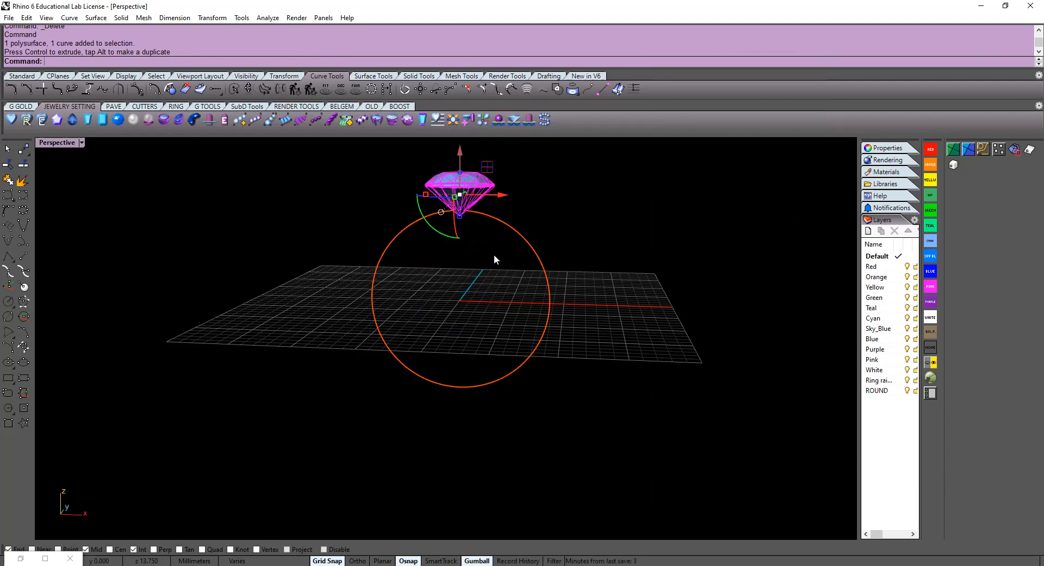
Raise the diamond further along Z in the Front view, leaving a clear gap above the ring rail
{"action": "double_click", "coordinate": [54, 143]}
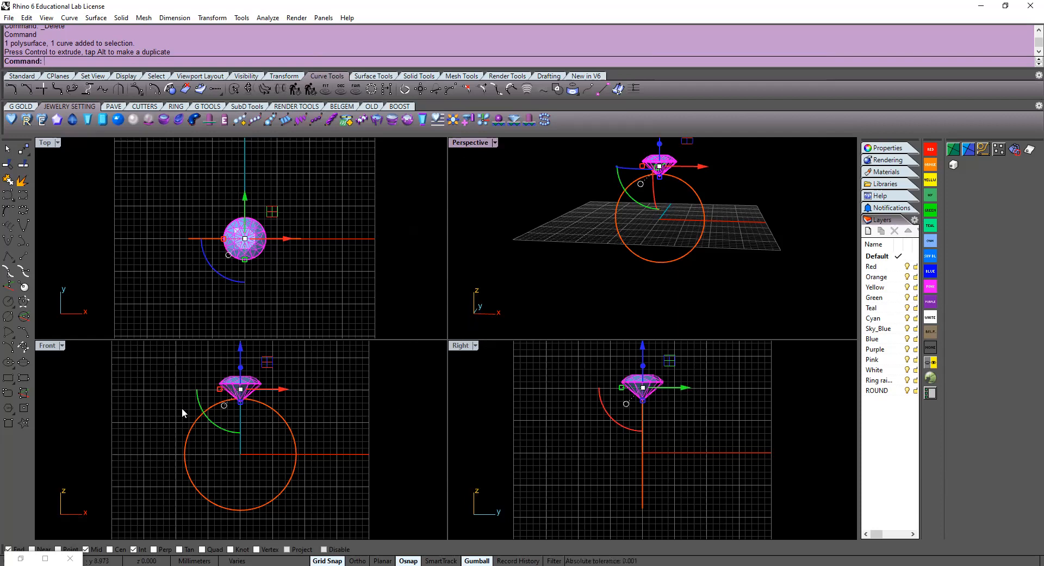
{"action": "scroll", "coordinate": [226, 404], "scroll_direction": "up", "scroll_amount": 5}
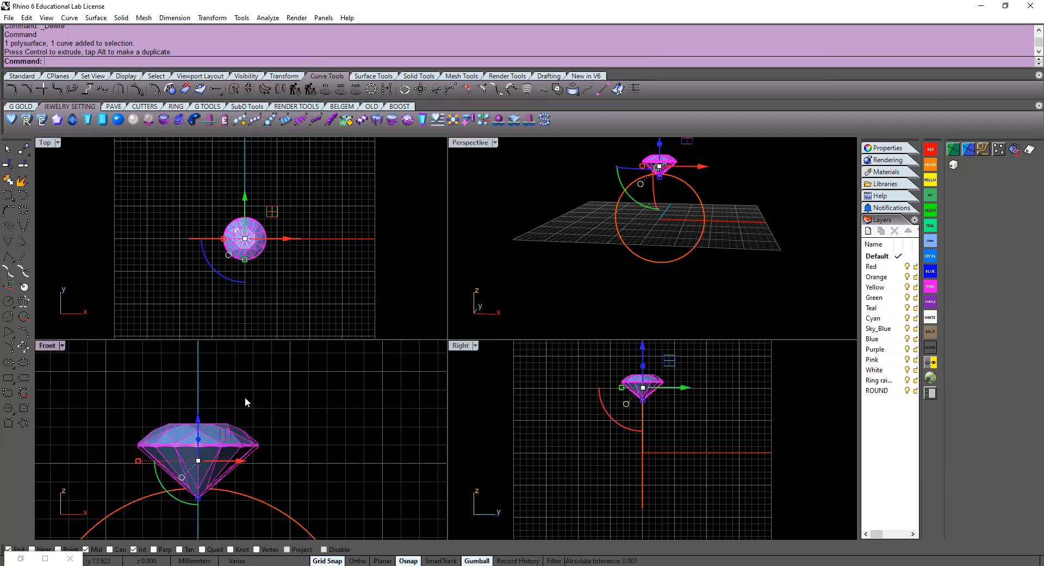
{"action": "left_click_drag", "start_coordinate": [196, 496], "coordinate": [200, 355]}
{"action": "key", "text": "alt"}
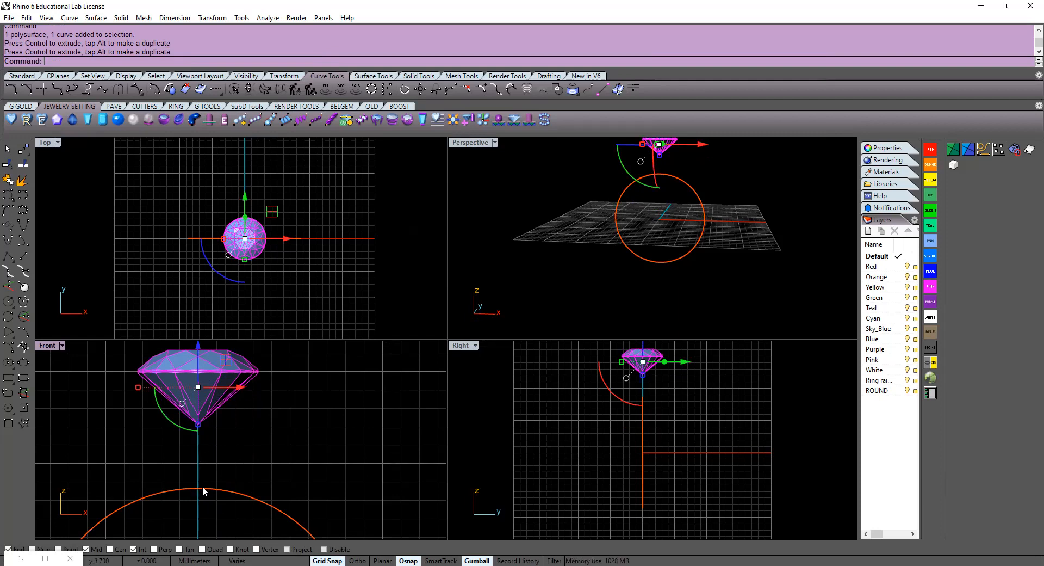
Start a prong head for the round diamond with the Prong Head Builder and apply the fifth prong arrangement
{"action": "double_click", "coordinate": [466, 146]}
{"action": "right_click_drag", "start_coordinate": [449, 239], "coordinate": [439, 358]}
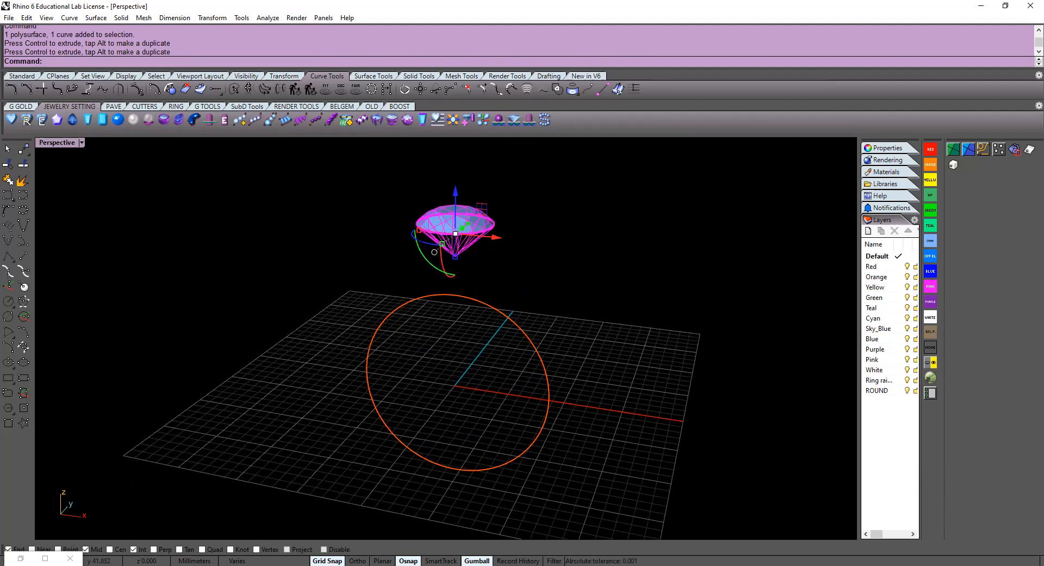
{"action": "left_click", "coordinate": [377, 120]}
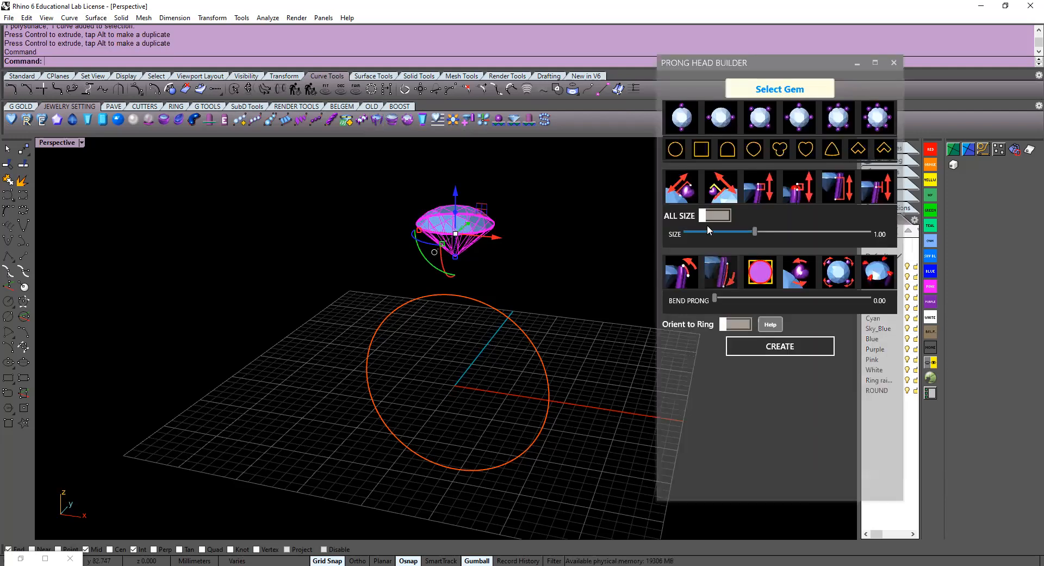
{"action": "left_click", "coordinate": [769, 90]}
{"action": "right_click_drag", "start_coordinate": [492, 250], "coordinate": [580, 271]}
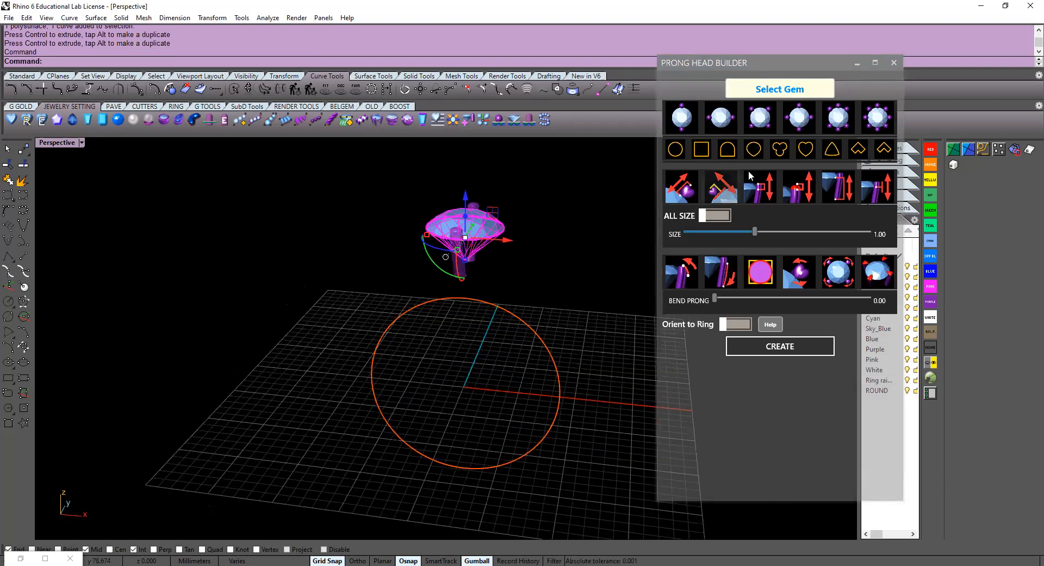
{"action": "left_click", "coordinate": [842, 117]}
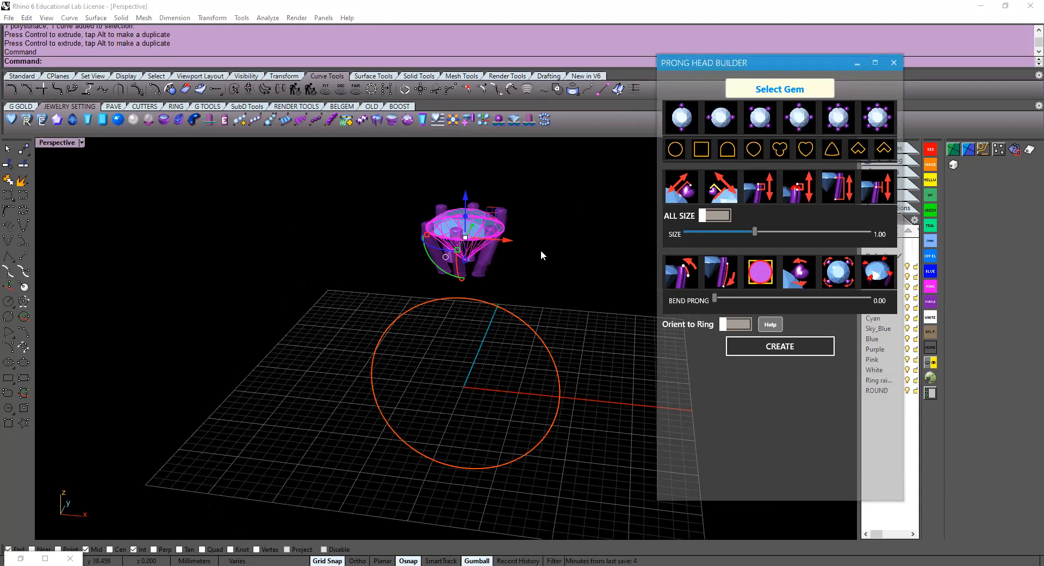
{"action": "scroll", "coordinate": [541, 250], "scroll_direction": "up", "scroll_amount": 3}
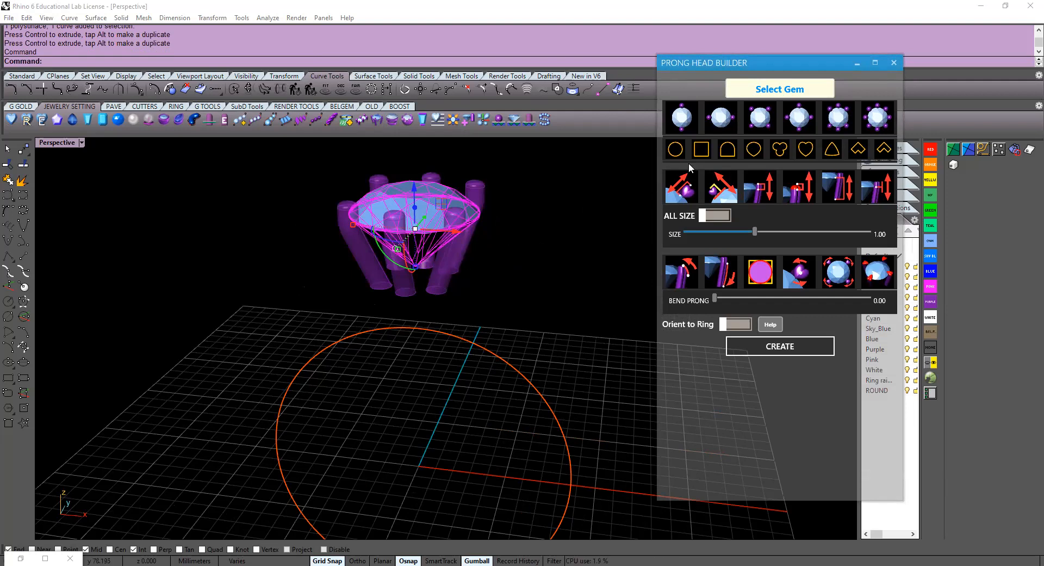
Give the prongs the arched profile with a flat base and set their size to 1.20
{"action": "left_click", "coordinate": [729, 150]}
{"action": "right_click_drag", "start_coordinate": [409, 243], "coordinate": [408, 272]}
{"action": "scroll", "coordinate": [407, 270], "scroll_direction": "up", "scroll_amount": 8}
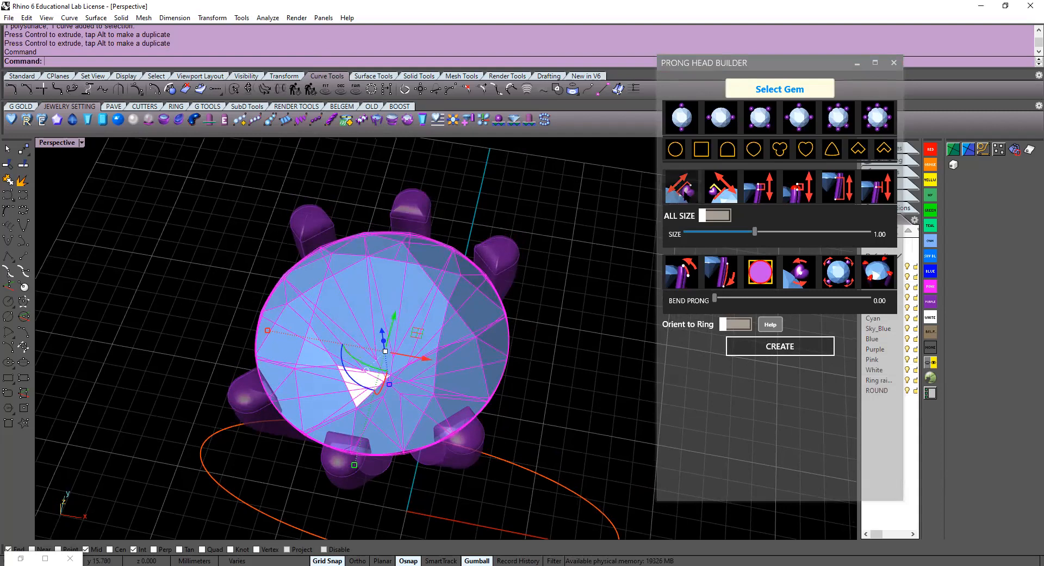
{"action": "left_click", "coordinate": [685, 191]}
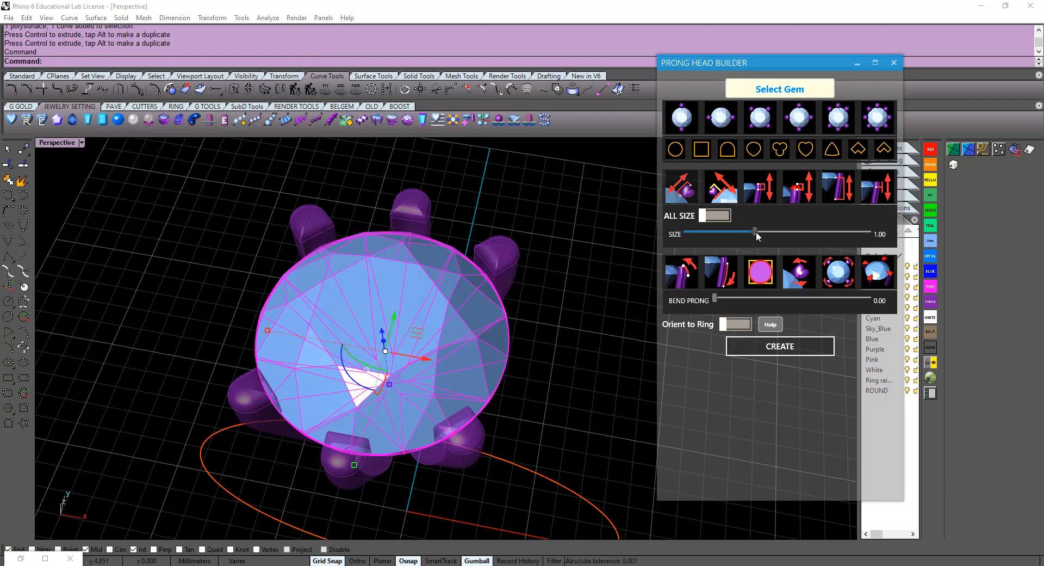
{"action": "left_click_drag", "start_coordinate": [759, 230], "coordinate": [779, 227]}
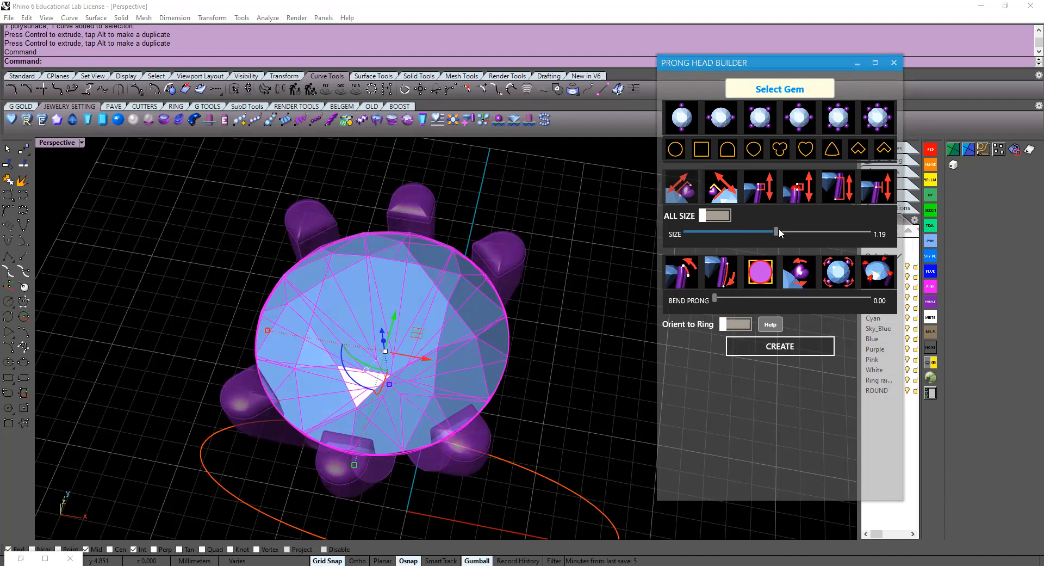
Set the prong height to 1.4
{"action": "right_click_drag", "start_coordinate": [489, 367], "coordinate": [491, 266]}
{"action": "scroll", "coordinate": [488, 359], "scroll_direction": "down", "scroll_amount": 3}
{"action": "scroll", "coordinate": [484, 240], "scroll_direction": "up", "scroll_amount": 3}
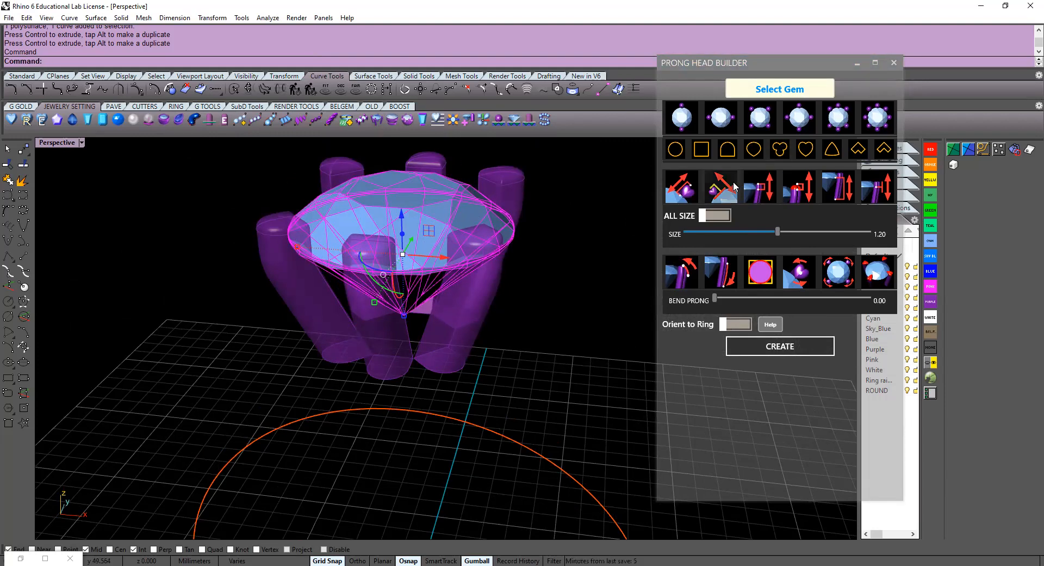
{"action": "left_click", "coordinate": [761, 189]}
{"action": "left_click_drag", "start_coordinate": [741, 213], "coordinate": [760, 210]}
{"action": "scroll", "coordinate": [550, 202], "scroll_direction": "down", "scroll_amount": 2}
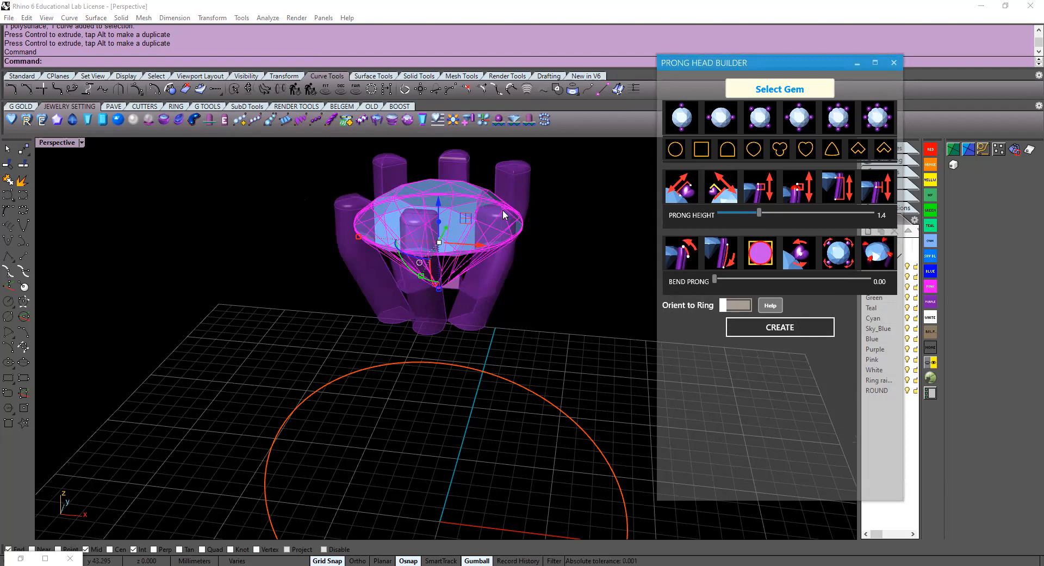
{"action": "scroll", "coordinate": [503, 210], "scroll_direction": "up", "scroll_amount": 2}
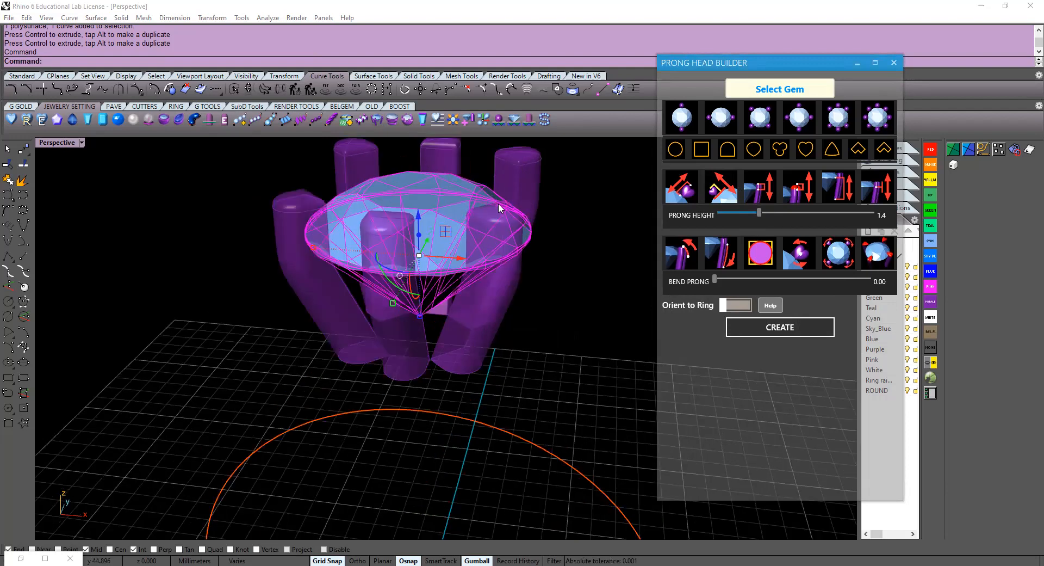
Switch the head to a four-prong arrangement and set the prongs' distance of stone to -0.21
{"action": "left_click", "coordinate": [724, 188]}
{"action": "left_click", "coordinate": [786, 102]}
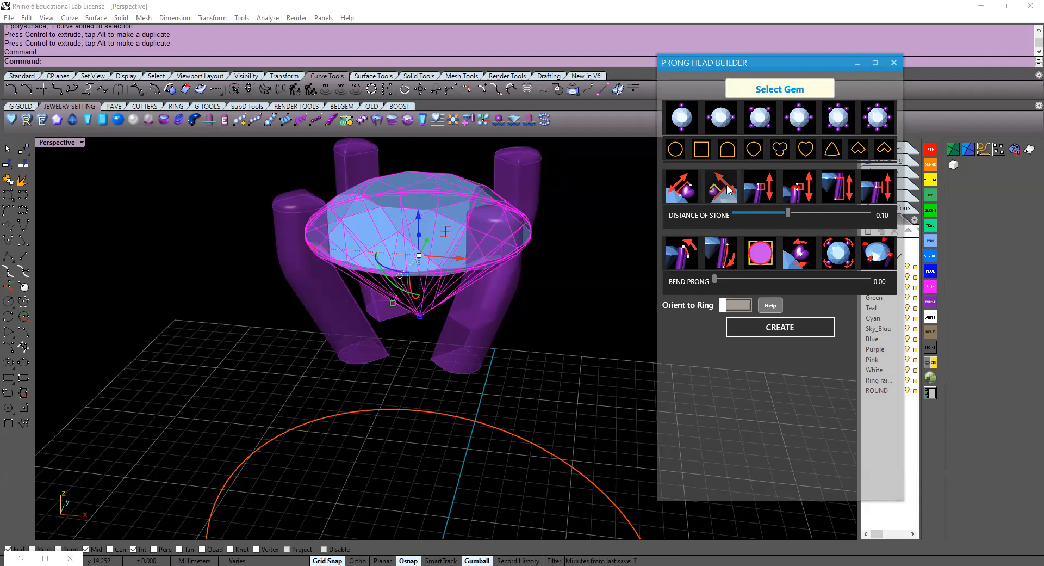
{"action": "right_click_drag", "start_coordinate": [553, 256], "coordinate": [525, 247]}
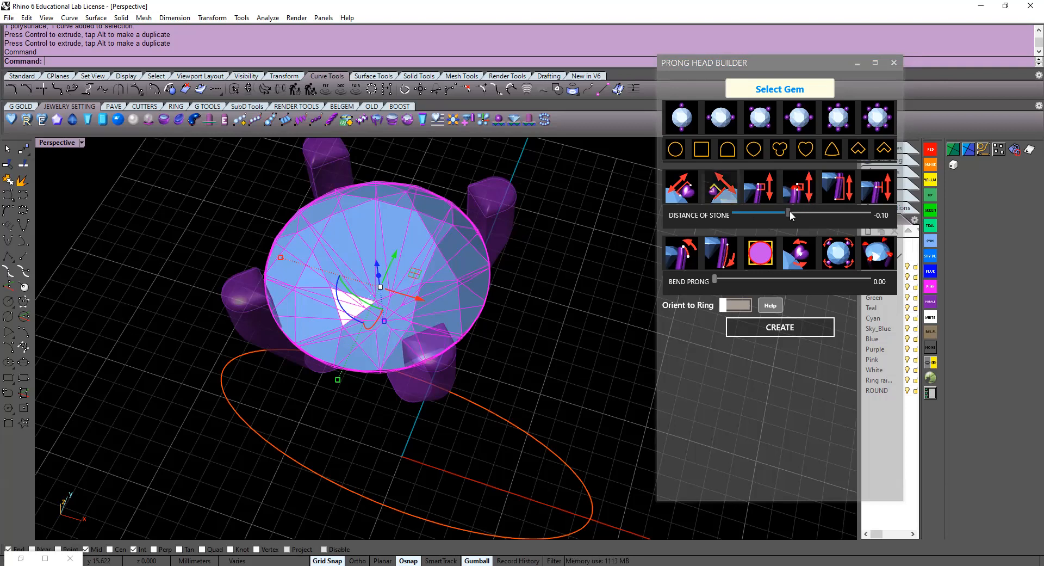
{"action": "mouse_move", "coordinate": [790, 212]}
{"action": "left_mouse_down"}
{"action": "mouse_move", "coordinate": [799, 216]}
{"action": "mouse_move", "coordinate": [751, 214]}
{"action": "mouse_move", "coordinate": [789, 214]}
{"action": "mouse_move", "coordinate": [776, 214]}
{"action": "left_mouse_up"}
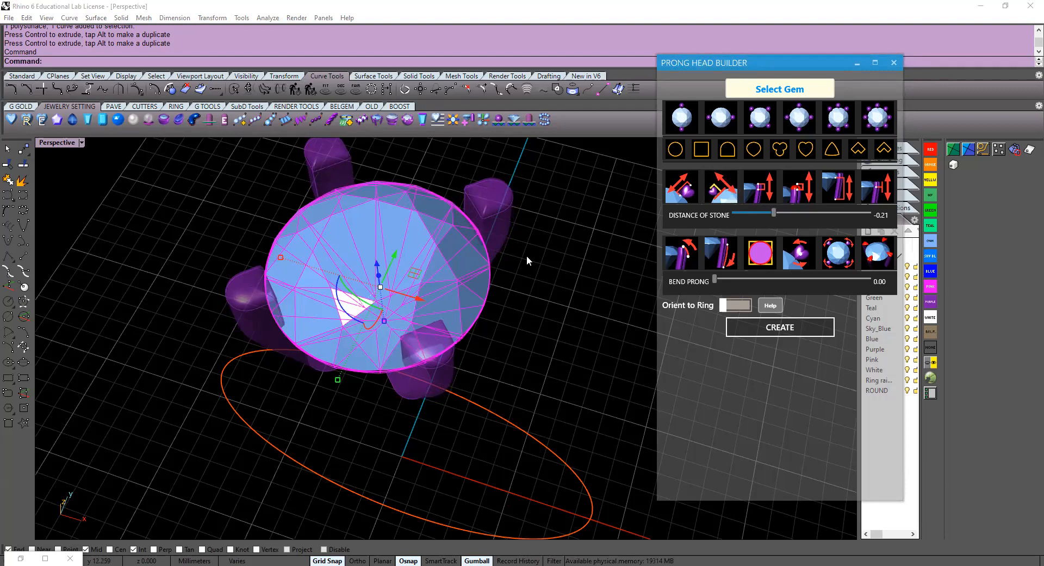
{"action": "right_click_drag", "start_coordinate": [516, 253], "coordinate": [492, 321]}
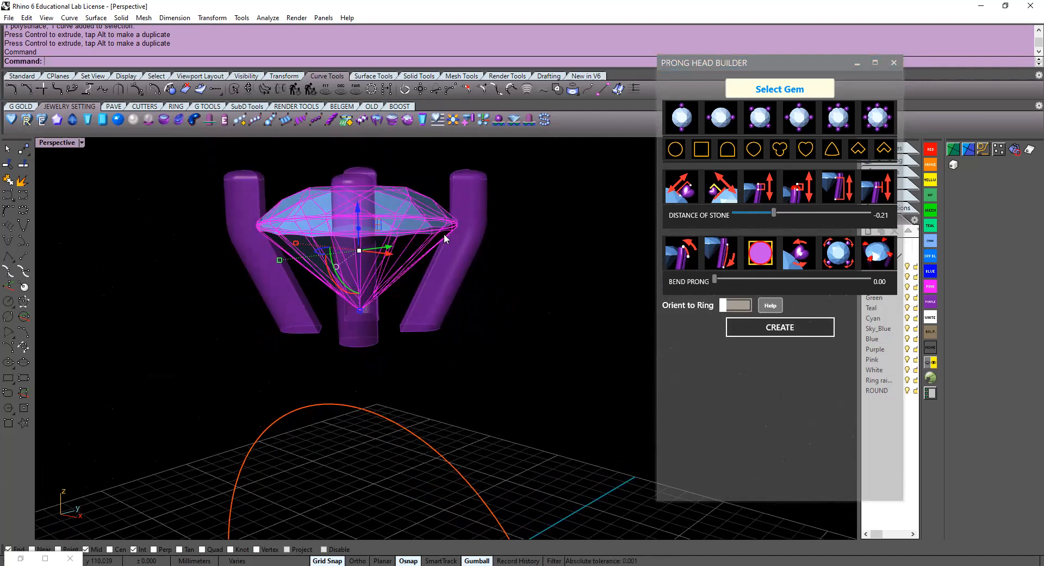
{"action": "mouse_move", "coordinate": [428, 240]}
{"action": "right_mouse_down"}
{"action": "mouse_move", "coordinate": [430, 283]}
{"action": "mouse_move", "coordinate": [427, 250]}
{"action": "right_mouse_up"}
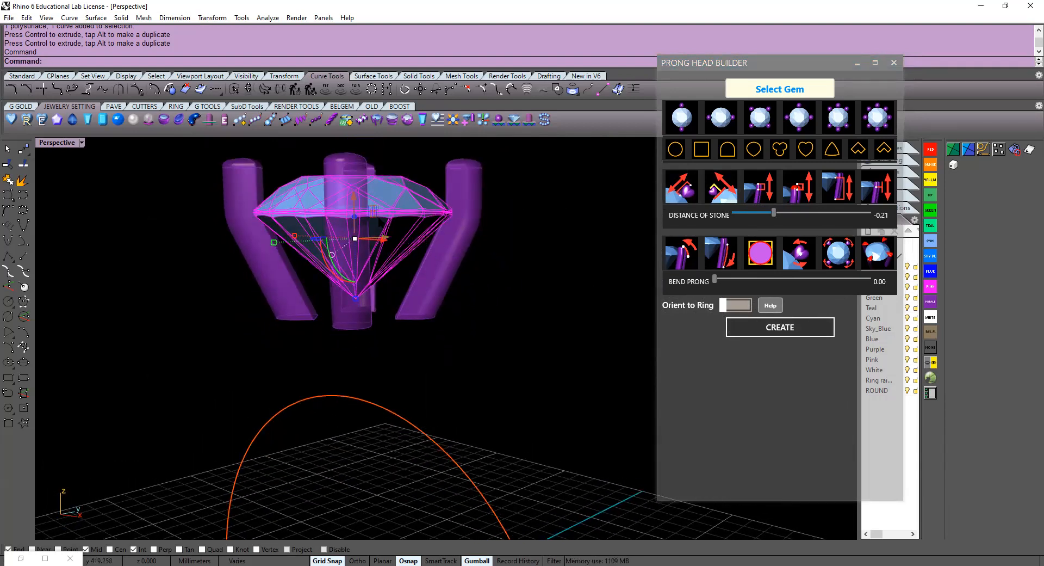
{"action": "right_click_drag", "start_coordinate": [529, 264], "coordinate": [516, 308]}
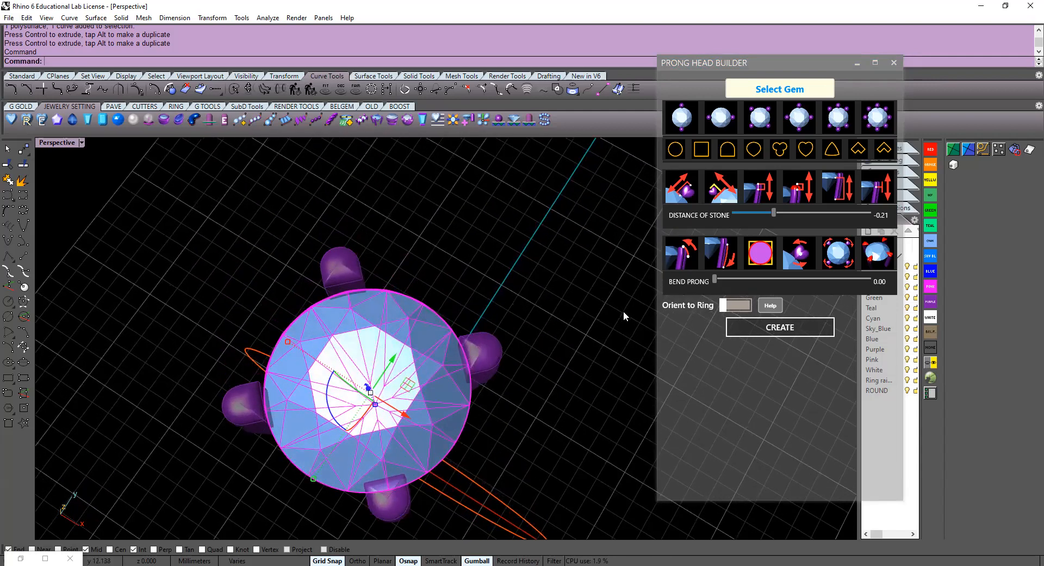
{"action": "right_click_drag", "start_coordinate": [433, 419], "coordinate": [479, 366]}
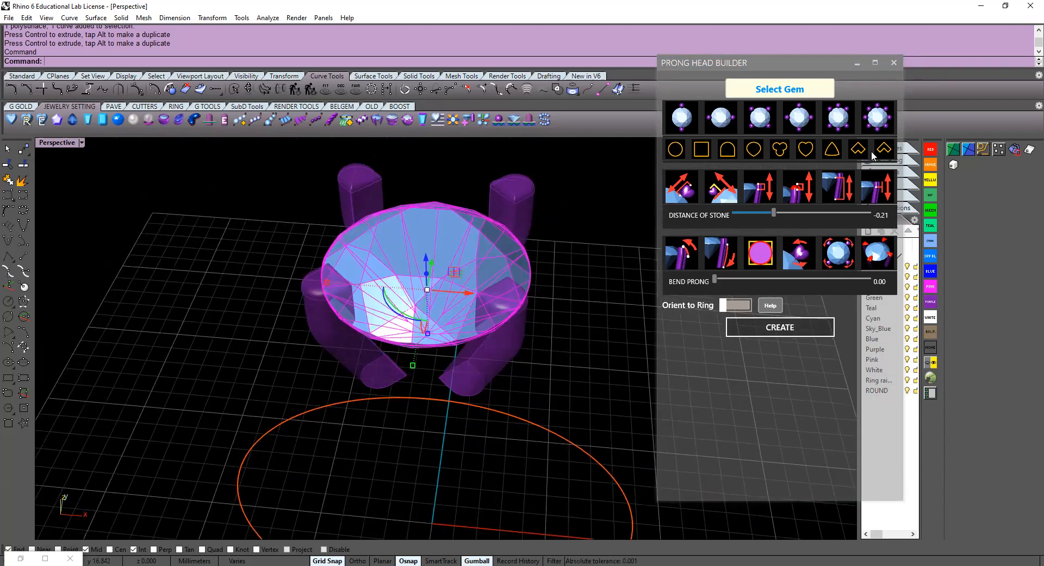
Return to the fifth, six-prong arrangement and set the prong depth to 4.6 so the prongs reach closer to the ring rail
{"action": "left_click", "coordinate": [845, 118]}
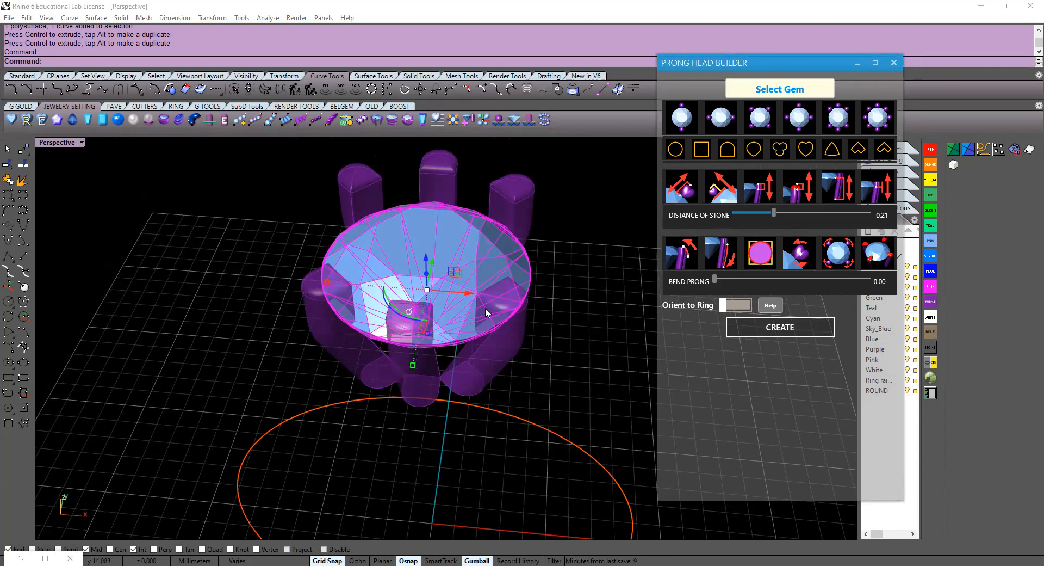
{"action": "right_click_drag", "start_coordinate": [535, 355], "coordinate": [506, 376]}
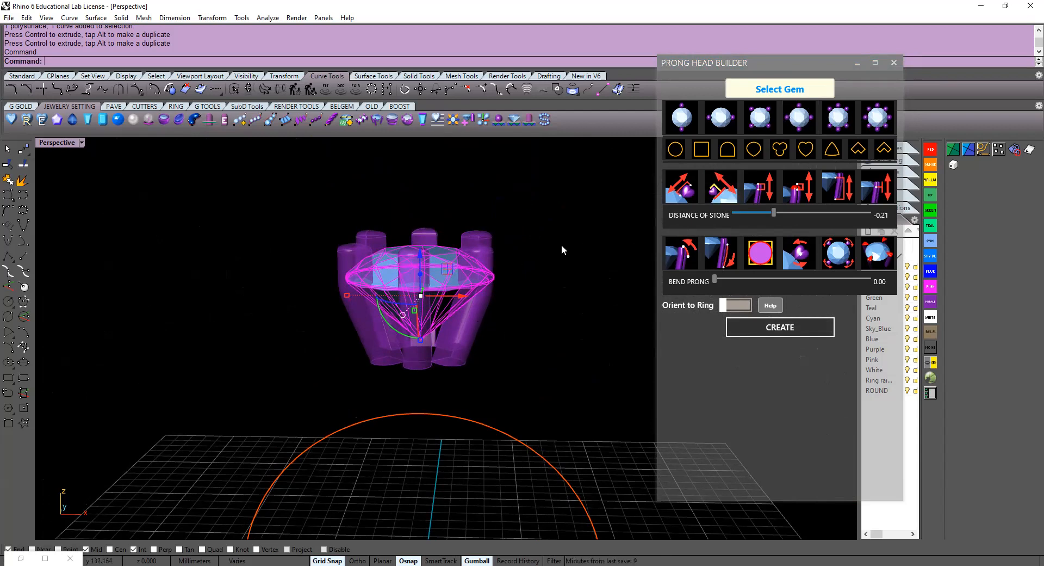
{"action": "right_click_drag", "start_coordinate": [495, 345], "coordinate": [502, 328]}
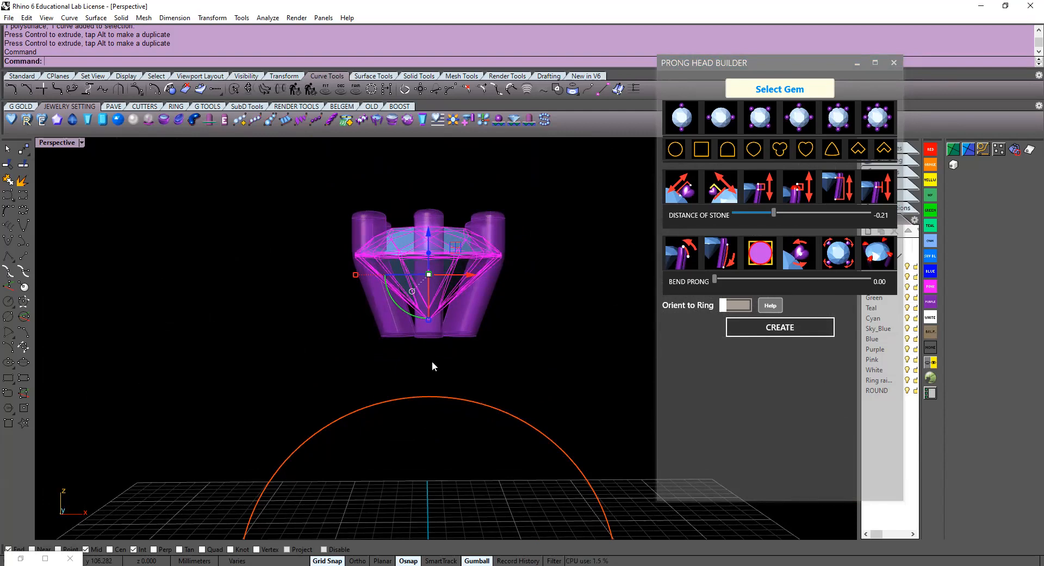
{"action": "left_click", "coordinate": [839, 186]}
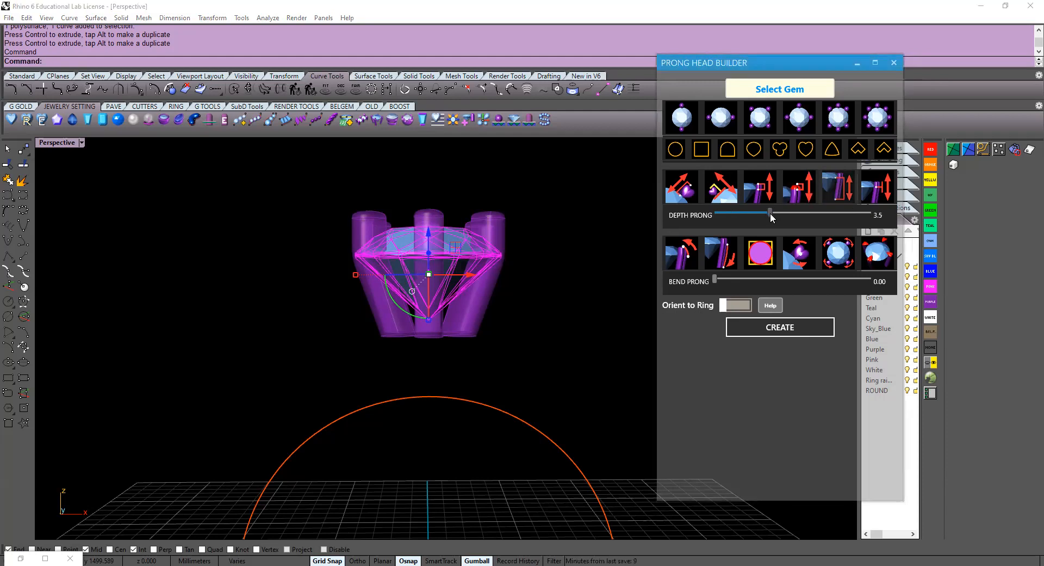
{"action": "left_click_drag", "start_coordinate": [772, 214], "coordinate": [789, 214]}
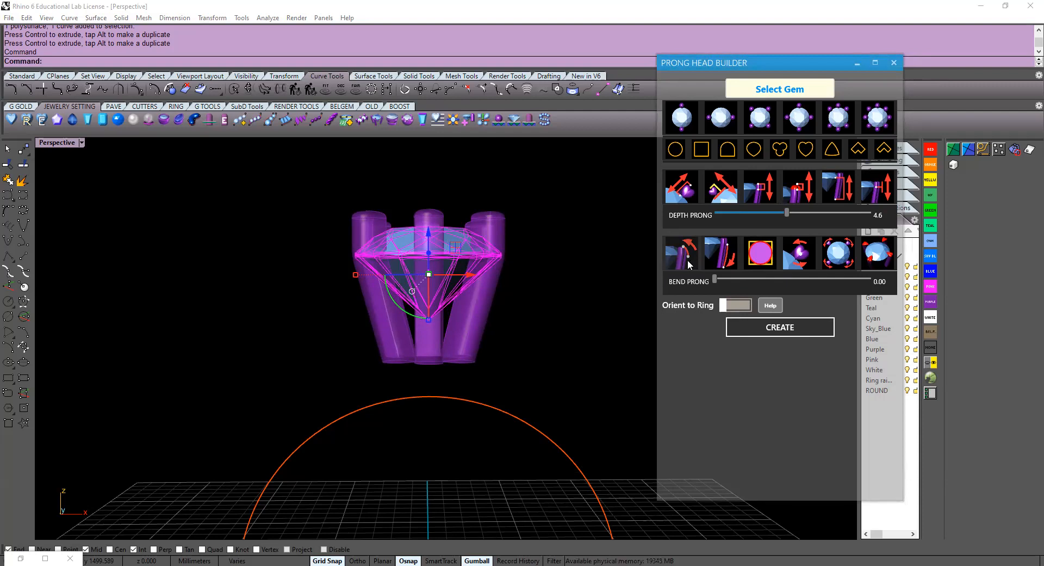
Bend the prong bottoms inward with a value of 2.6
{"action": "left_click", "coordinate": [727, 252]}
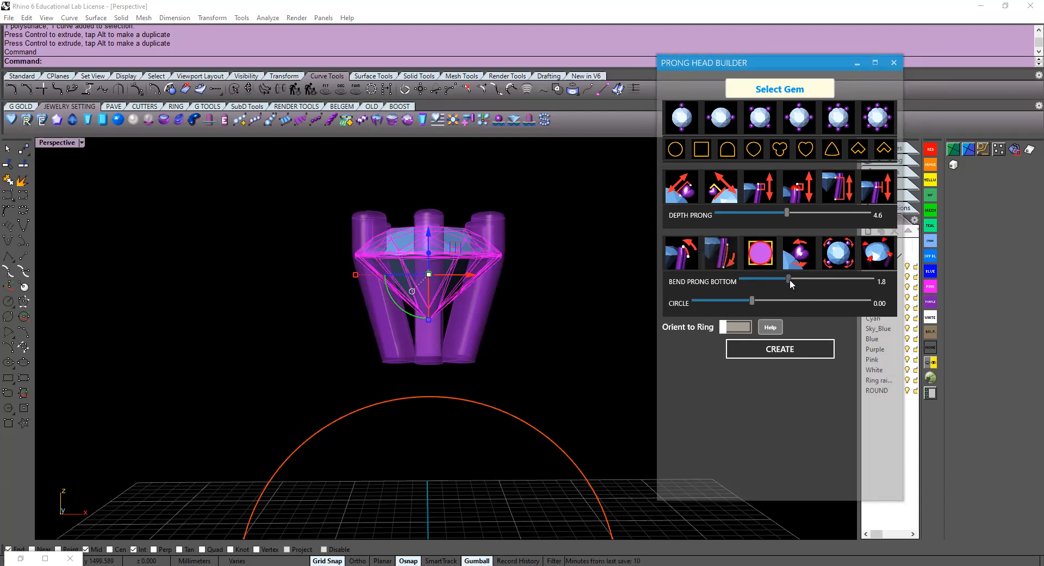
{"action": "left_click_drag", "start_coordinate": [795, 279], "coordinate": [809, 279]}
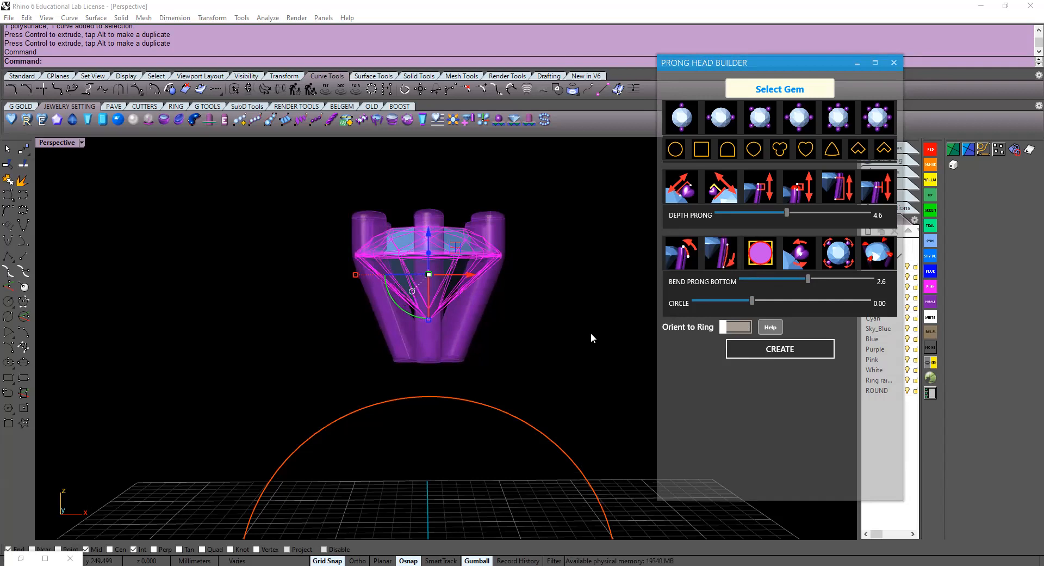
{"action": "right_click_drag", "start_coordinate": [443, 370], "coordinate": [416, 269]}
{"action": "right_click_drag", "start_coordinate": [481, 257], "coordinate": [493, 354]}
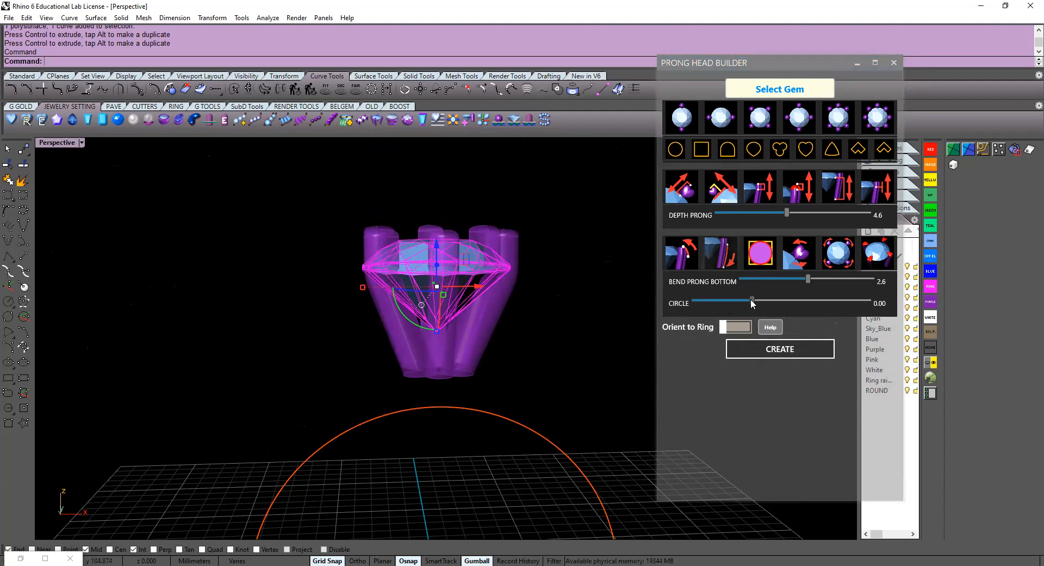
Try a circle value of 0.33 for the prong bottoms and reset it to 0
{"action": "left_click_drag", "start_coordinate": [752, 303], "coordinate": [789, 301]}
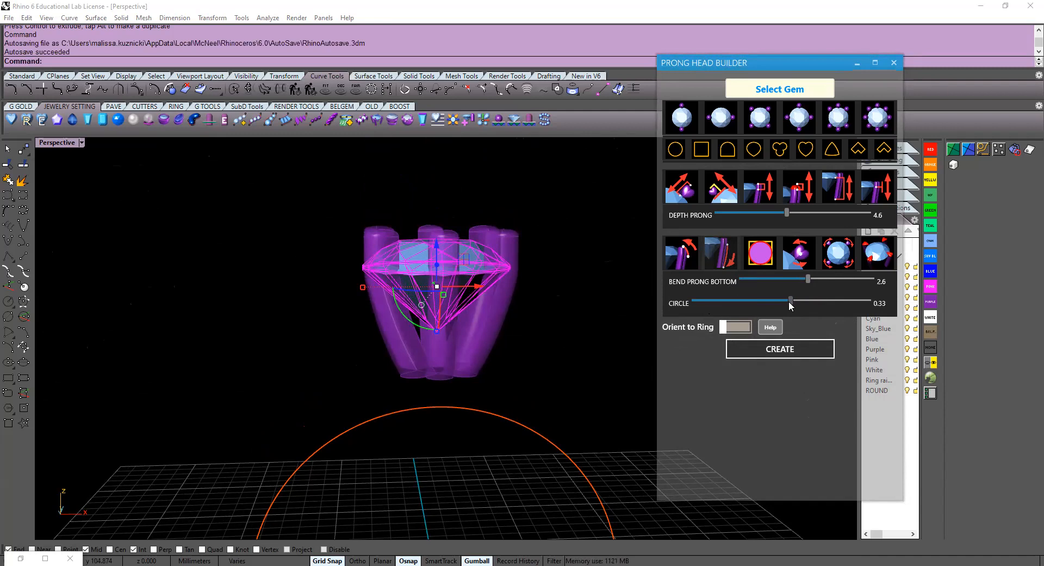
{"action": "double_click", "coordinate": [791, 302]}
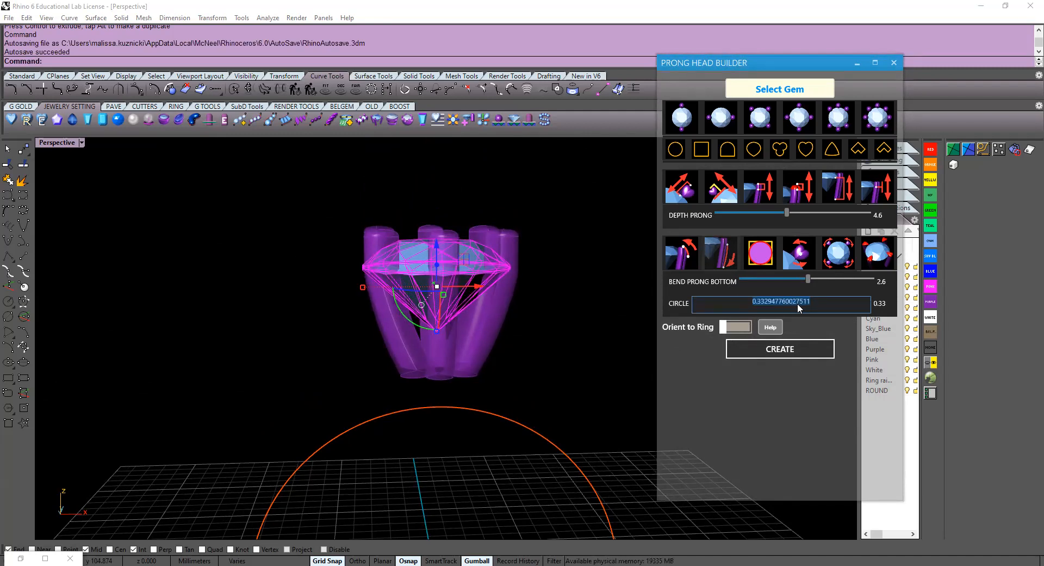
{"action": "type", "text": "0"}
{"action": "key", "text": "Return"}
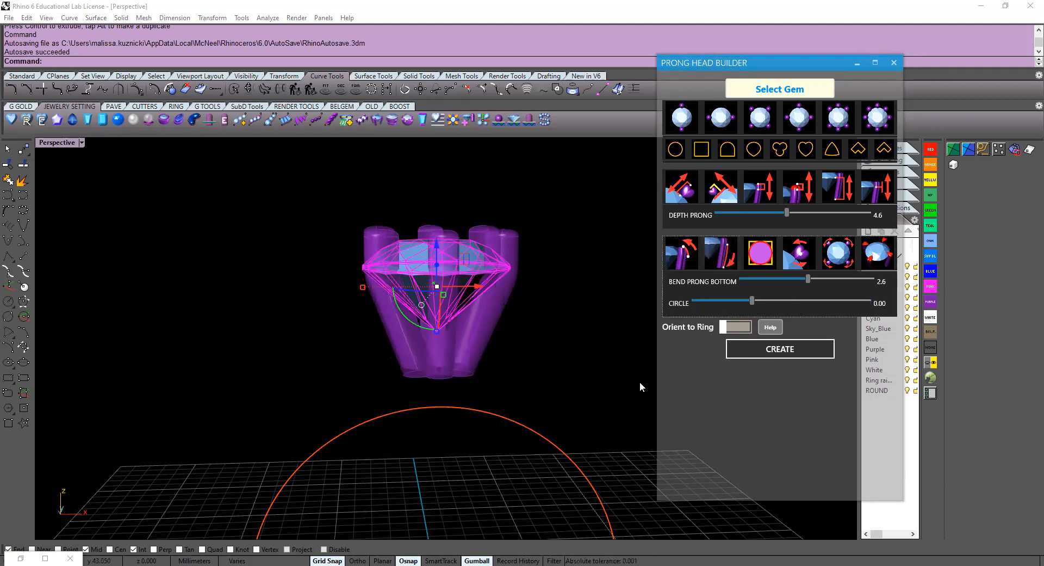
Create the prong head with the chosen settings, close the Prong Head Builder and inspect the head from above
{"action": "left_click", "coordinate": [765, 351]}
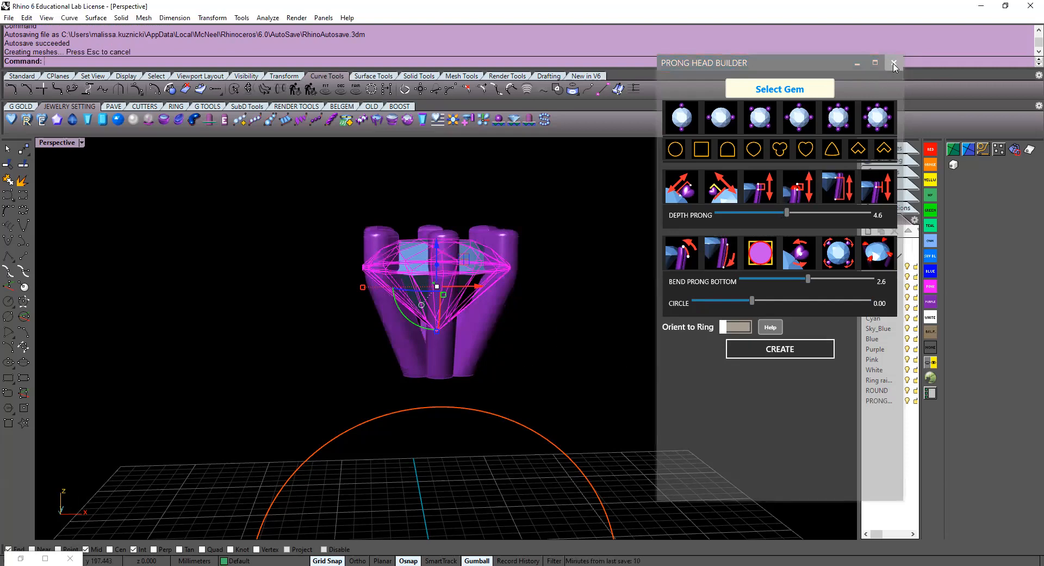
{"action": "mouse_move", "coordinate": [611, 283]}
{"action": "right_mouse_down"}
{"action": "mouse_move", "coordinate": [476, 326]}
{"action": "mouse_move", "coordinate": [597, 324]}
{"action": "mouse_move", "coordinate": [587, 401]}
{"action": "mouse_move", "coordinate": [598, 287]}
{"action": "right_mouse_up"}
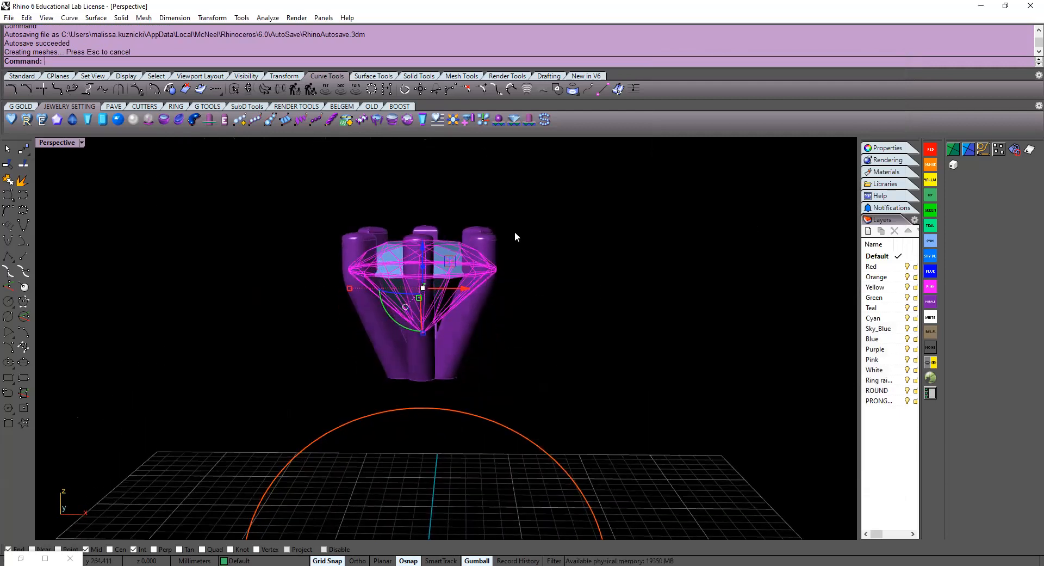
{"action": "right_click_drag", "start_coordinate": [425, 263], "coordinate": [529, 401]}
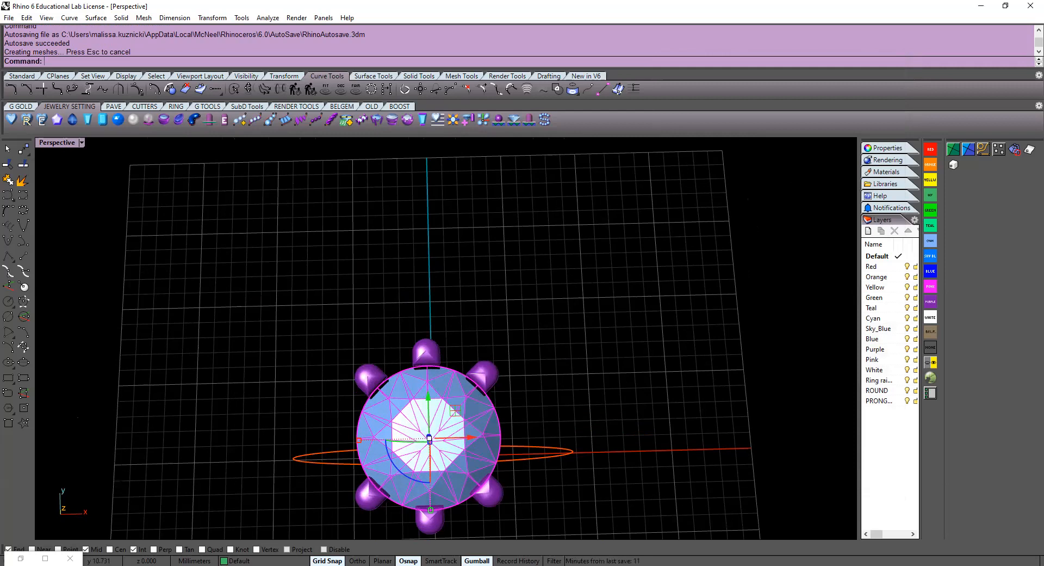
Undo the created prong head and restart the Prong Head Builder on the diamond with the fifth arrangement and arched prong profile
{"action": "key", "text": "ctrl+z"}
{"action": "right_click_drag", "start_coordinate": [525, 338], "coordinate": [497, 289]}
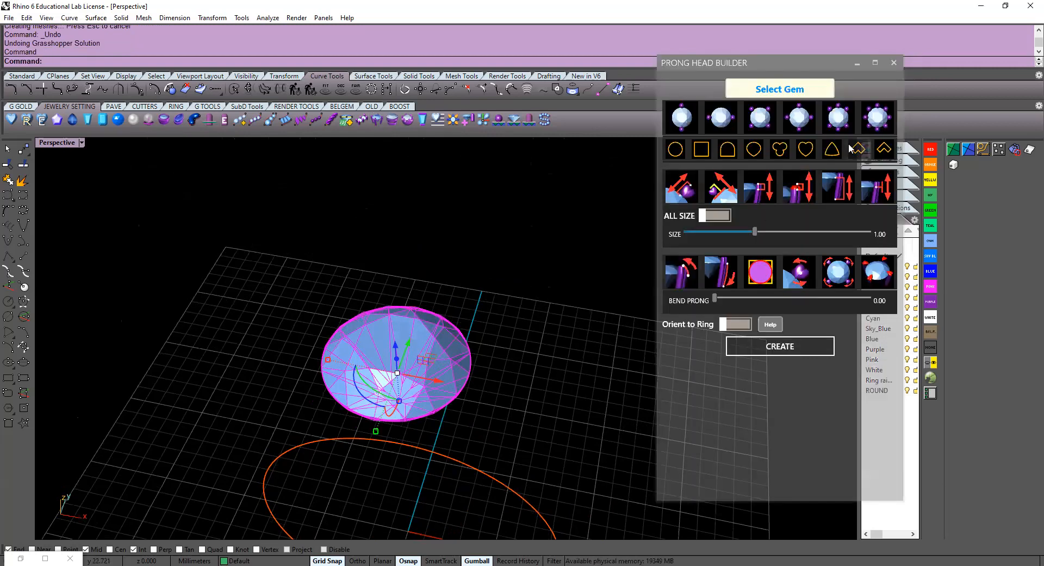
{"action": "left_click", "coordinate": [829, 127]}
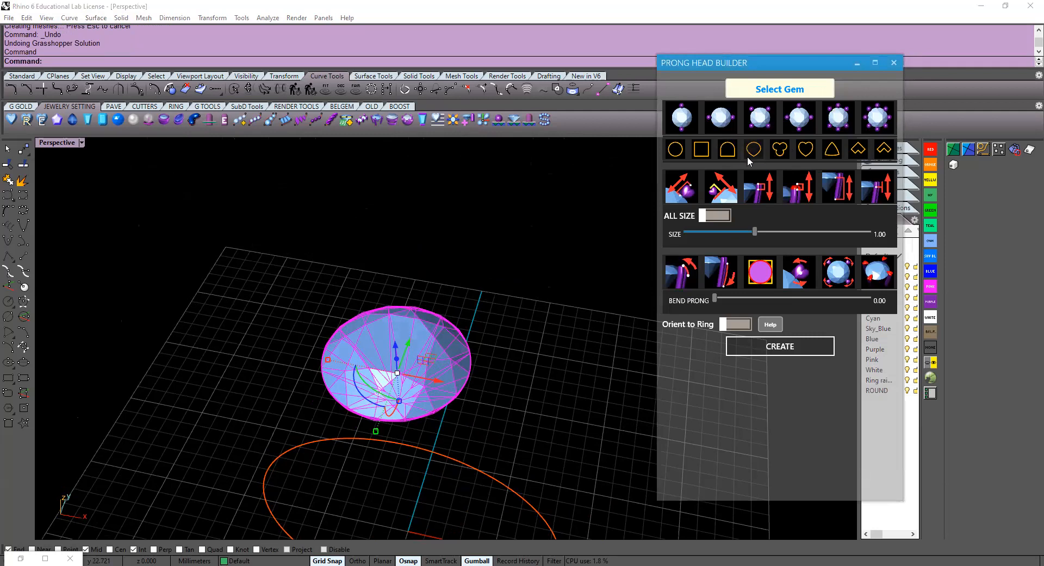
{"action": "left_click", "coordinate": [811, 84]}
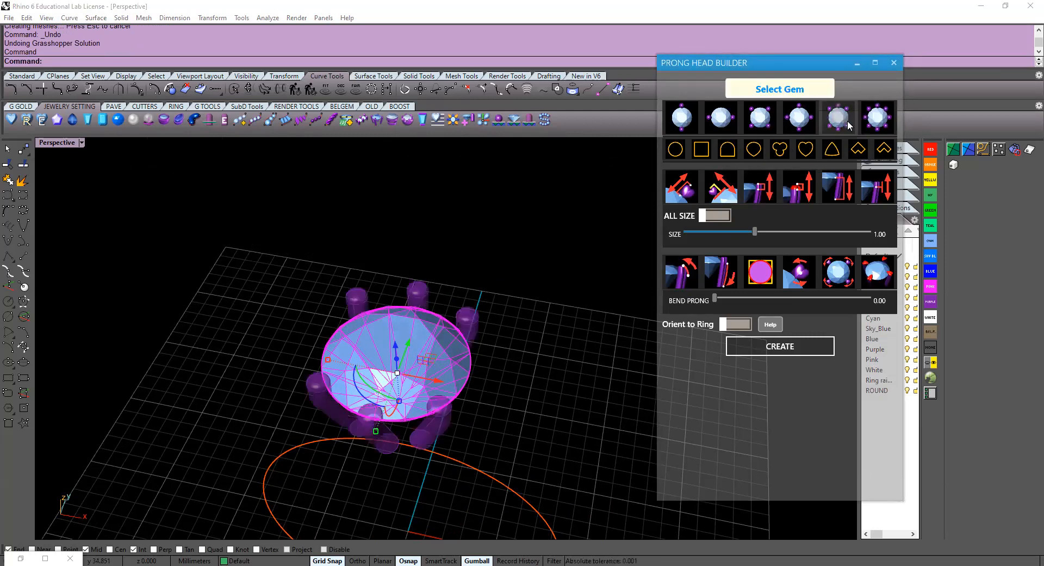
{"action": "left_click", "coordinate": [725, 154]}
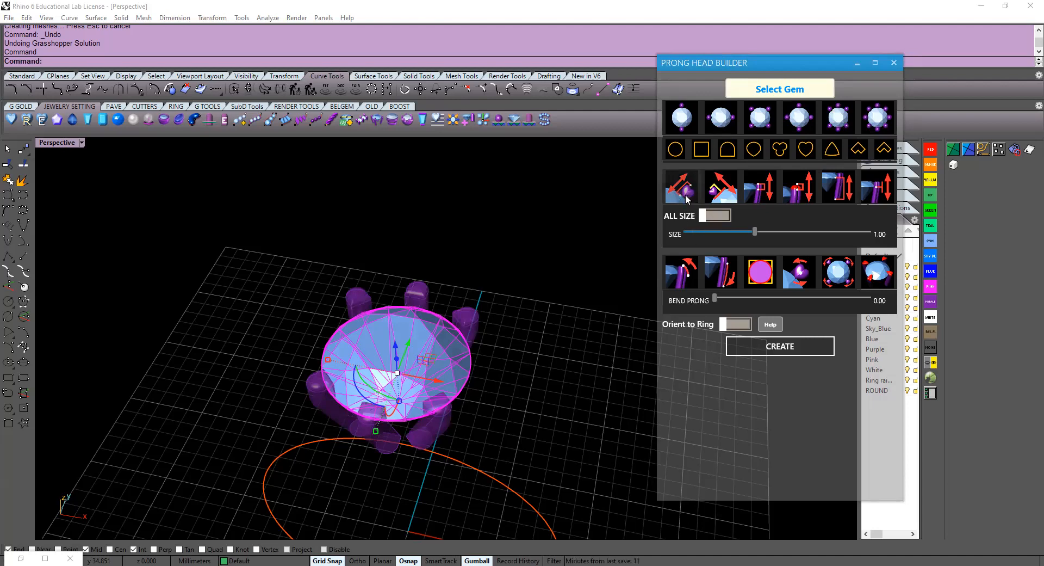
Set the prong size to 1.17 and raise the prong height slightly above 0.8
{"action": "mouse_move", "coordinate": [753, 229]}
{"action": "left_mouse_down"}
{"action": "mouse_move", "coordinate": [784, 229]}
{"action": "mouse_move", "coordinate": [773, 231]}
{"action": "left_mouse_up"}
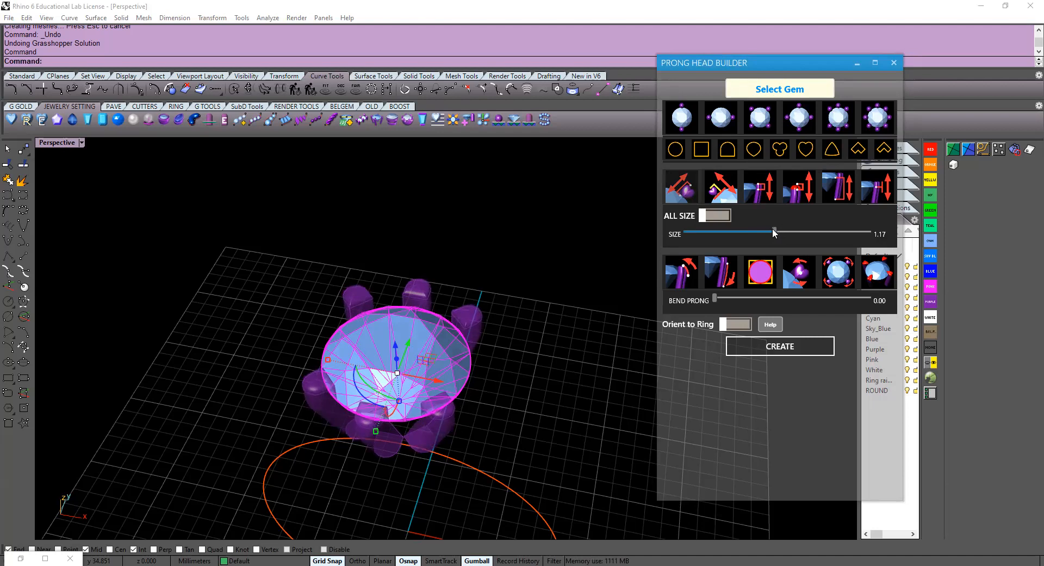
{"action": "left_click", "coordinate": [731, 189]}
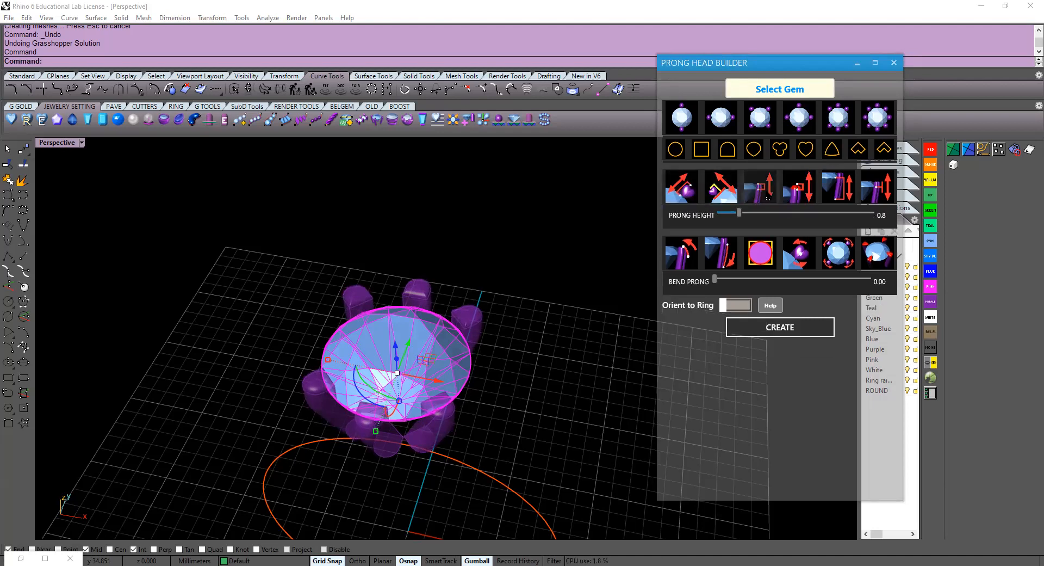
{"action": "left_click_drag", "start_coordinate": [740, 213], "coordinate": [746, 213]}
Set the prong depth to 4.8 and the prong bottom bend to 2.3
{"action": "left_click", "coordinate": [803, 186]}
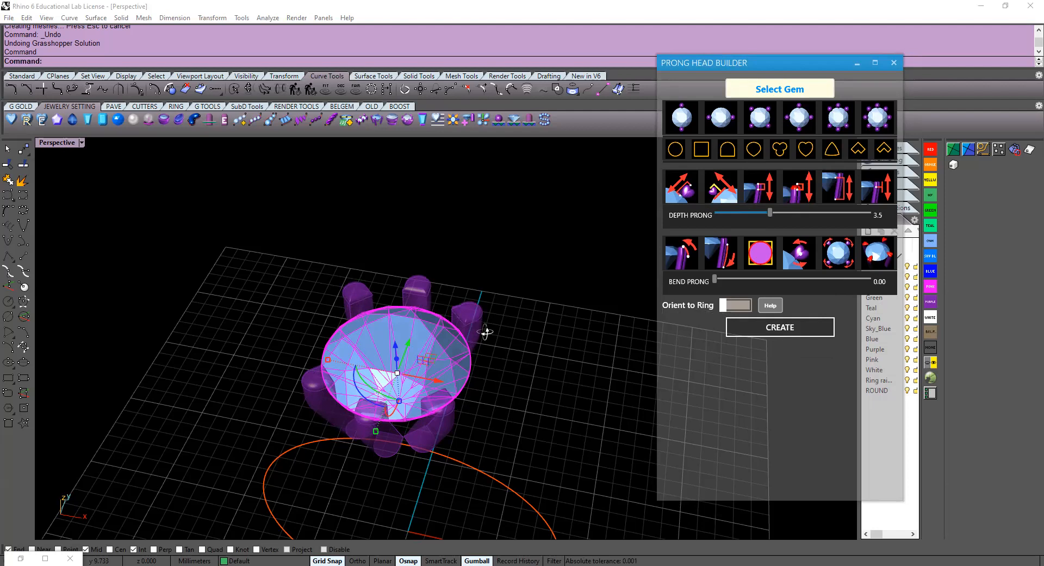
{"action": "right_click_drag", "start_coordinate": [486, 331], "coordinate": [478, 289]}
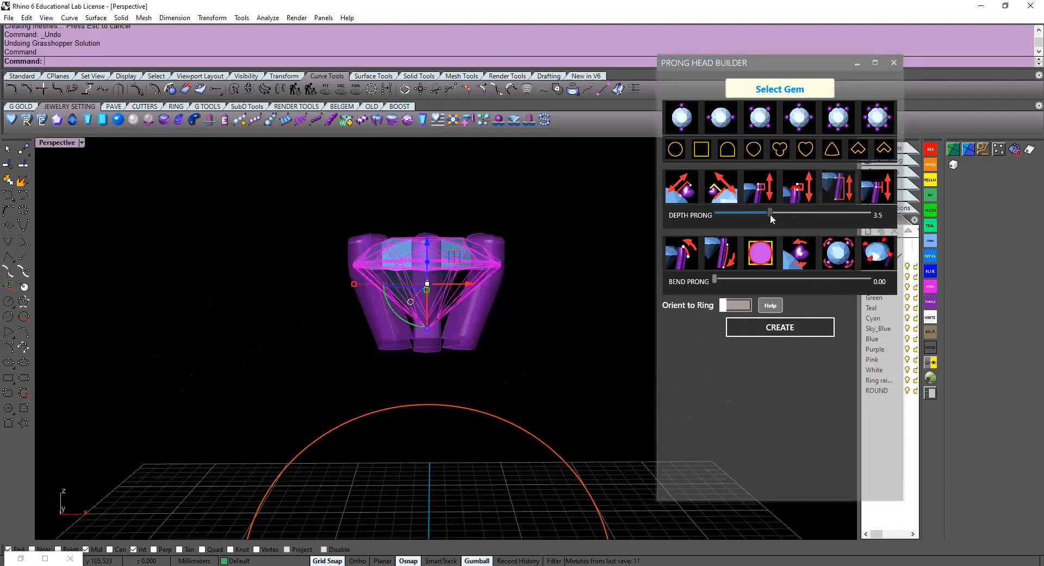
{"action": "left_click_drag", "start_coordinate": [770, 213], "coordinate": [790, 214]}
{"action": "left_click", "coordinate": [761, 260]}
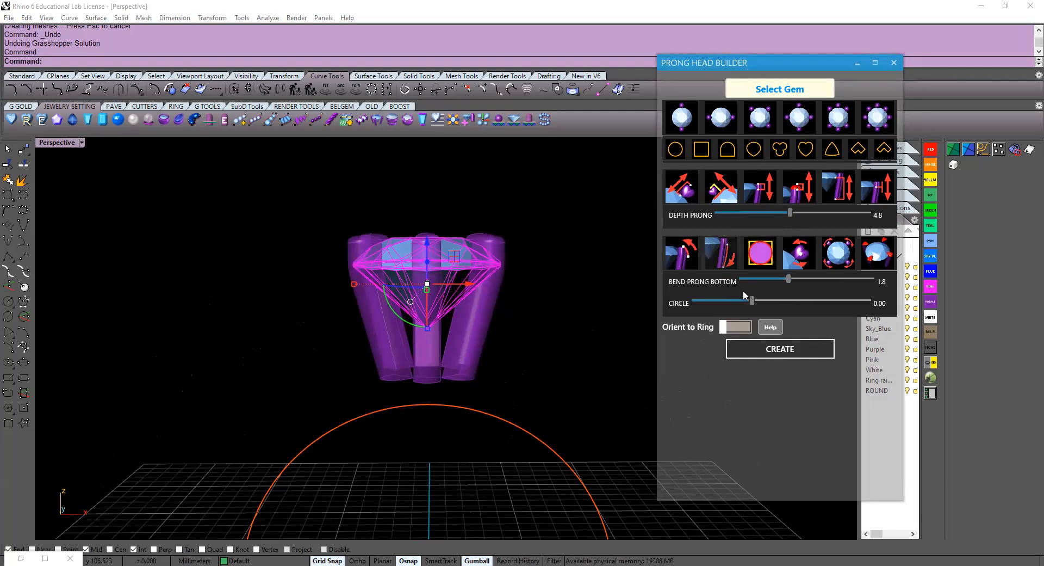
{"action": "left_click_drag", "start_coordinate": [789, 279], "coordinate": [801, 279]}
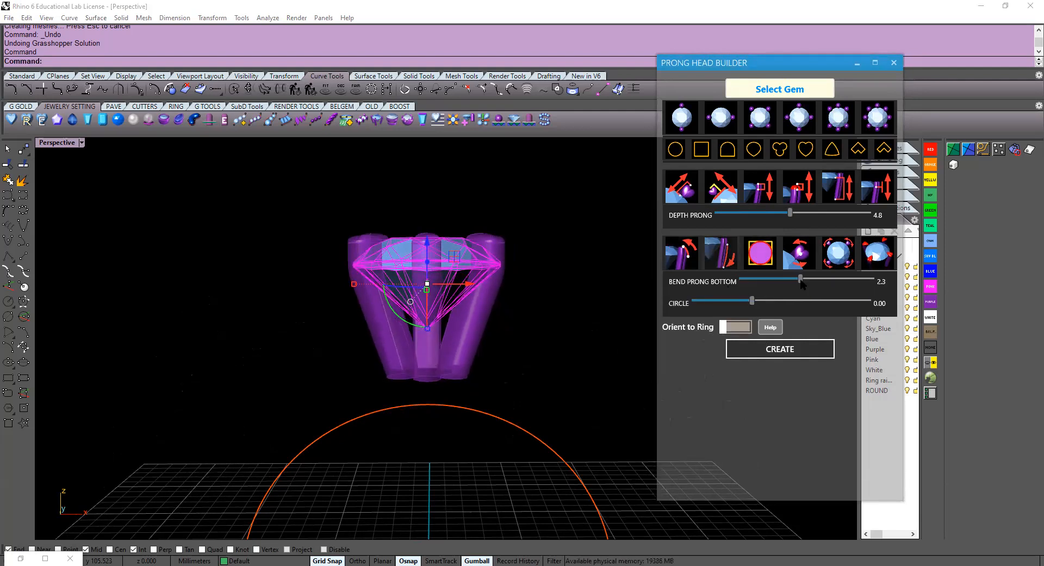
Shift the four outer prongs around the diamond by setting Movements 4 to 0.656
{"action": "right_click_drag", "start_coordinate": [525, 288], "coordinate": [454, 340]}
{"action": "right_click_drag", "start_coordinate": [499, 437], "coordinate": [488, 360], "text": "shift"}
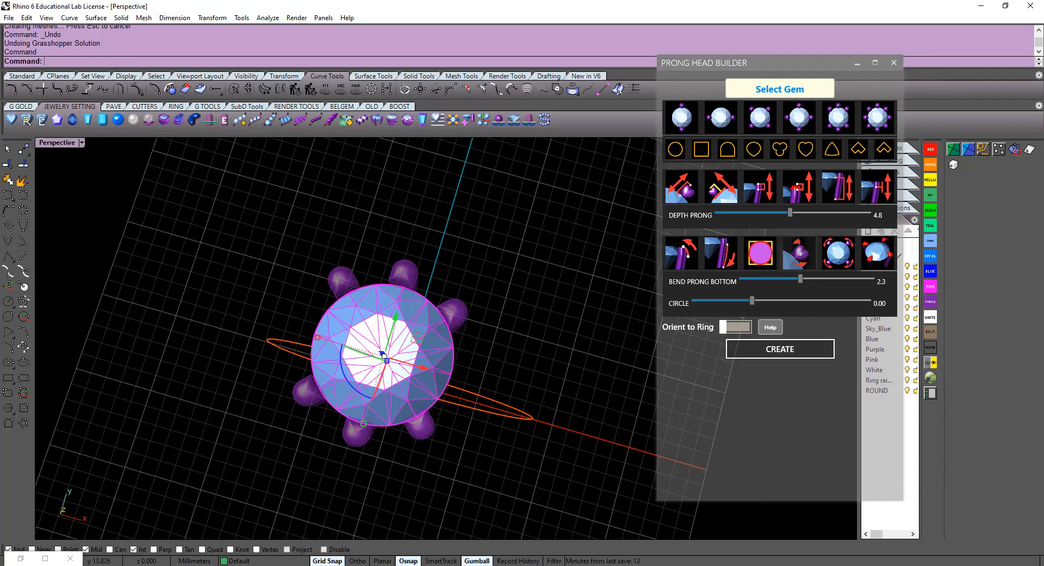
{"action": "left_click", "coordinate": [838, 253]}
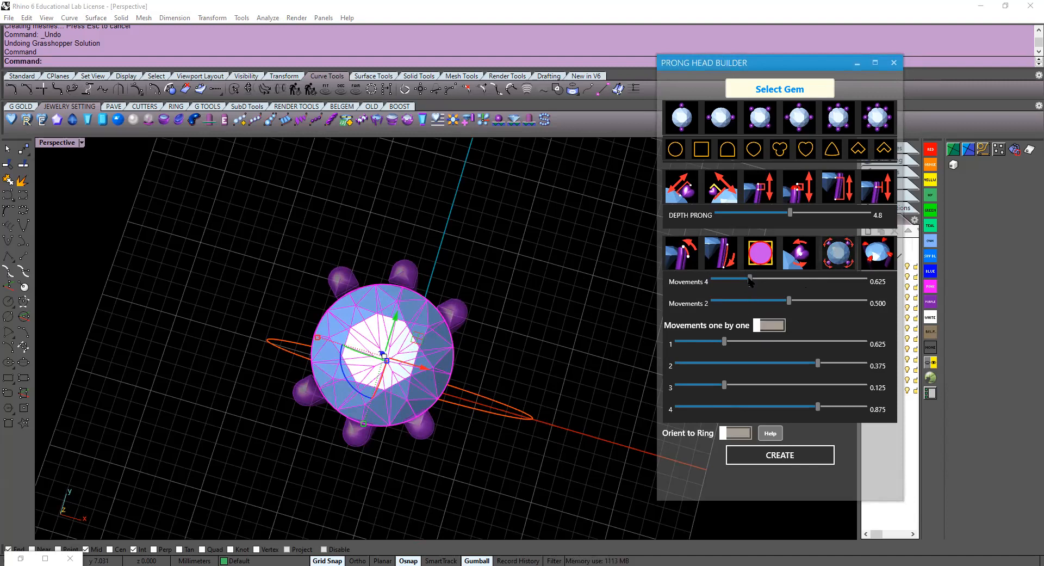
{"action": "left_click_drag", "start_coordinate": [750, 279], "coordinate": [758, 278]}
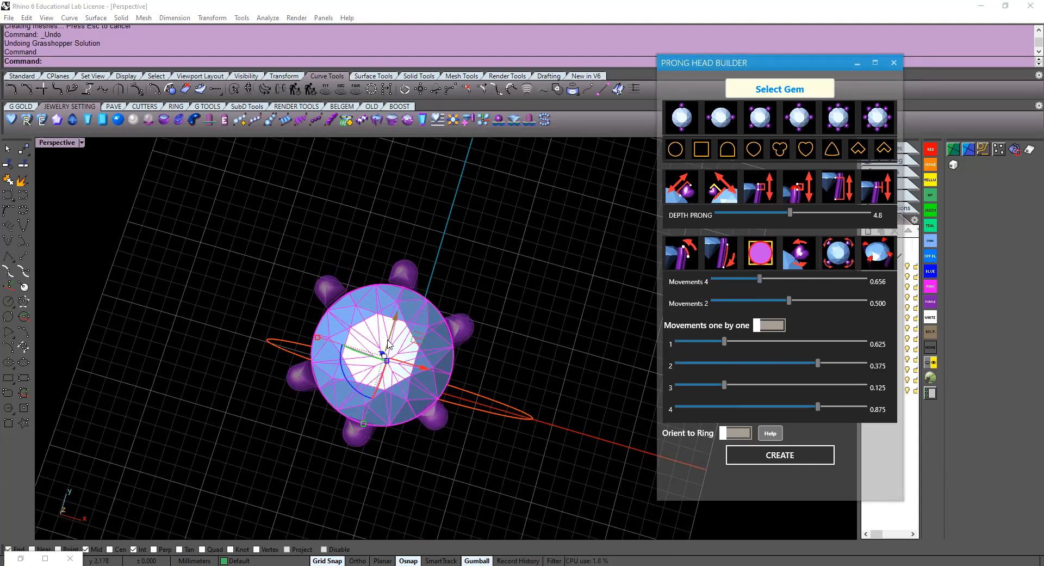
Create the prong head, close the Prong Head Builder and inspect the head above the ring rail
{"action": "left_click", "coordinate": [764, 456]}
{"action": "left_click", "coordinate": [895, 65]}
{"action": "right_click_drag", "start_coordinate": [448, 442], "coordinate": [487, 300]}
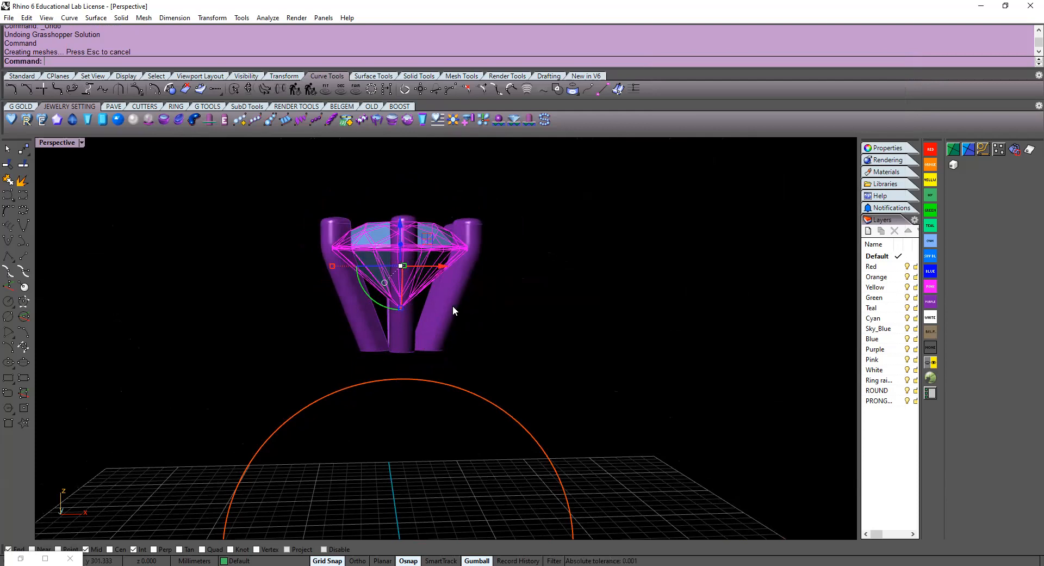
{"action": "scroll", "coordinate": [433, 285], "scroll_direction": "down", "scroll_amount": 4}
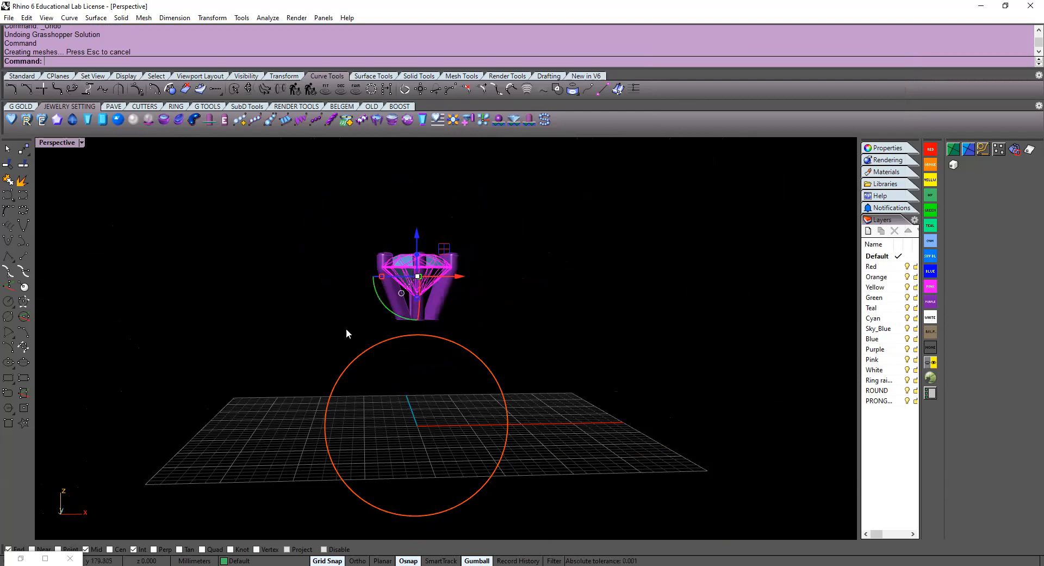
{"action": "right_click_drag", "start_coordinate": [419, 412], "coordinate": [375, 439]}
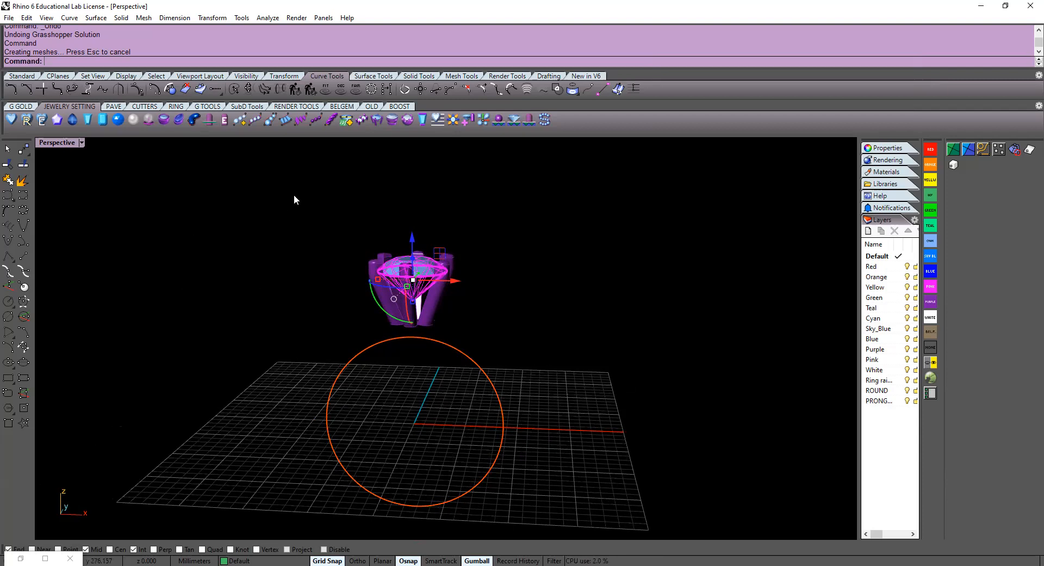
{"action": "right_click_drag", "start_coordinate": [294, 200], "coordinate": [310, 267]}
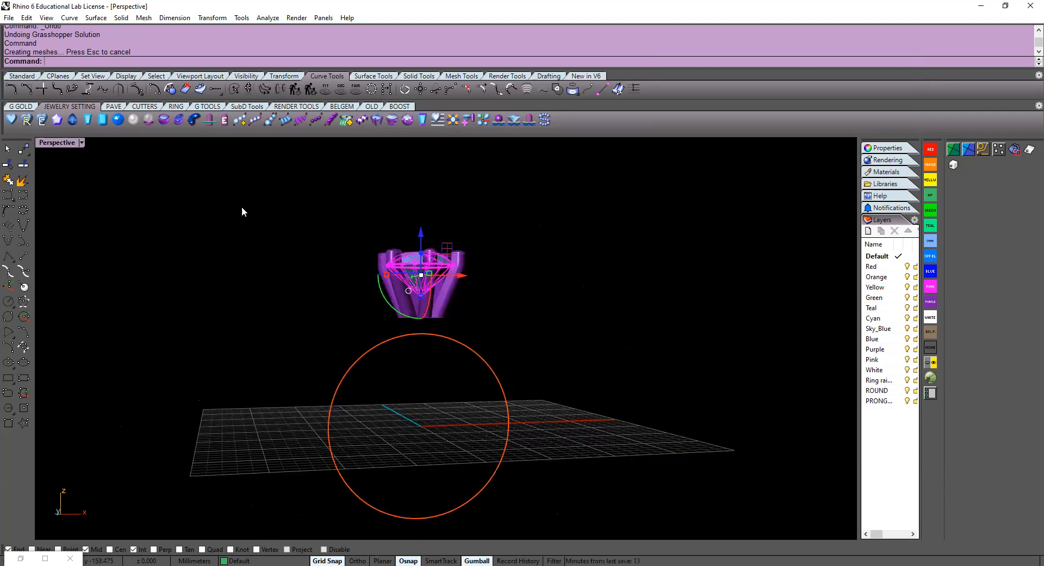
Start the Side Ring Rail tool and assign the USA size 7 ring circle as its rail
{"action": "left_click", "coordinate": [176, 108]}
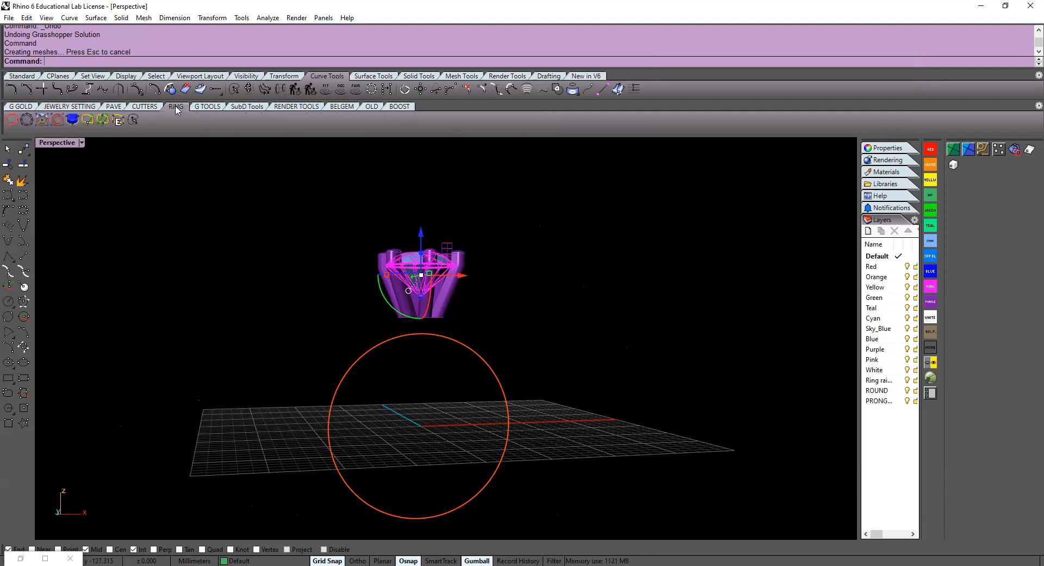
{"action": "left_click", "coordinate": [26, 120]}
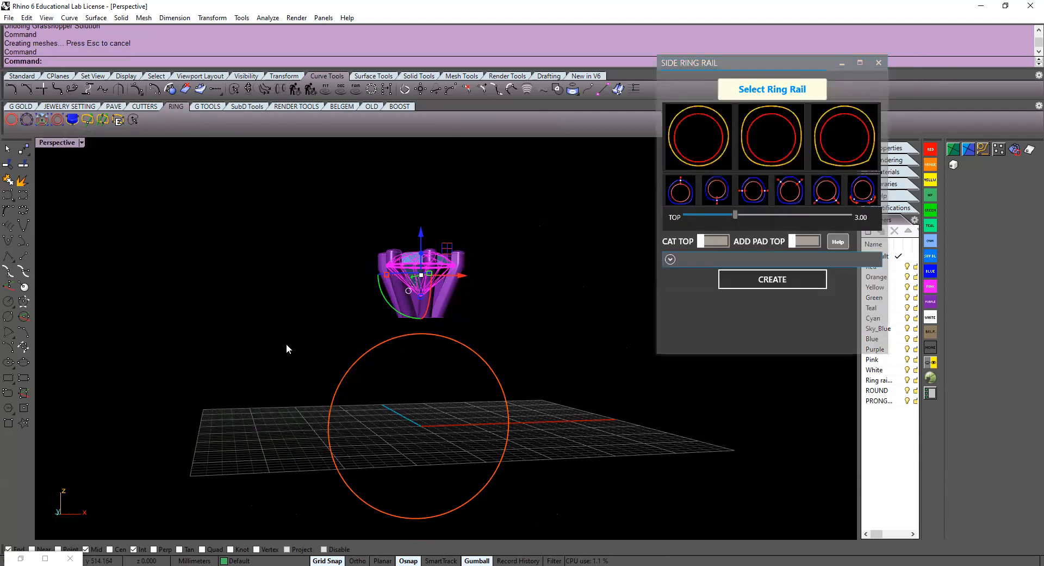
{"action": "left_click", "coordinate": [368, 352]}
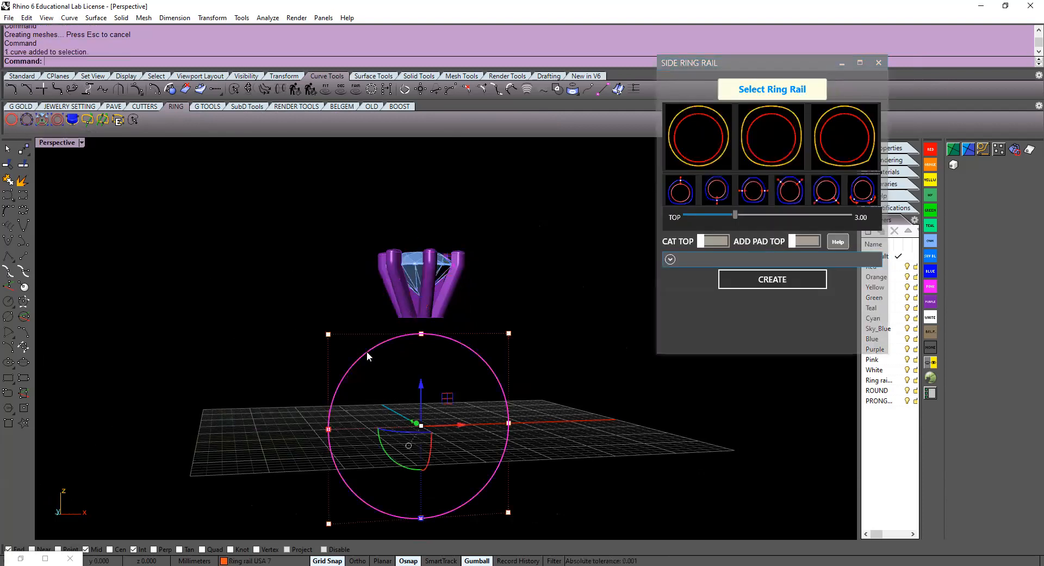
{"action": "left_click", "coordinate": [753, 90]}
{"action": "right_click_drag", "start_coordinate": [568, 330], "coordinate": [525, 280]}
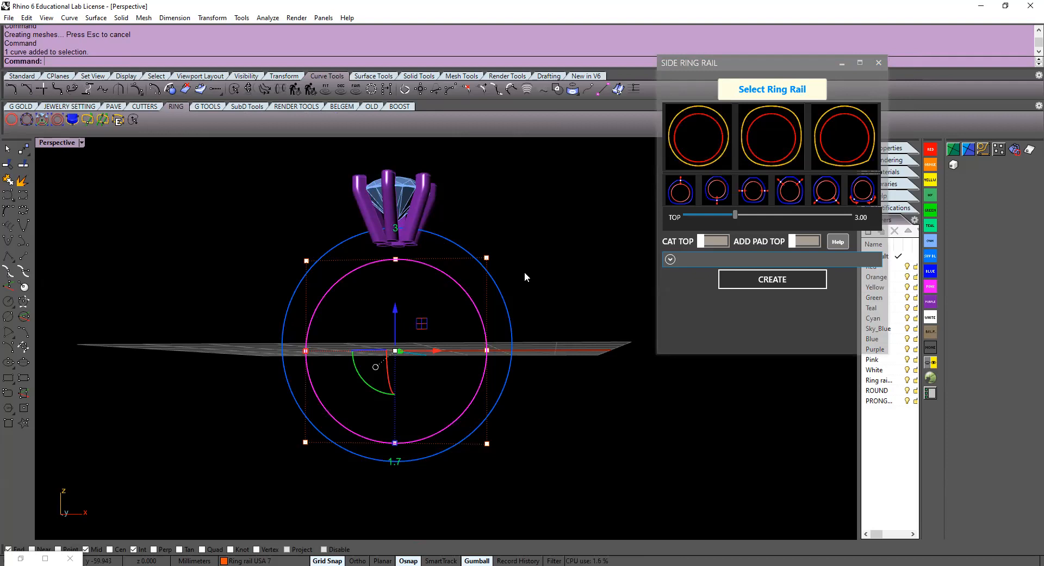
{"action": "right_click_drag", "start_coordinate": [536, 299], "coordinate": [554, 318]}
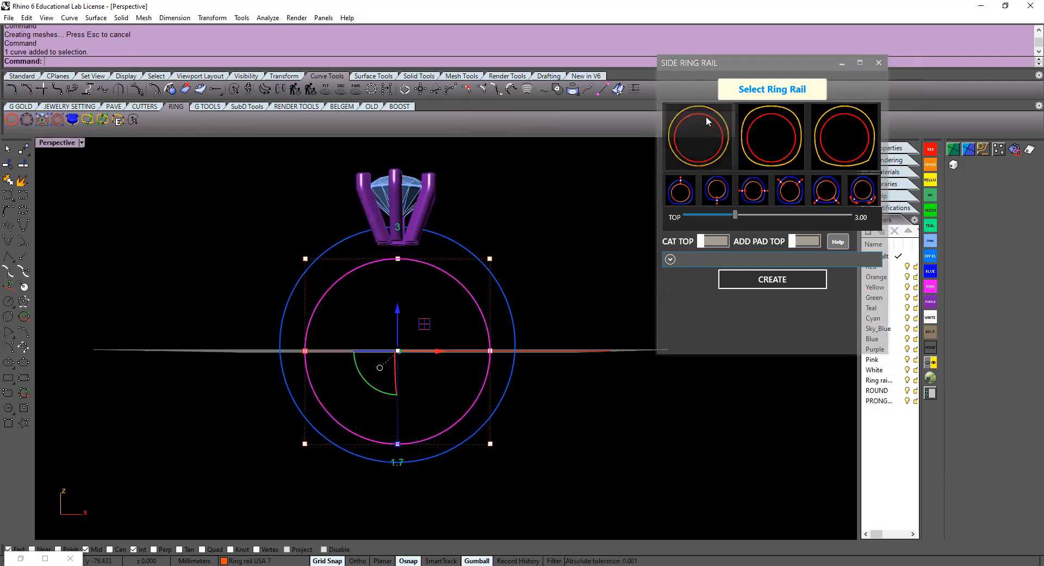
Set the side rail width to 2.69 and choose the second outline shape
{"action": "left_click", "coordinate": [694, 152]}
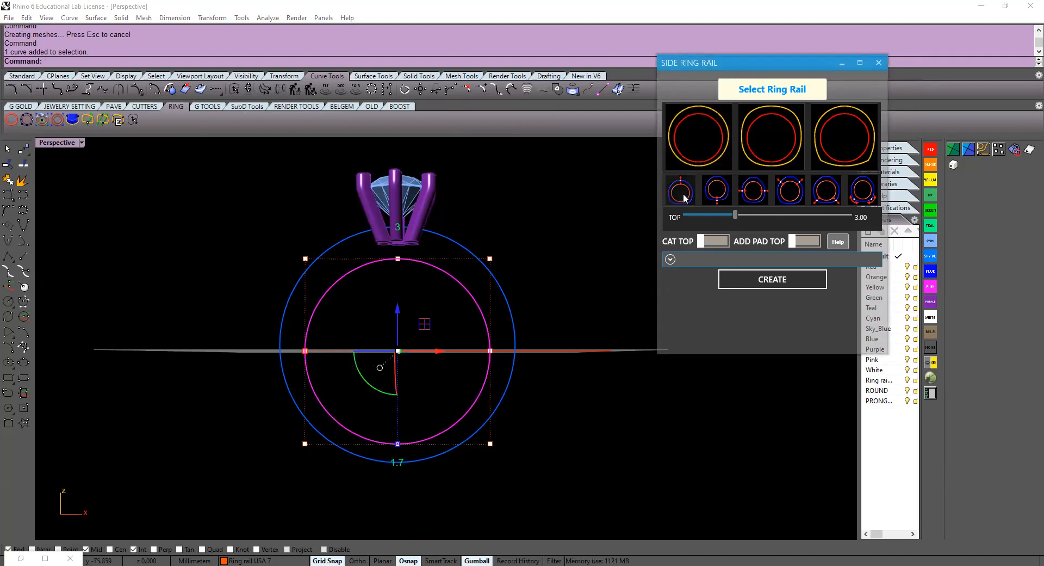
{"action": "left_click", "coordinate": [754, 190]}
{"action": "mouse_move", "coordinate": [768, 216]}
{"action": "left_mouse_down"}
{"action": "mouse_move", "coordinate": [816, 216]}
{"action": "mouse_move", "coordinate": [780, 215]}
{"action": "left_mouse_up"}
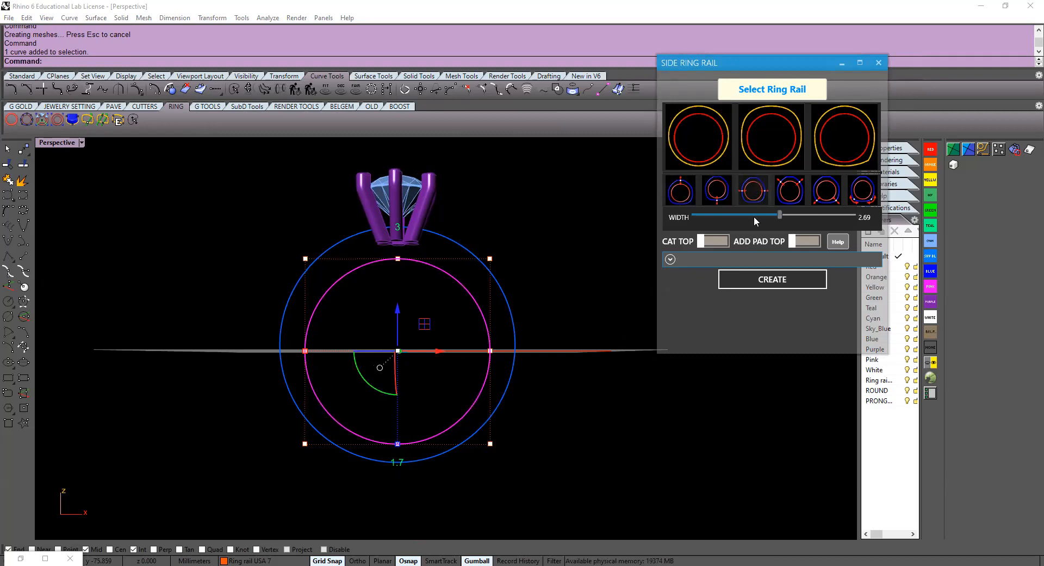
{"action": "left_click", "coordinate": [774, 130]}
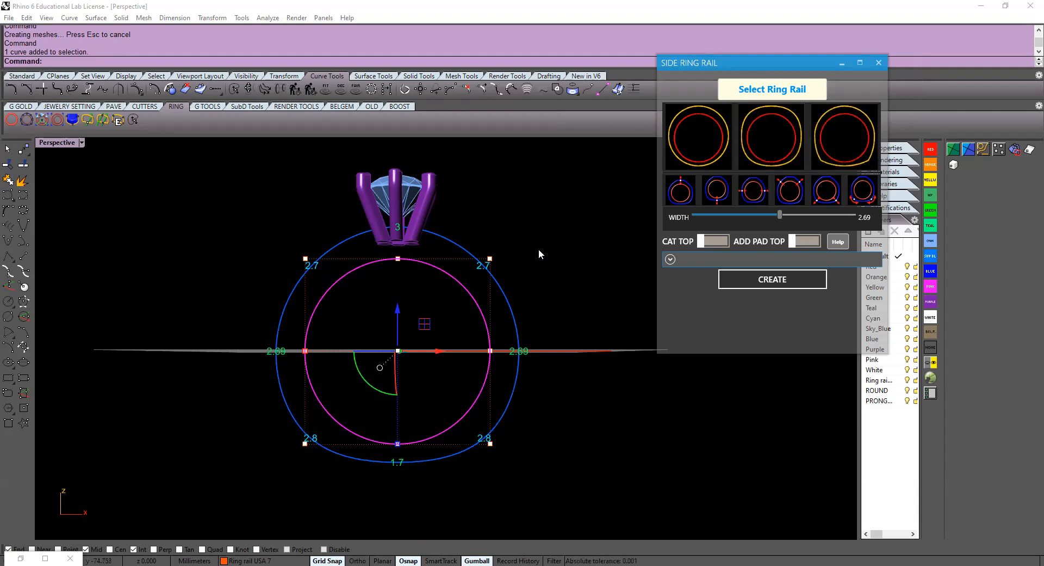
Turn on the cat top option and raise the side rail's top thickness to 6.56
{"action": "left_click", "coordinate": [701, 241]}
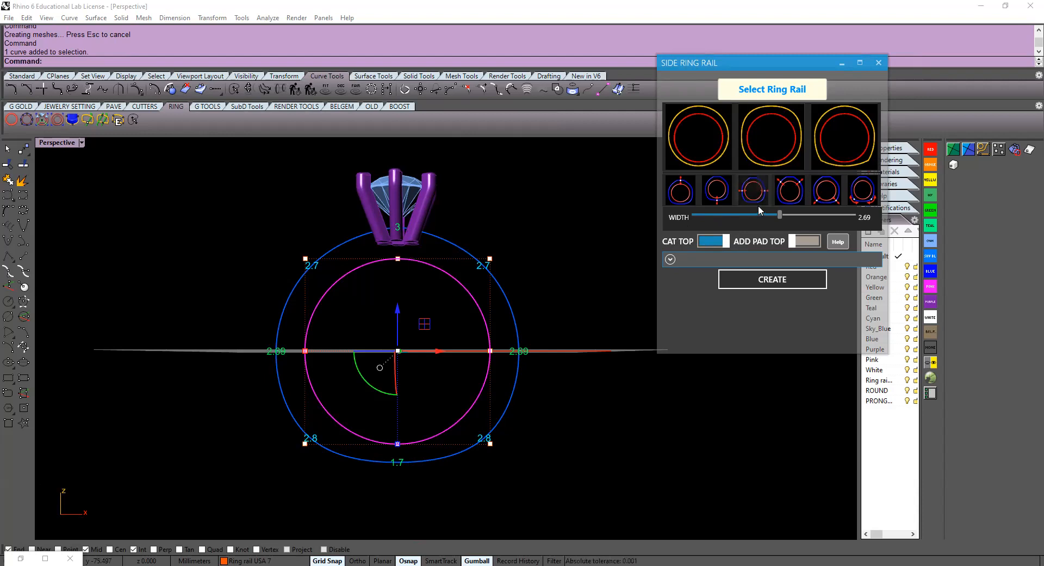
{"action": "left_click", "coordinate": [680, 190]}
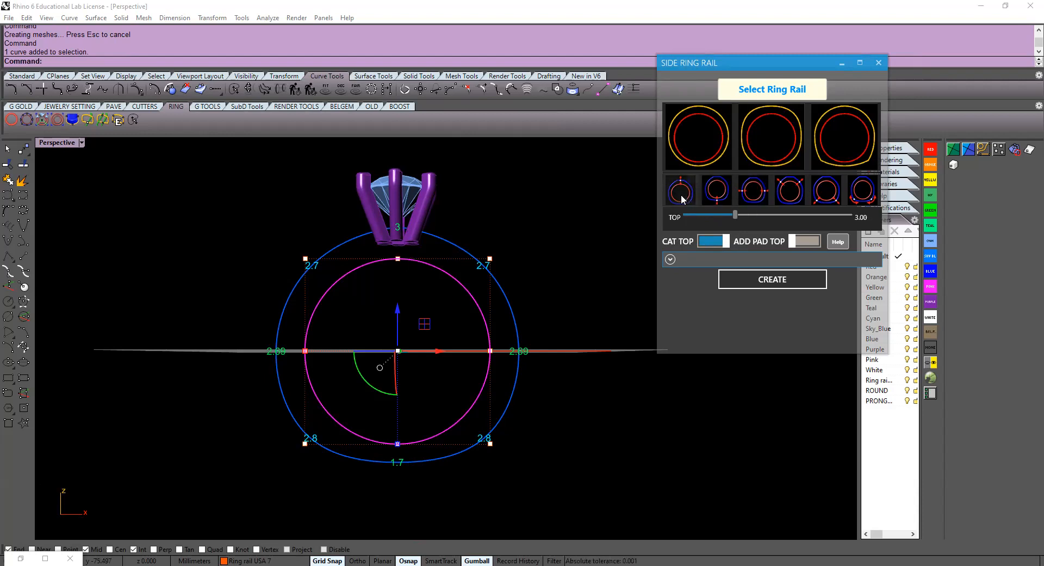
{"action": "left_click_drag", "start_coordinate": [735, 213], "coordinate": [795, 211]}
{"action": "mouse_move", "coordinate": [442, 268]}
{"action": "right_mouse_down"}
{"action": "mouse_move", "coordinate": [438, 294]}
{"action": "mouse_move", "coordinate": [412, 263]}
{"action": "mouse_move", "coordinate": [400, 277]}
{"action": "mouse_move", "coordinate": [427, 257]}
{"action": "mouse_move", "coordinate": [458, 275]}
{"action": "right_mouse_up"}
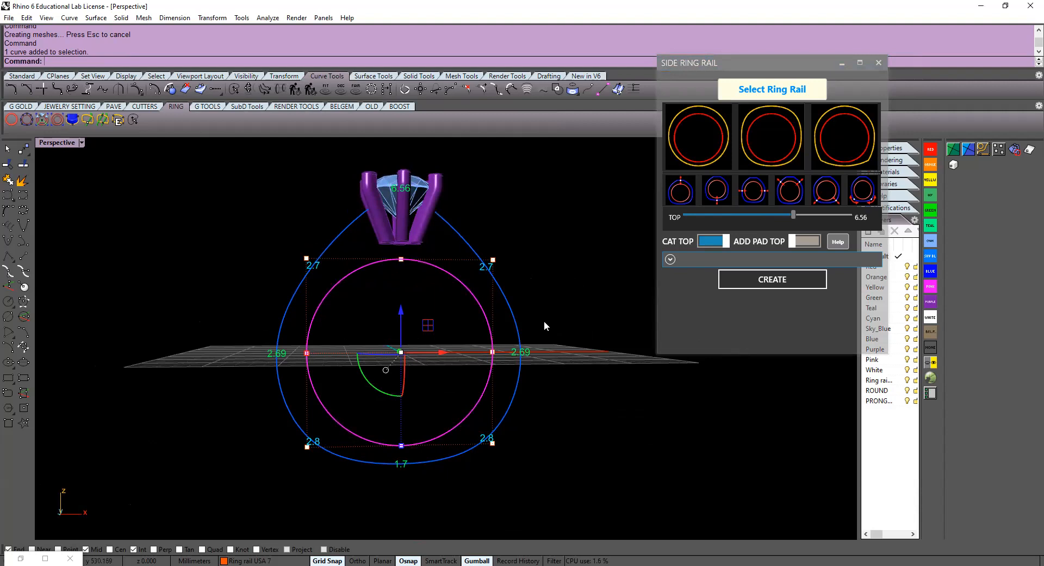
Compare the side rail with and without the top pad and cat top options, leaving only cat top enabled
{"action": "left_click", "coordinate": [792, 241]}
{"action": "left_click", "coordinate": [792, 242]}
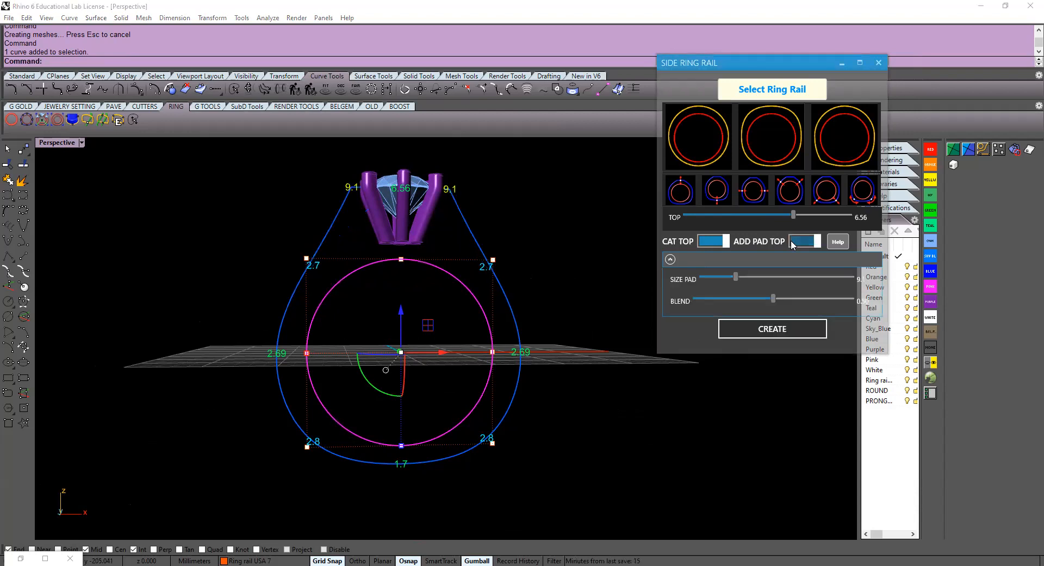
{"action": "left_click", "coordinate": [792, 243]}
{"action": "left_click", "coordinate": [792, 242]}
{"action": "right_click_drag", "start_coordinate": [398, 308], "coordinate": [517, 237]}
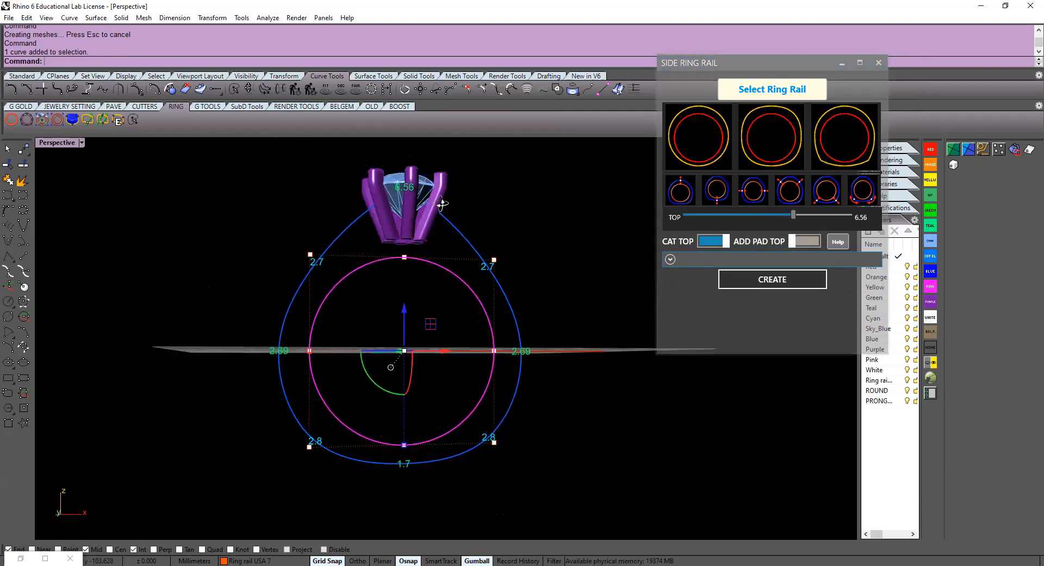
{"action": "left_click", "coordinate": [727, 244]}
{"action": "right_click_drag", "start_coordinate": [431, 236], "coordinate": [415, 205]}
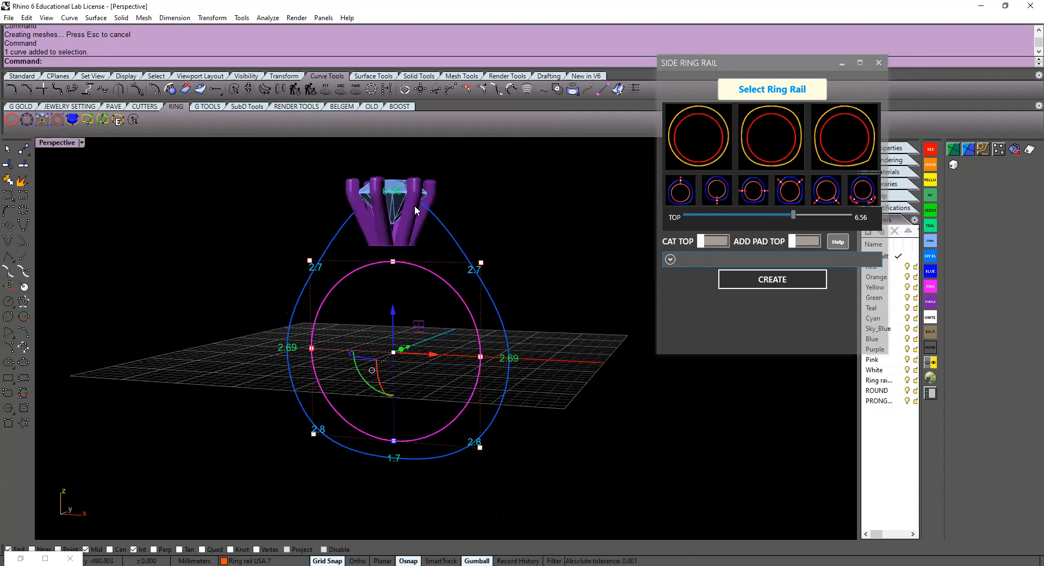
{"action": "left_click", "coordinate": [707, 241]}
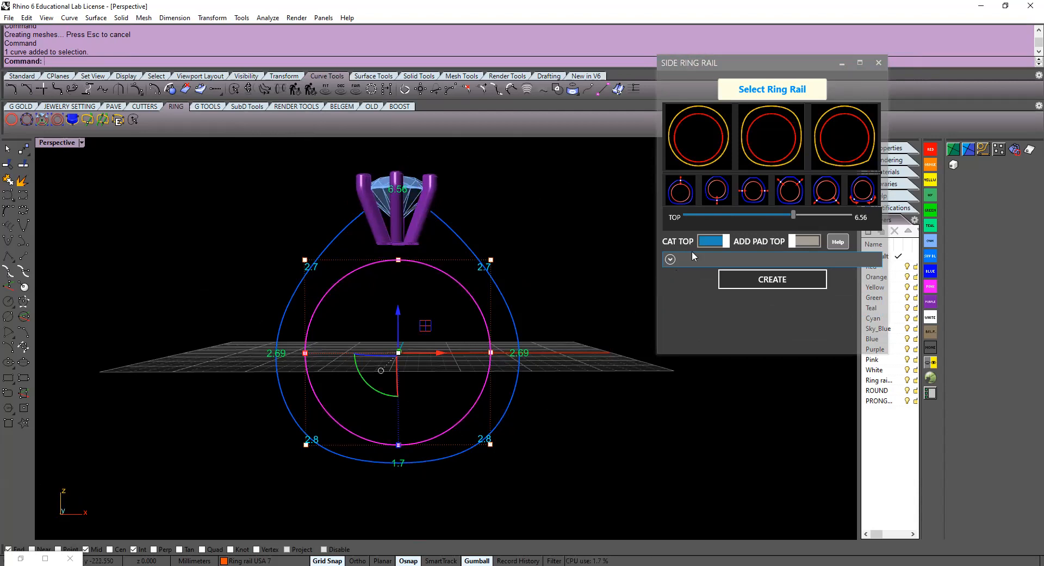
Set the side rail's bottom thickness to 1.9
{"action": "left_click", "coordinate": [722, 197]}
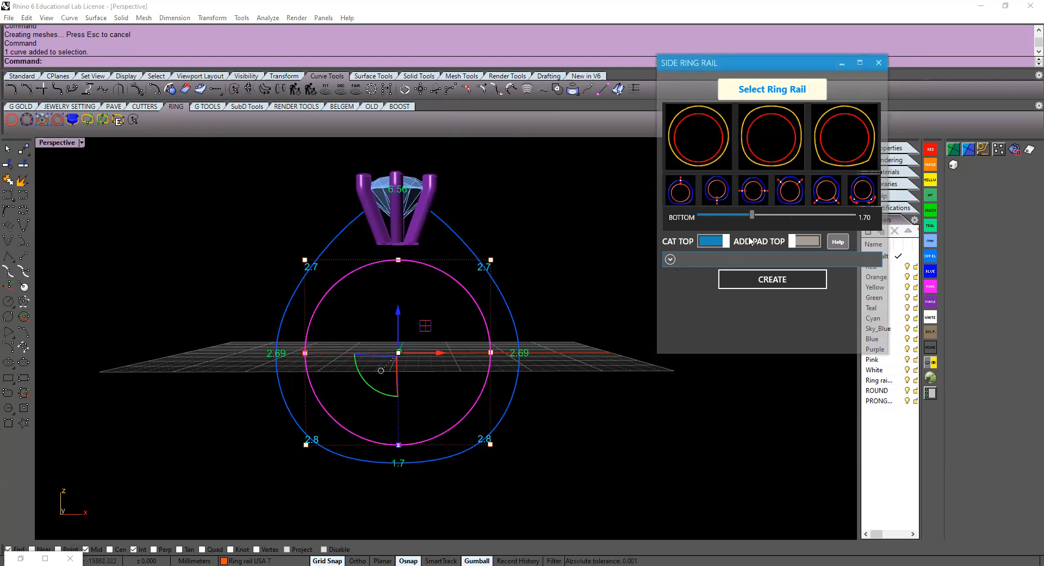
{"action": "left_click_drag", "start_coordinate": [752, 217], "coordinate": [758, 219]}
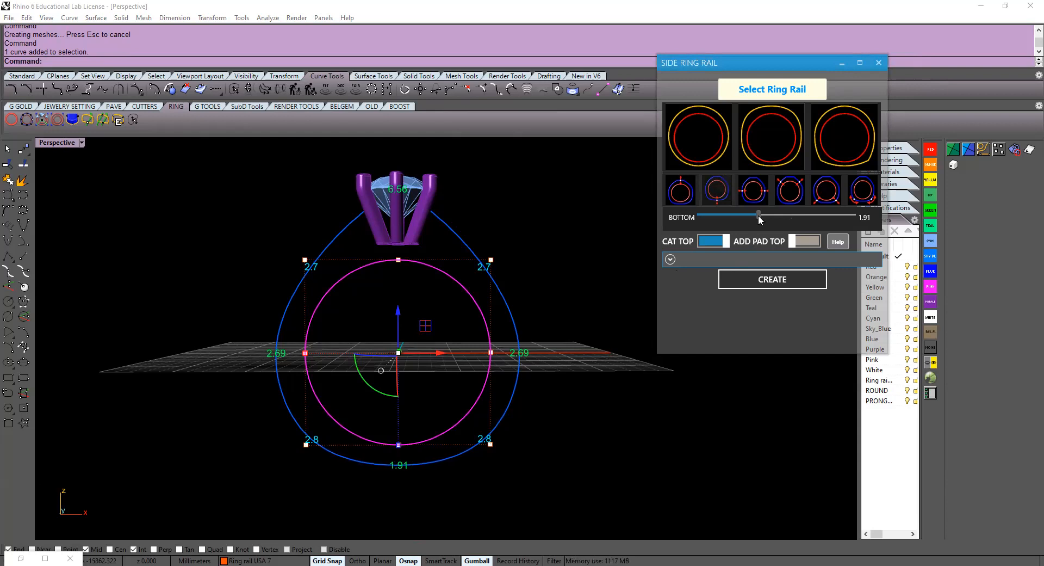
{"action": "double_click", "coordinate": [758, 216]}
{"action": "type", "text": "1.9"}
{"action": "key", "text": "Return"}
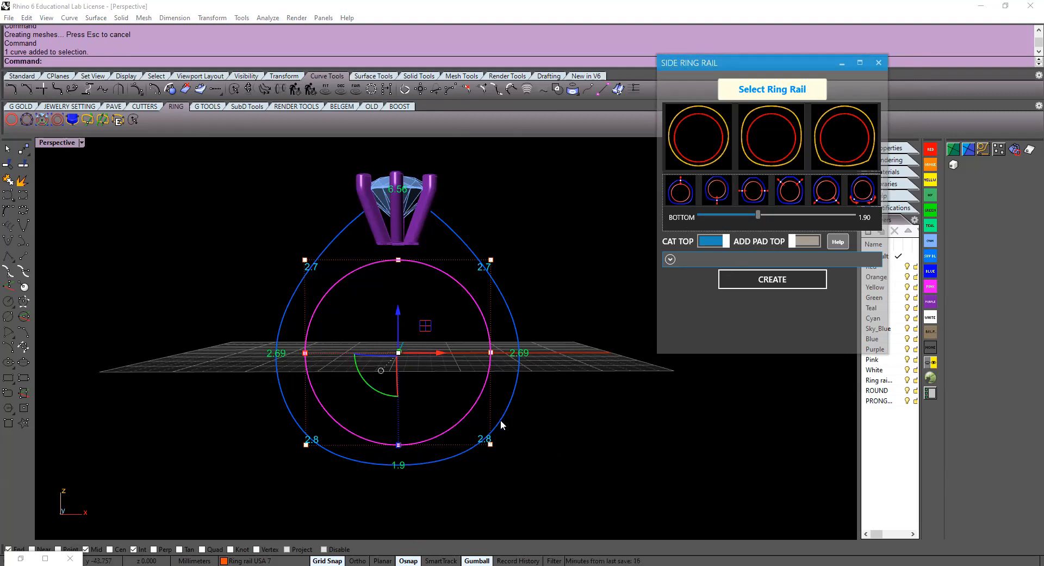
Reduce the side rail's arc bottom to 2.27 and its width to 2.33
{"action": "left_click", "coordinate": [825, 196]}
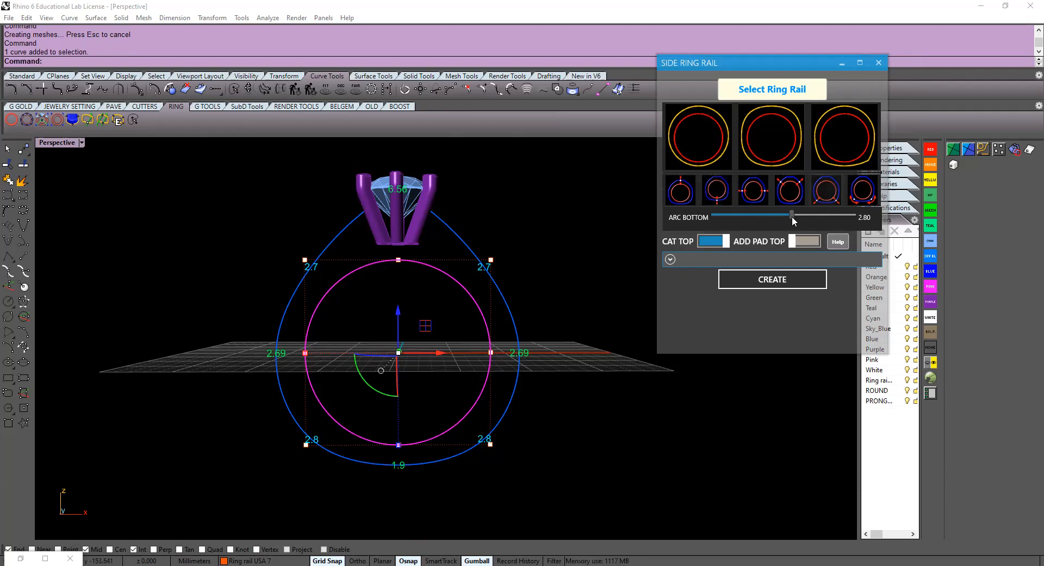
{"action": "left_click_drag", "start_coordinate": [792, 217], "coordinate": [778, 217]}
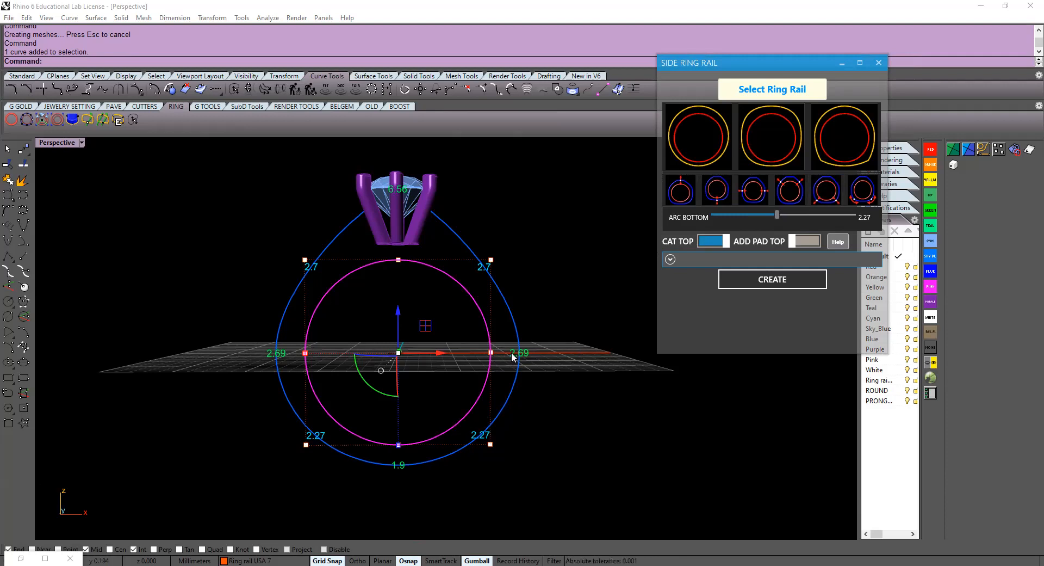
{"action": "left_click", "coordinate": [751, 200]}
{"action": "left_click", "coordinate": [771, 215]}
{"action": "left_click_drag", "start_coordinate": [771, 217], "coordinate": [769, 215]}
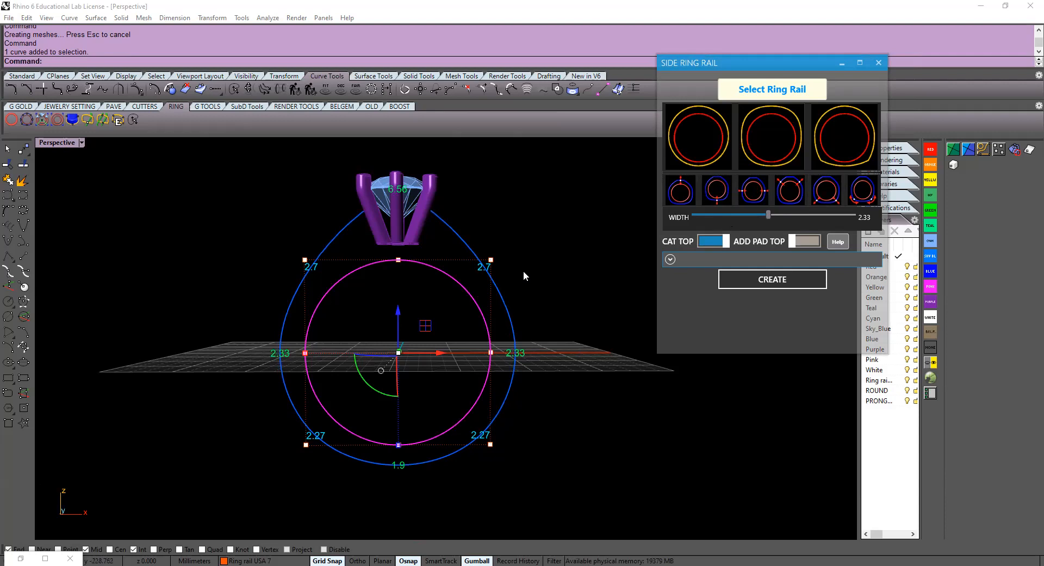
Set the side rail's arc top to 2.67 and check the outline against the prong head
{"action": "left_click", "coordinate": [788, 191]}
{"action": "left_click_drag", "start_coordinate": [752, 215], "coordinate": [749, 219]}
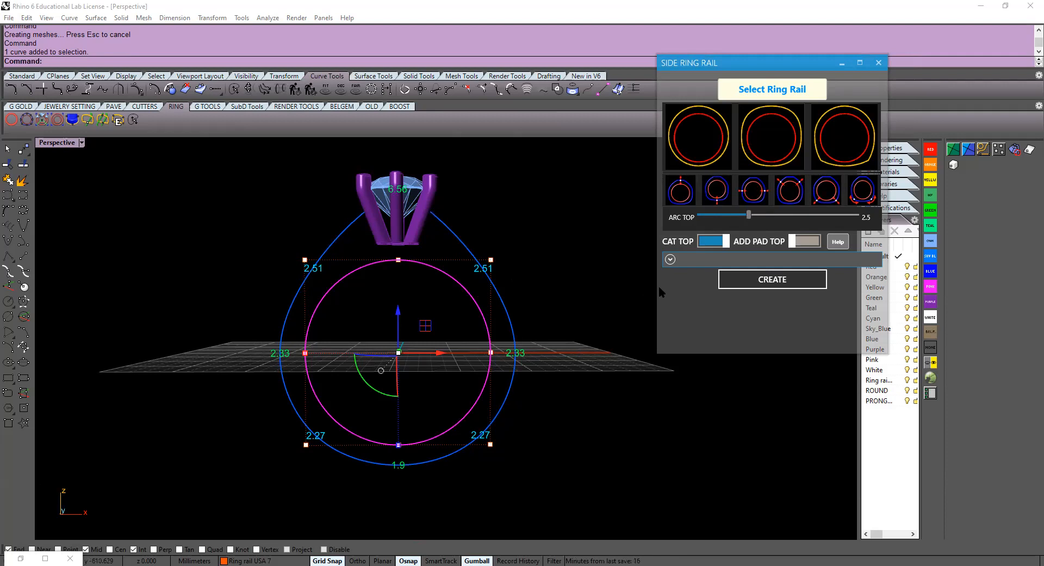
{"action": "left_click_drag", "start_coordinate": [750, 214], "coordinate": [753, 215]}
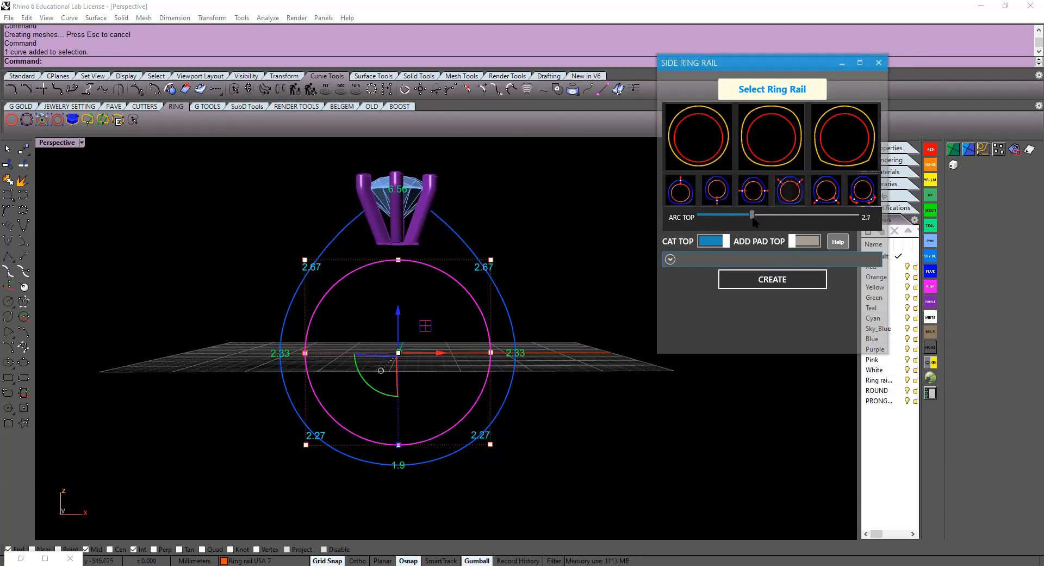
{"action": "mouse_move", "coordinate": [485, 328]}
{"action": "right_mouse_down"}
{"action": "mouse_move", "coordinate": [487, 356]}
{"action": "mouse_move", "coordinate": [493, 332]}
{"action": "right_mouse_up"}
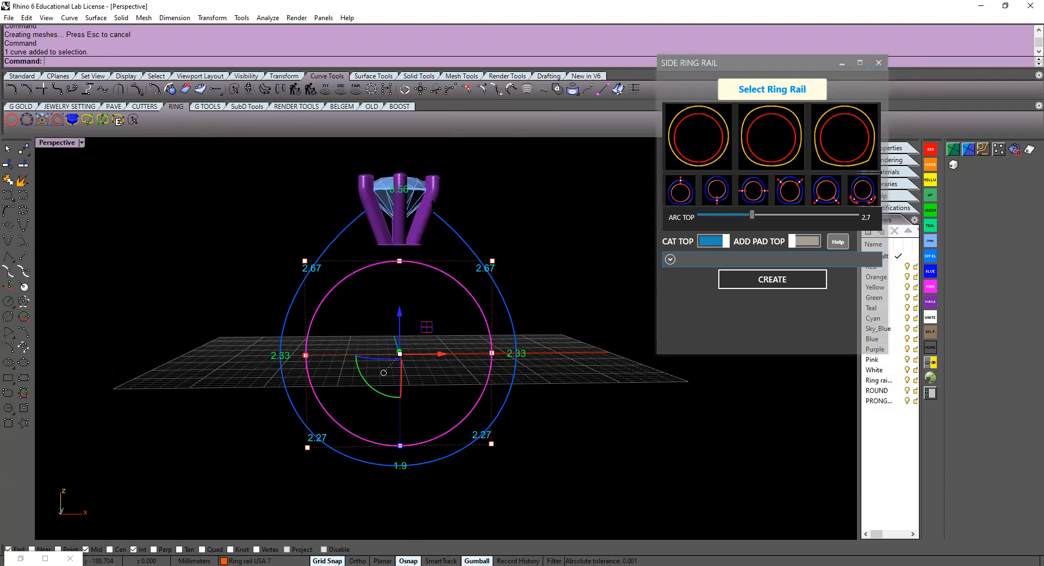
In the Front view, set the side rail's top height to 7.52 and compare it with the prong head
{"action": "double_click", "coordinate": [53, 142]}
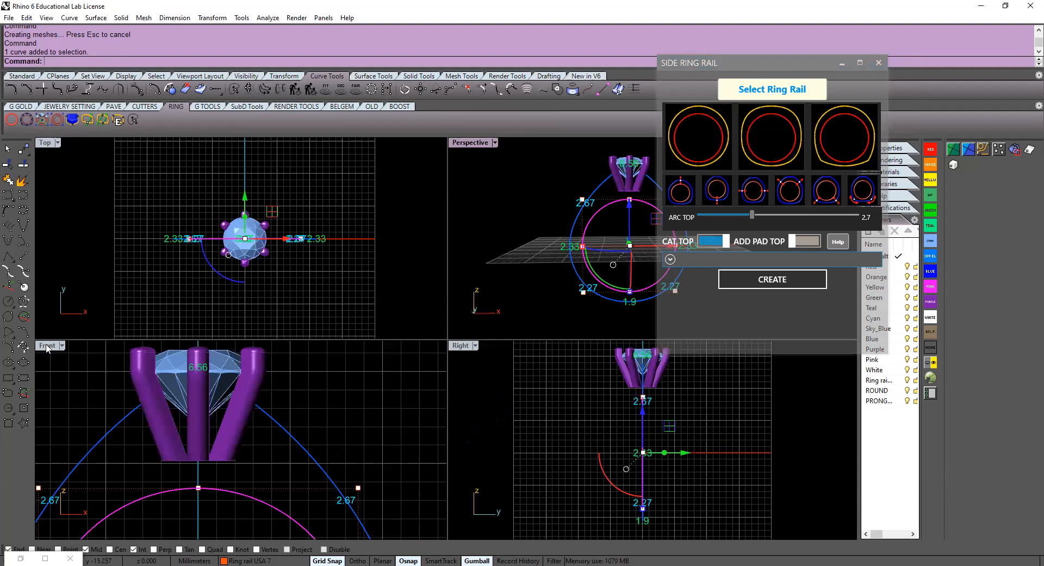
{"action": "double_click", "coordinate": [47, 346]}
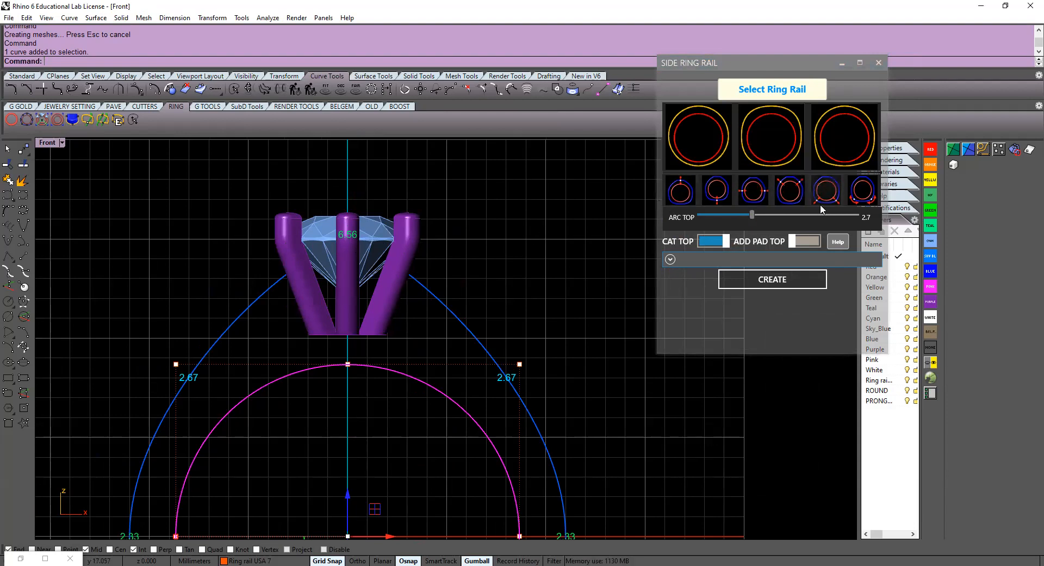
{"action": "left_click", "coordinate": [687, 196]}
{"action": "left_click_drag", "start_coordinate": [792, 210], "coordinate": [810, 210]}
{"action": "scroll", "coordinate": [455, 311], "scroll_direction": "down", "scroll_amount": 10}
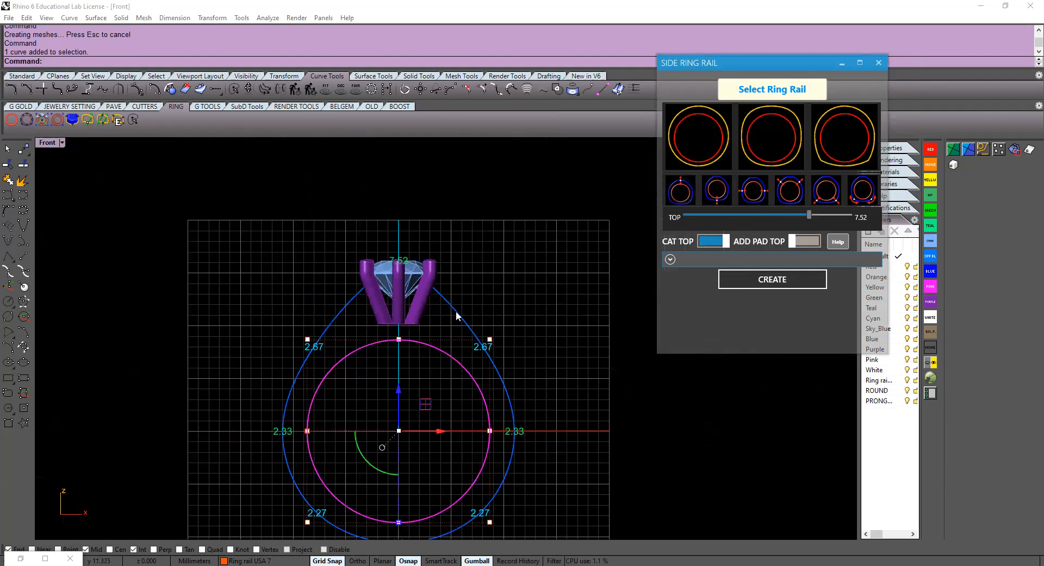
{"action": "scroll", "coordinate": [456, 311], "scroll_direction": "up", "scroll_amount": 8}
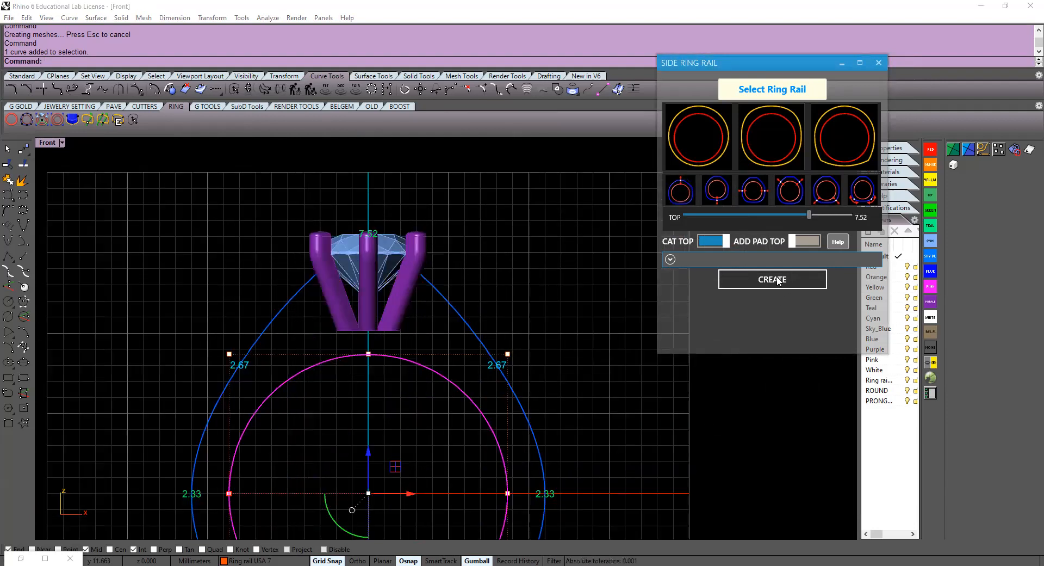
Add a top pad of size 6.9 to the side rail and lower the rail's top to 5.06
{"action": "left_click", "coordinate": [670, 259]}
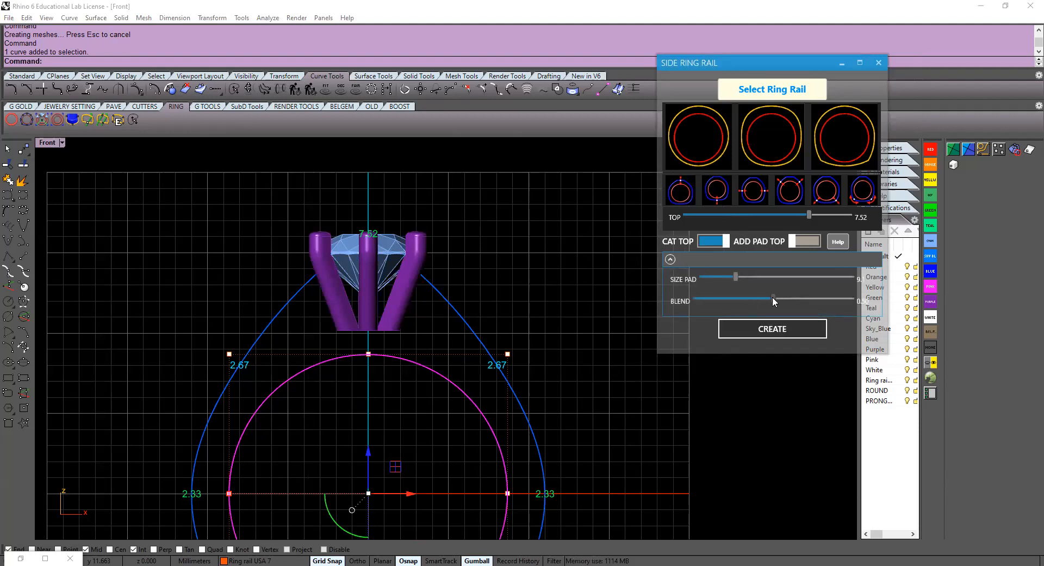
{"action": "mouse_move", "coordinate": [734, 278]}
{"action": "left_mouse_down"}
{"action": "mouse_move", "coordinate": [745, 279]}
{"action": "mouse_move", "coordinate": [726, 277]}
{"action": "left_mouse_up"}
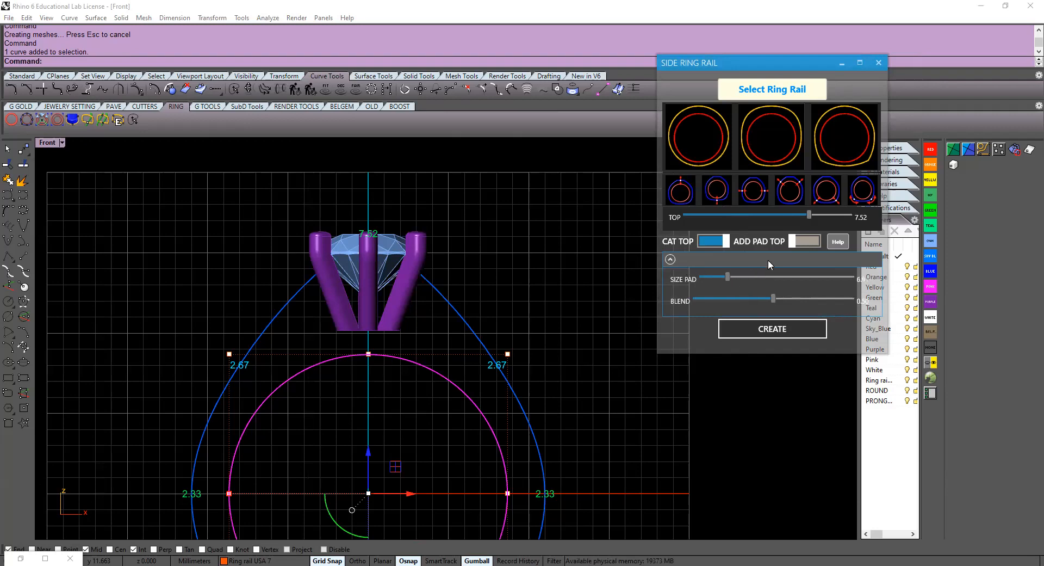
{"action": "left_click", "coordinate": [792, 243]}
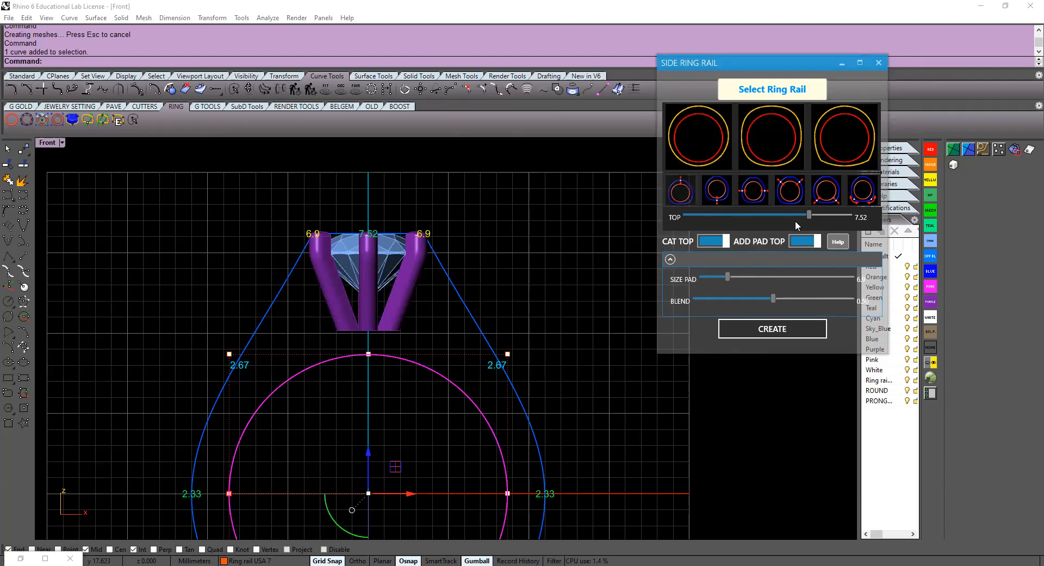
{"action": "left_click_drag", "start_coordinate": [808, 214], "coordinate": [768, 221]}
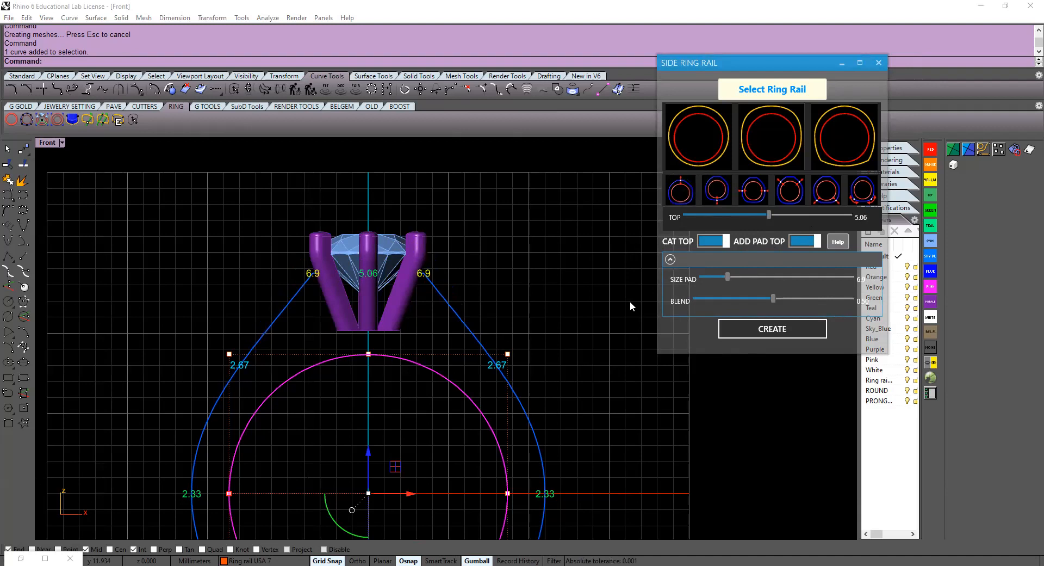
Set the top pad's size to 6.8 and adjust its blend to refine the rail's curve toward the shoulders
{"action": "mouse_move", "coordinate": [727, 276]}
{"action": "left_mouse_down"}
{"action": "mouse_move", "coordinate": [784, 275]}
{"action": "mouse_move", "coordinate": [727, 276]}
{"action": "left_mouse_up"}
{"action": "left_click_drag", "start_coordinate": [774, 300], "coordinate": [835, 295]}
{"action": "left_click_drag", "start_coordinate": [828, 294], "coordinate": [783, 298]}
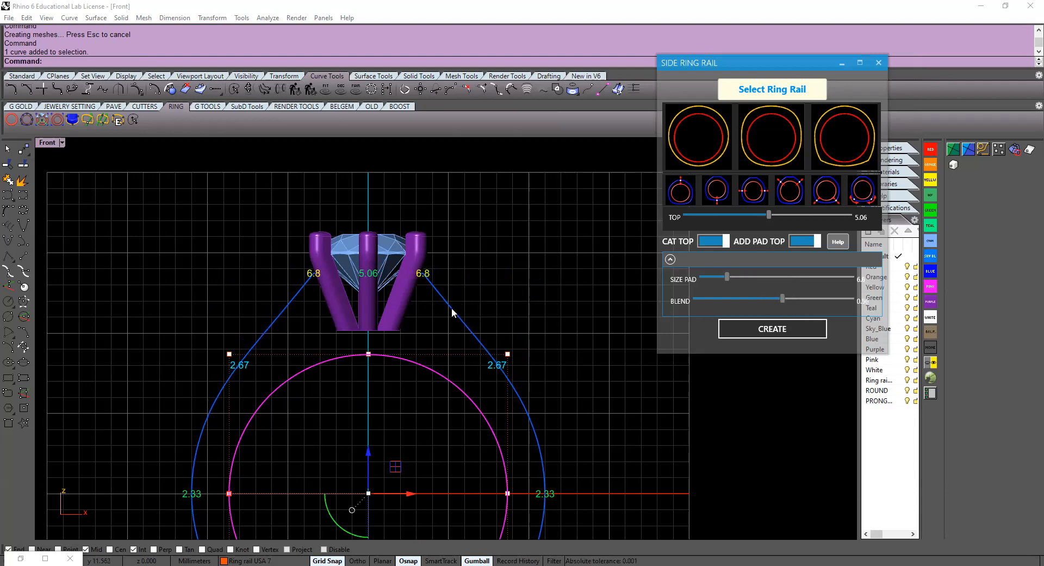
{"action": "left_click_drag", "start_coordinate": [783, 298], "coordinate": [777, 301]}
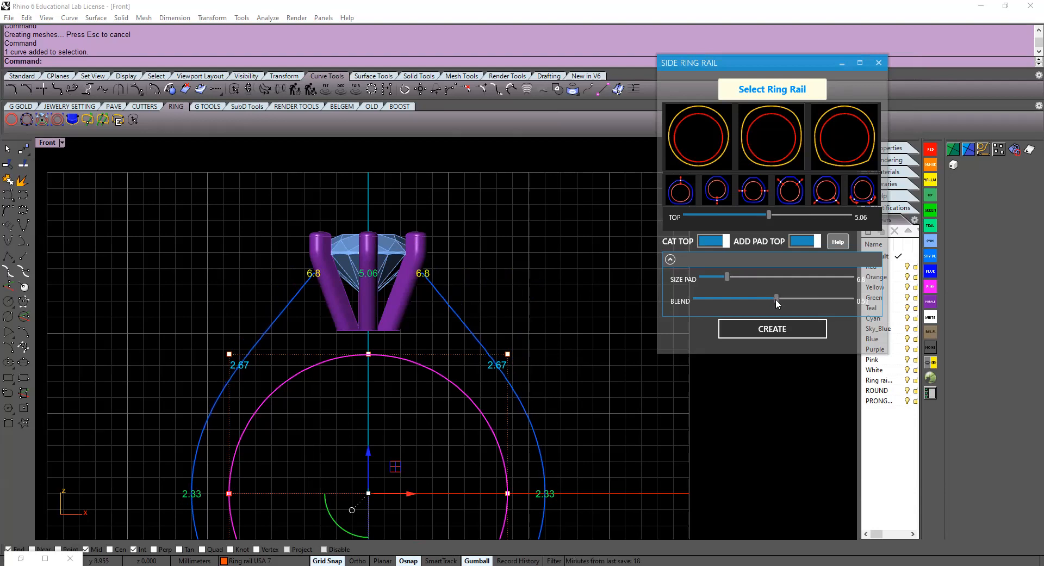
Create the side ring rail, close its settings and view the complete outline with the head
{"action": "left_click", "coordinate": [767, 332]}
{"action": "left_click", "coordinate": [878, 62]}
{"action": "left_click", "coordinate": [462, 318]}
{"action": "left_click", "coordinate": [531, 321]}
{"action": "scroll", "coordinate": [535, 322], "scroll_direction": "down", "scroll_amount": 5}
{"action": "right_click_drag", "start_coordinate": [538, 356], "coordinate": [530, 321]}
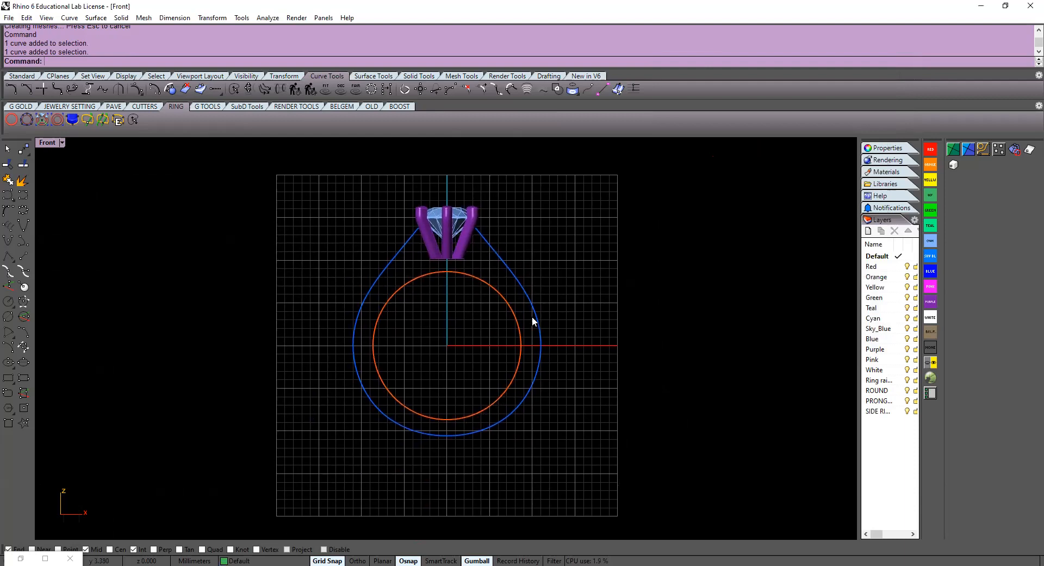
In the Perspective view, start Profile Placer and assign the inner ring rail as the curve carrying the profile
{"action": "double_click", "coordinate": [48, 143]}
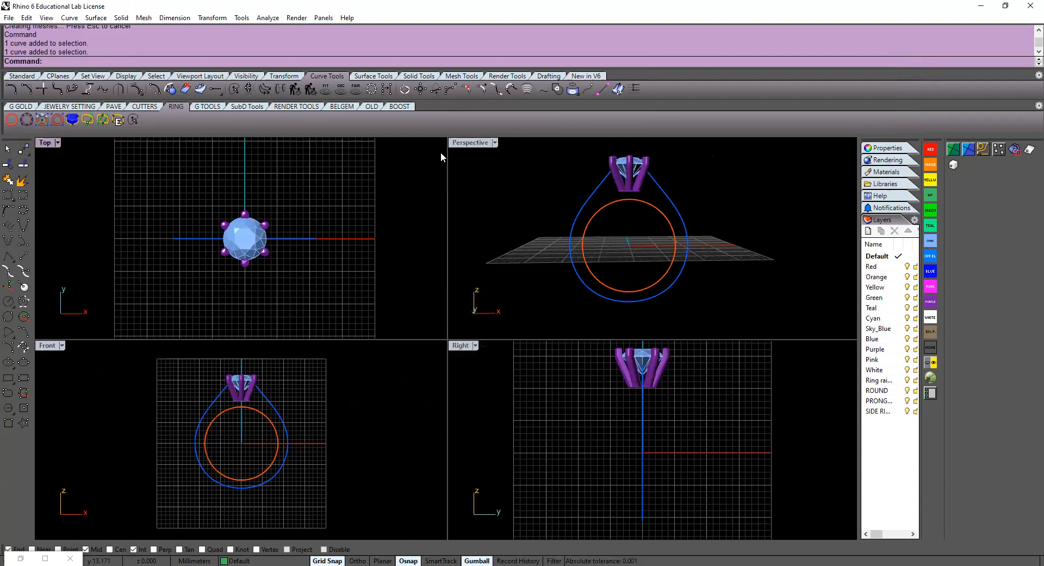
{"action": "double_click", "coordinate": [481, 142]}
{"action": "right_click_drag", "start_coordinate": [481, 143], "coordinate": [498, 261]}
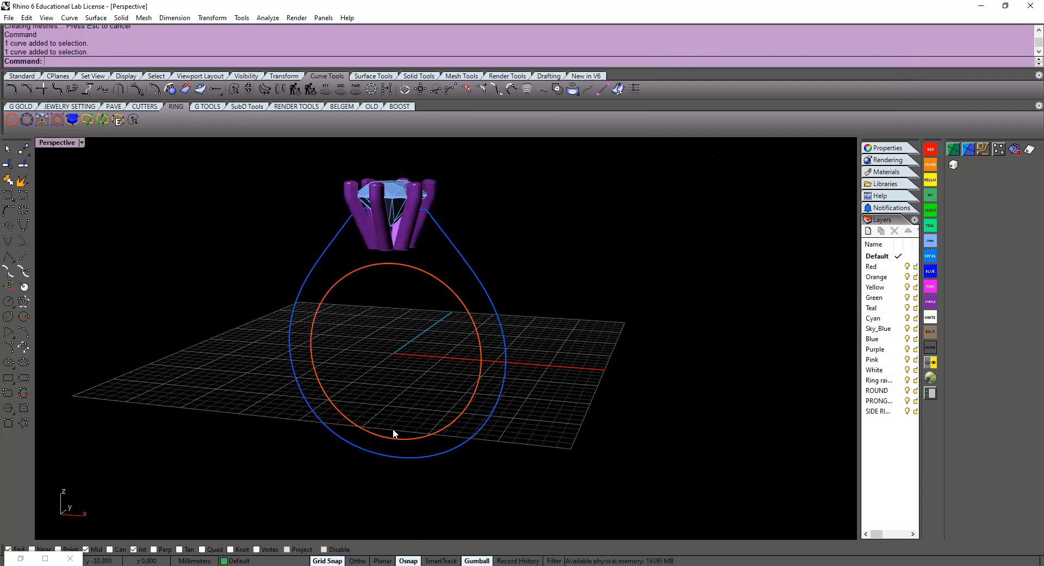
{"action": "right_click_drag", "start_coordinate": [469, 439], "coordinate": [529, 415]}
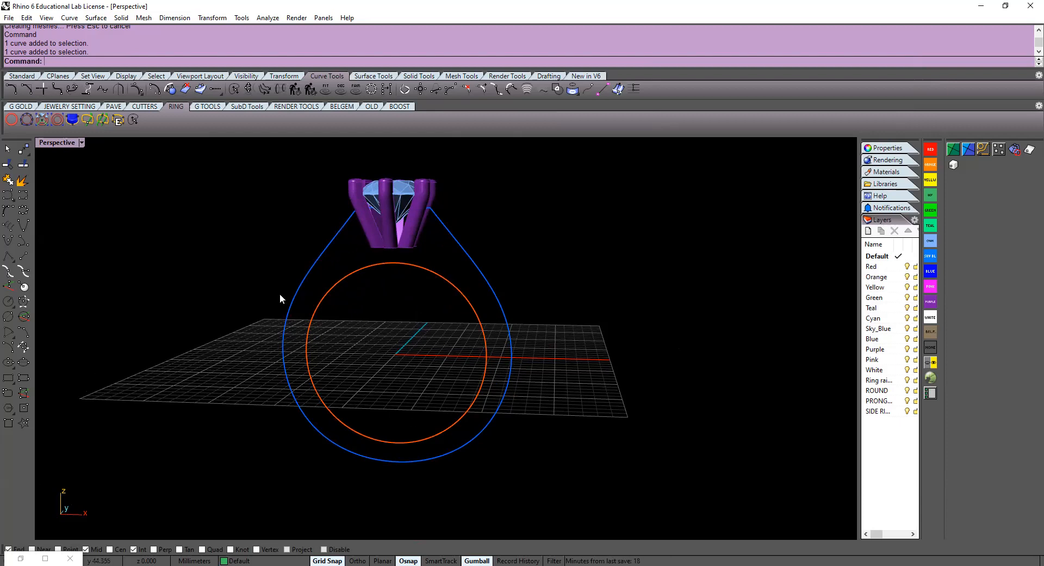
{"action": "left_click", "coordinate": [88, 120]}
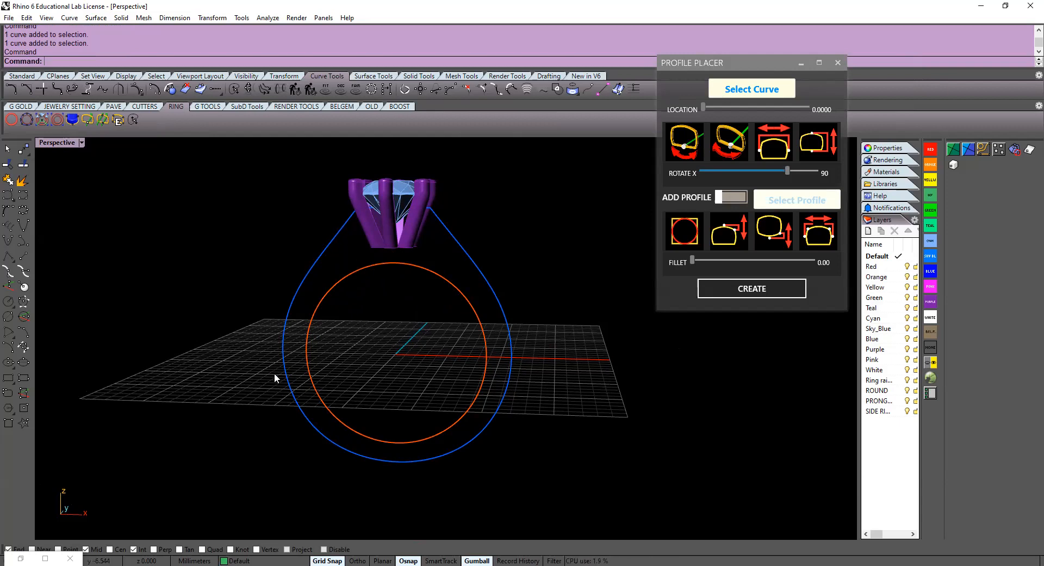
{"action": "left_click", "coordinate": [406, 262]}
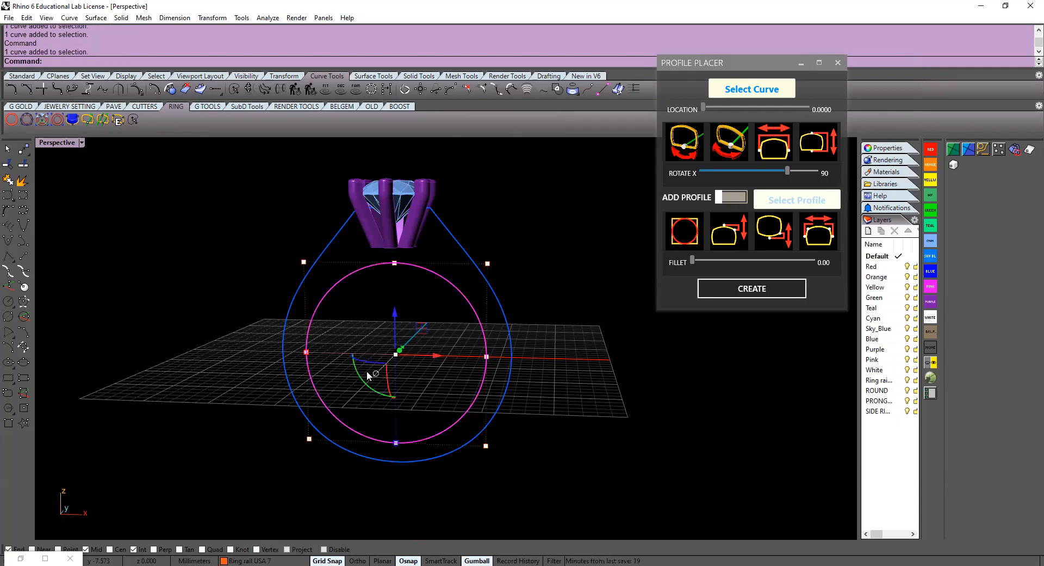
{"action": "left_click", "coordinate": [755, 89]}
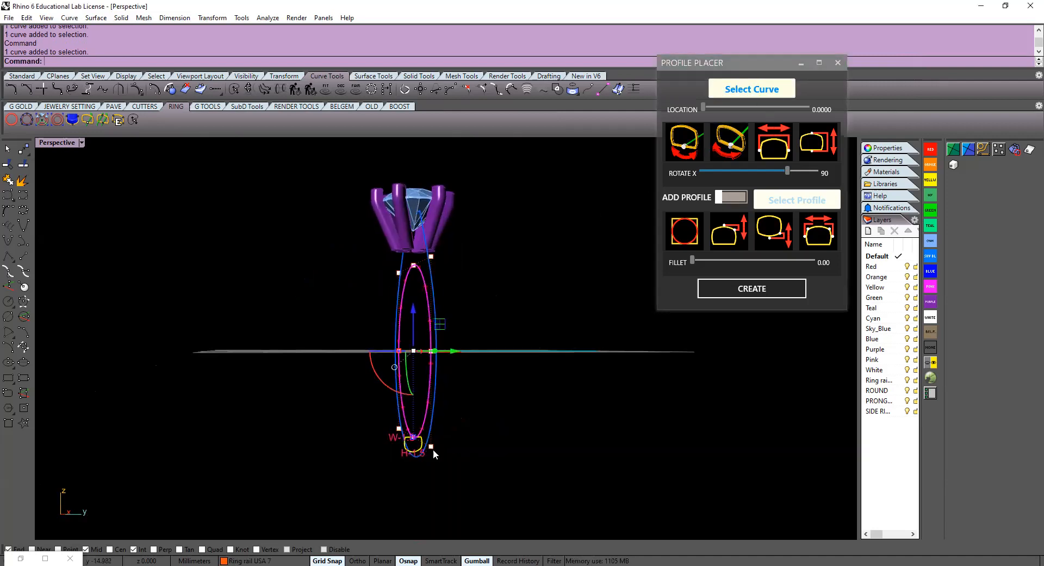
{"action": "scroll", "coordinate": [434, 450], "scroll_direction": "up", "scroll_amount": 5}
{"action": "right_click_drag", "start_coordinate": [421, 452], "coordinate": [521, 468]}
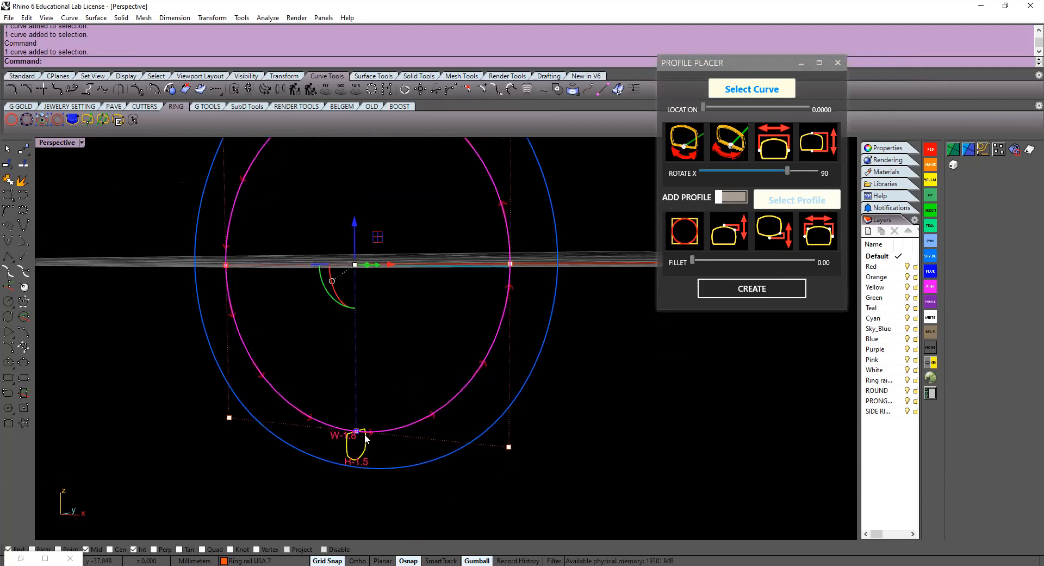
{"action": "mouse_move", "coordinate": [428, 471]}
{"action": "right_mouse_down"}
{"action": "mouse_move", "coordinate": [365, 475]}
{"action": "mouse_move", "coordinate": [414, 467]}
{"action": "right_mouse_up"}
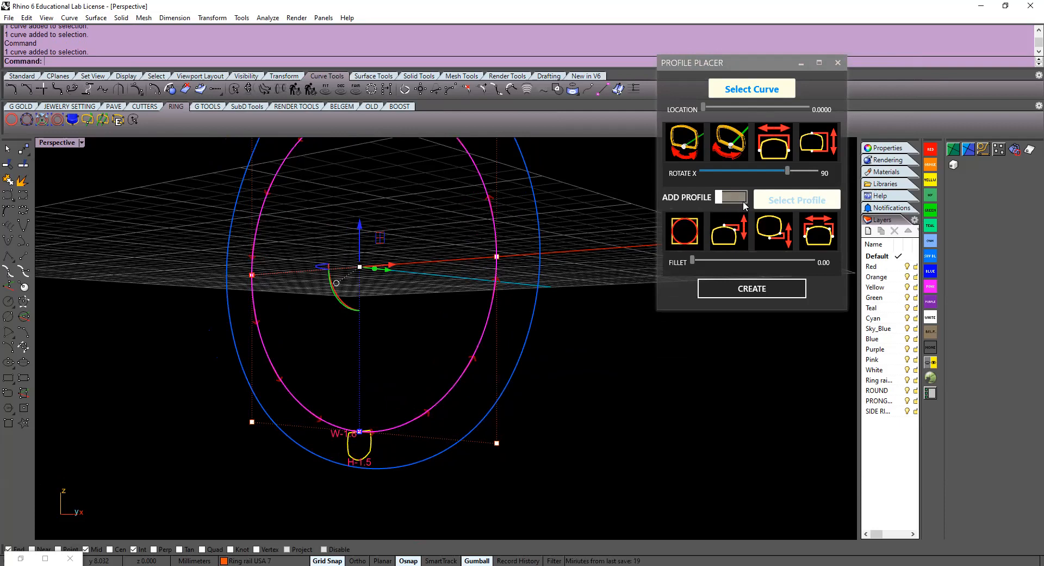
Set the profile's height to 1.8 and its width to 2
{"action": "left_click", "coordinate": [816, 146]}
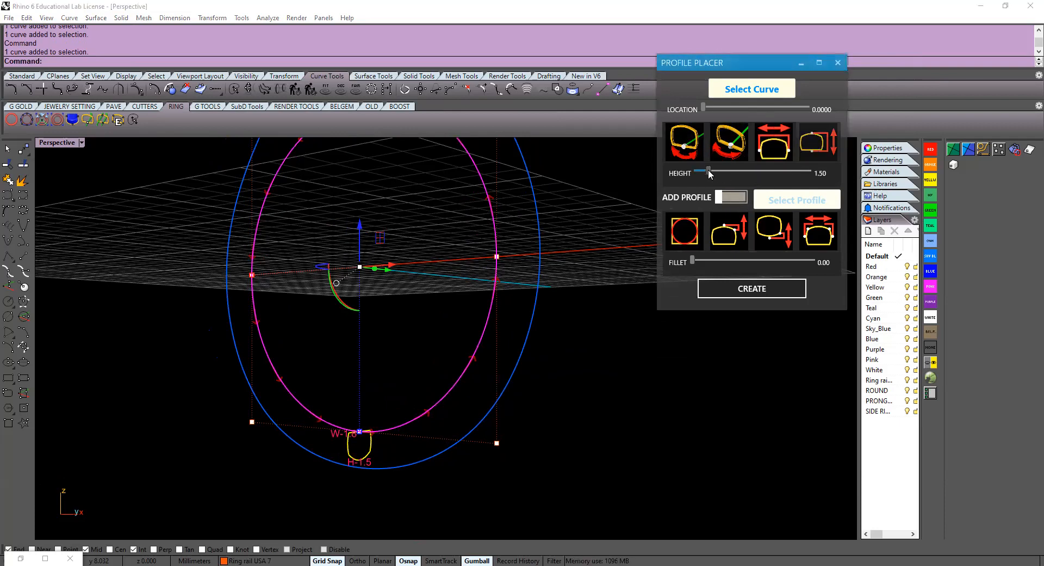
{"action": "double_click", "coordinate": [709, 172]}
{"action": "type", "text": "1.8"}
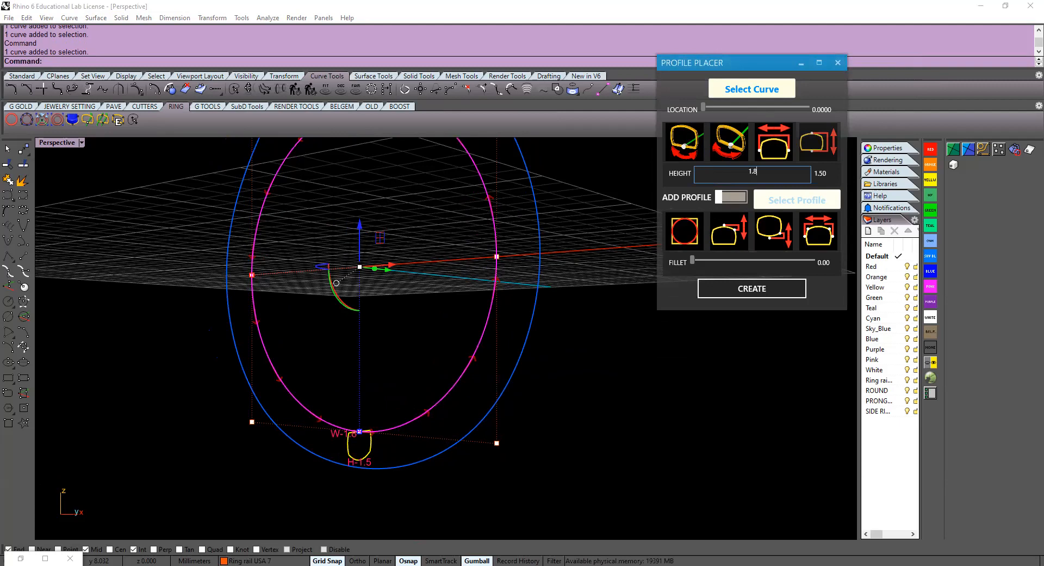
{"action": "key", "text": "Return"}
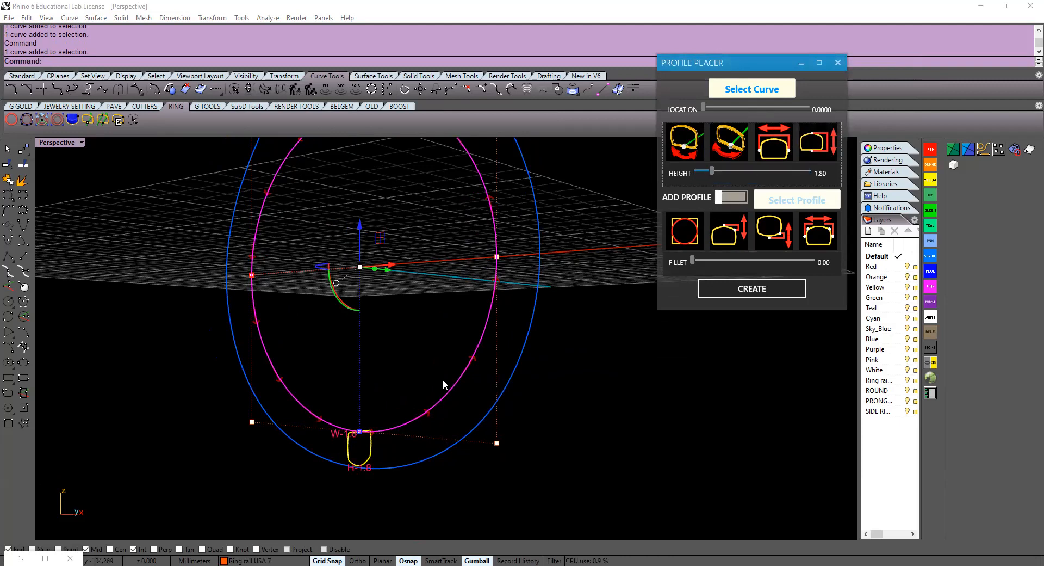
{"action": "left_click", "coordinate": [779, 146]}
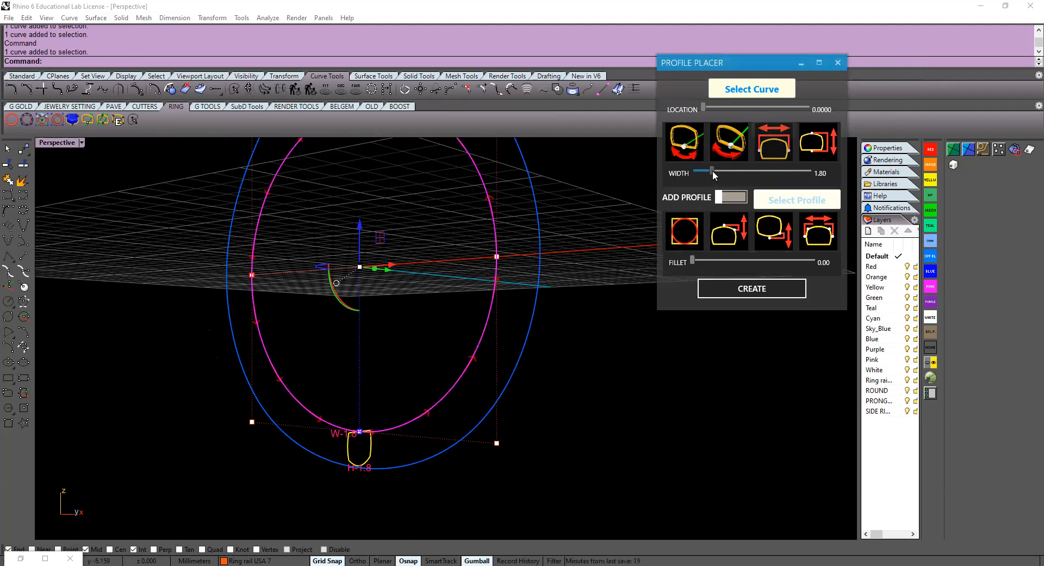
{"action": "double_click", "coordinate": [713, 172]}
{"action": "type", "text": "2"}
{"action": "key", "text": "Return"}
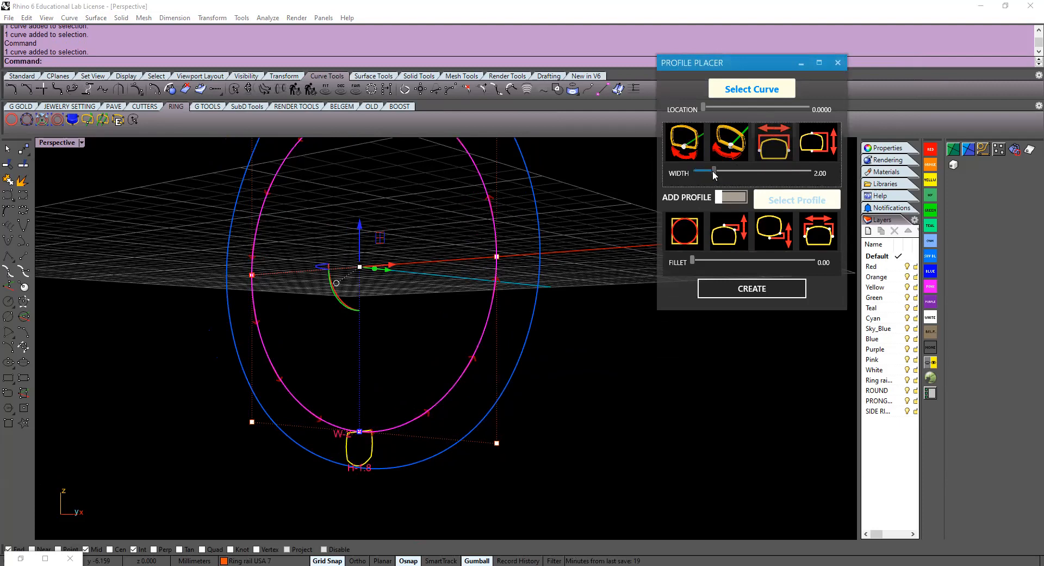
Reduce the profile's waistline to 0 so its sides are straight
{"action": "right_click_drag", "start_coordinate": [510, 379], "coordinate": [472, 381]}
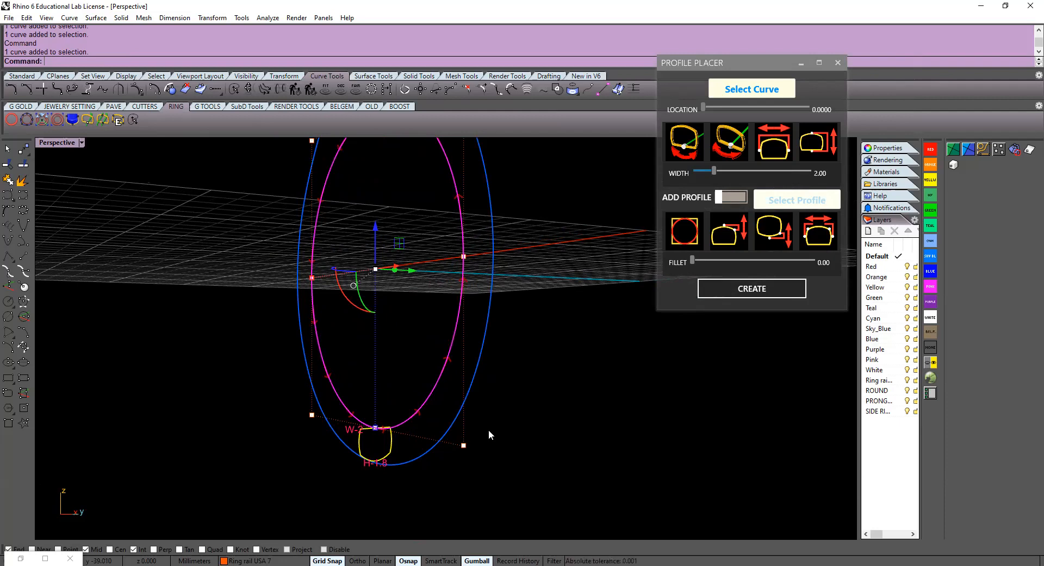
{"action": "left_click", "coordinate": [829, 243]}
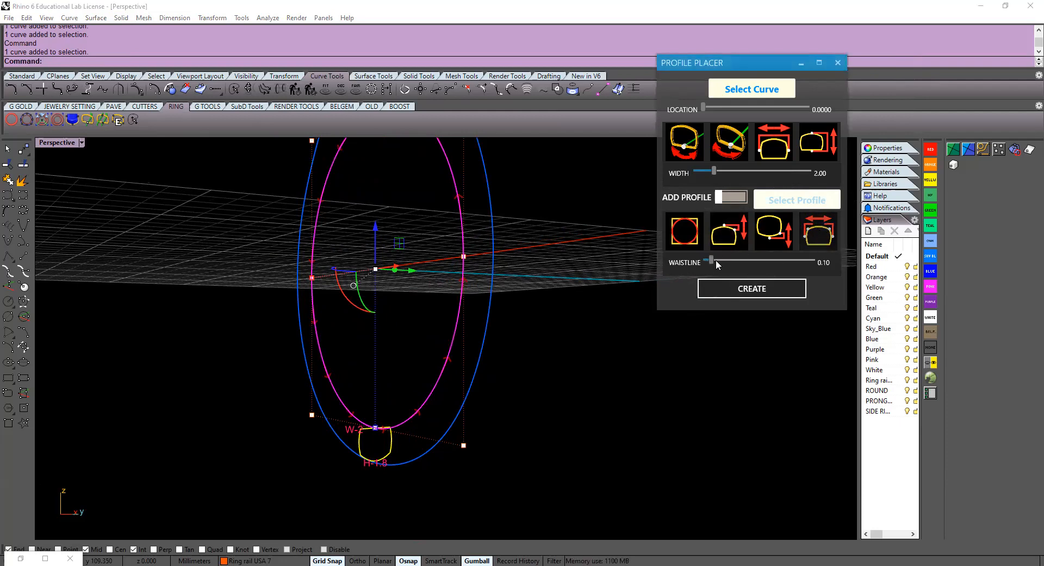
{"action": "left_click_drag", "start_coordinate": [712, 259], "coordinate": [647, 281]}
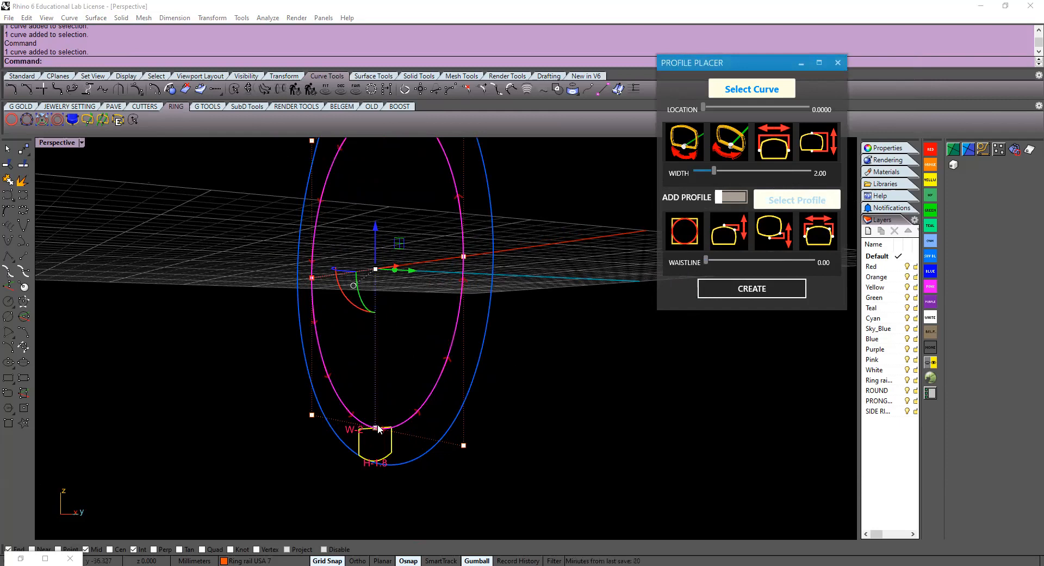
Move the profile along the inner rail to location 0.4459, just beside the base of the prong head
{"action": "scroll", "coordinate": [399, 399], "scroll_direction": "down", "scroll_amount": 4}
{"action": "right_click_drag", "start_coordinate": [359, 399], "coordinate": [458, 404]}
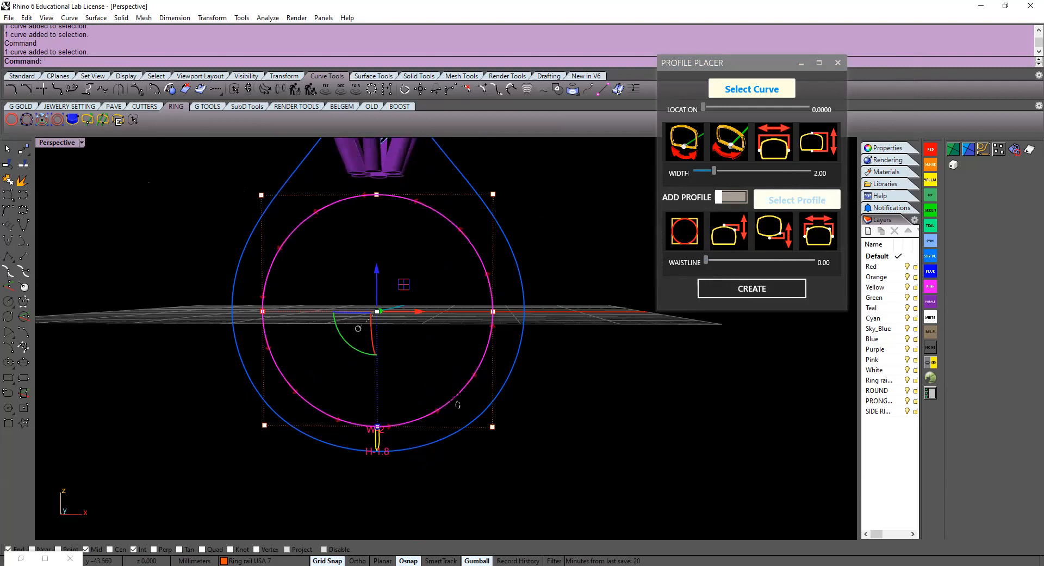
{"action": "left_click_drag", "start_coordinate": [704, 107], "coordinate": [750, 100]}
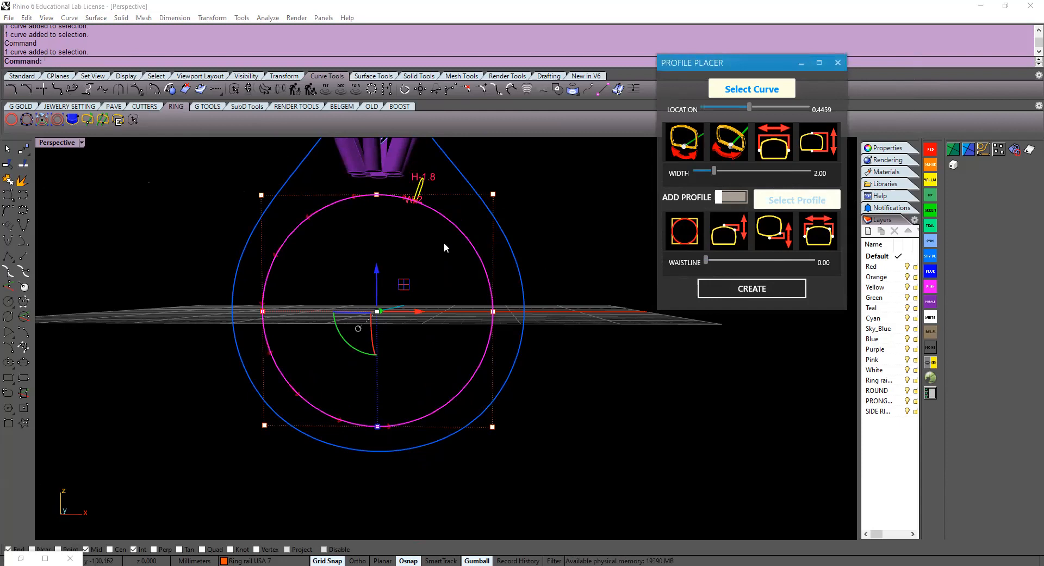
{"action": "right_click_drag", "start_coordinate": [376, 182], "coordinate": [384, 270], "text": "shift"}
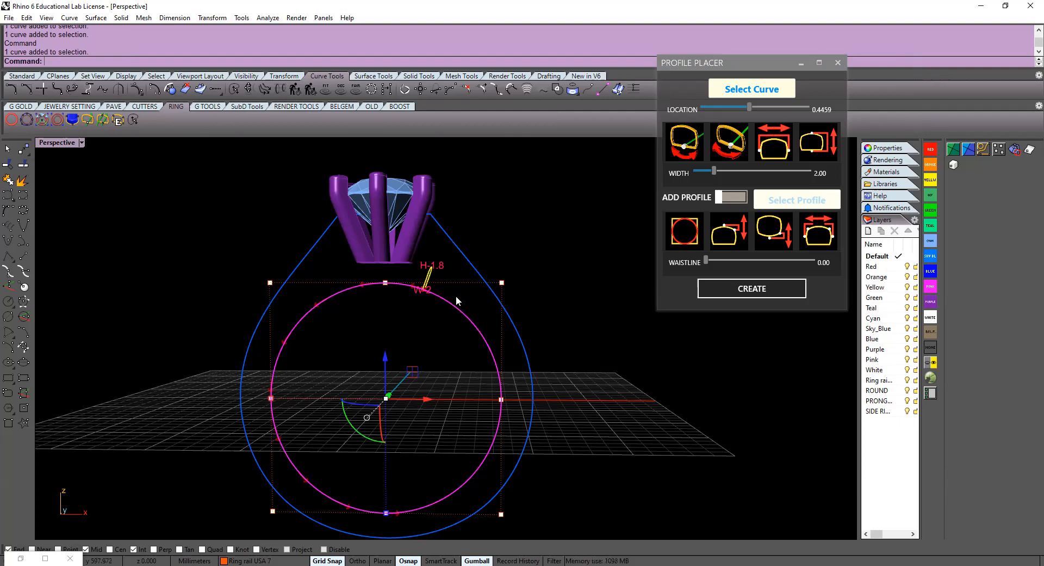
{"action": "right_click_drag", "start_coordinate": [399, 318], "coordinate": [340, 335]}
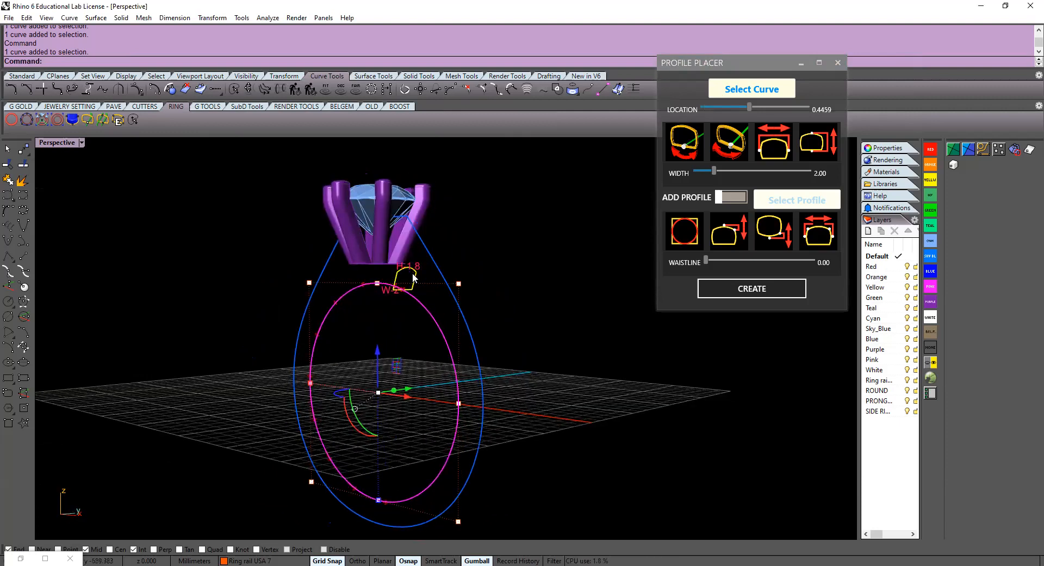
{"action": "scroll", "coordinate": [386, 280], "scroll_direction": "up", "scroll_amount": 4}
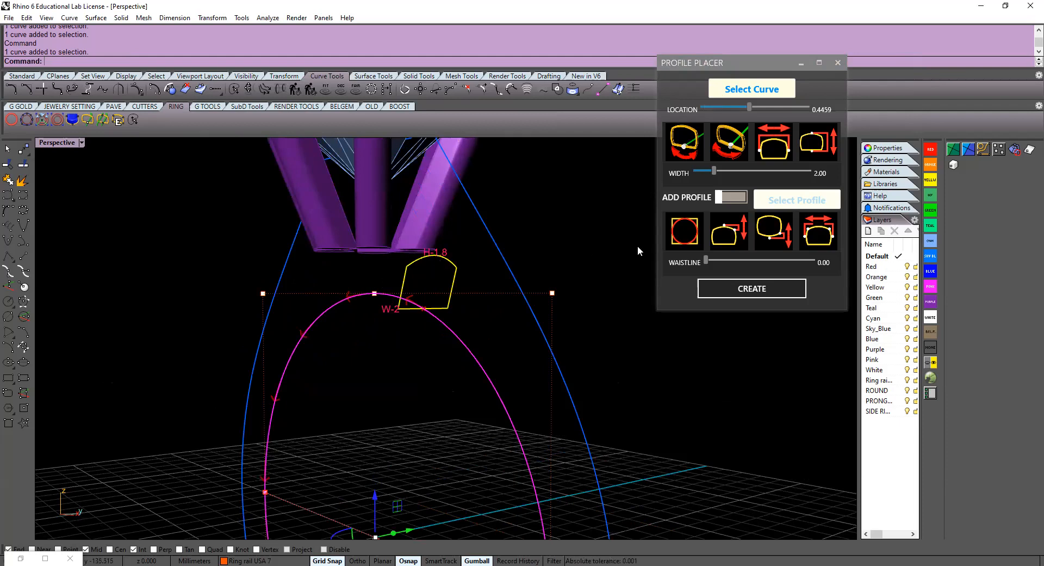
Set the profile's upper rounding to 0 to give it a flat top
{"action": "left_click", "coordinate": [727, 235]}
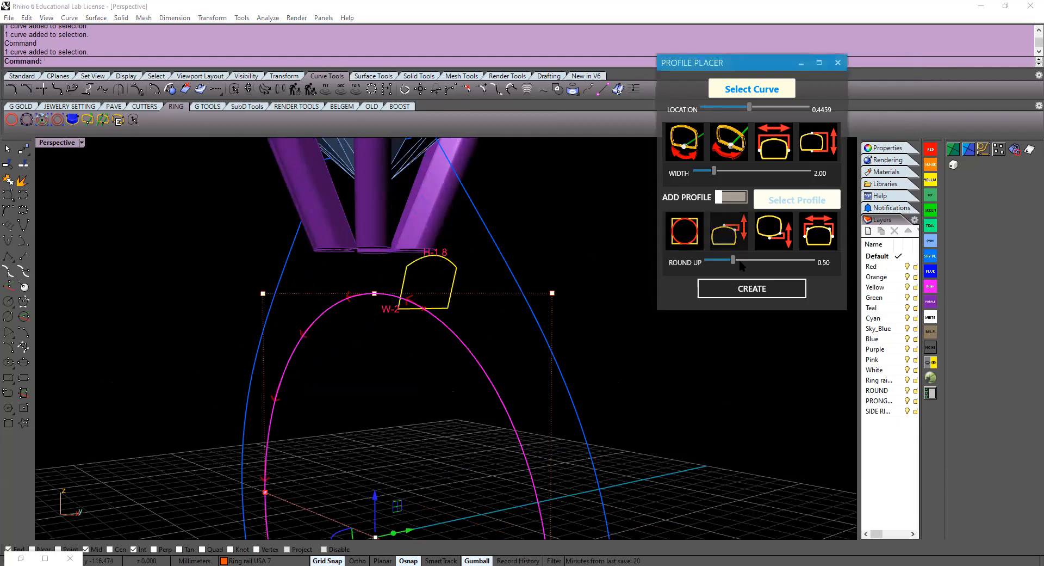
{"action": "left_click_drag", "start_coordinate": [734, 264], "coordinate": [705, 263]}
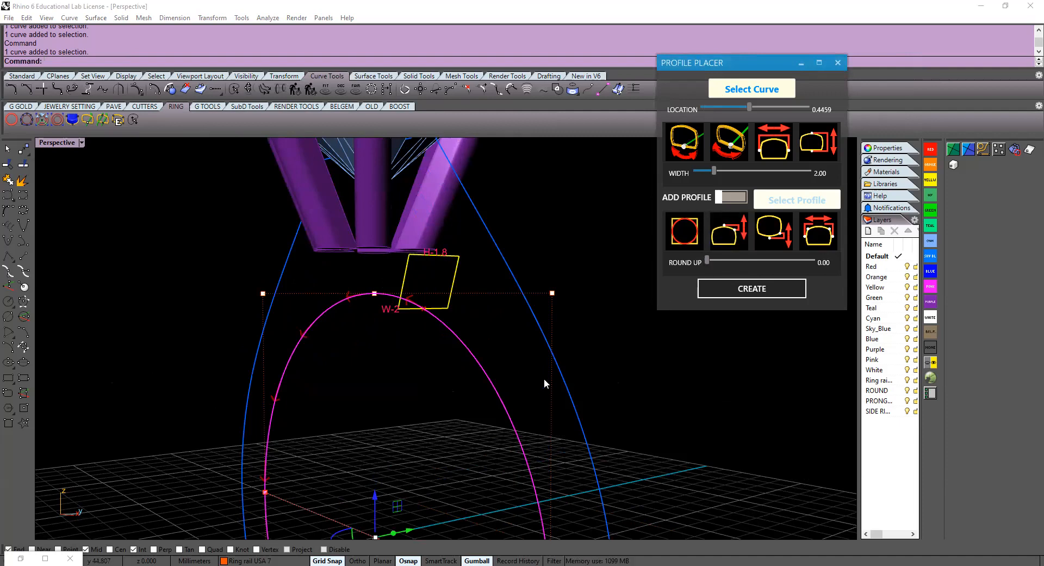
{"action": "right_click_drag", "start_coordinate": [473, 405], "coordinate": [423, 411]}
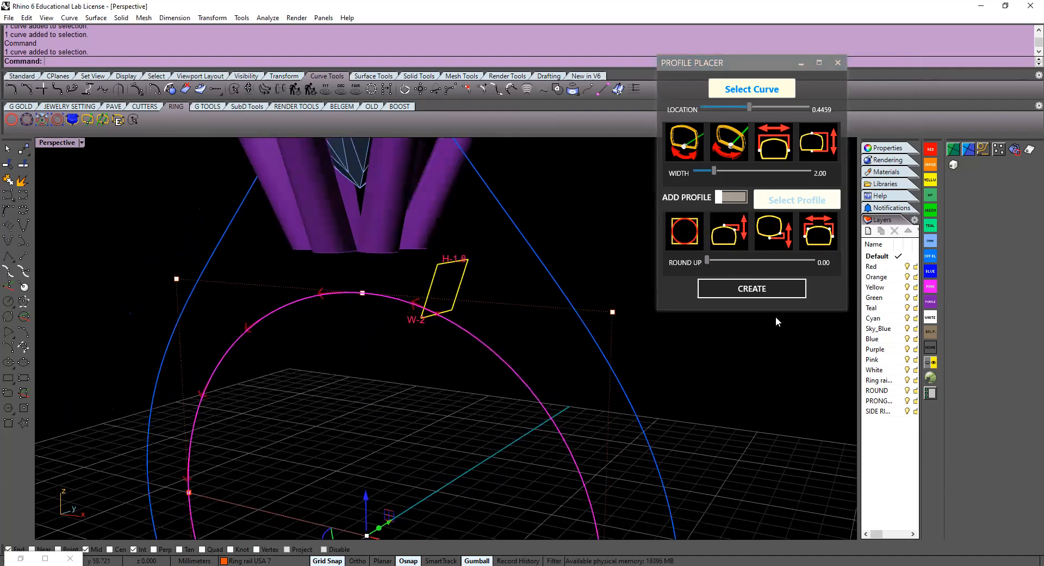
Create the flat-topped profile on the inner rail and close the profile placer
{"action": "left_click", "coordinate": [754, 292]}
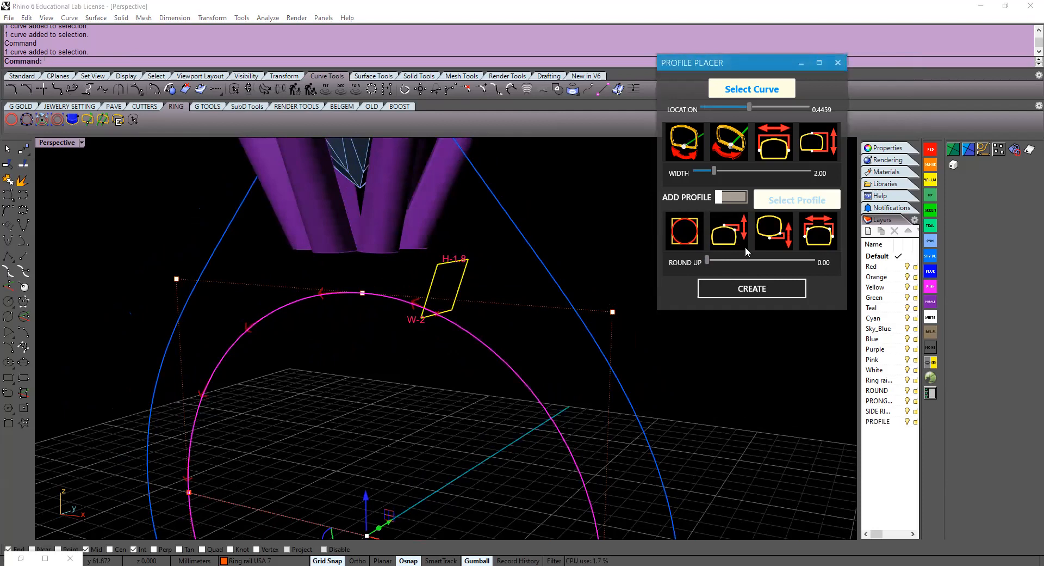
{"action": "left_click", "coordinate": [838, 62]}
{"action": "right_click_drag", "start_coordinate": [520, 324], "coordinate": [532, 353]}
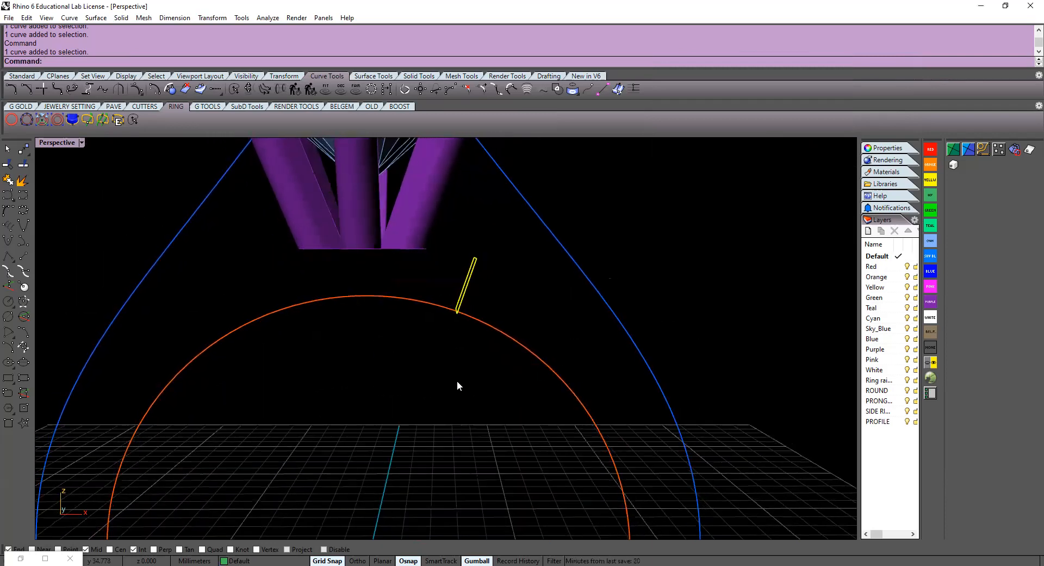
{"action": "scroll", "coordinate": [448, 337], "scroll_direction": "down", "scroll_amount": 4}
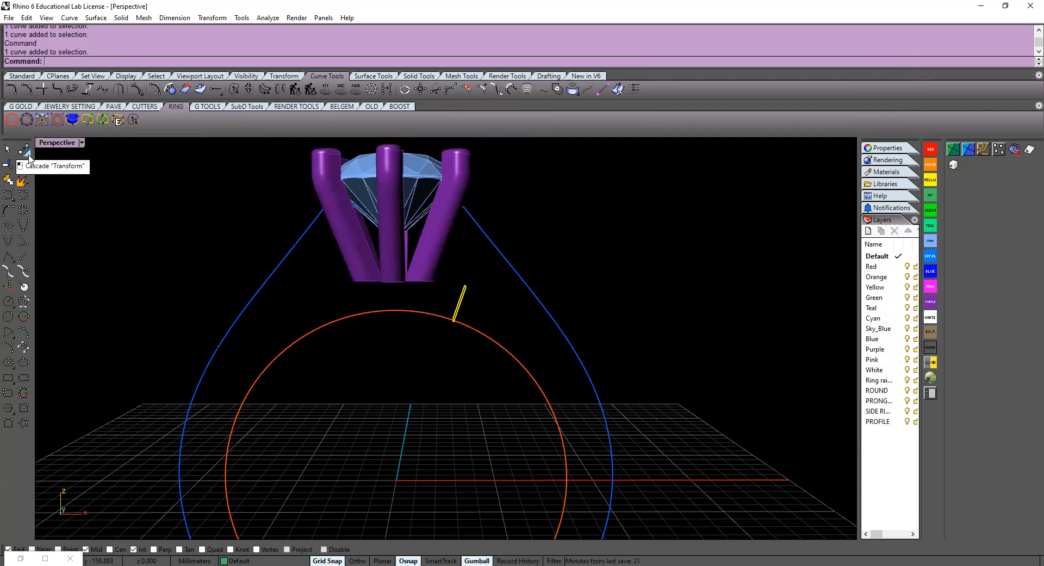
Mirror a copy of the profile across the Y axis to the other side of the prong head
{"action": "left_click", "coordinate": [30, 158]}
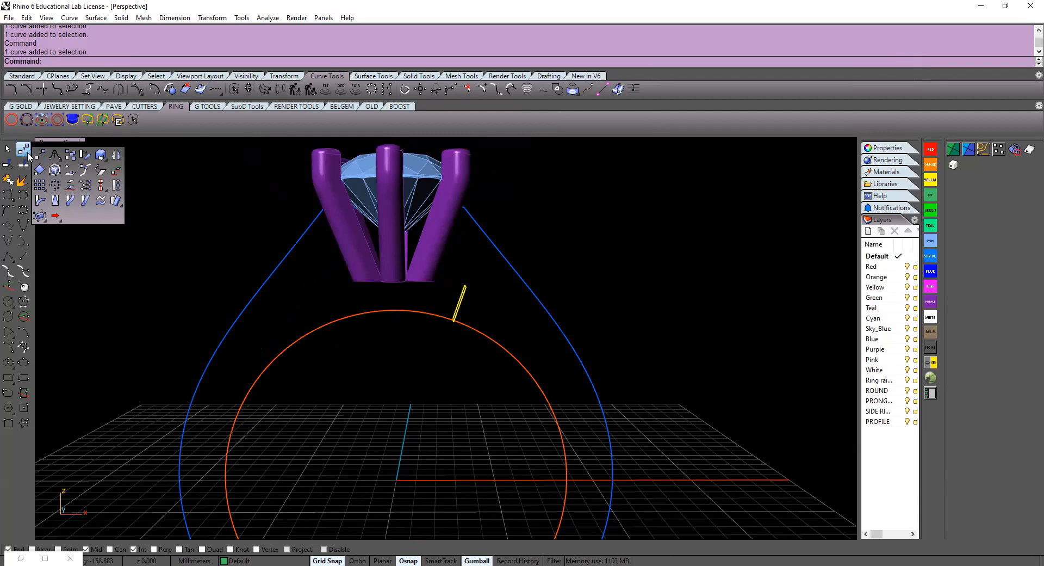
{"action": "left_click", "coordinate": [116, 156]}
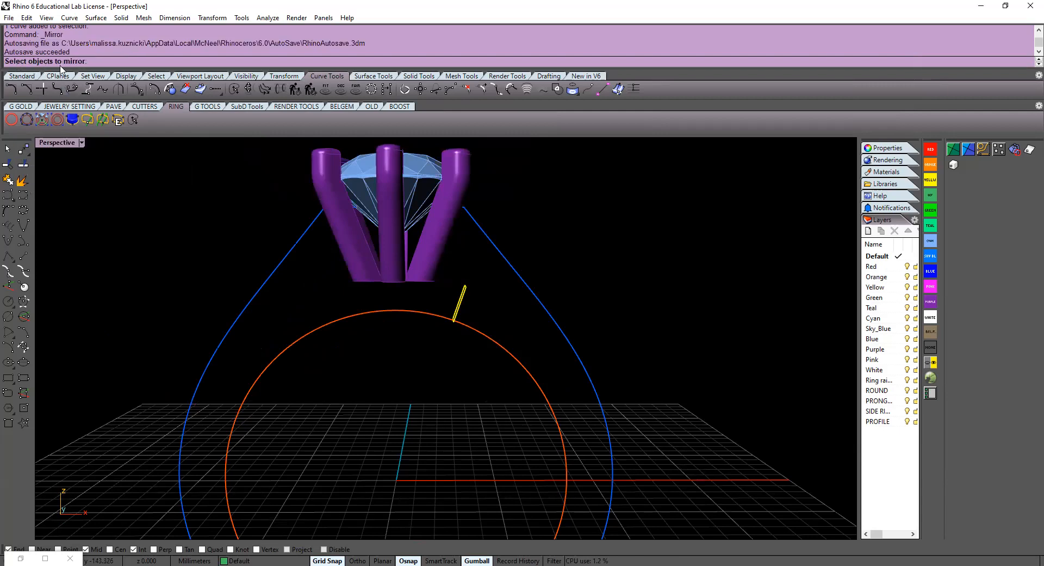
{"action": "left_click", "coordinate": [463, 296]}
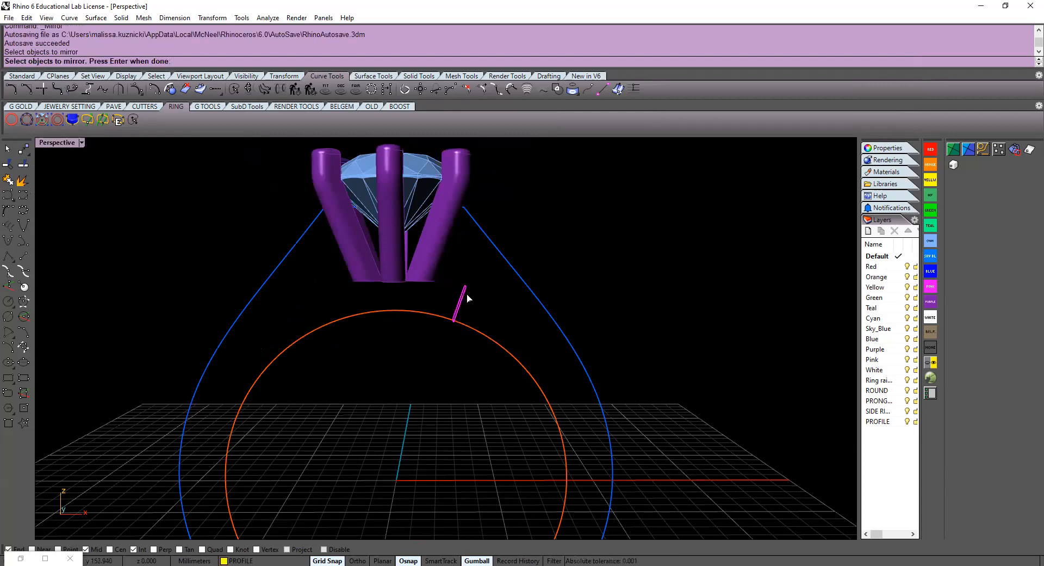
{"action": "key", "text": "Return"}
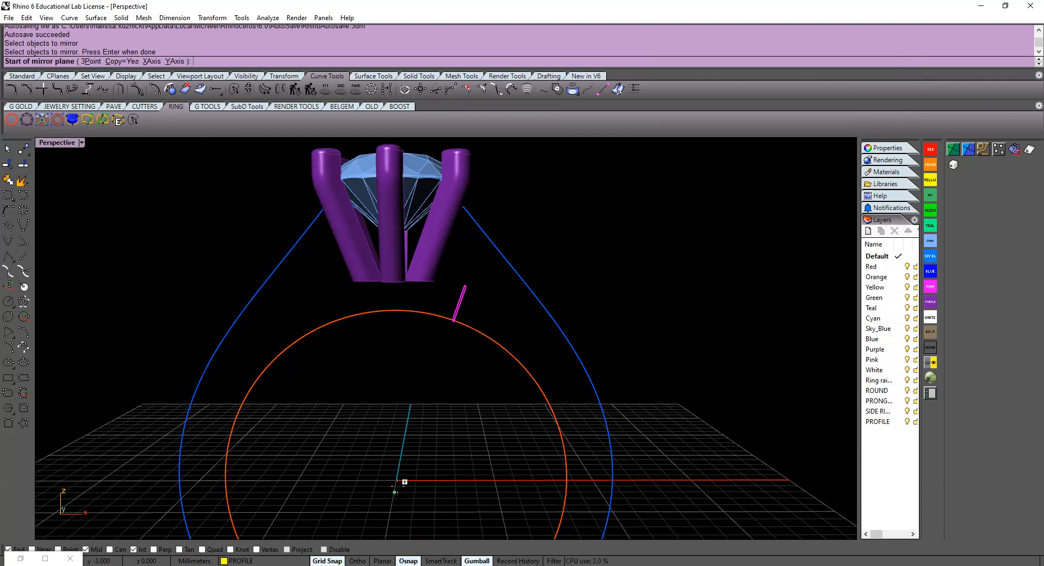
{"action": "left_click", "coordinate": [177, 61]}
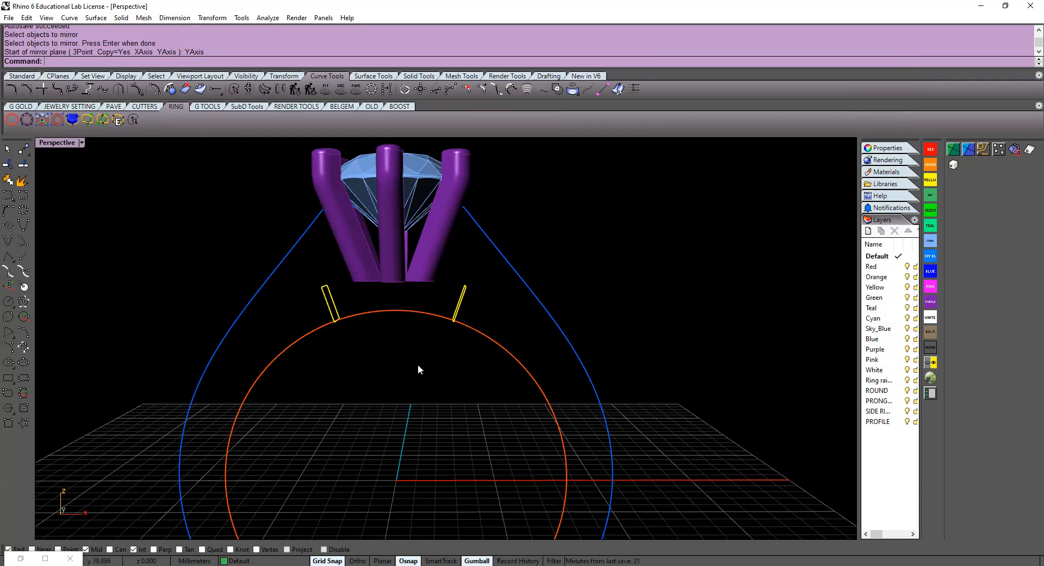
{"action": "right_click_drag", "start_coordinate": [460, 380], "coordinate": [433, 322]}
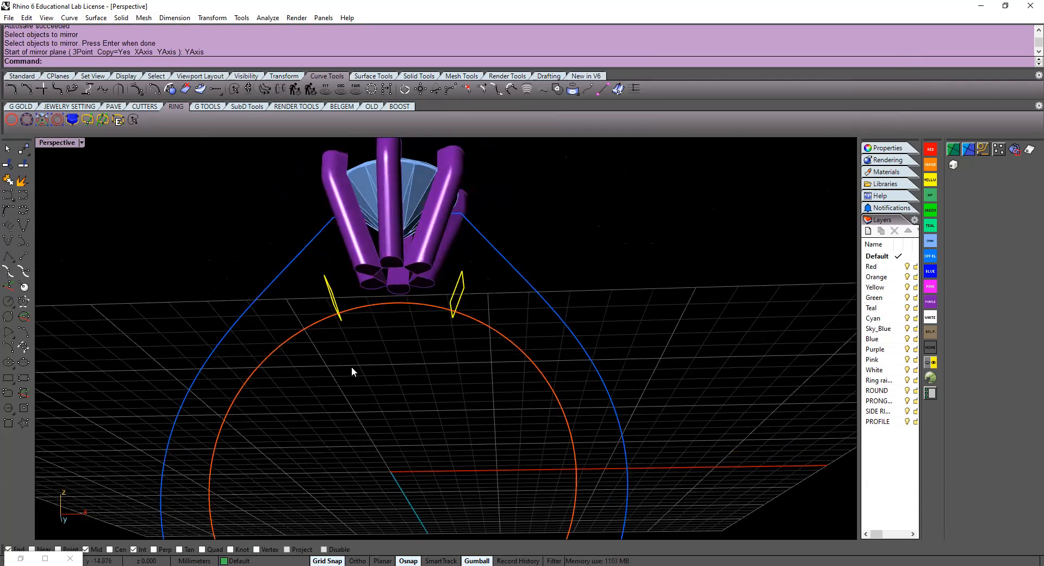
{"action": "mouse_move", "coordinate": [402, 373]}
{"action": "right_mouse_down"}
{"action": "mouse_move", "coordinate": [433, 475]}
{"action": "mouse_move", "coordinate": [415, 486]}
{"action": "mouse_move", "coordinate": [390, 373]}
{"action": "right_mouse_up"}
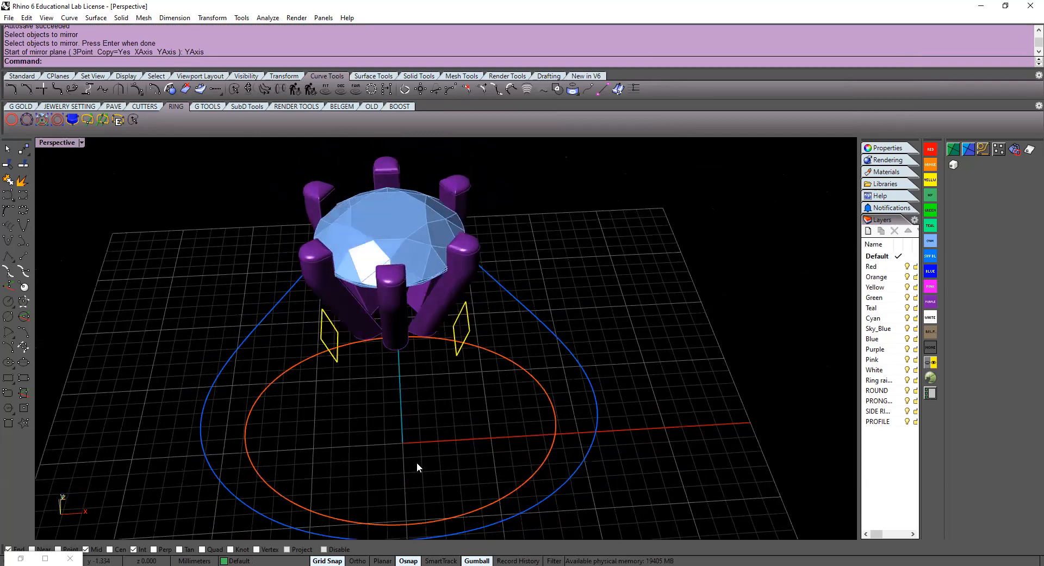
{"action": "right_click_drag", "start_coordinate": [359, 465], "coordinate": [333, 462]}
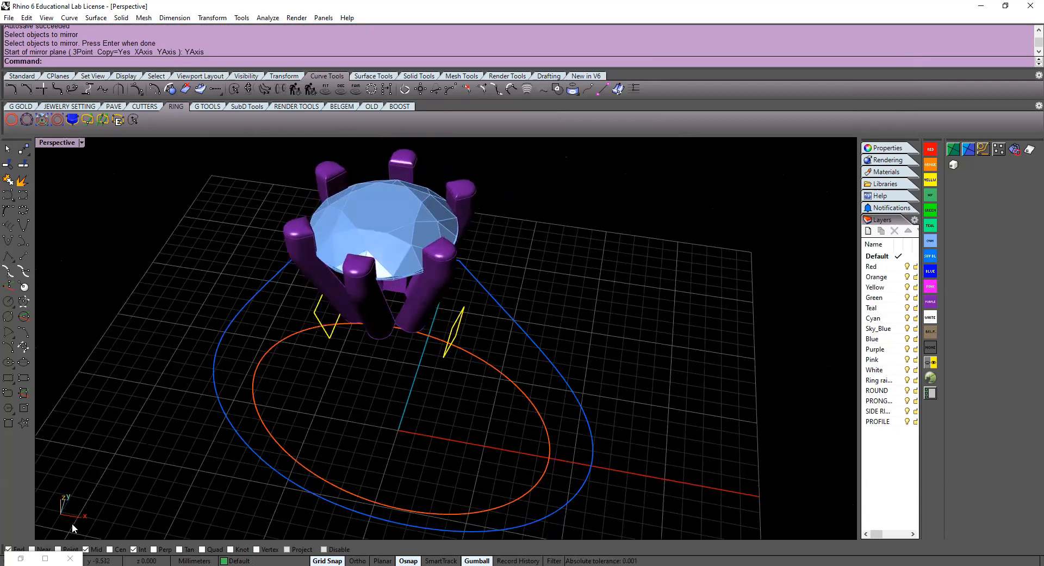
{"action": "right_click_drag", "start_coordinate": [403, 434], "coordinate": [416, 324]}
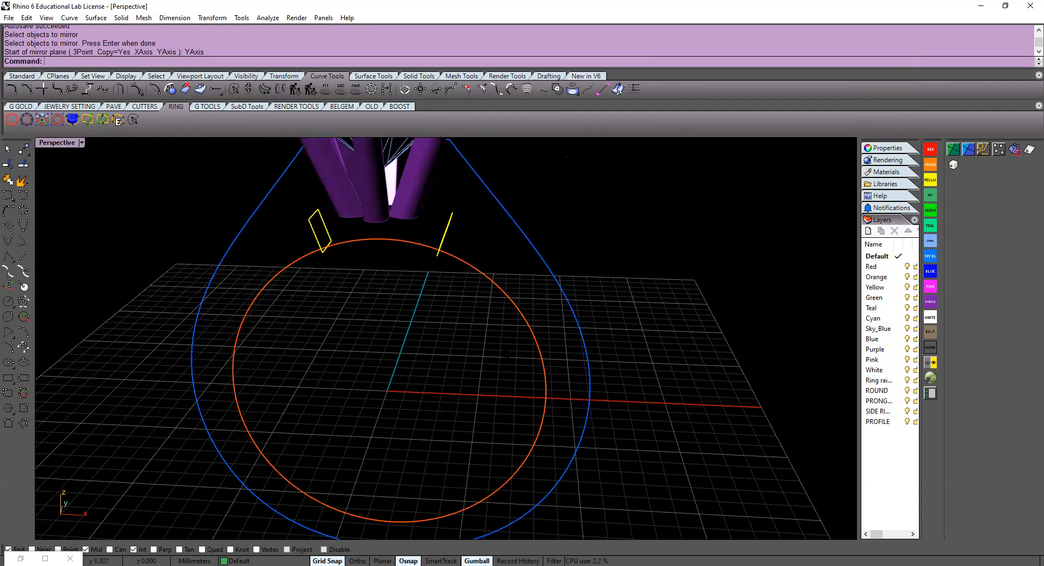
{"action": "left_click", "coordinate": [102, 121]}
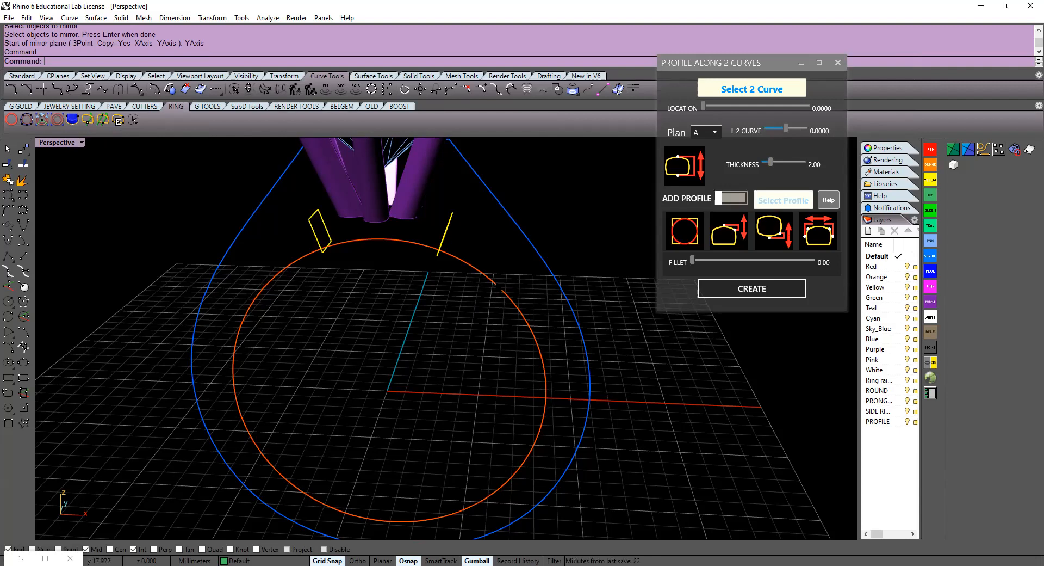
{"action": "left_click", "coordinate": [496, 292]}
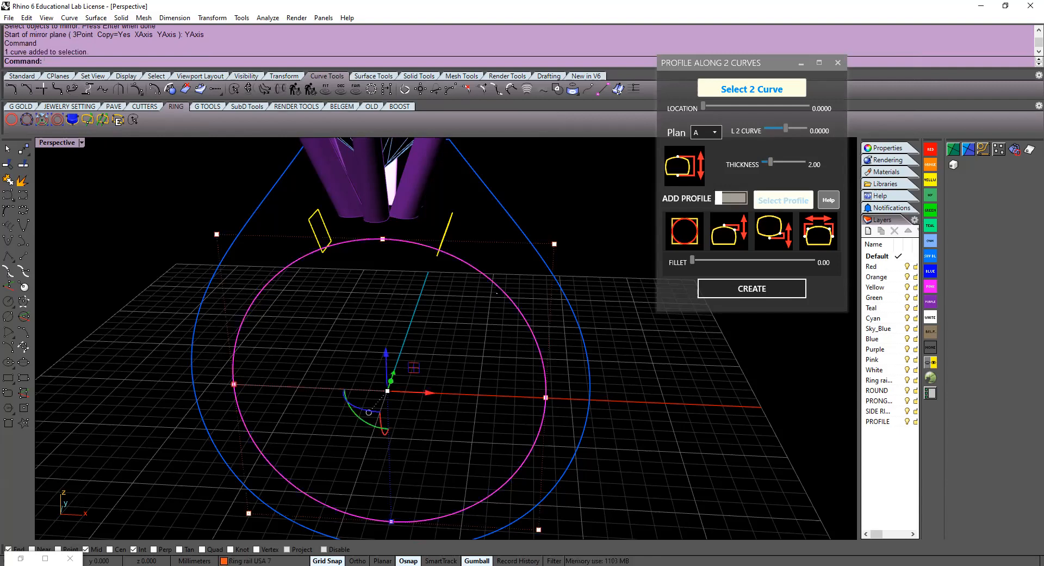
{"action": "left_click", "coordinate": [516, 223]}
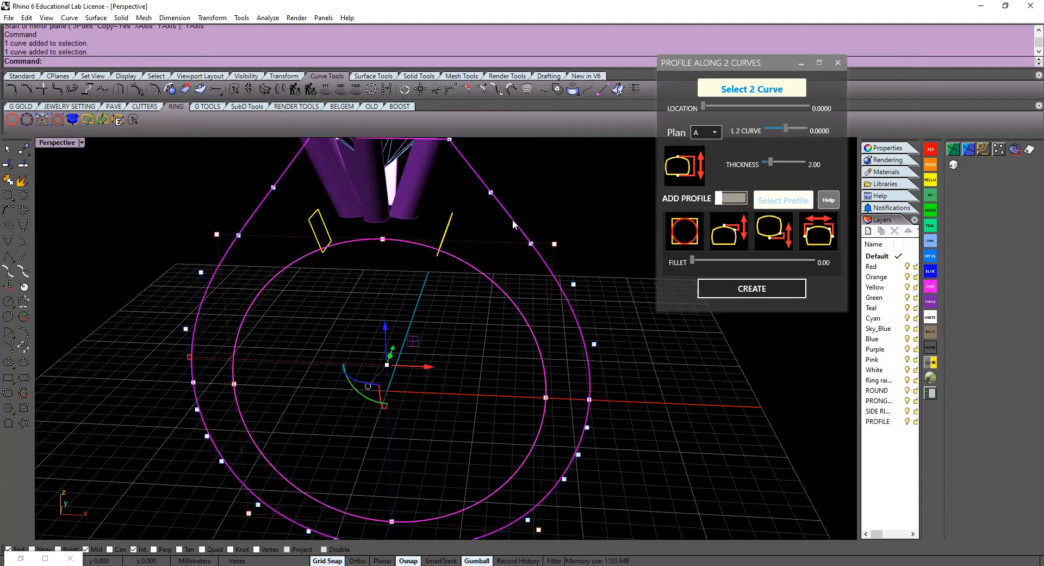
{"action": "left_click", "coordinate": [748, 88]}
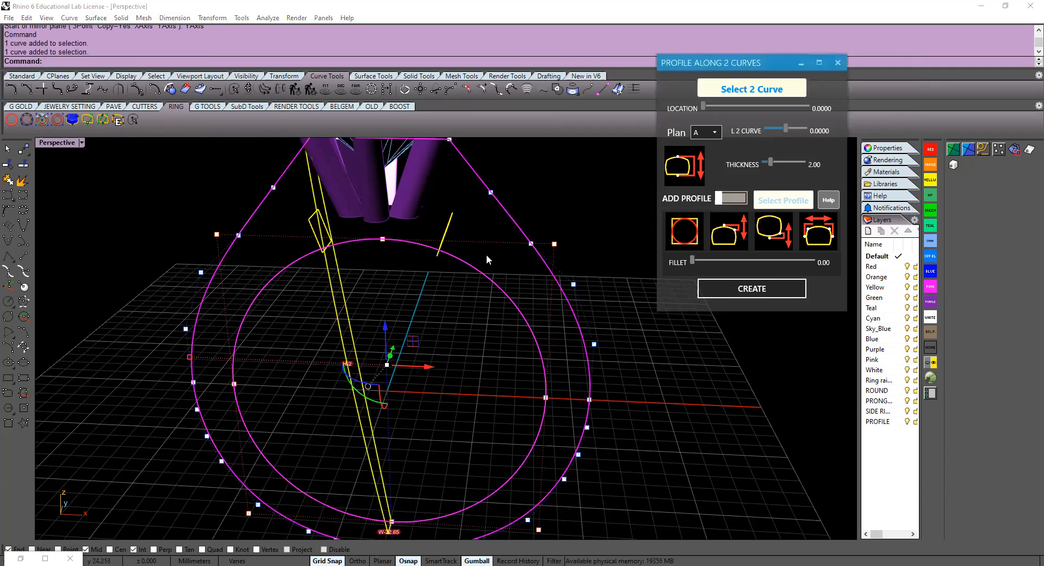
{"action": "scroll", "coordinate": [495, 341], "scroll_direction": "down", "scroll_amount": 3}
{"action": "right_click_drag", "start_coordinate": [496, 344], "coordinate": [435, 333]}
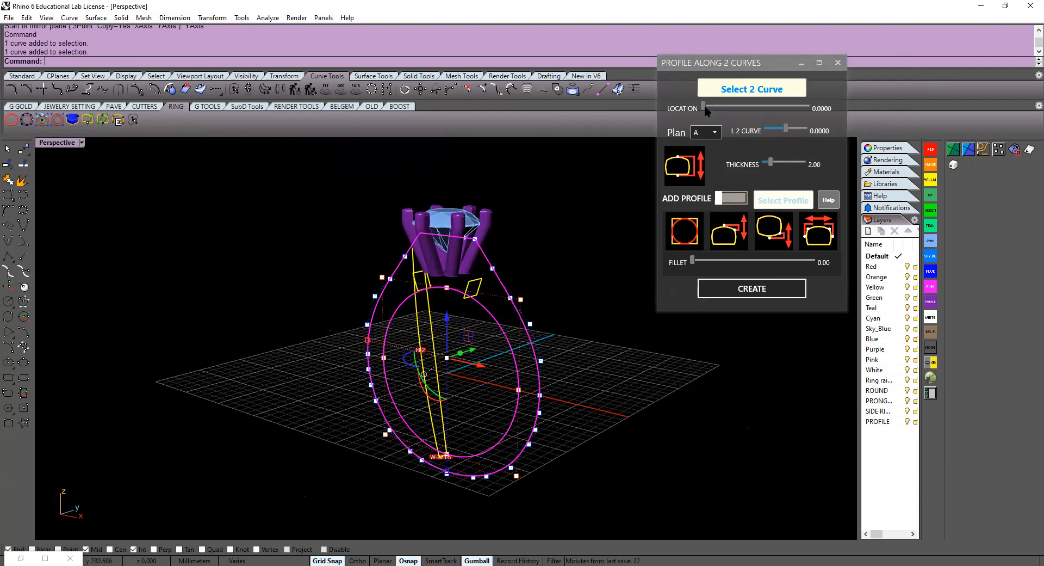
{"action": "left_click_drag", "start_coordinate": [711, 106], "coordinate": [688, 110]}
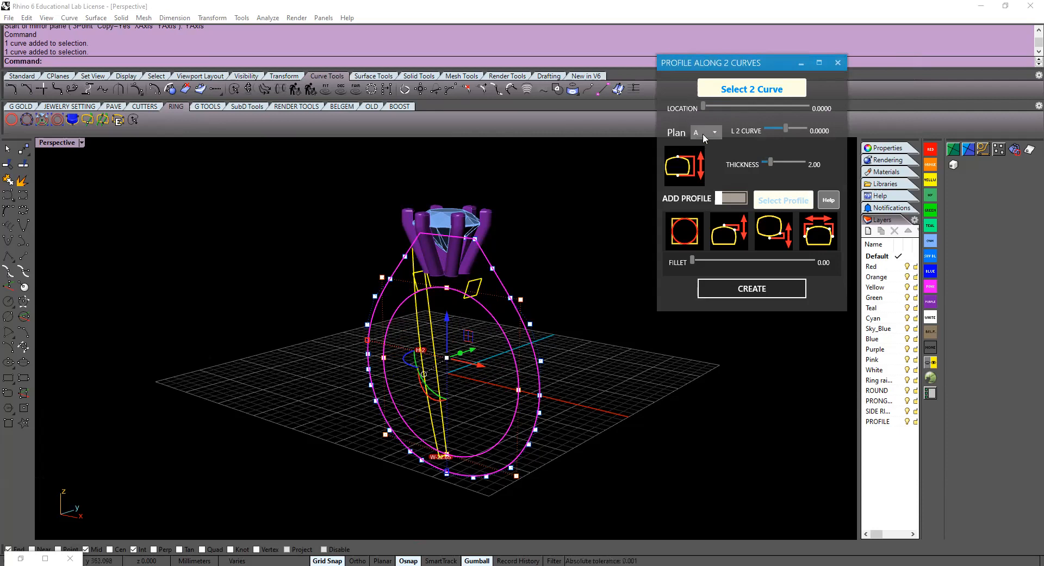
{"action": "left_click", "coordinate": [839, 63]}
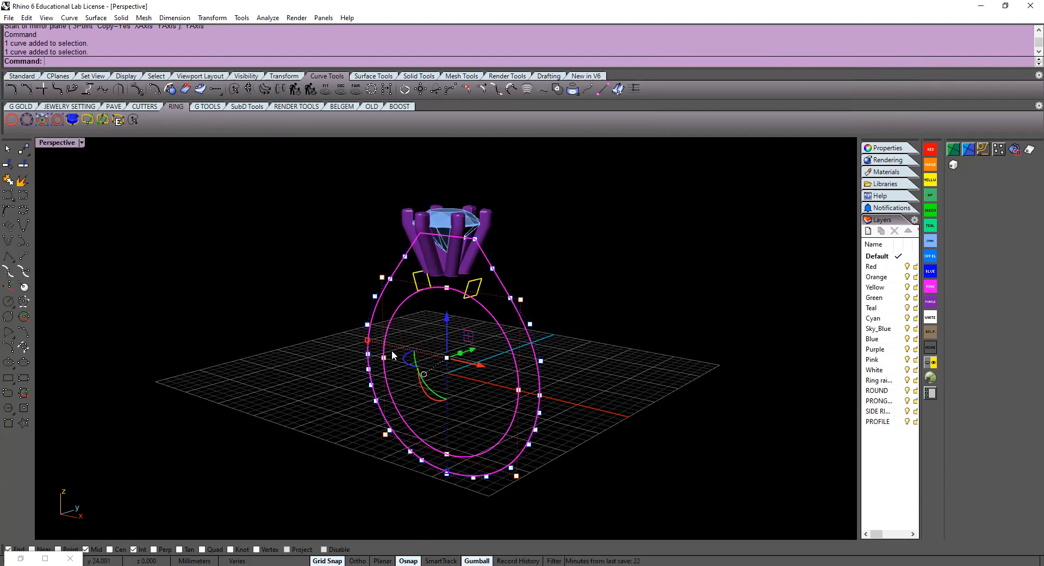
{"action": "left_click", "coordinate": [537, 260]}
Check the seam point and direction of the inner ring rail with the curve seam command, leaving them as they are
{"action": "right_click_drag", "start_coordinate": [605, 287], "coordinate": [587, 314]}
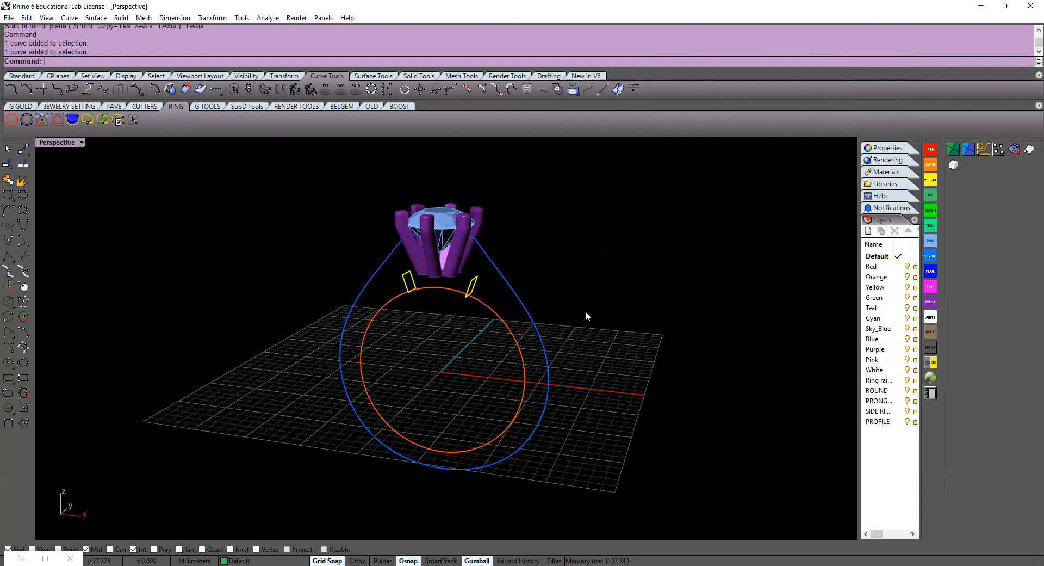
{"action": "left_click", "coordinate": [134, 119]}
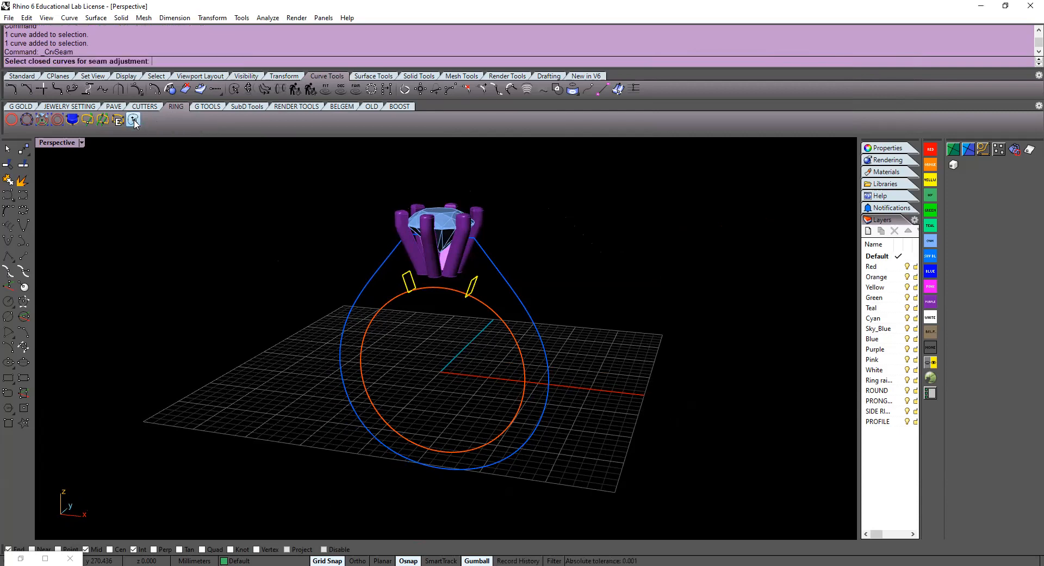
{"action": "left_click", "coordinate": [383, 308]}
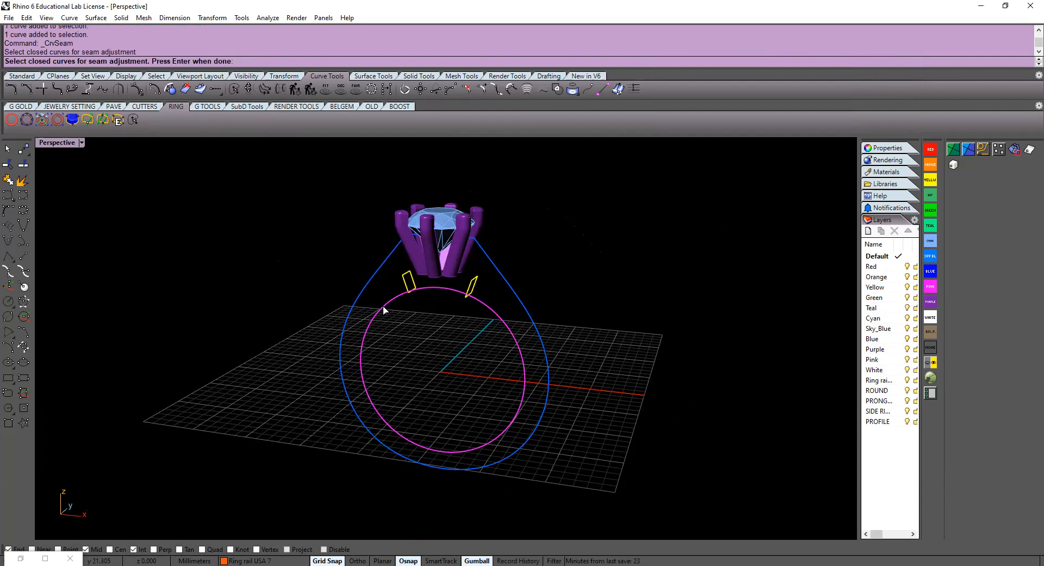
{"action": "key", "text": "Return"}
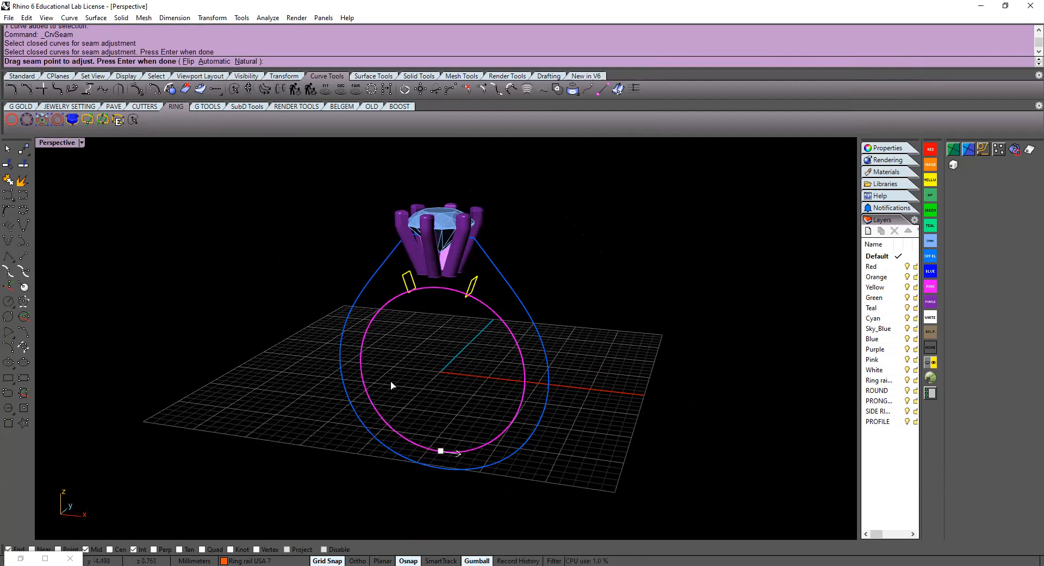
{"action": "key", "text": "Return"}
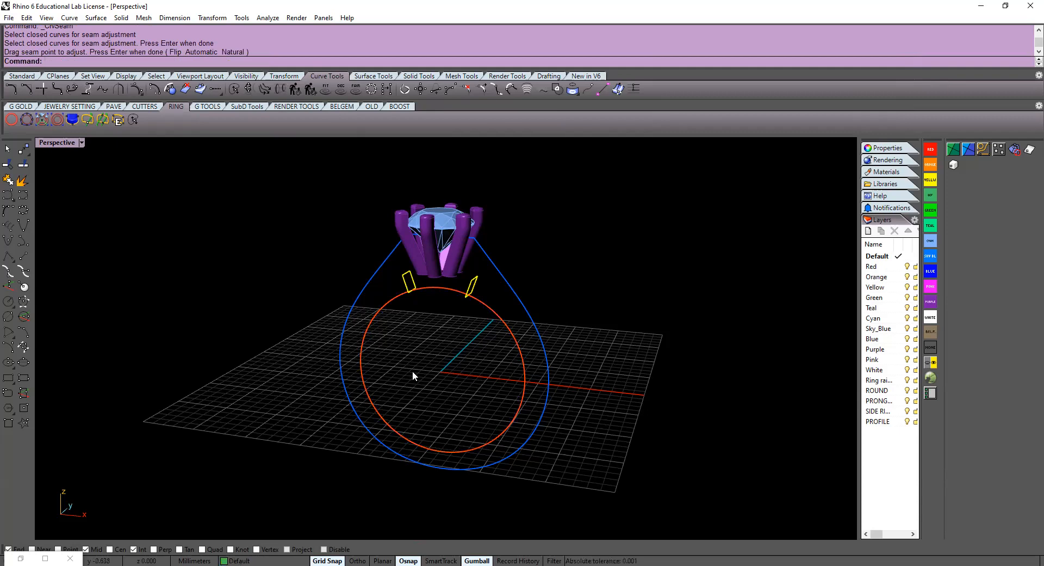
Move the side ring rail's seam point to the rail's bottom midpoint and flip its direction to match the inner rail
{"action": "left_click", "coordinate": [356, 299]}
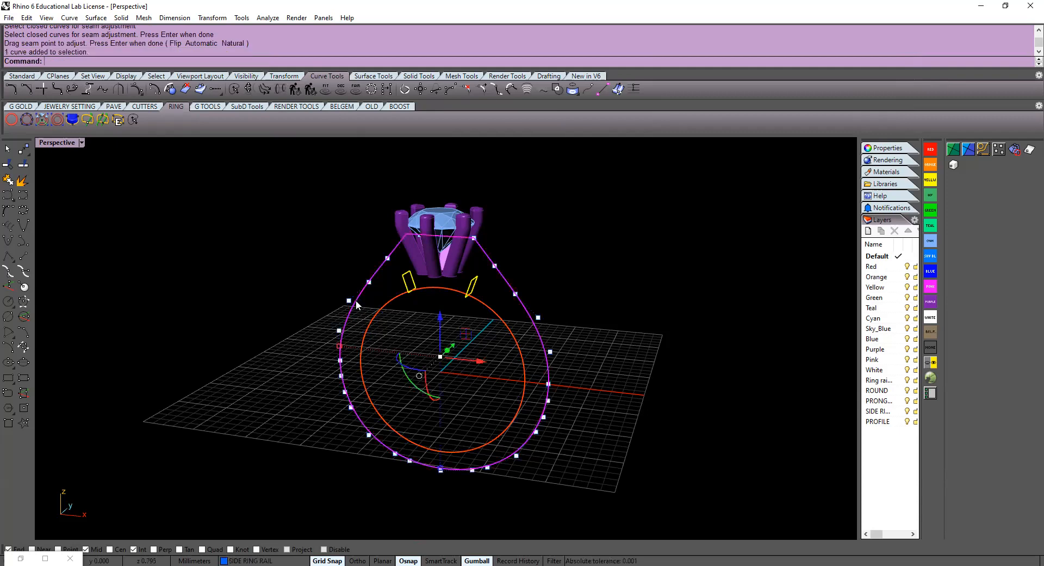
{"action": "key", "text": "Return"}
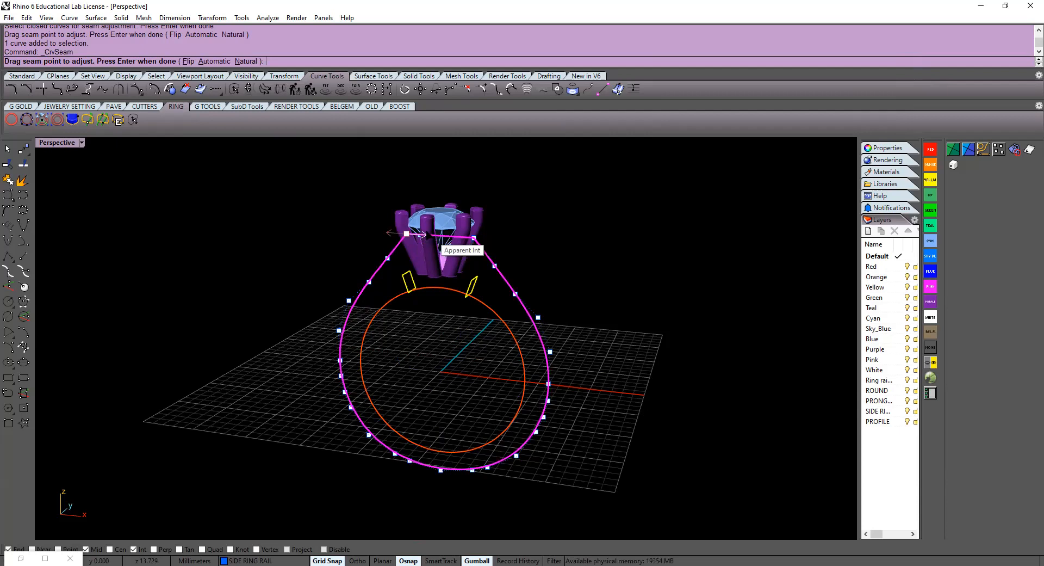
{"action": "left_click", "coordinate": [406, 234]}
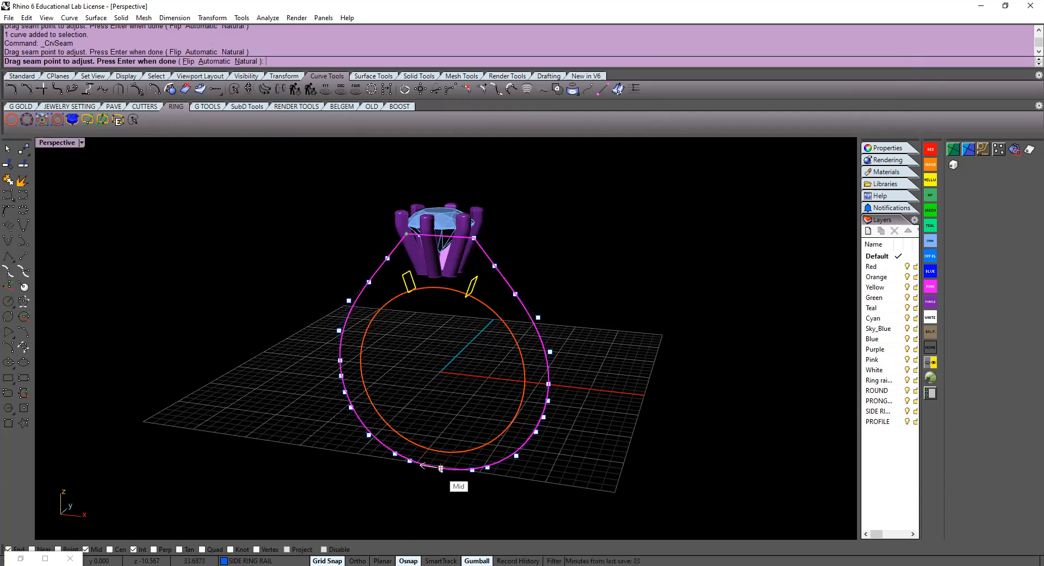
{"action": "left_click", "coordinate": [440, 469]}
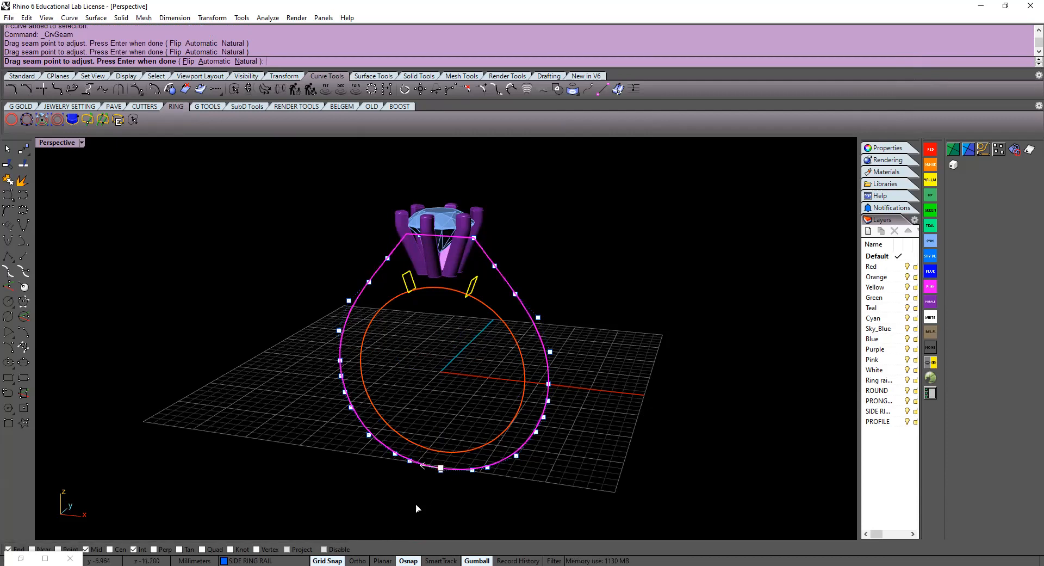
{"action": "left_click", "coordinate": [423, 469]}
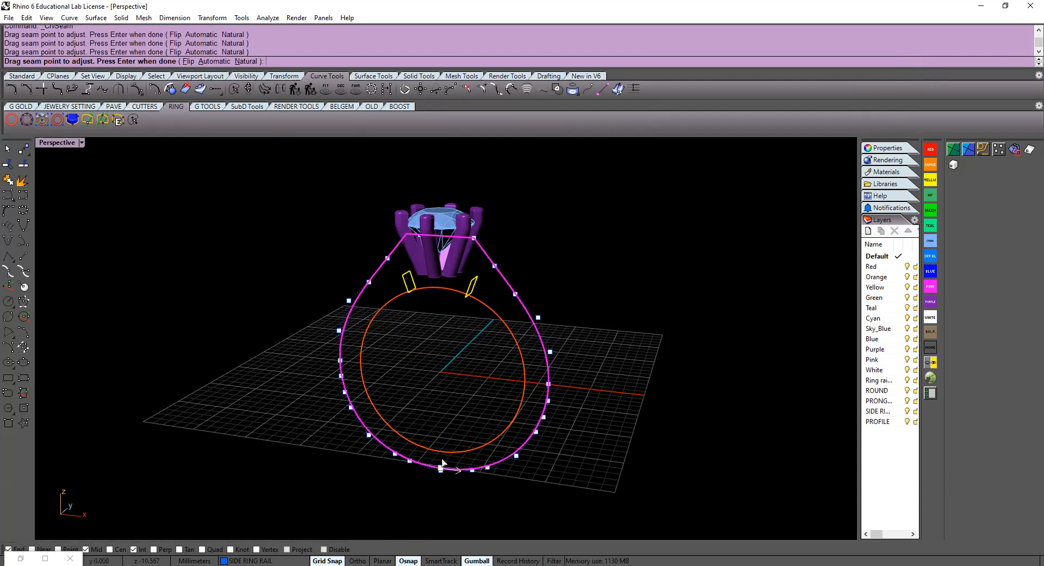
{"action": "right_click", "coordinate": [439, 515]}
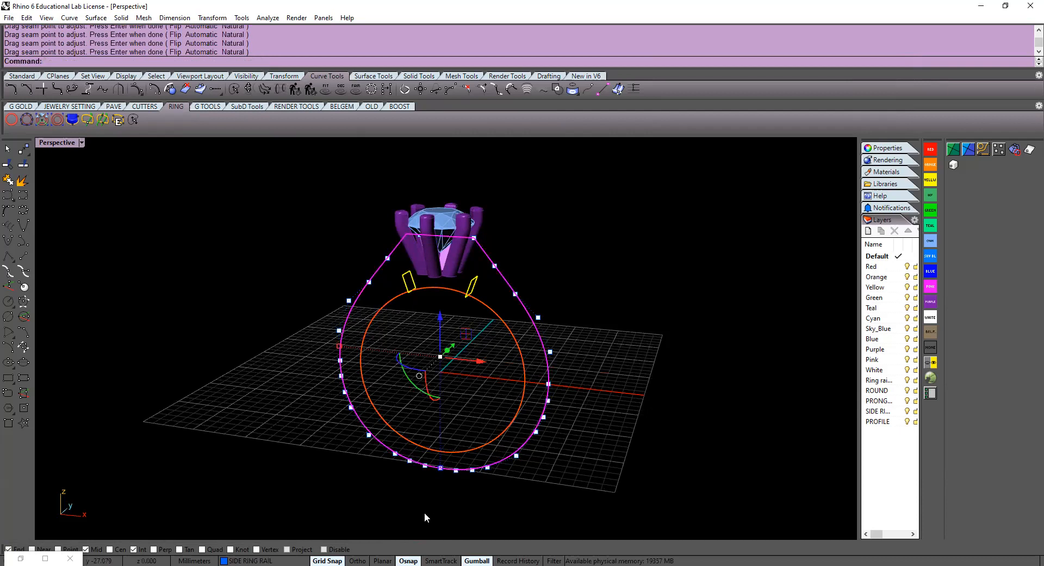
{"action": "left_click", "coordinate": [425, 513]}
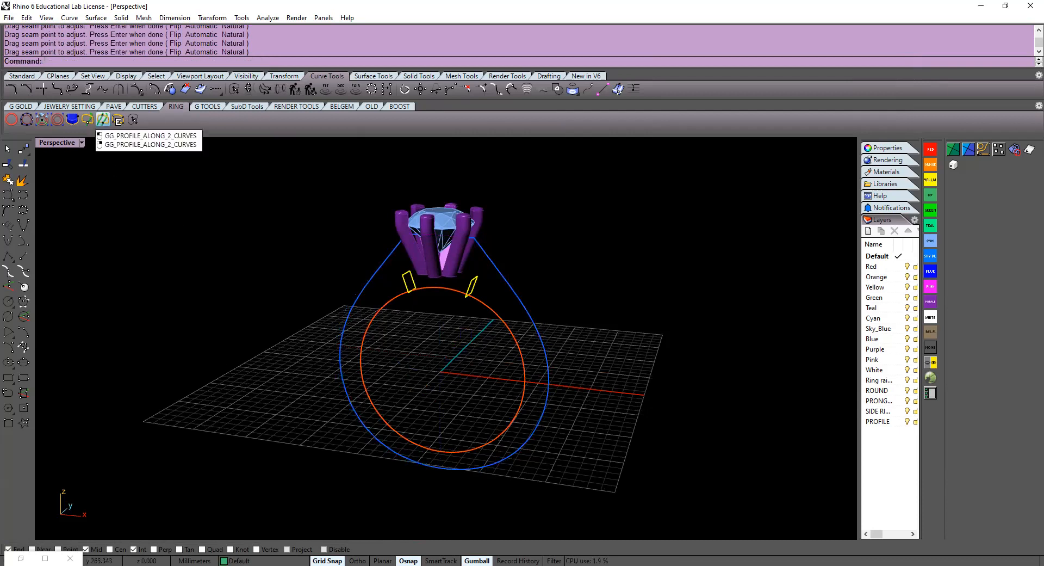
Start the profile-along-two-curves tool and load the inner ring rail and the side ring rail as its two curves
{"action": "left_click", "coordinate": [102, 119]}
{"action": "left_click", "coordinate": [491, 312]}
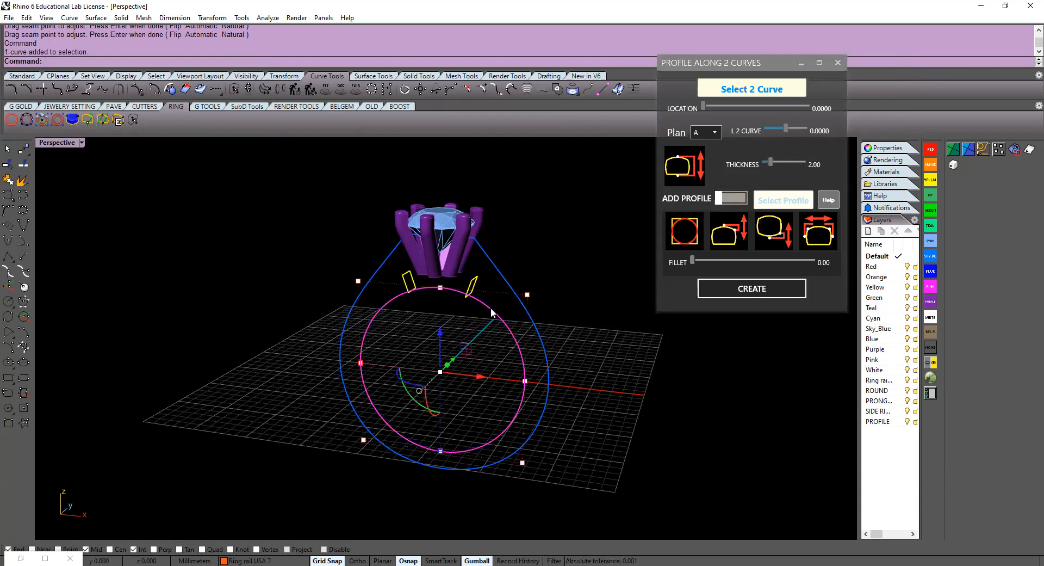
{"action": "left_click", "coordinate": [538, 321]}
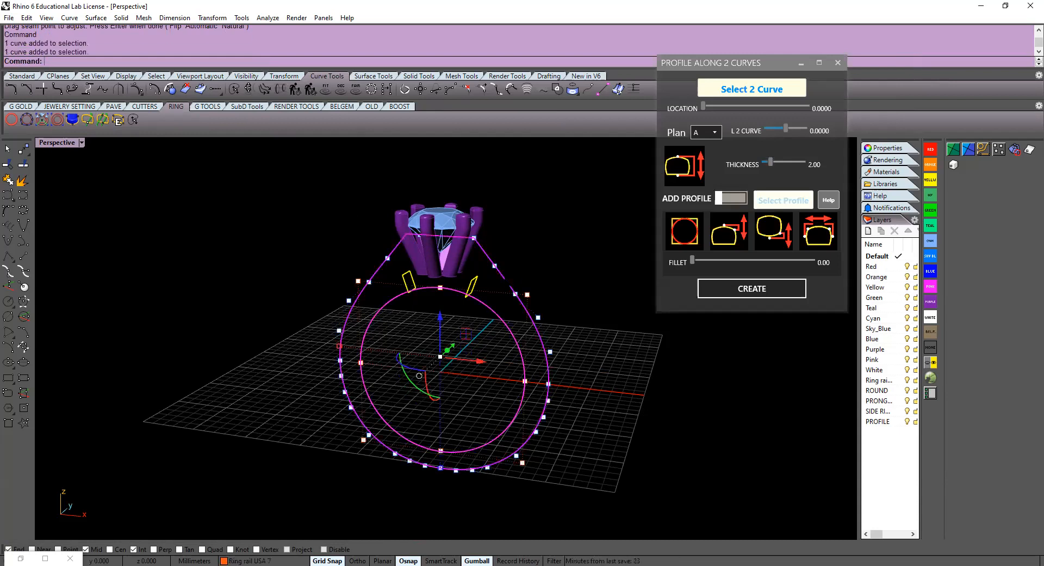
{"action": "left_click", "coordinate": [757, 89]}
{"action": "right_click_drag", "start_coordinate": [606, 353], "coordinate": [497, 328]}
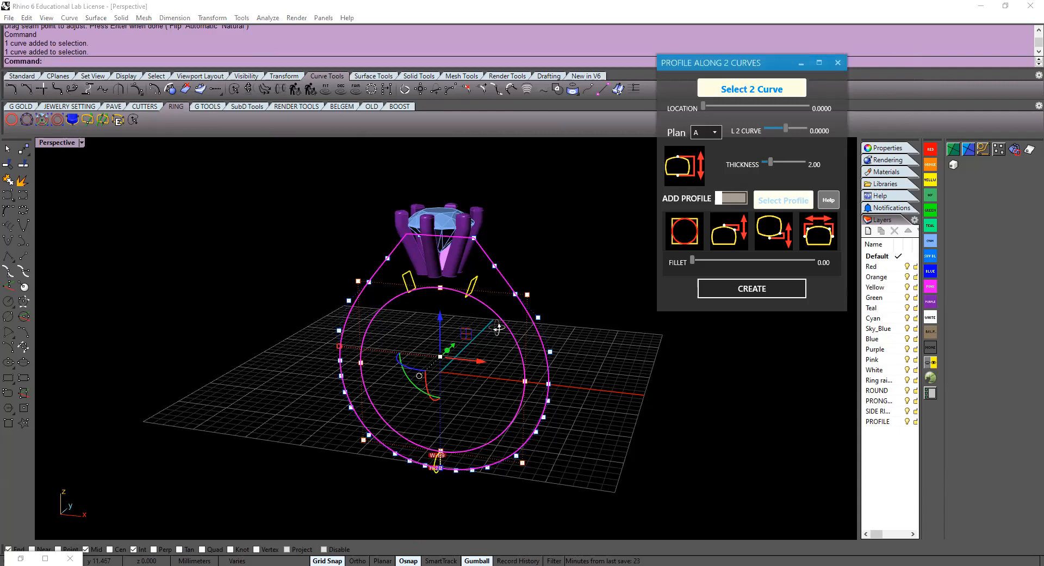
{"action": "scroll", "coordinate": [527, 399], "scroll_direction": "up", "scroll_amount": 5}
{"action": "right_click_drag", "start_coordinate": [522, 404], "coordinate": [543, 318]}
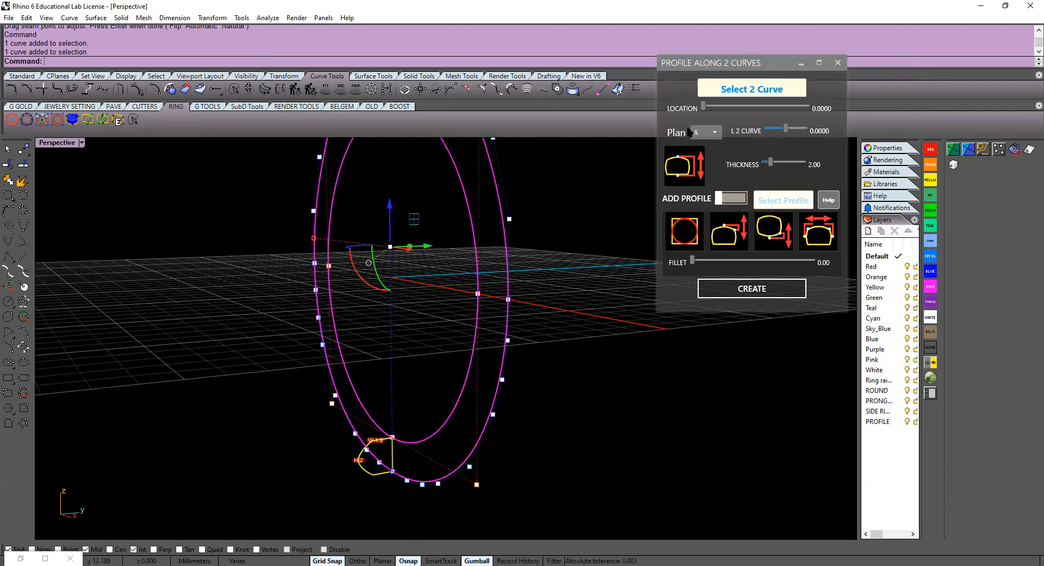
Try profile plans B and C, and settle on plan D for the profile between the rails
{"action": "left_click", "coordinate": [717, 134]}
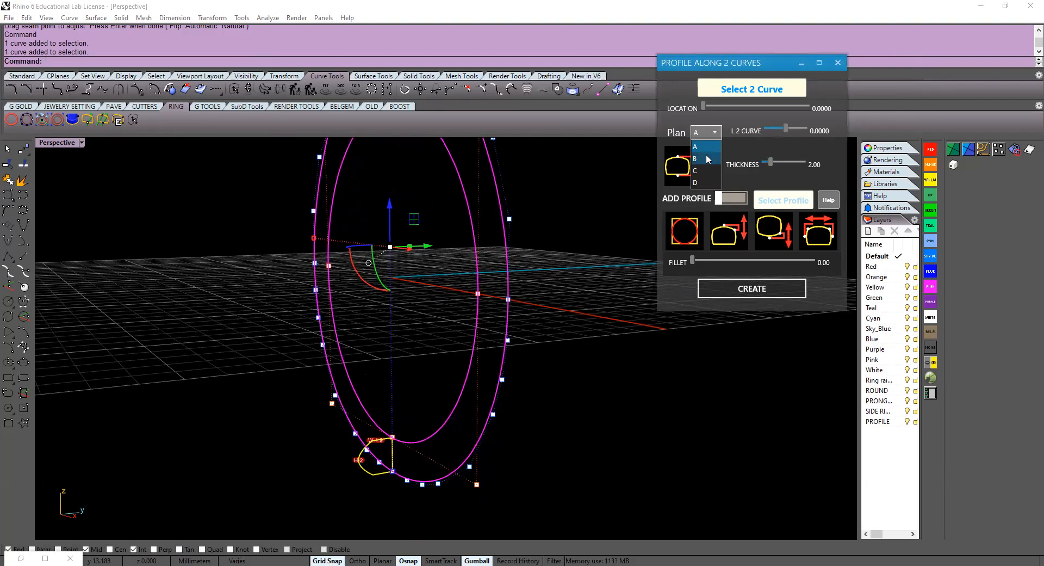
{"action": "left_click", "coordinate": [707, 158]}
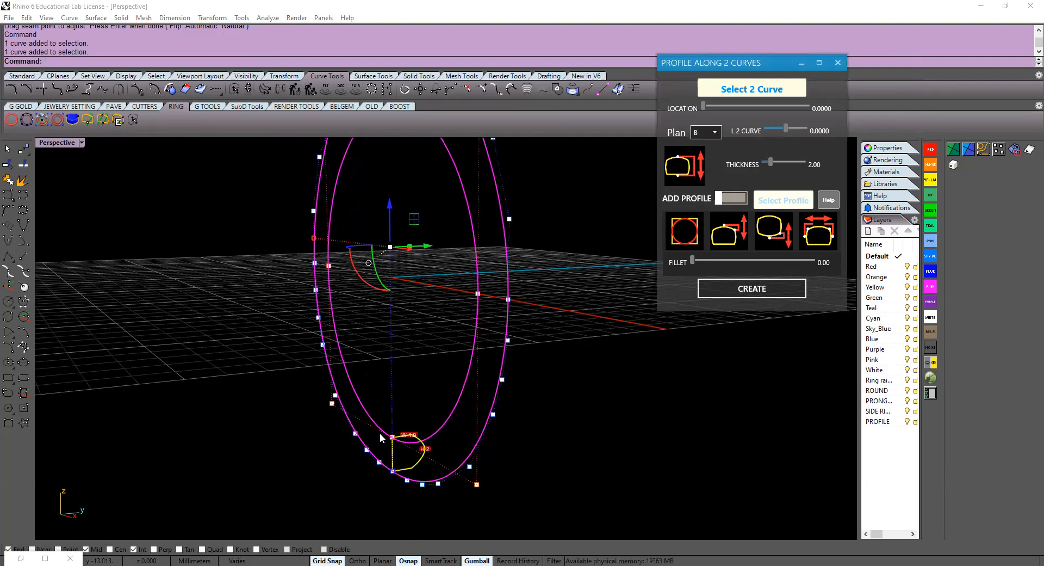
{"action": "left_click", "coordinate": [719, 134]}
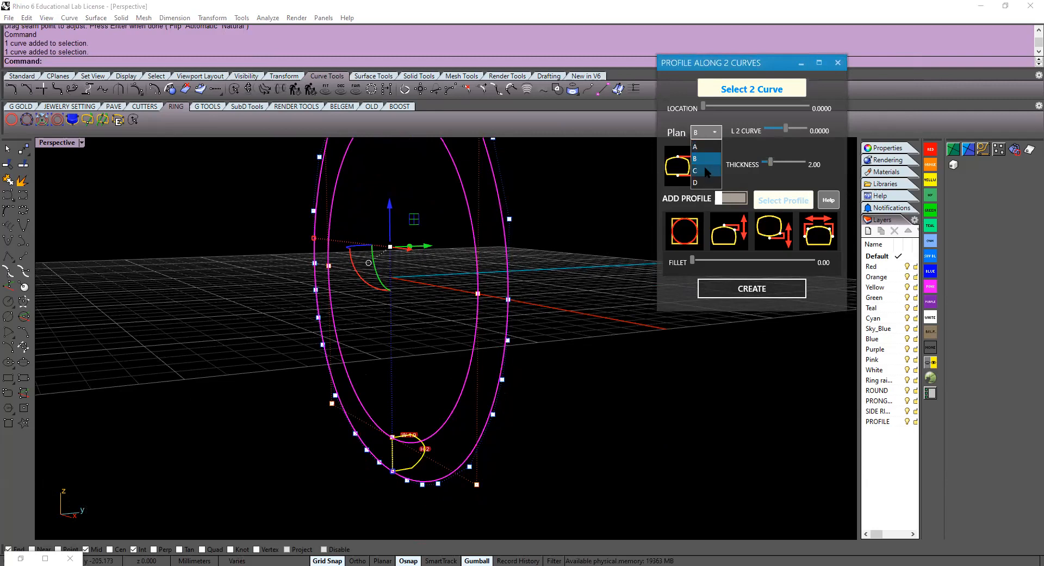
{"action": "left_click", "coordinate": [704, 168]}
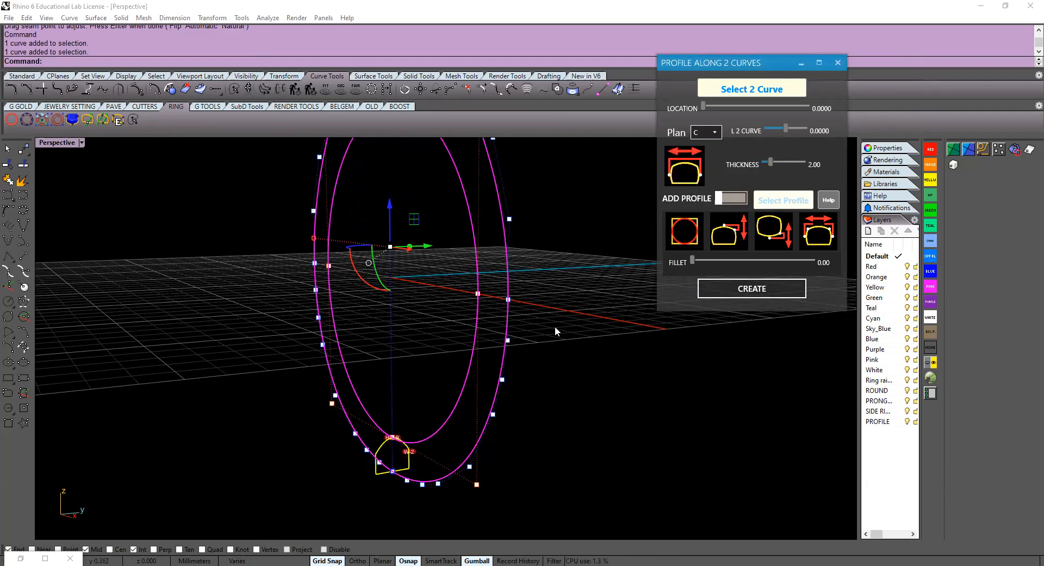
{"action": "left_click", "coordinate": [713, 132]}
{"action": "left_click", "coordinate": [717, 183]}
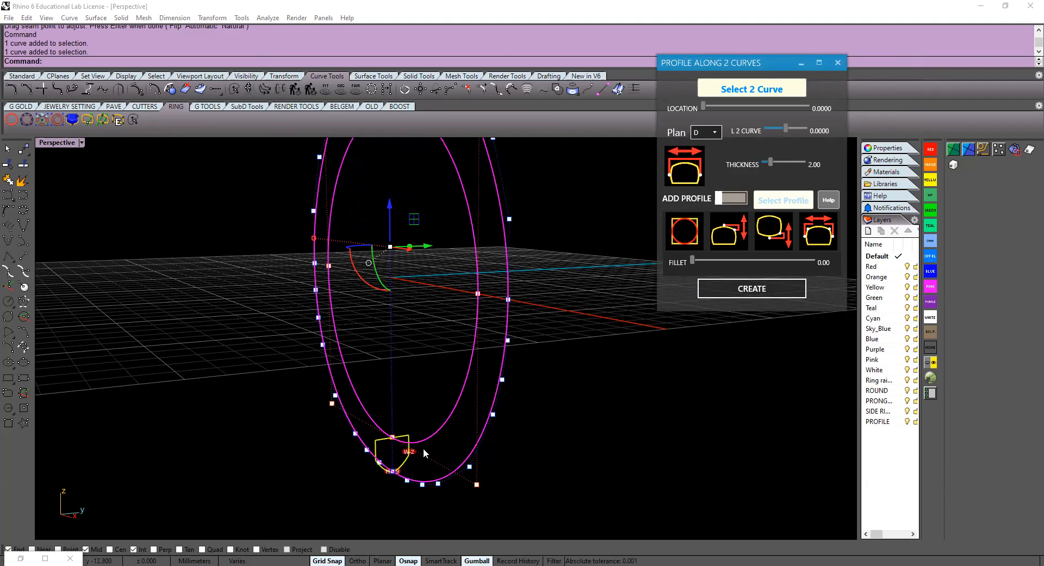
Set the Round Up value of the profile at the bottom of the shank to 0.33
{"action": "right_click_drag", "start_coordinate": [424, 448], "coordinate": [395, 402]}
{"action": "scroll", "coordinate": [425, 452], "scroll_direction": "up", "scroll_amount": 2}
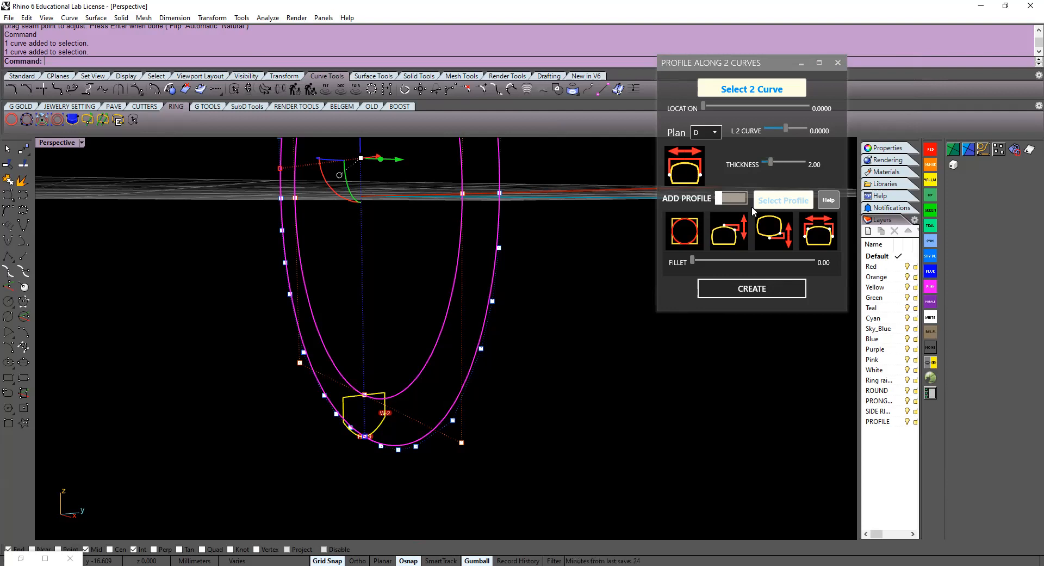
{"action": "left_click", "coordinate": [724, 237]}
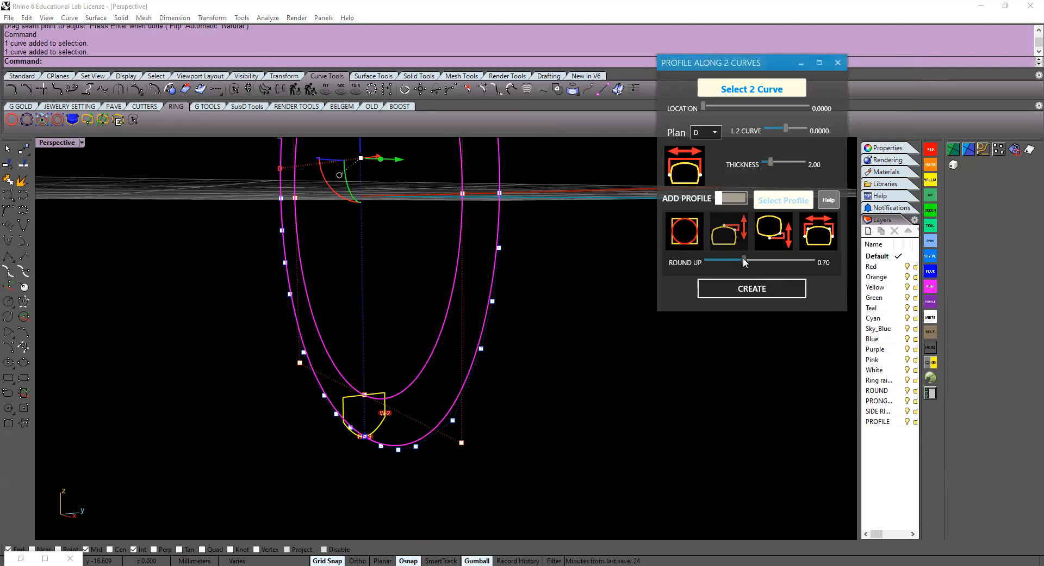
{"action": "left_click_drag", "start_coordinate": [744, 261], "coordinate": [722, 265]}
{"action": "left_click_drag", "start_coordinate": [722, 261], "coordinate": [725, 261]}
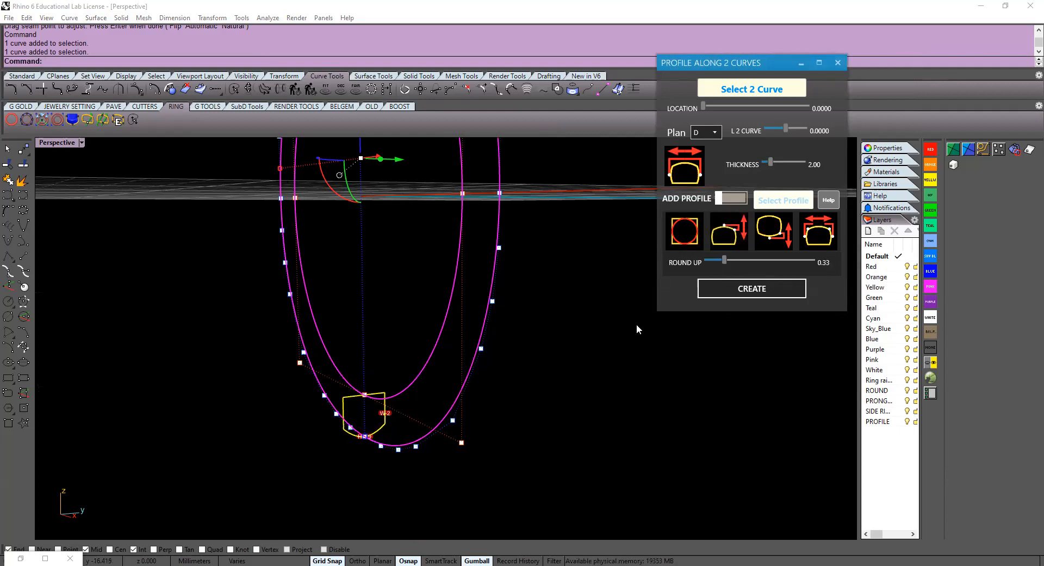
Try out the Round Bottom setting on the shank profile and return it to 0.00
{"action": "left_click", "coordinate": [770, 233]}
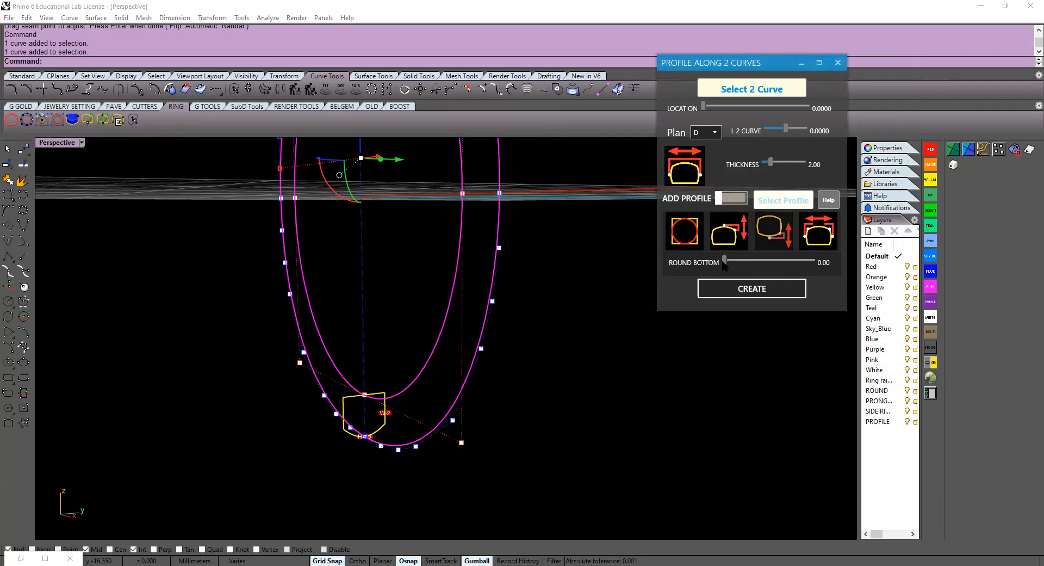
{"action": "left_click_drag", "start_coordinate": [722, 262], "coordinate": [734, 265]}
{"action": "left_click_drag", "start_coordinate": [731, 261], "coordinate": [721, 262]}
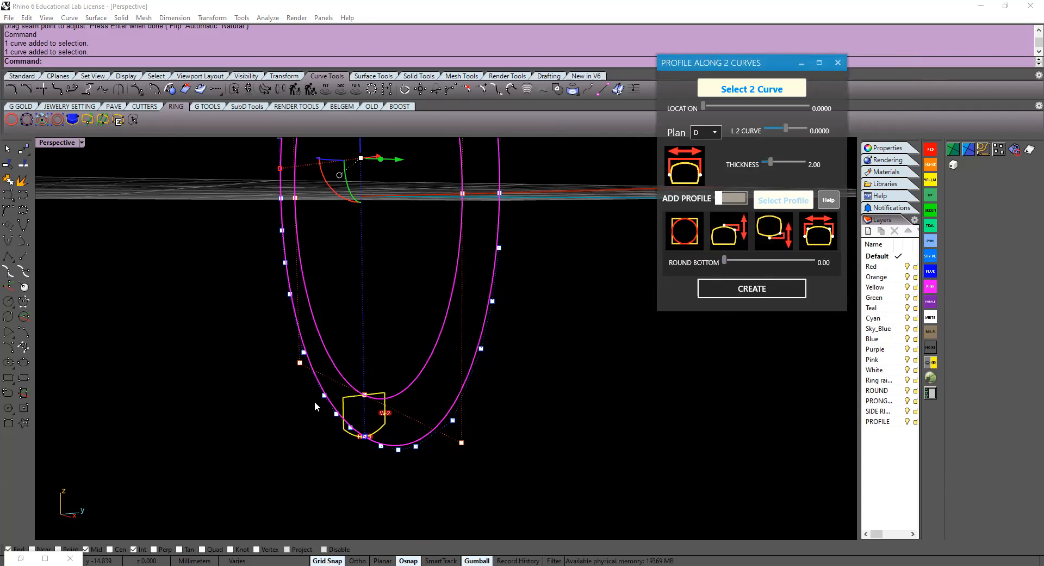
Round the bottom shank profile's corners with a fillet of 0.36 and create the profile
{"action": "left_click", "coordinate": [815, 236]}
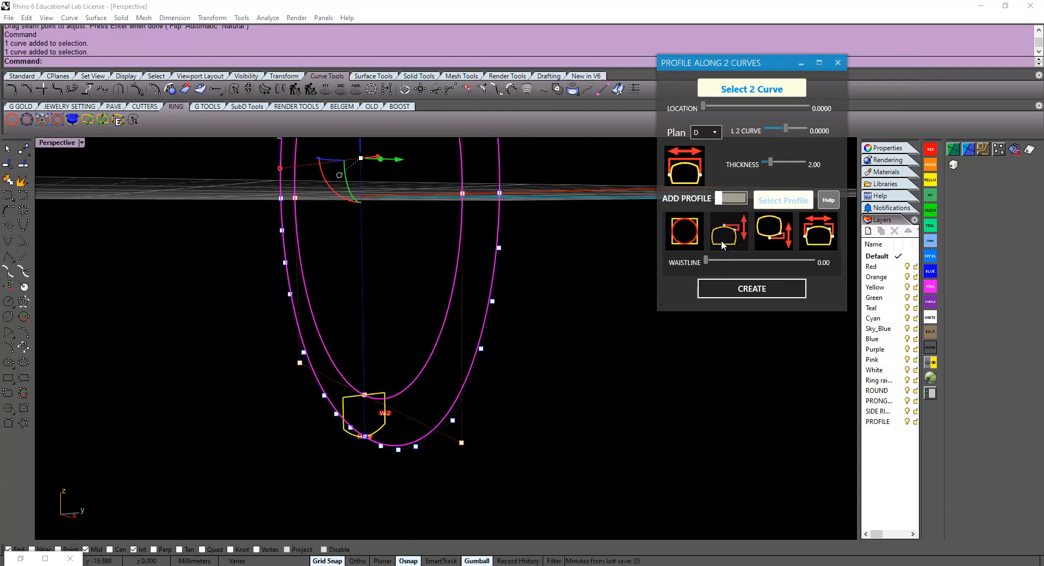
{"action": "left_click", "coordinate": [691, 237]}
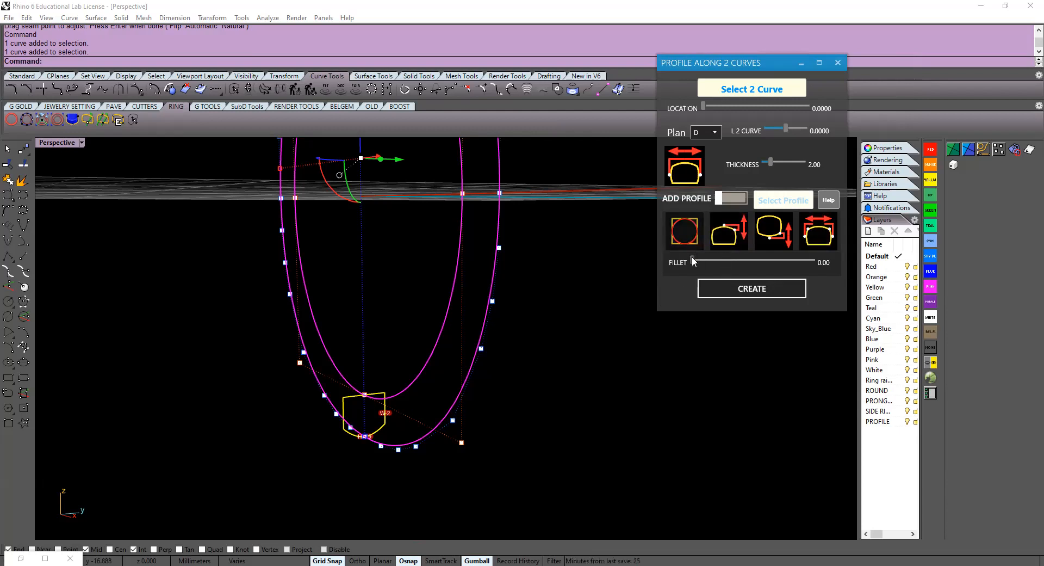
{"action": "left_click_drag", "start_coordinate": [692, 257], "coordinate": [728, 262]}
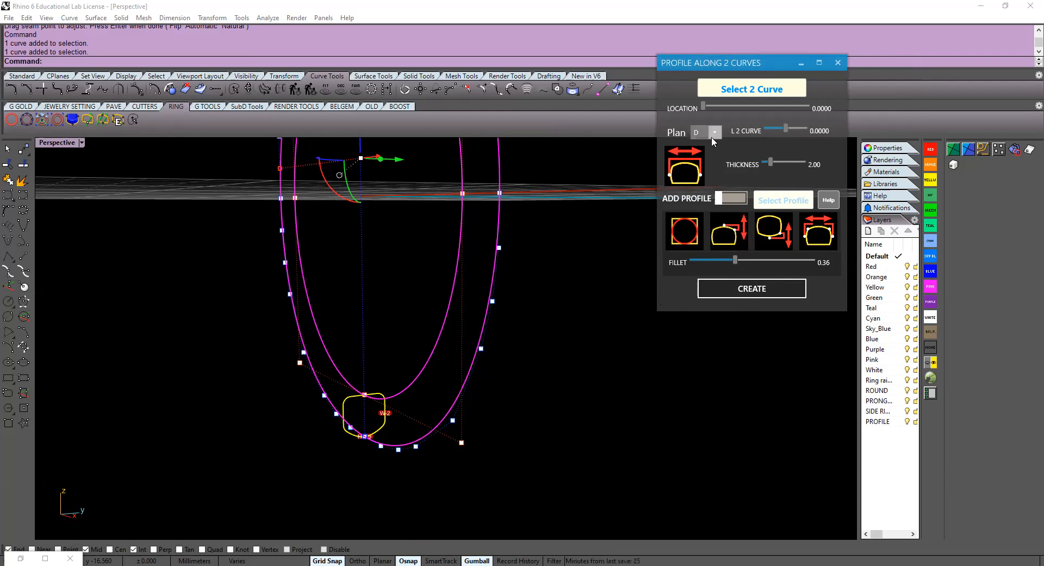
Place the next profile along the two rails beside the prong head at location 0.4512
{"action": "left_click_drag", "start_coordinate": [703, 105], "coordinate": [715, 107]}
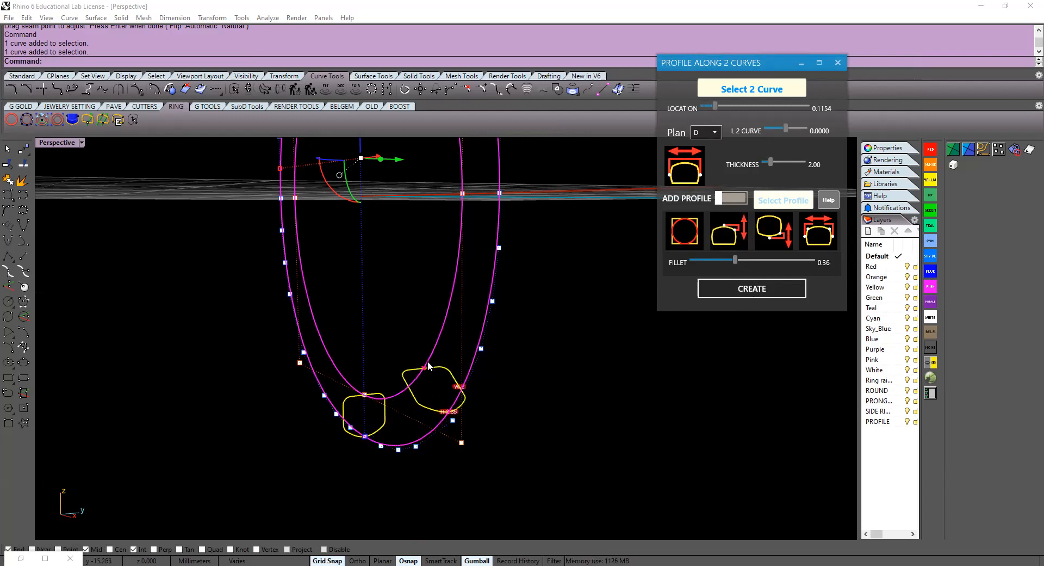
{"action": "scroll", "coordinate": [430, 370], "scroll_direction": "down", "scroll_amount": 7}
{"action": "right_click_drag", "start_coordinate": [445, 388], "coordinate": [580, 452], "text": "shift"}
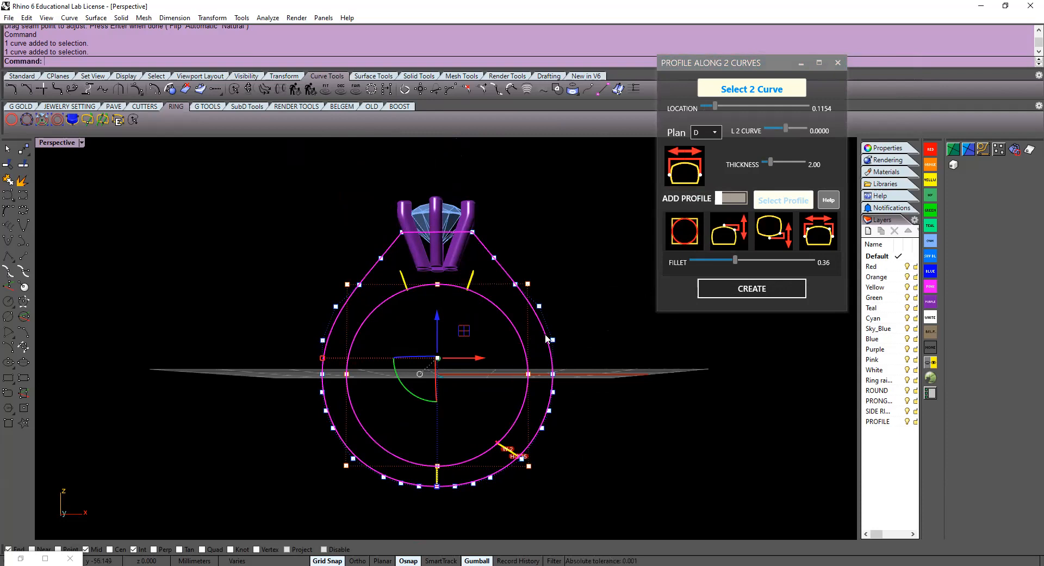
{"action": "left_click_drag", "start_coordinate": [715, 105], "coordinate": [751, 112]}
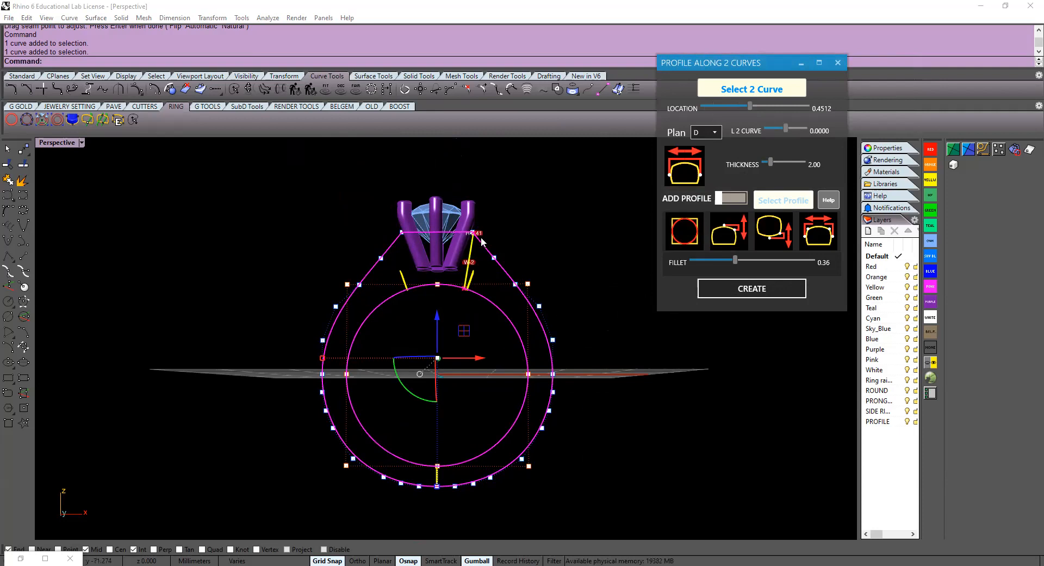
Set the thickness of the profile beside the prong head to 4.00
{"action": "scroll", "coordinate": [481, 237], "scroll_direction": "up", "scroll_amount": 5}
{"action": "mouse_move", "coordinate": [463, 273]}
{"action": "right_mouse_down"}
{"action": "mouse_move", "coordinate": [462, 303]}
{"action": "mouse_move", "coordinate": [467, 285]}
{"action": "right_mouse_up"}
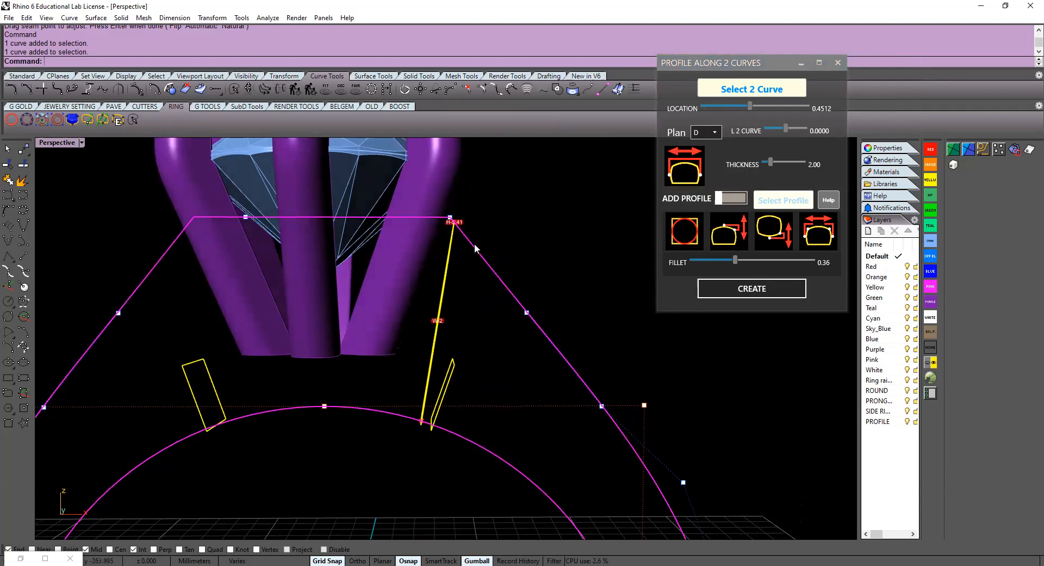
{"action": "scroll", "coordinate": [468, 248], "scroll_direction": "up", "scroll_amount": 3}
{"action": "right_click_drag", "start_coordinate": [466, 249], "coordinate": [411, 280]}
{"action": "scroll", "coordinate": [411, 276], "scroll_direction": "down", "scroll_amount": 5}
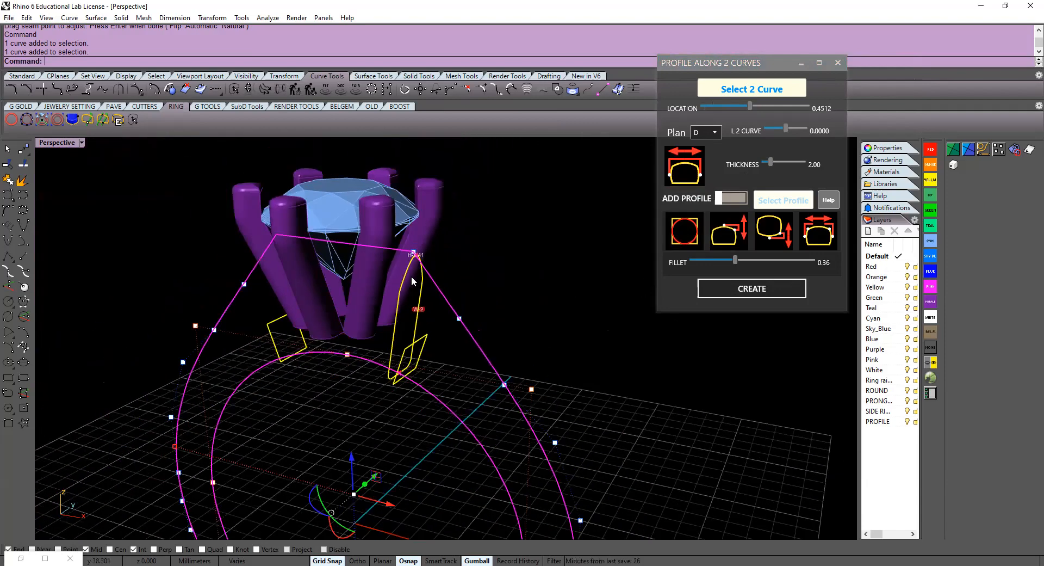
{"action": "right_click_drag", "start_coordinate": [431, 356], "coordinate": [397, 300], "text": "shift"}
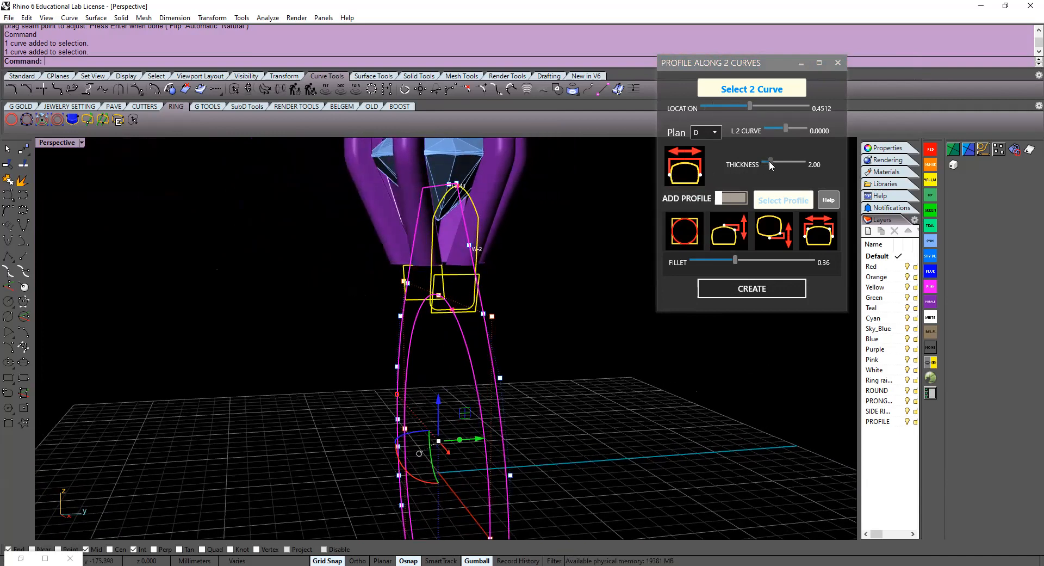
{"action": "left_click_drag", "start_coordinate": [770, 161], "coordinate": [780, 162]}
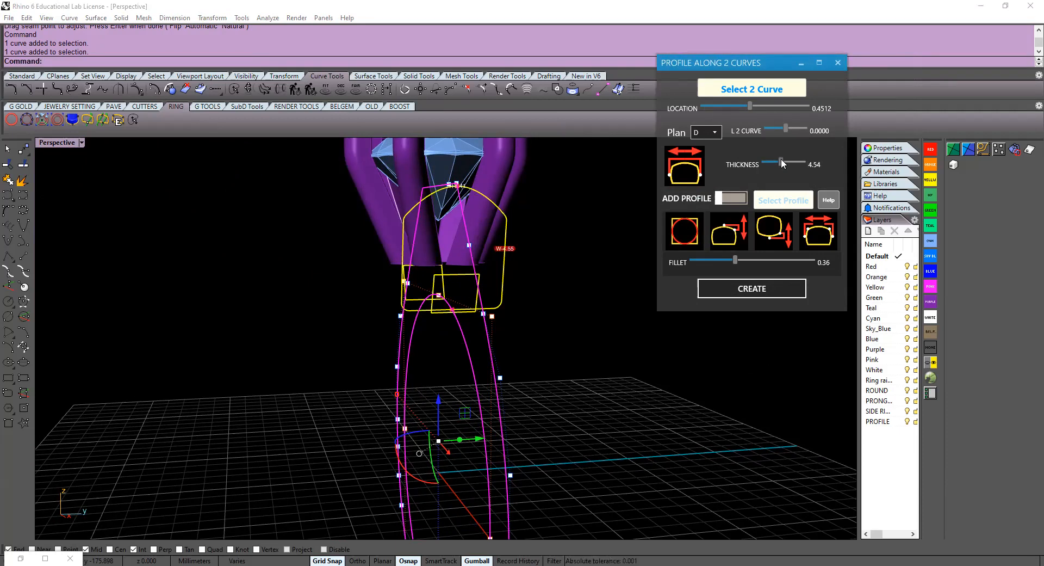
{"action": "left_click_drag", "start_coordinate": [783, 162], "coordinate": [779, 162]}
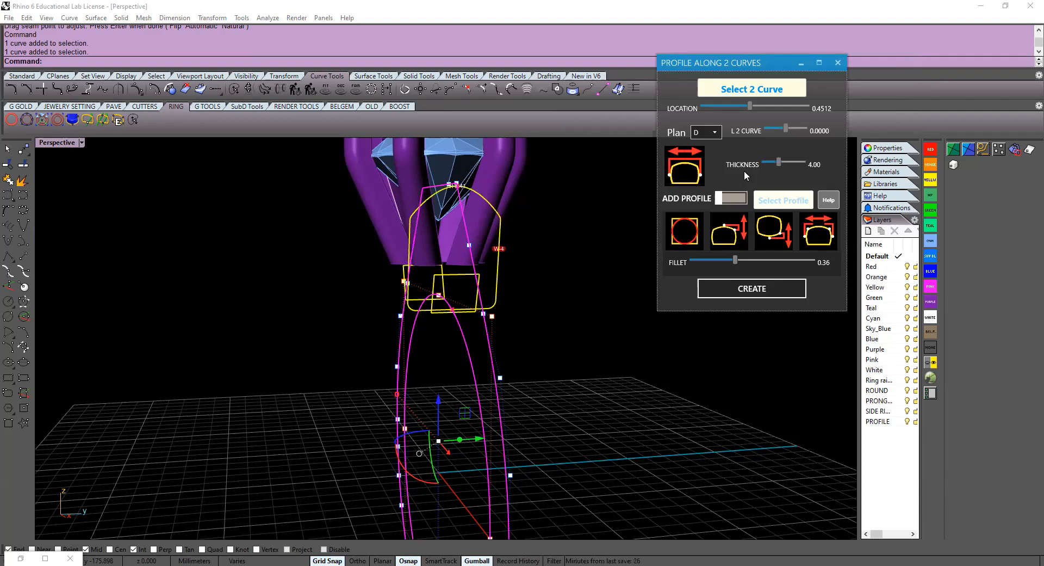
{"action": "mouse_move", "coordinate": [607, 325]}
{"action": "right_mouse_down"}
{"action": "mouse_move", "coordinate": [552, 337]}
{"action": "mouse_move", "coordinate": [593, 305]}
{"action": "mouse_move", "coordinate": [608, 323]}
{"action": "right_mouse_up"}
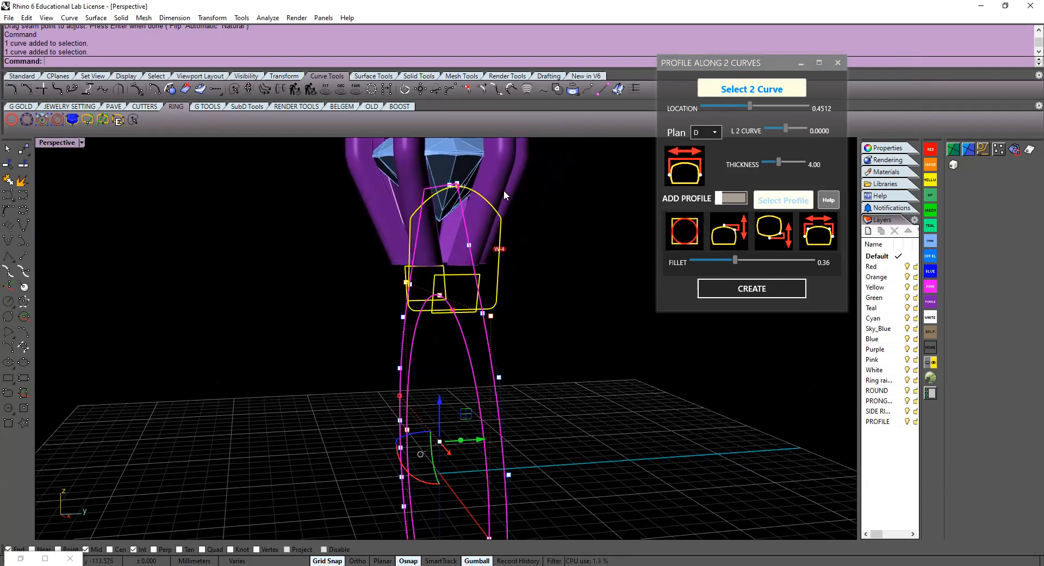
Reduce the upper profile's corner fillet to 0.08
{"action": "left_click", "coordinate": [738, 230]}
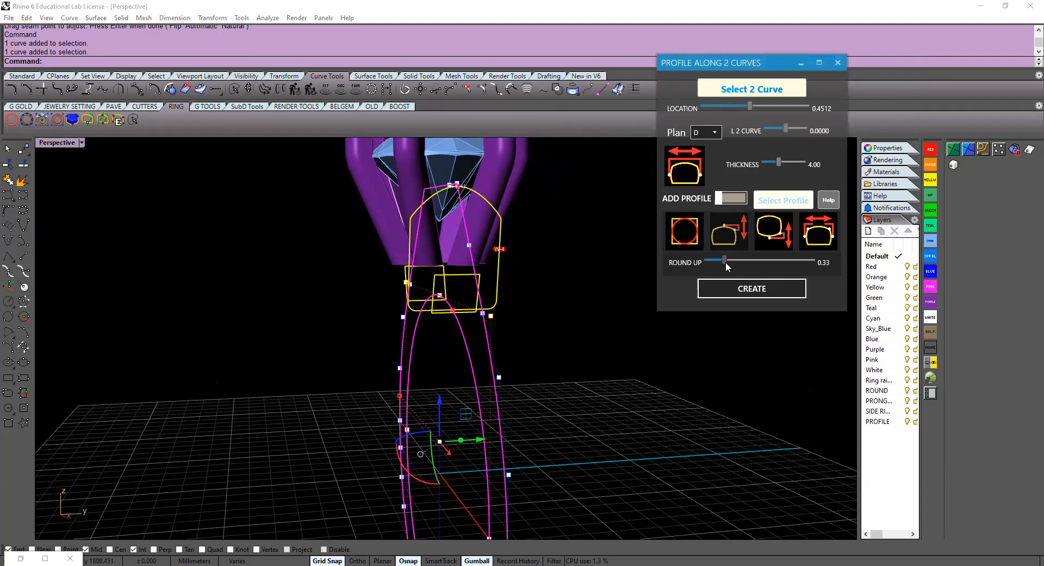
{"action": "left_click", "coordinate": [691, 233]}
{"action": "left_click_drag", "start_coordinate": [736, 259], "coordinate": [707, 264]}
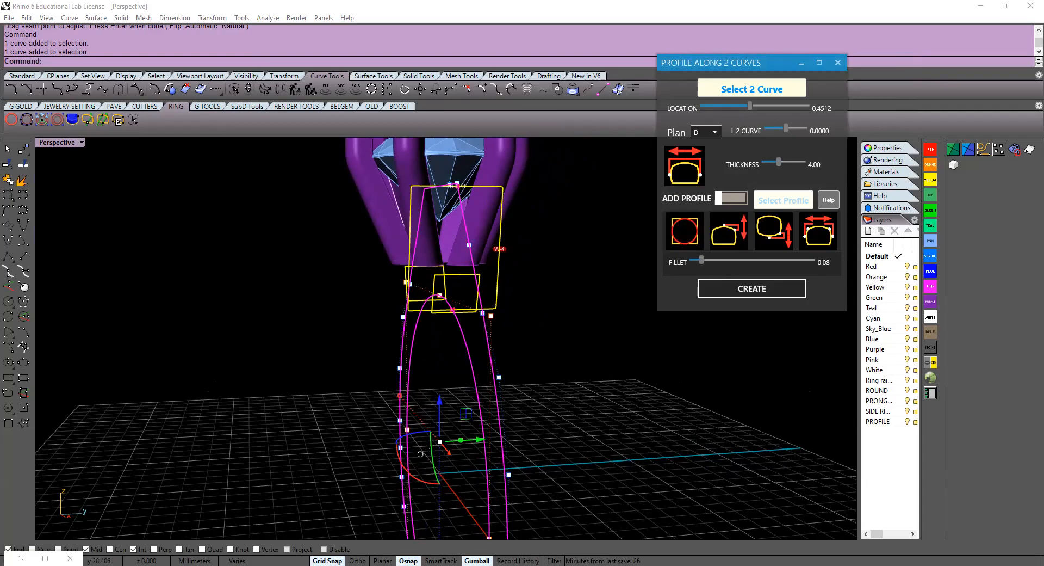
Create the upper profile beside the prong head and close the profile tool
{"action": "right_click_drag", "start_coordinate": [536, 316], "coordinate": [607, 311]}
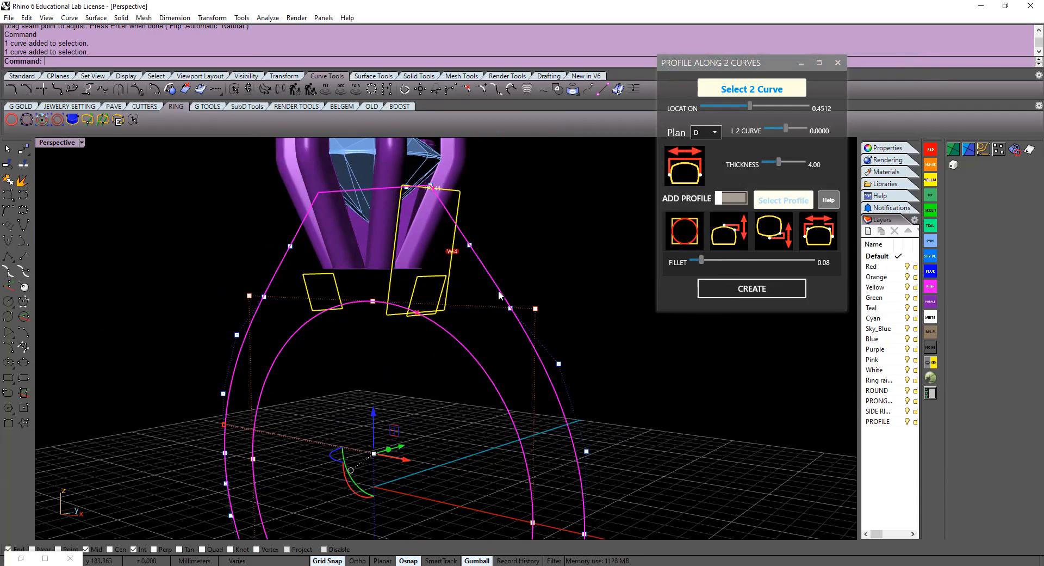
{"action": "scroll", "coordinate": [519, 310], "scroll_direction": "down", "scroll_amount": 4}
{"action": "right_click_drag", "start_coordinate": [467, 363], "coordinate": [491, 370]}
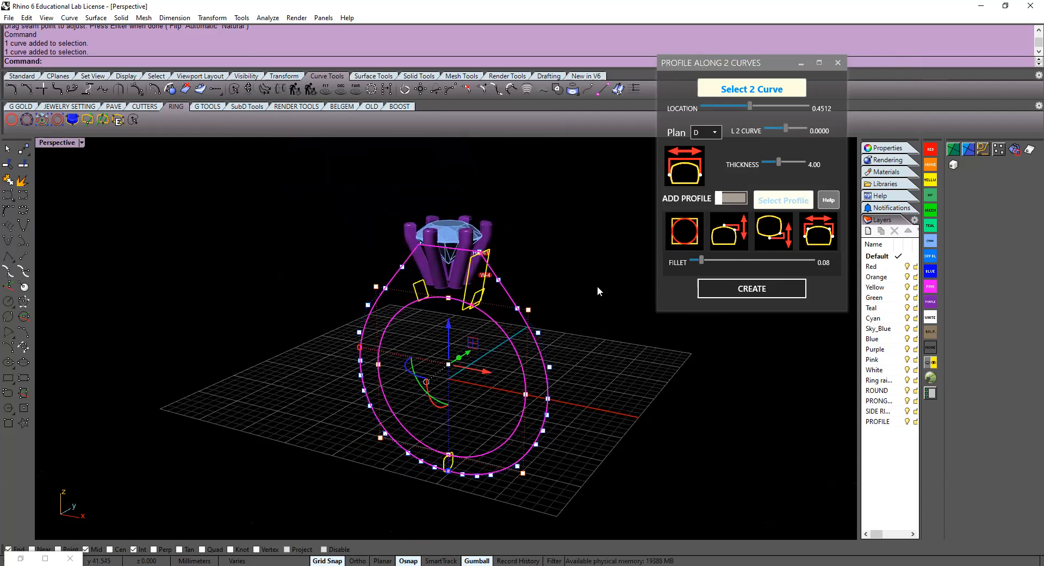
{"action": "left_click", "coordinate": [738, 291]}
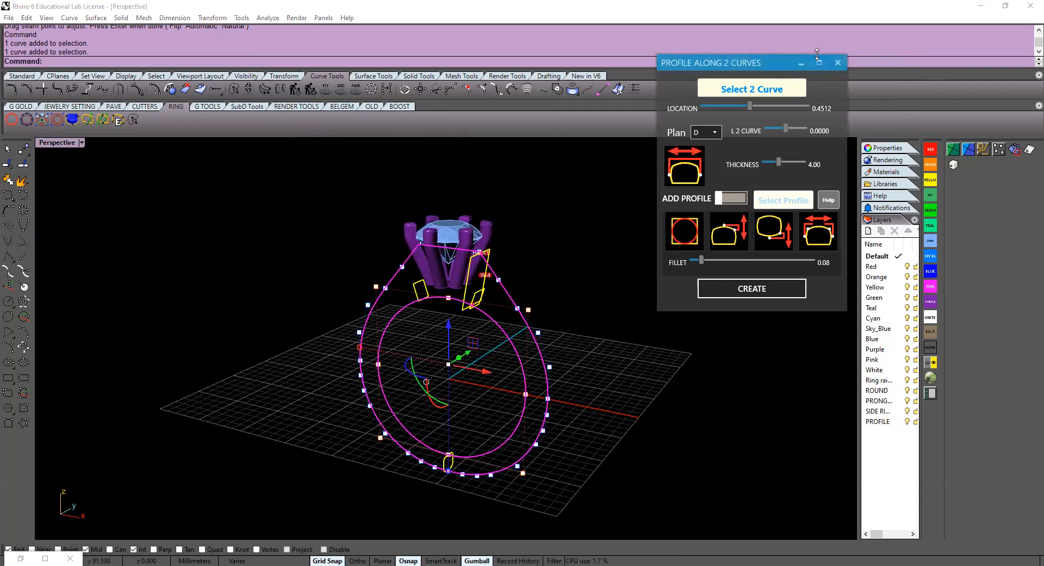
{"action": "left_click", "coordinate": [837, 64]}
Mirror a copy of the tall upper profile across the Y axis to the other side of the prong head
{"action": "left_click", "coordinate": [578, 255]}
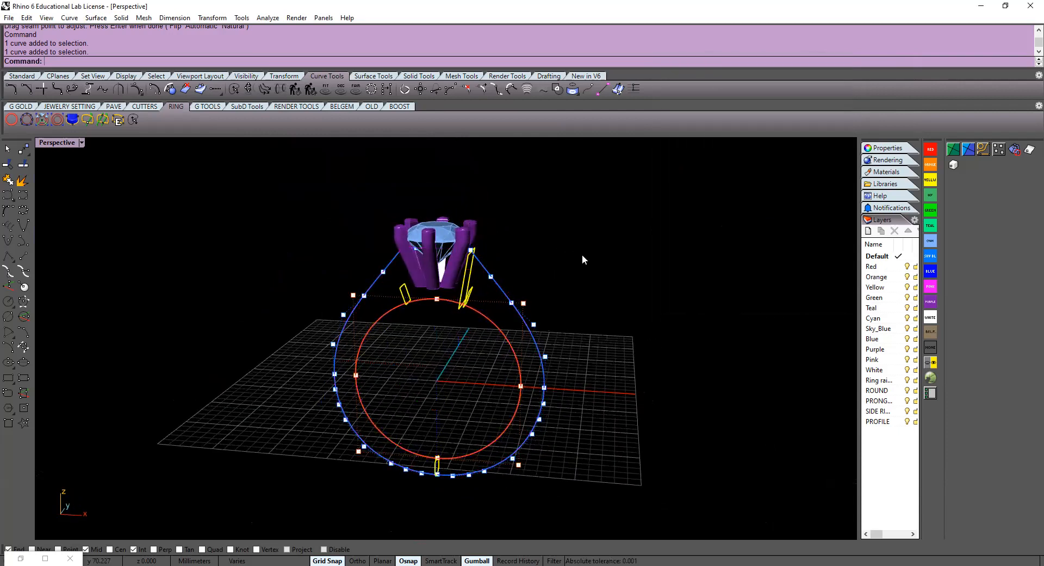
{"action": "left_click", "coordinate": [473, 273]}
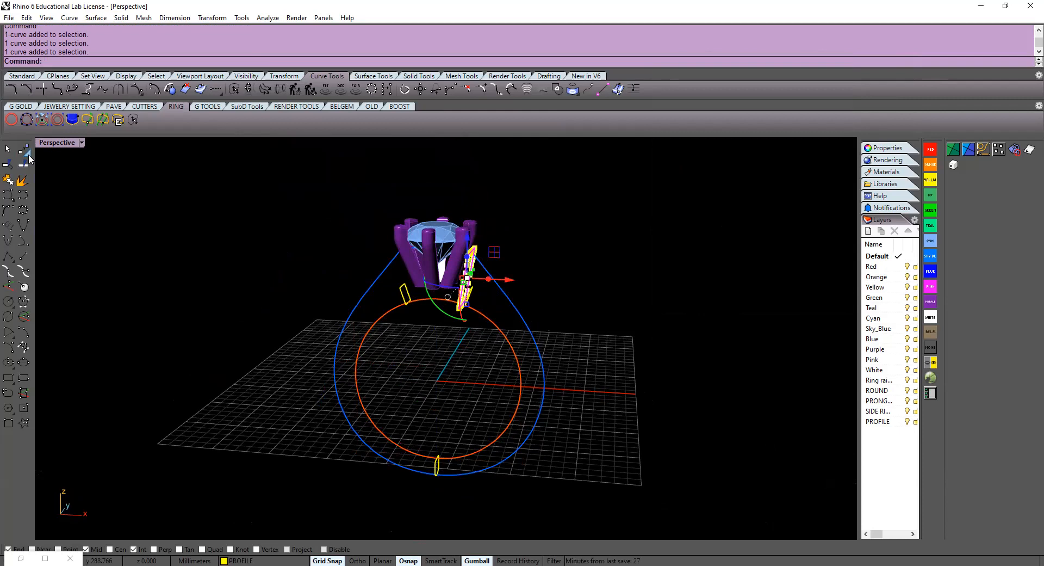
{"action": "left_click", "coordinate": [28, 154]}
{"action": "left_click", "coordinate": [116, 157]}
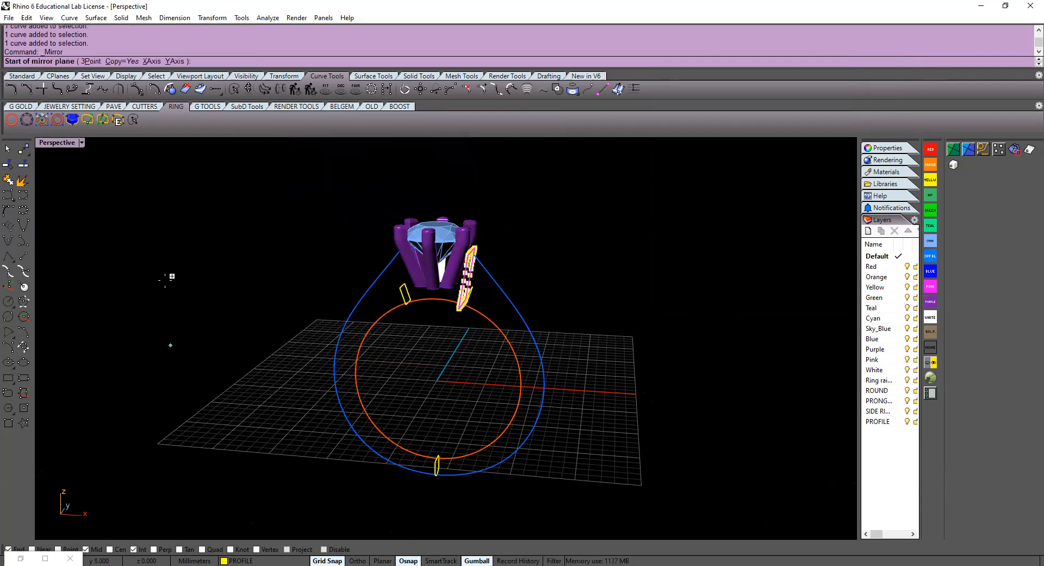
{"action": "left_click", "coordinate": [171, 61]}
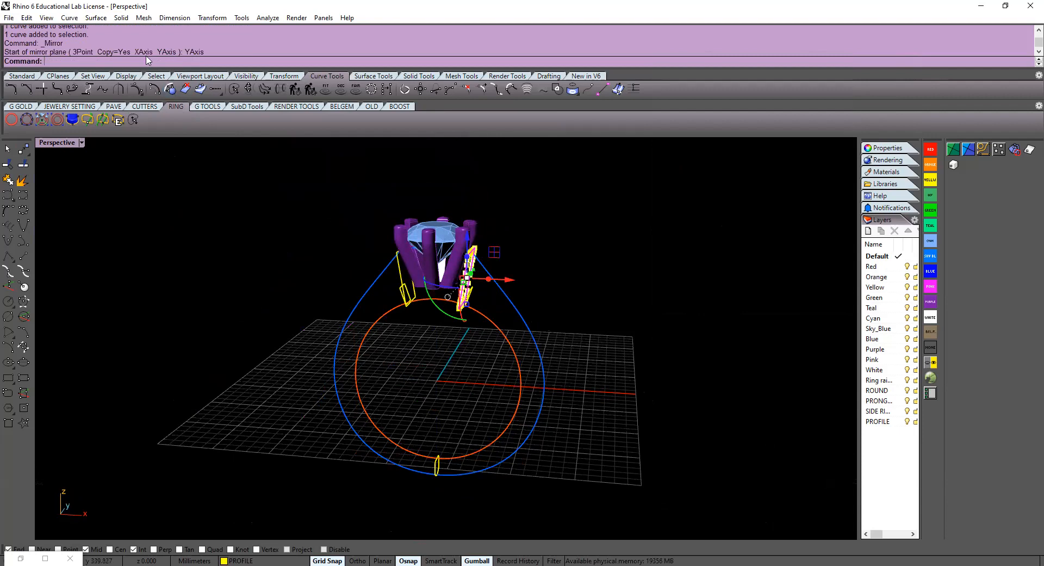
{"action": "right_click_drag", "start_coordinate": [423, 399], "coordinate": [448, 414]}
{"action": "right_click", "coordinate": [388, 376]}
{"action": "left_click", "coordinate": [458, 387]}
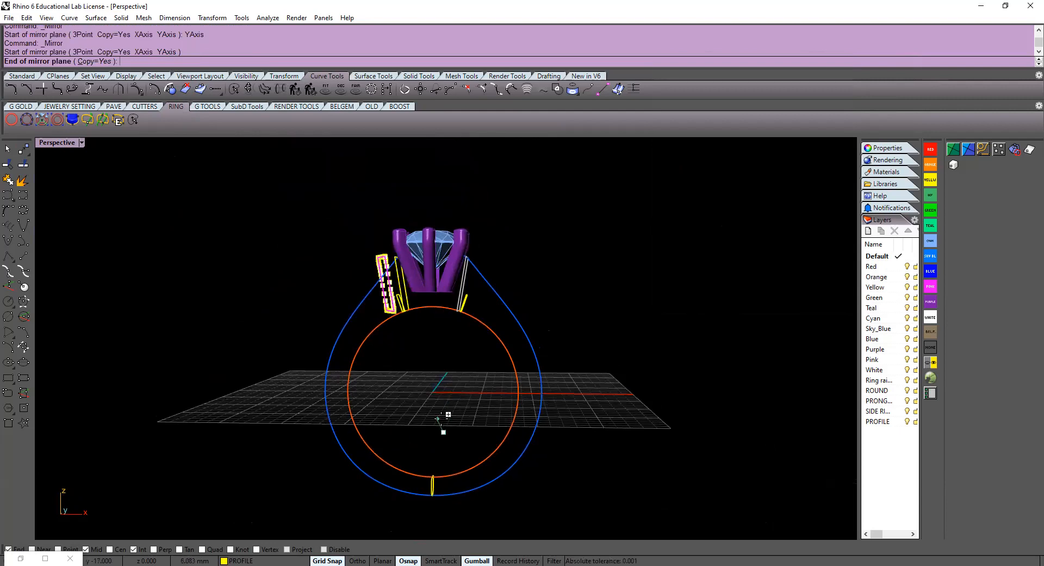
{"action": "key", "text": "ctrl+z"}
{"action": "key", "text": "Escape"}
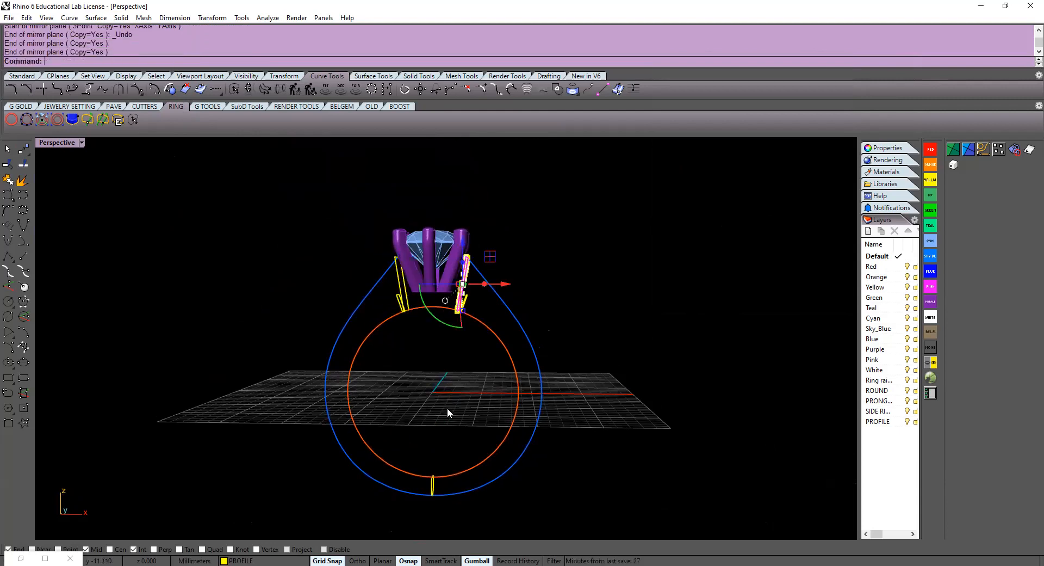
{"action": "right_click_drag", "start_coordinate": [465, 412], "coordinate": [446, 323]}
{"action": "scroll", "coordinate": [446, 324], "scroll_direction": "up", "scroll_amount": 4}
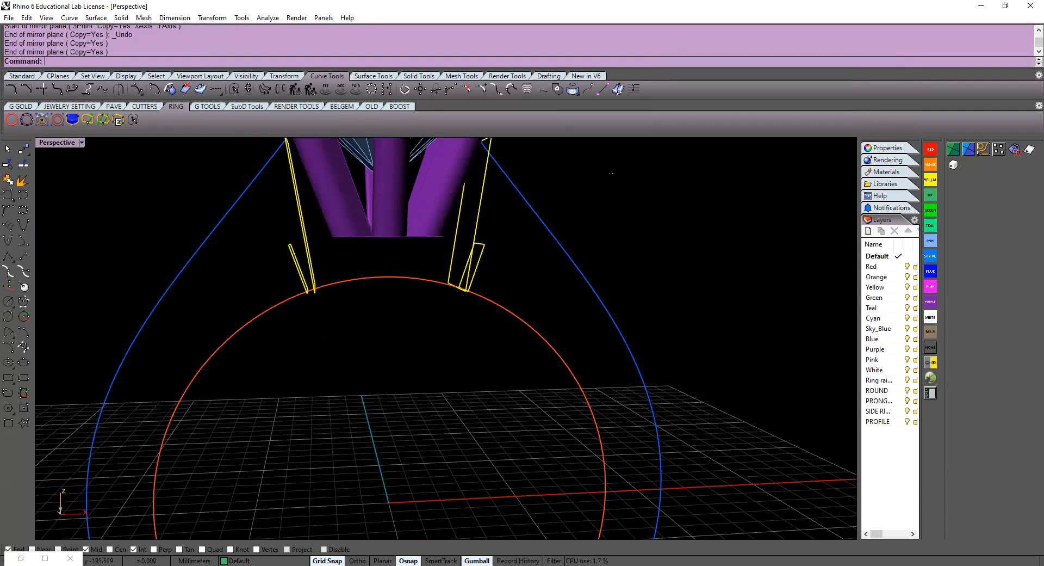
{"action": "right_click_drag", "start_coordinate": [513, 263], "coordinate": [472, 269]}
{"action": "scroll", "coordinate": [453, 269], "scroll_direction": "down", "scroll_amount": 5}
{"action": "scroll", "coordinate": [454, 270], "scroll_direction": "up", "scroll_amount": 2}
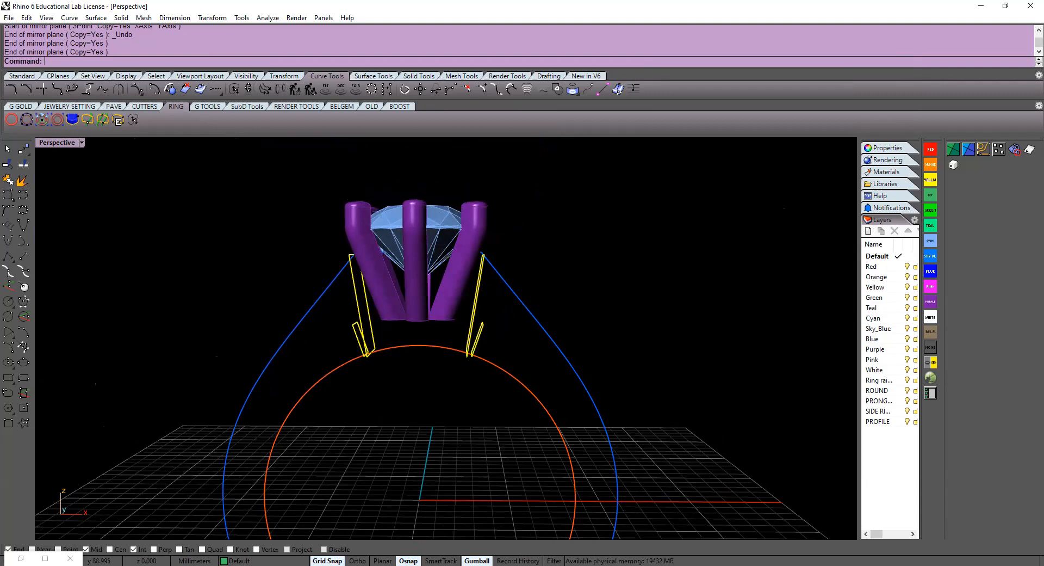
{"action": "right_click_drag", "start_coordinate": [484, 388], "coordinate": [407, 432]}
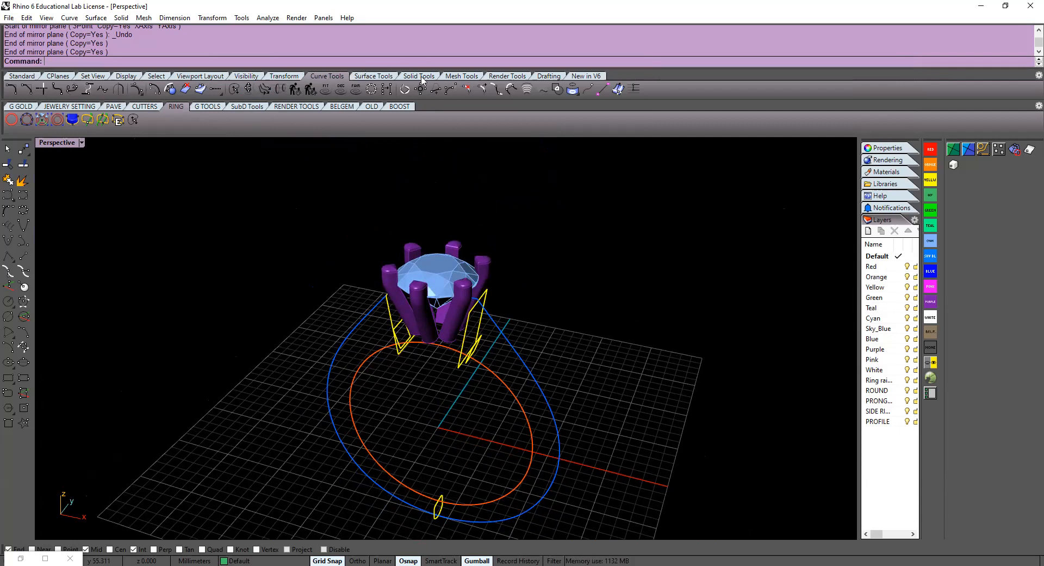
Try a Sweep 1 Rail of the two small profiles beside the prong head along the inner ring rail, then cancel it
{"action": "left_click", "coordinate": [380, 77]}
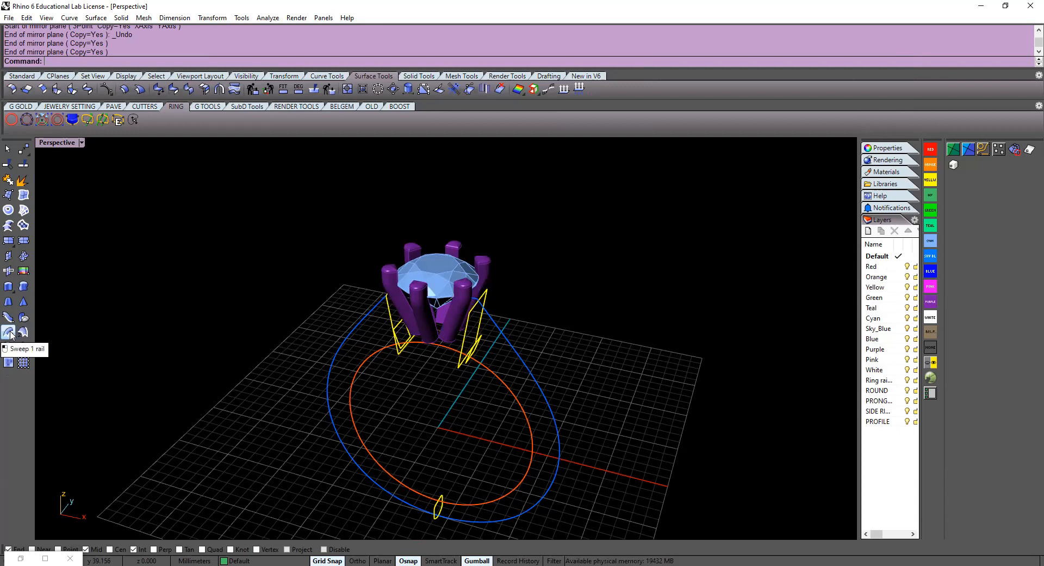
{"action": "left_click", "coordinate": [9, 332]}
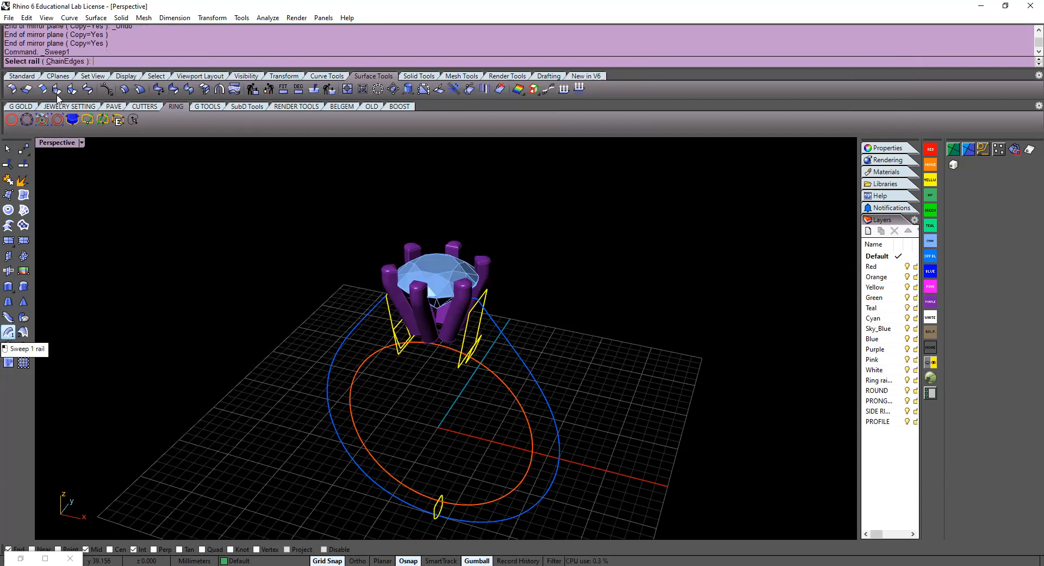
{"action": "left_click", "coordinate": [371, 356]}
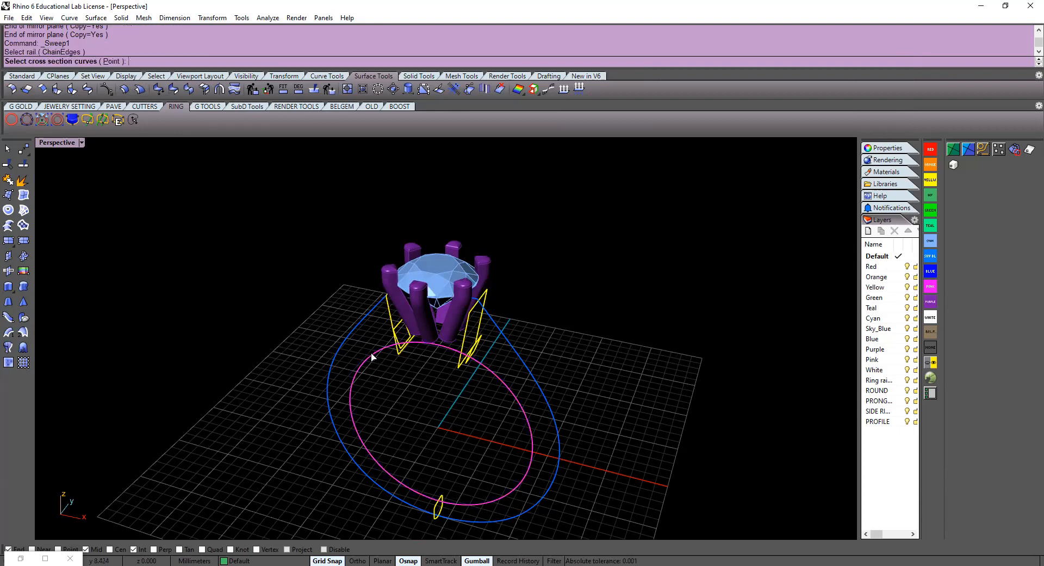
{"action": "right_click_drag", "start_coordinate": [373, 358], "coordinate": [504, 405]}
{"action": "scroll", "coordinate": [457, 403], "scroll_direction": "up", "scroll_amount": 4}
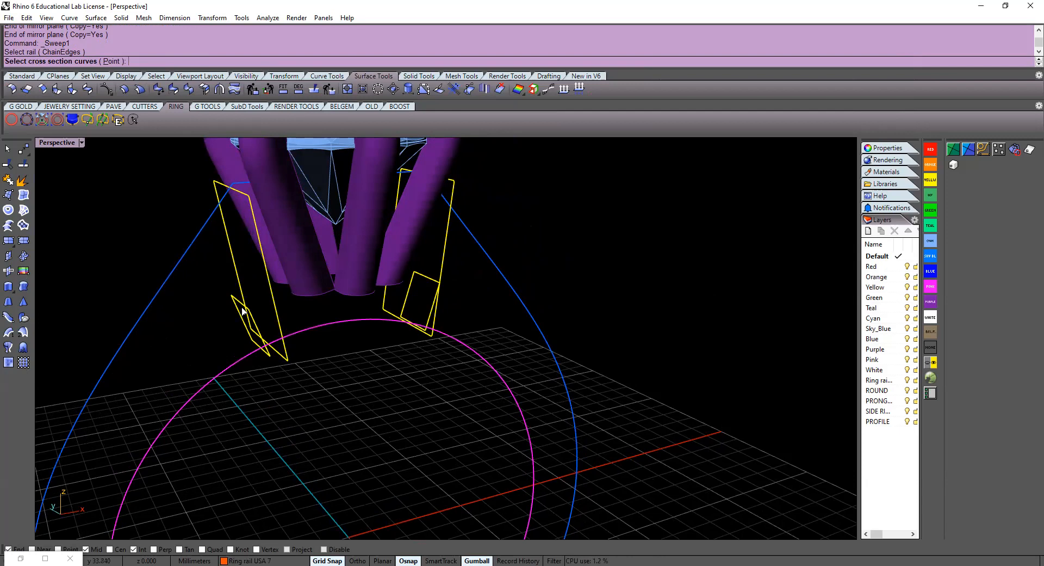
{"action": "left_click", "coordinate": [426, 279]}
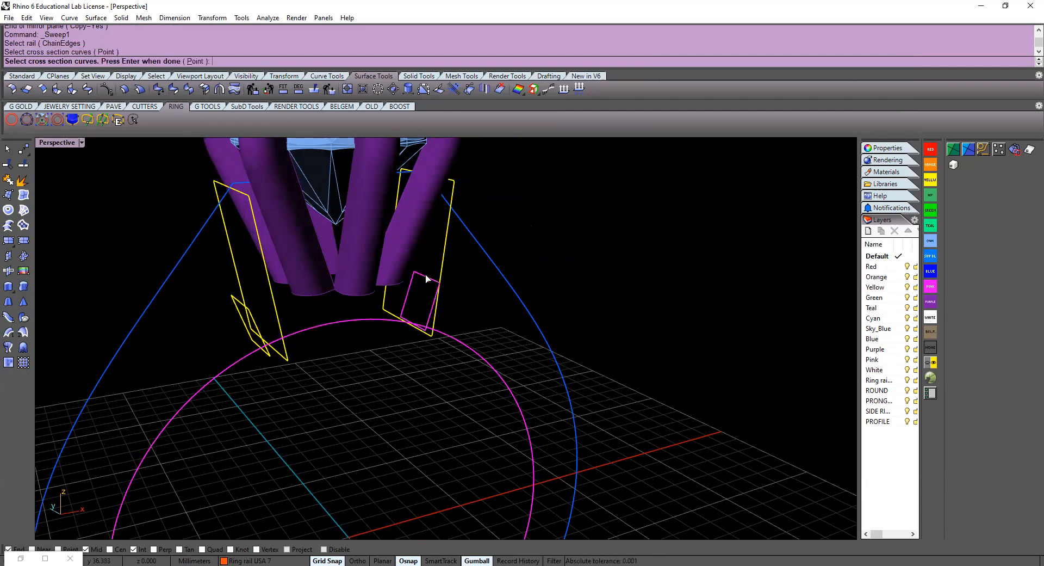
{"action": "left_click", "coordinate": [234, 303]}
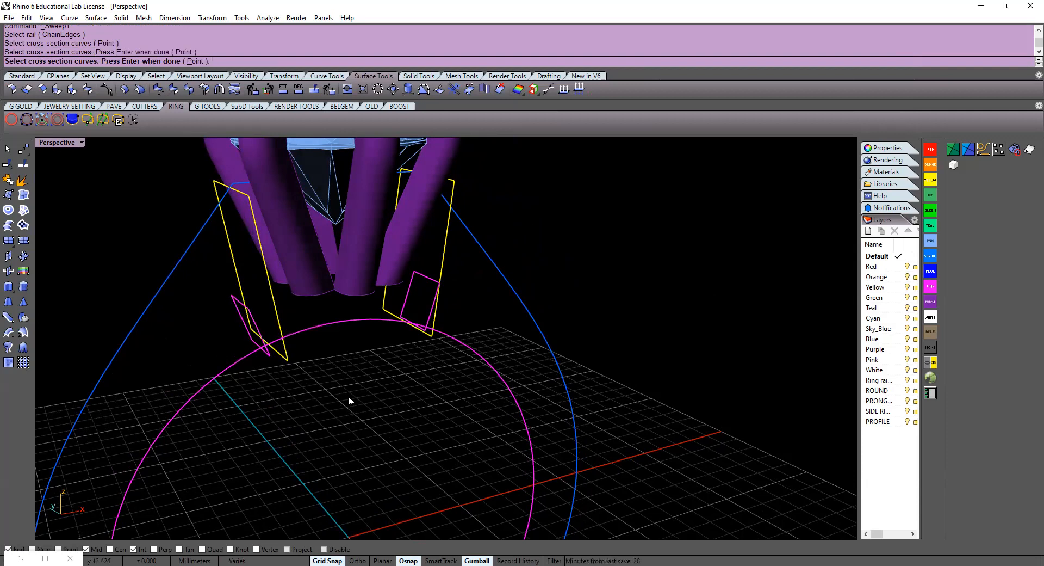
{"action": "key", "text": "Return"}
{"action": "right_click_drag", "start_coordinate": [324, 371], "coordinate": [353, 321]}
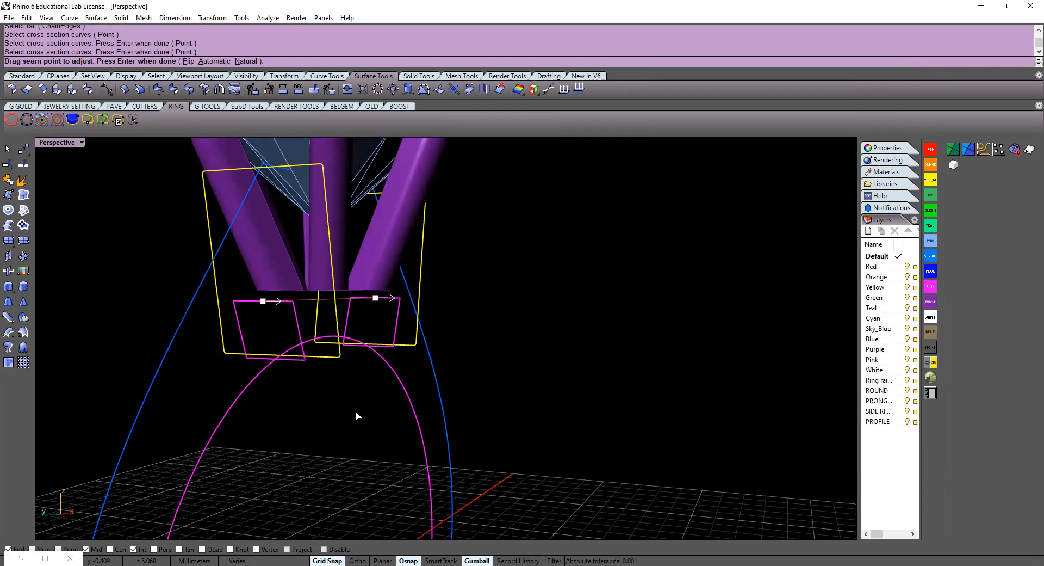
{"action": "key", "text": "Return"}
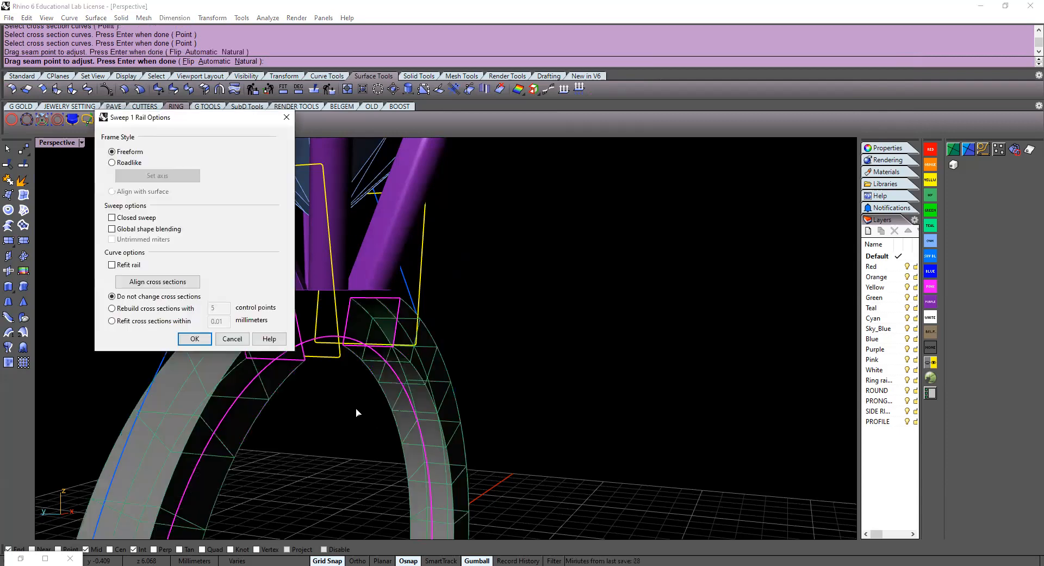
{"action": "scroll", "coordinate": [352, 403], "scroll_direction": "down", "scroll_amount": 3}
{"action": "right_click_drag", "start_coordinate": [353, 413], "coordinate": [234, 422]}
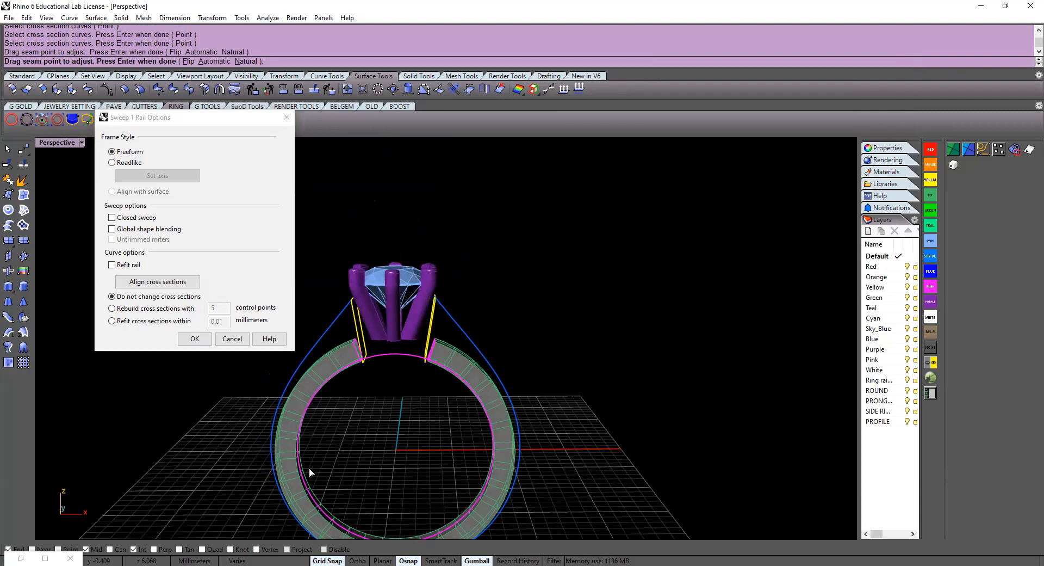
{"action": "left_click", "coordinate": [234, 340]}
Preview the one-rail sweep again with the inner rail picked on its upper side outside the head gap, and cancel it
{"action": "right_click_drag", "start_coordinate": [337, 412], "coordinate": [387, 342]}
{"action": "scroll", "coordinate": [364, 413], "scroll_direction": "up", "scroll_amount": 3}
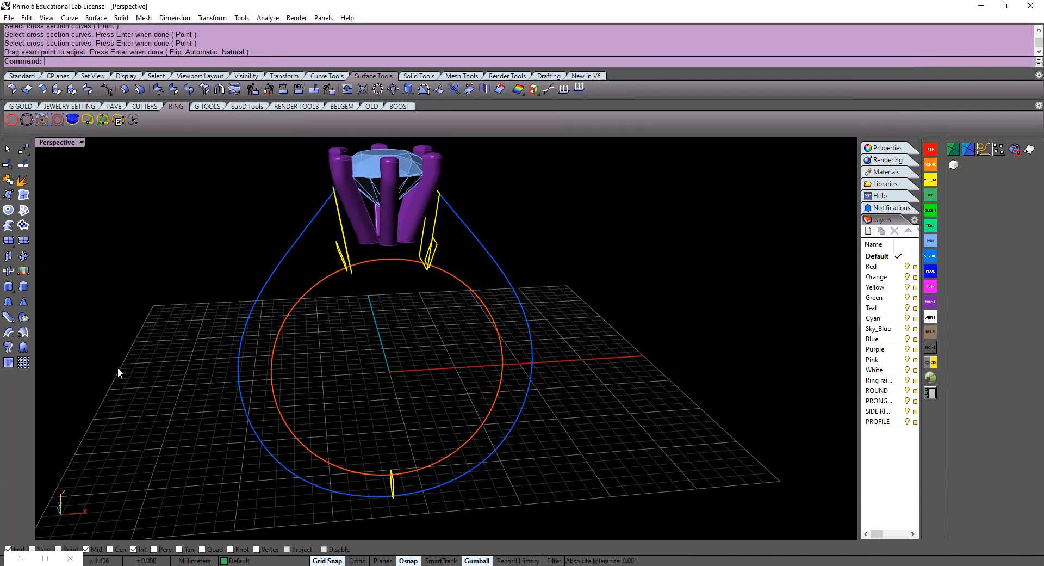
{"action": "left_click", "coordinate": [8, 332]}
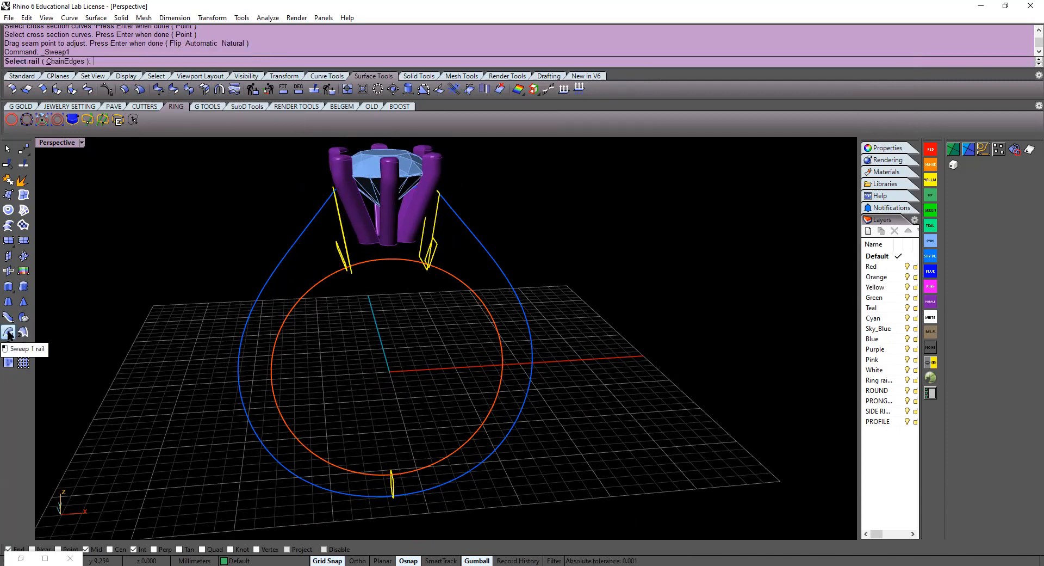
{"action": "left_click", "coordinate": [297, 307]}
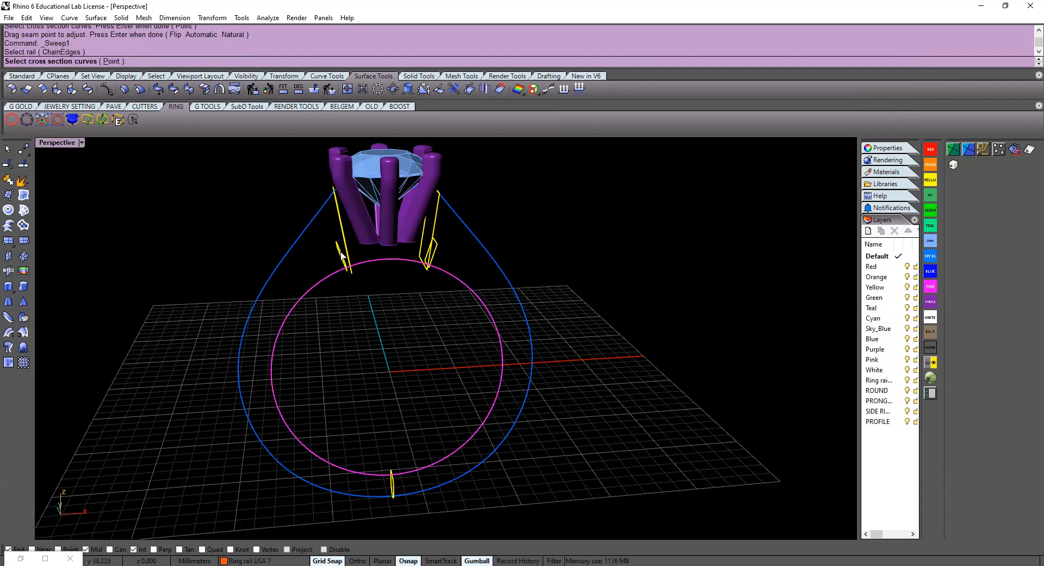
{"action": "right_click_drag", "start_coordinate": [319, 317], "coordinate": [349, 329]}
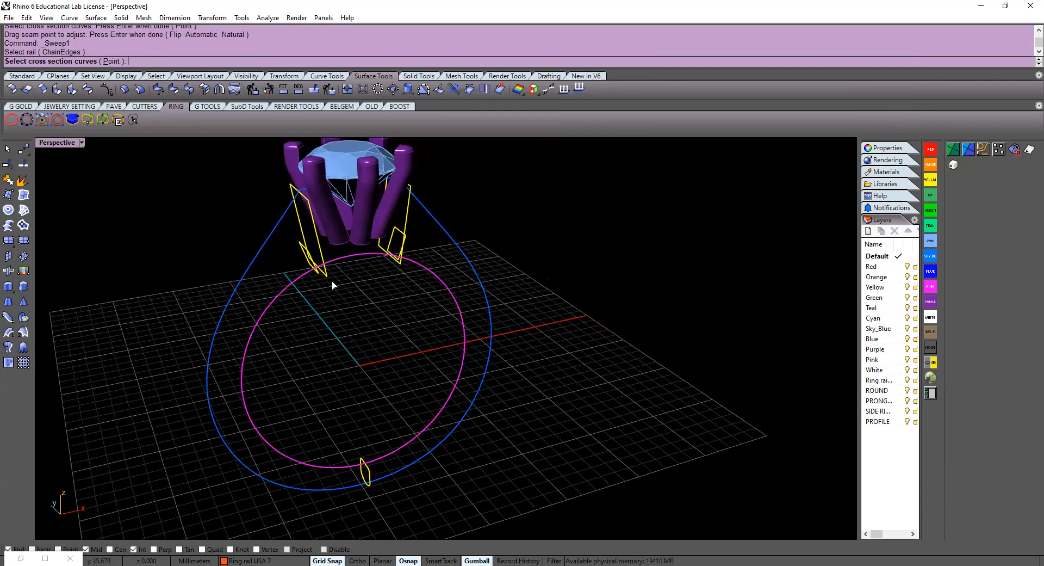
{"action": "left_click", "coordinate": [301, 247]}
{"action": "left_click", "coordinate": [399, 233]}
{"action": "key", "text": "Return"}
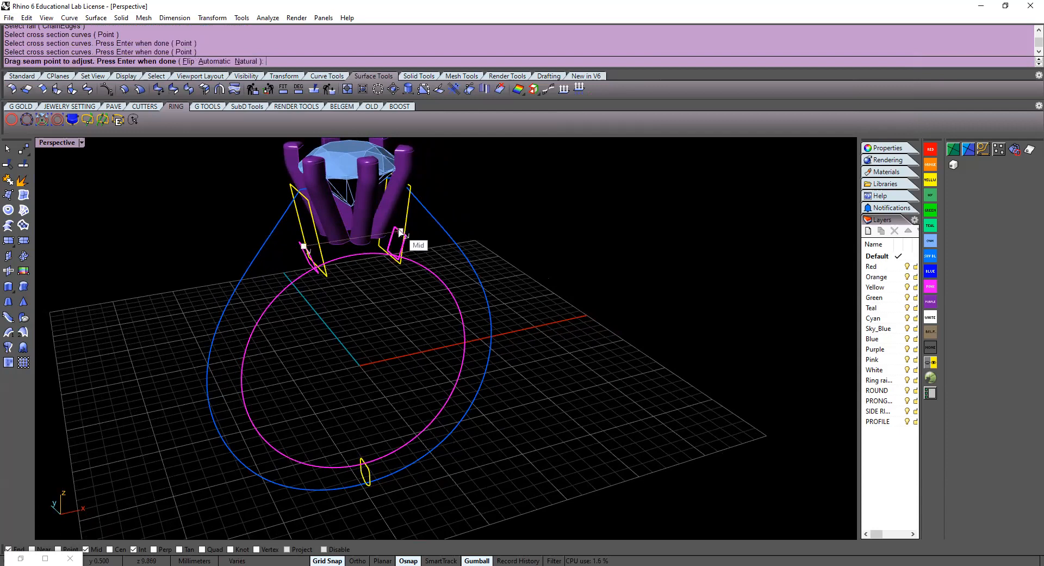
{"action": "key", "text": "Return"}
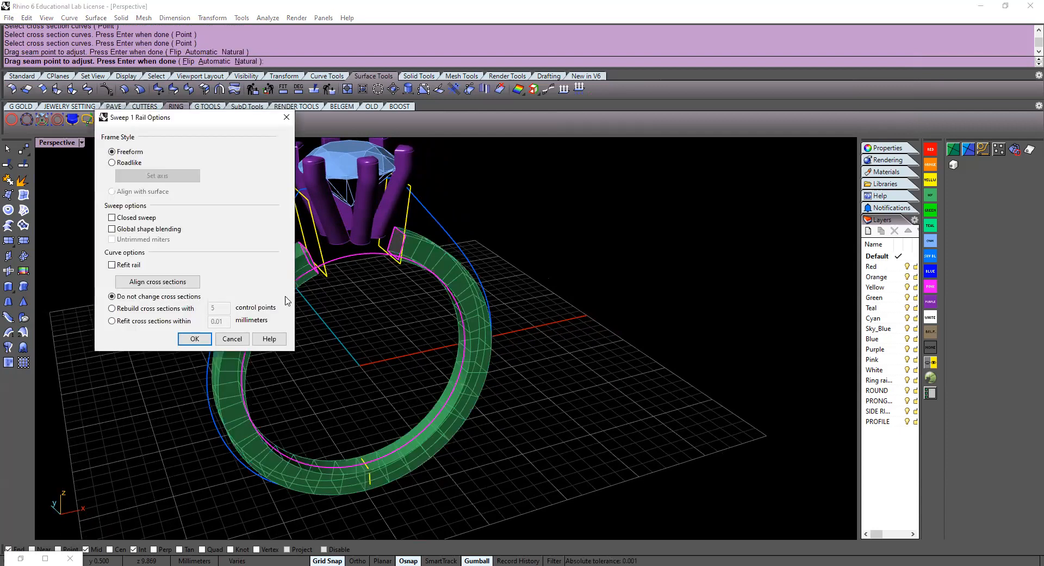
{"action": "left_click", "coordinate": [232, 339]}
Preview the sweep along the inner rail with the two small profiles chosen in the opposite order, and cancel it
{"action": "key", "text": "Return"}
{"action": "left_click", "coordinate": [268, 310]}
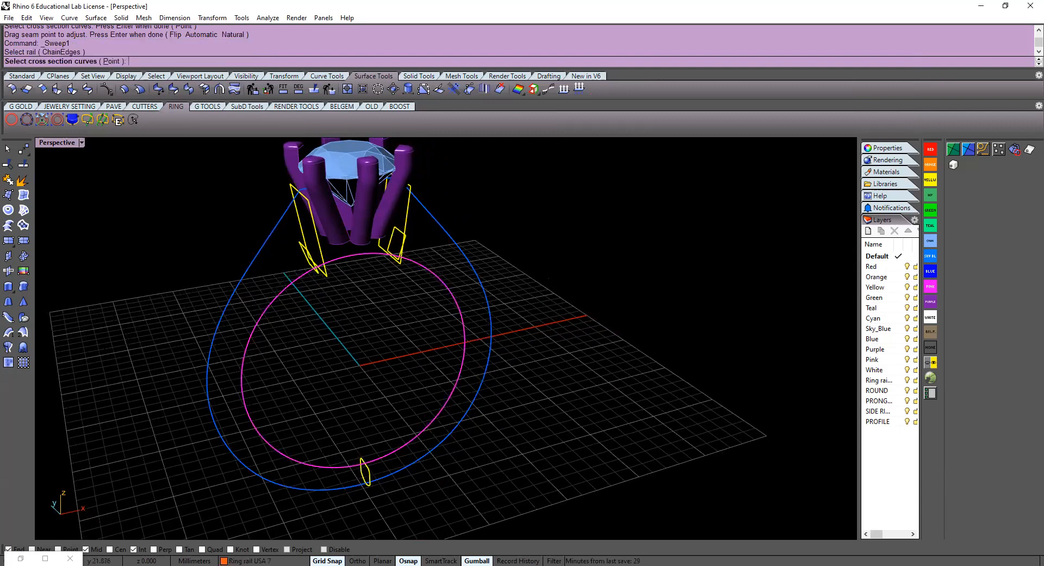
{"action": "left_click", "coordinate": [397, 235]}
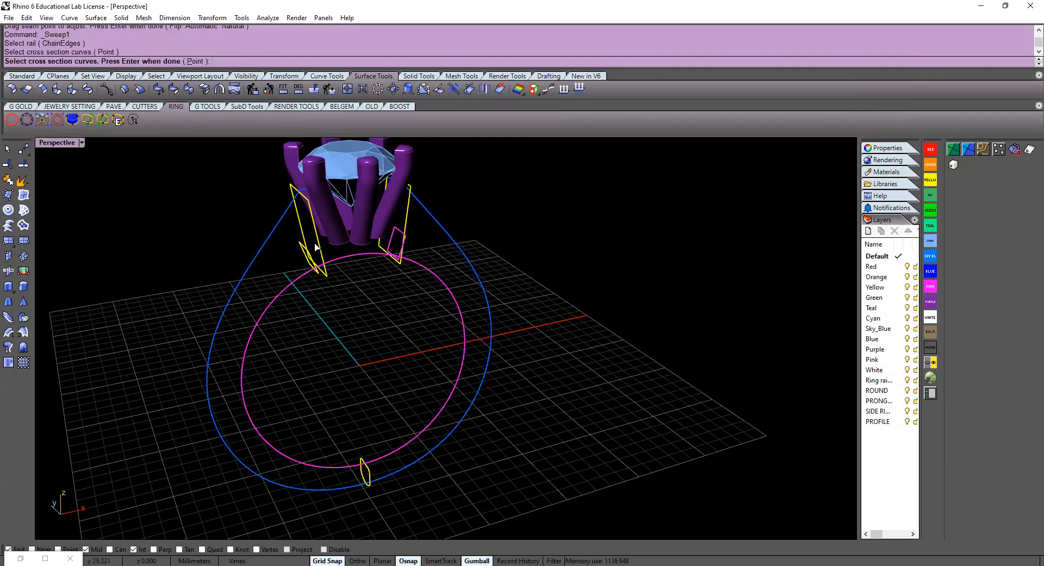
{"action": "left_click", "coordinate": [298, 247]}
{"action": "key", "text": "Return"}
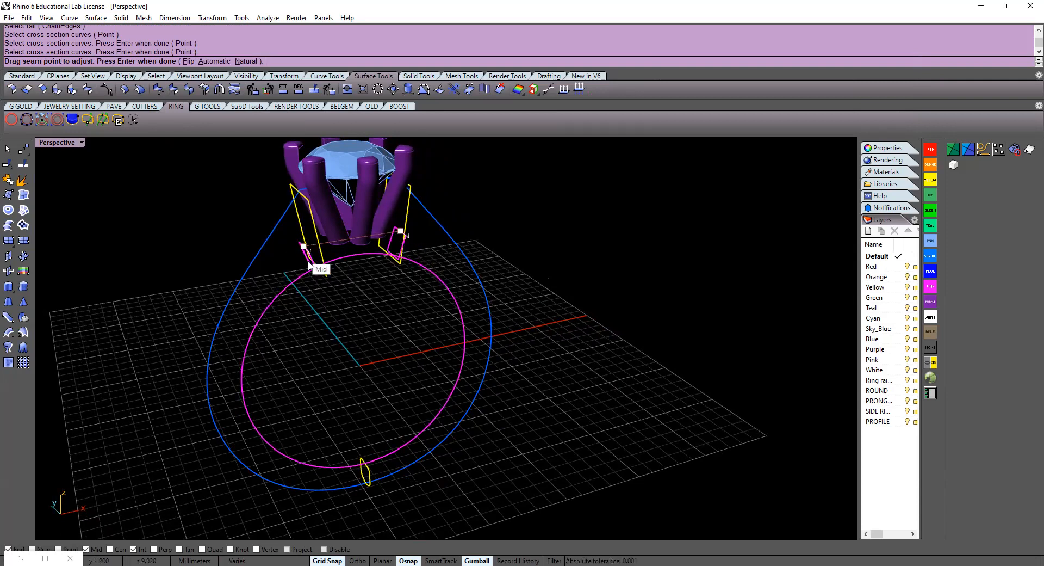
{"action": "key", "text": "Return"}
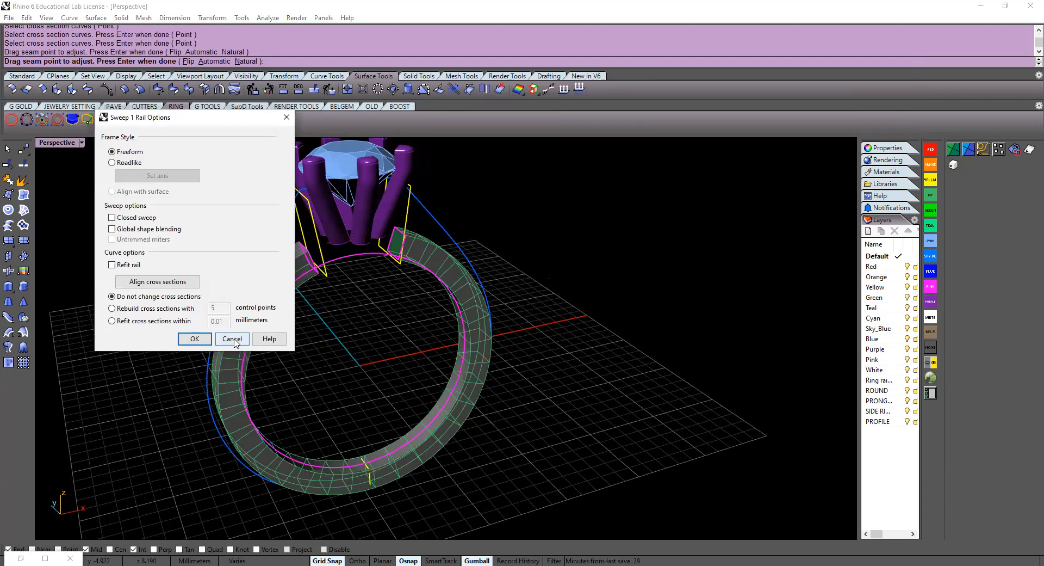
{"action": "left_click", "coordinate": [231, 339]}
Preview the sweep of the two small profiles with the inner rail picked halfway down its side, and cancel it
{"action": "key", "text": "Return"}
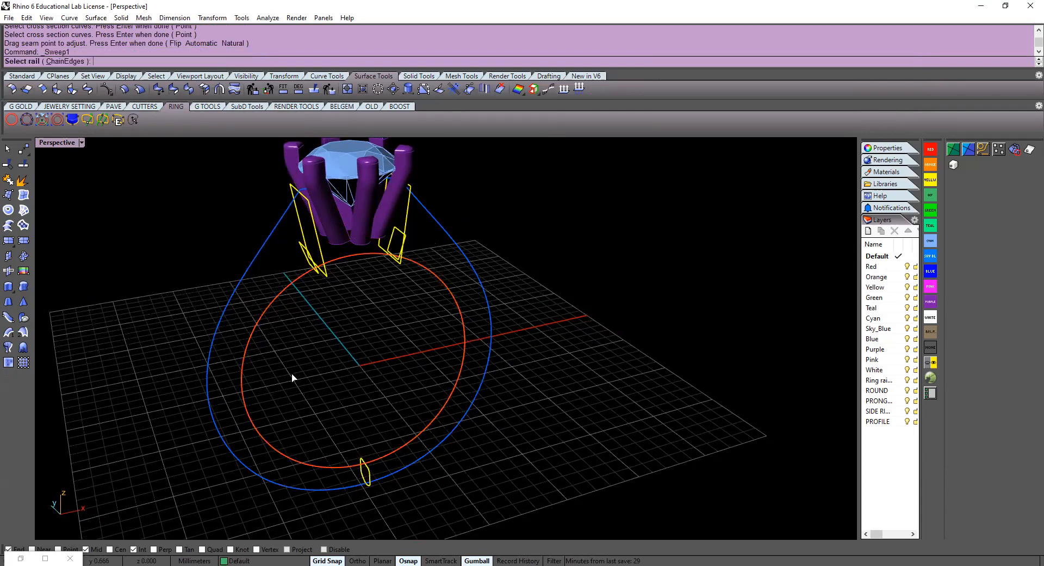
{"action": "left_click", "coordinate": [244, 373]}
{"action": "left_click", "coordinate": [301, 246]}
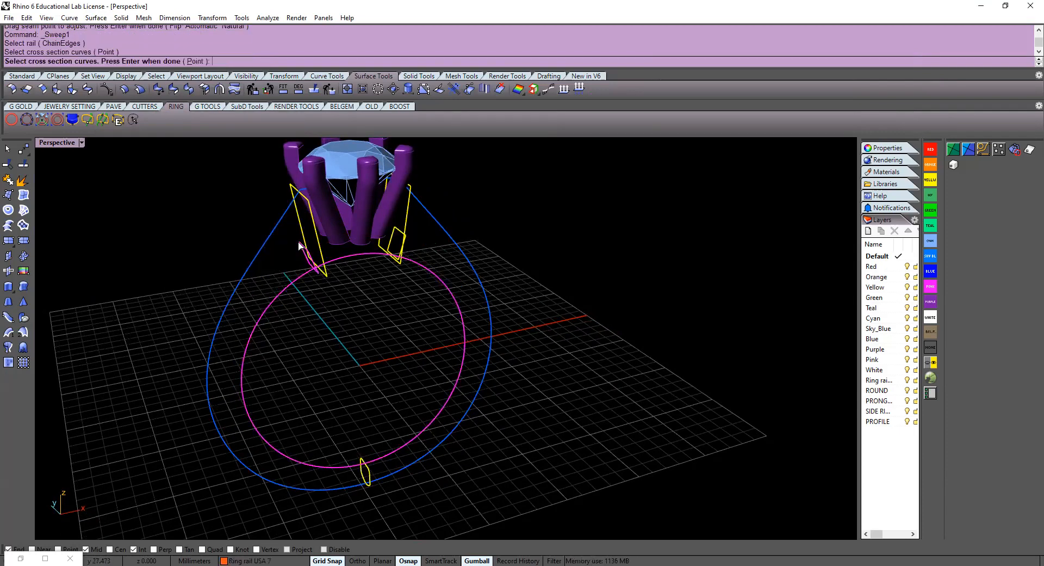
{"action": "left_click", "coordinate": [396, 236]}
{"action": "key", "text": "Return"}
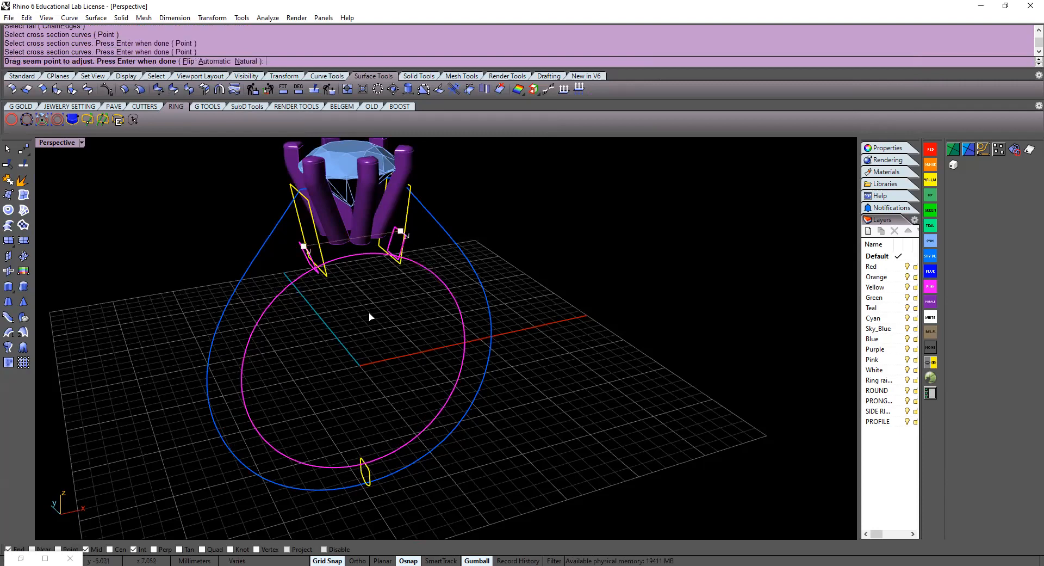
{"action": "key", "text": "Return"}
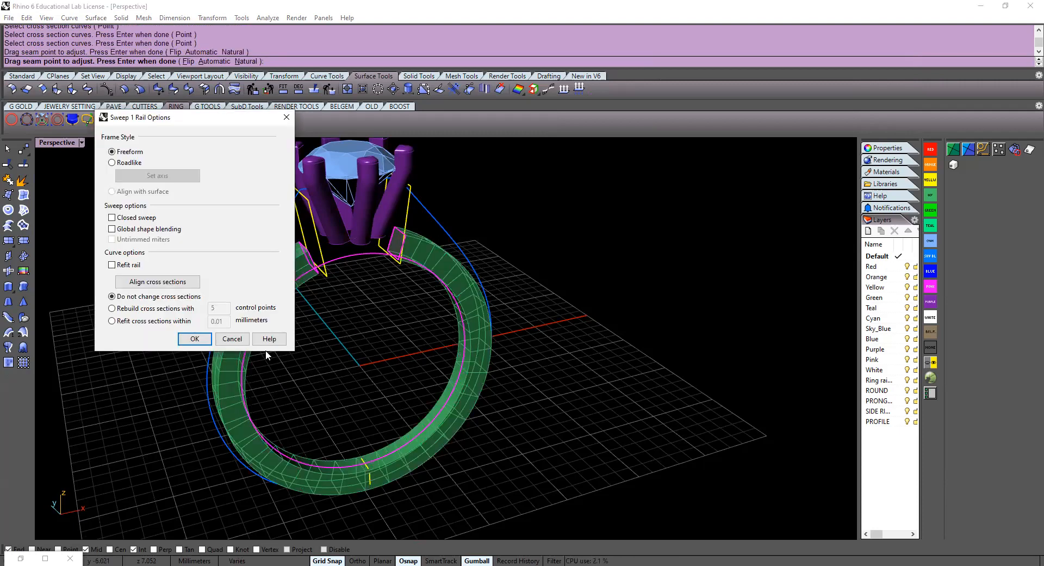
{"action": "left_click", "coordinate": [232, 339]}
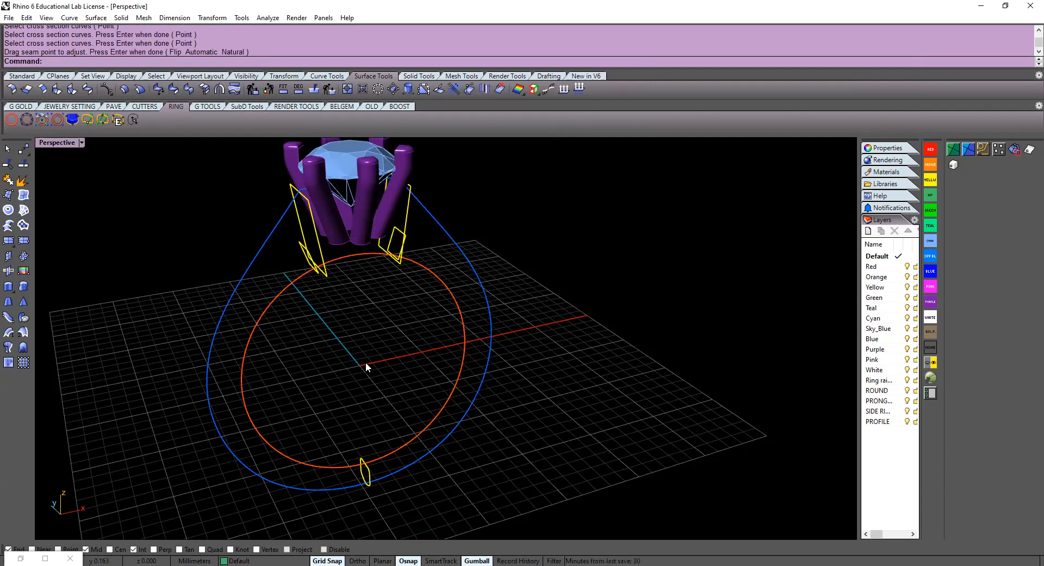
Preview the sweep with the inner rail picked between the two small profiles under the prong head, and cancel it
{"action": "right_click", "coordinate": [366, 364]}
{"action": "left_click", "coordinate": [347, 257]}
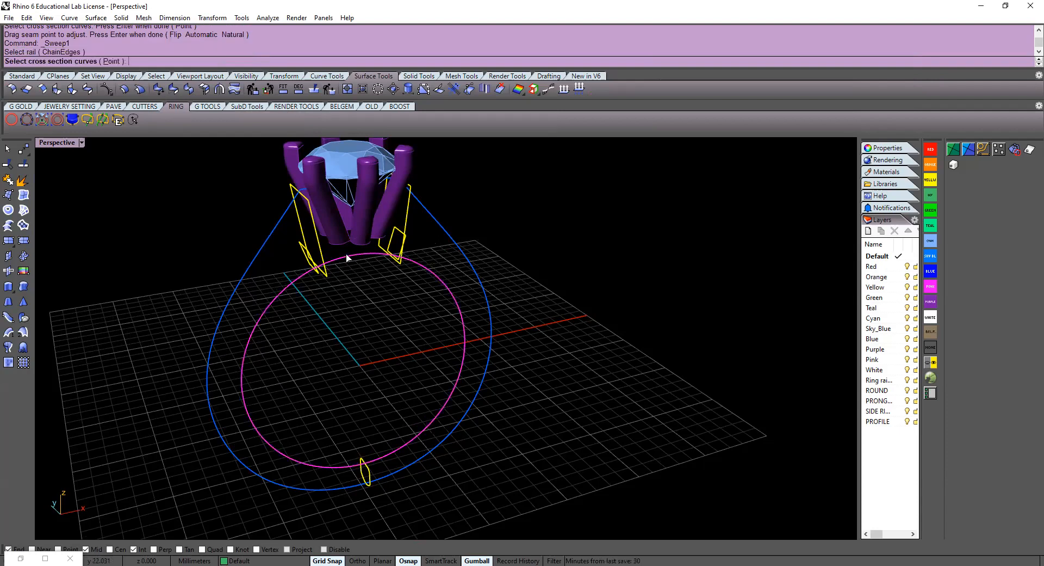
{"action": "left_click", "coordinate": [301, 251]}
{"action": "left_click", "coordinate": [399, 234]}
{"action": "right_click", "coordinate": [400, 233]}
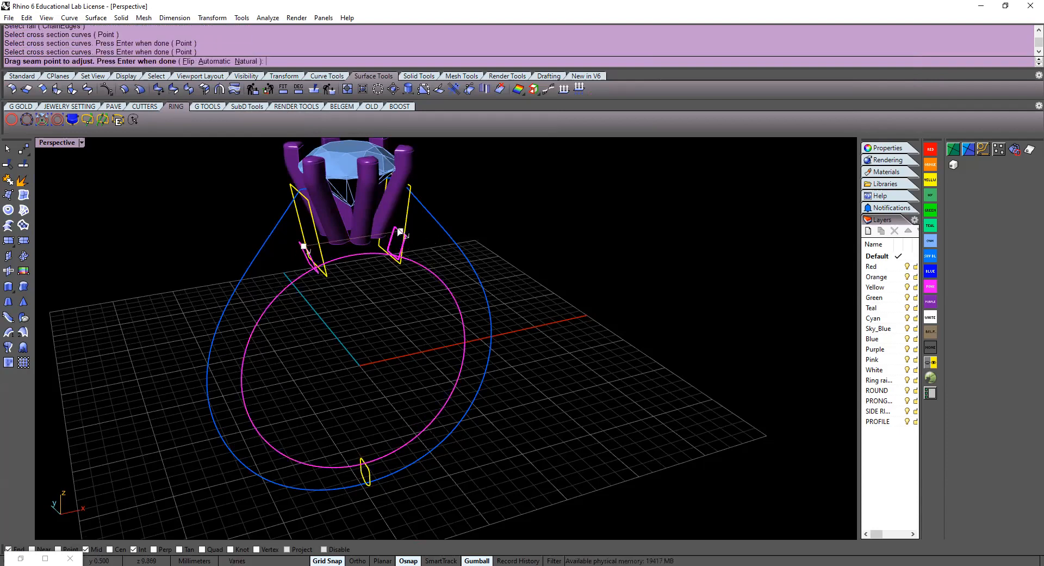
{"action": "right_click", "coordinate": [400, 233]}
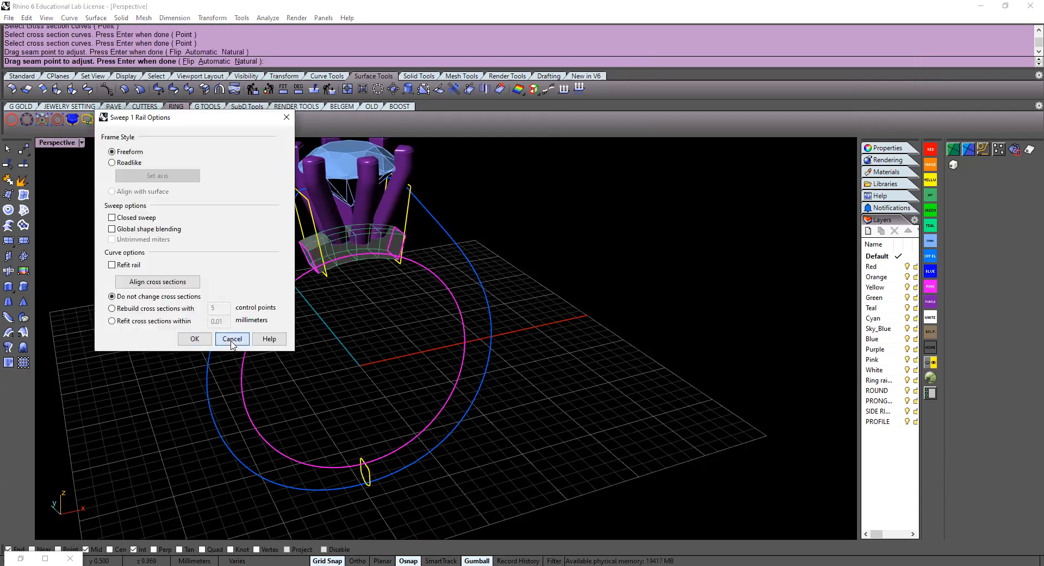
{"action": "left_click", "coordinate": [233, 340]}
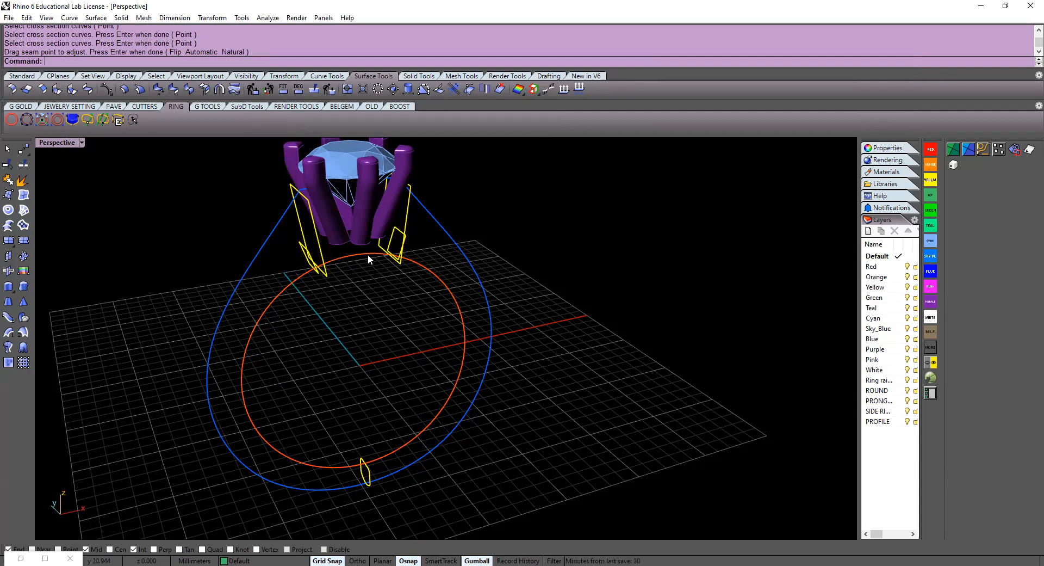
Sweep the two small profiles along the inner ring rail under the prong head with a Freeform one-rail sweep
{"action": "right_click_drag", "start_coordinate": [363, 283], "coordinate": [343, 256]}
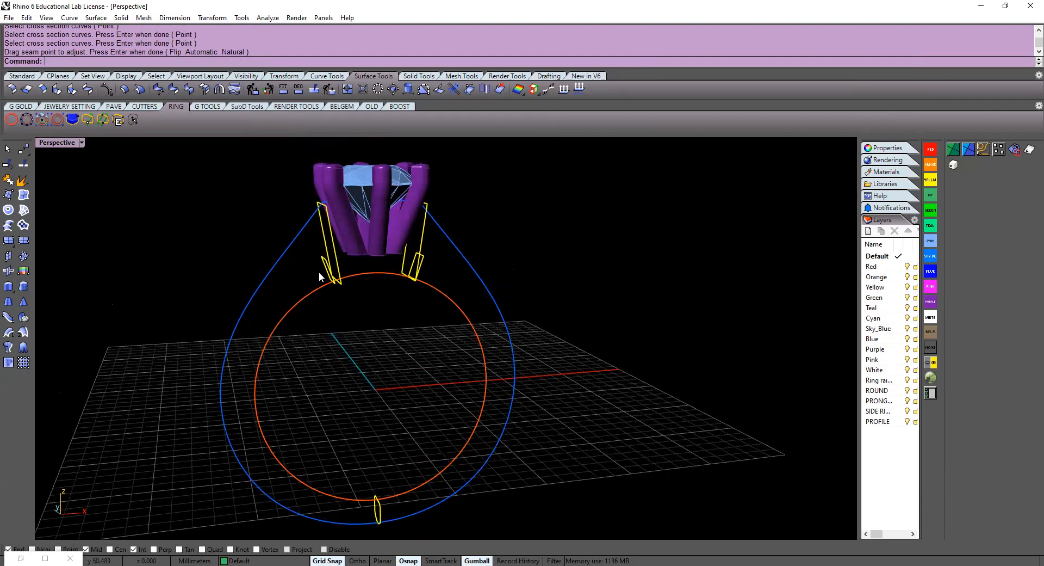
{"action": "key", "text": "Return"}
{"action": "left_click", "coordinate": [379, 275]}
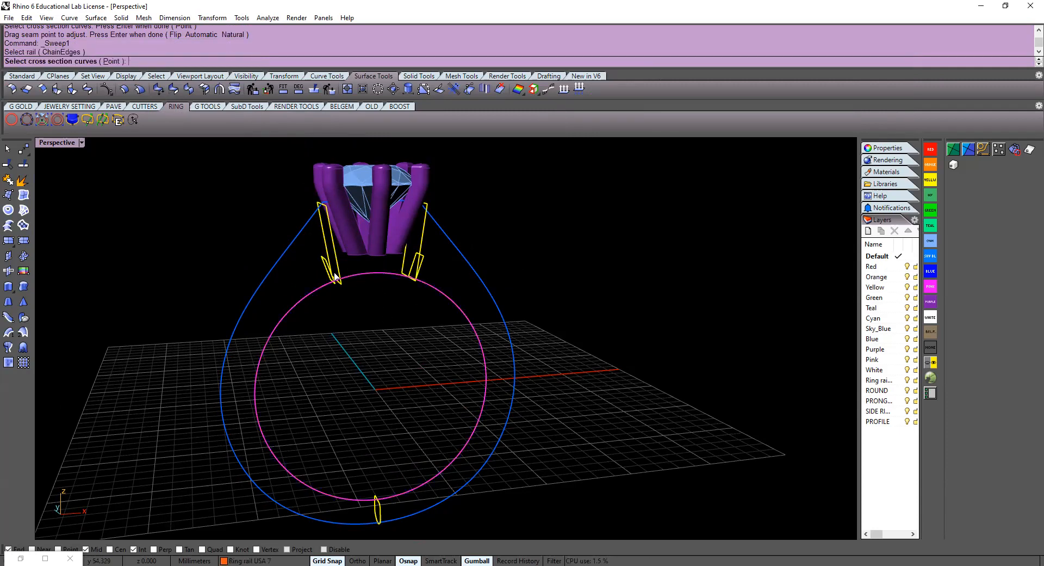
{"action": "left_click", "coordinate": [326, 258]}
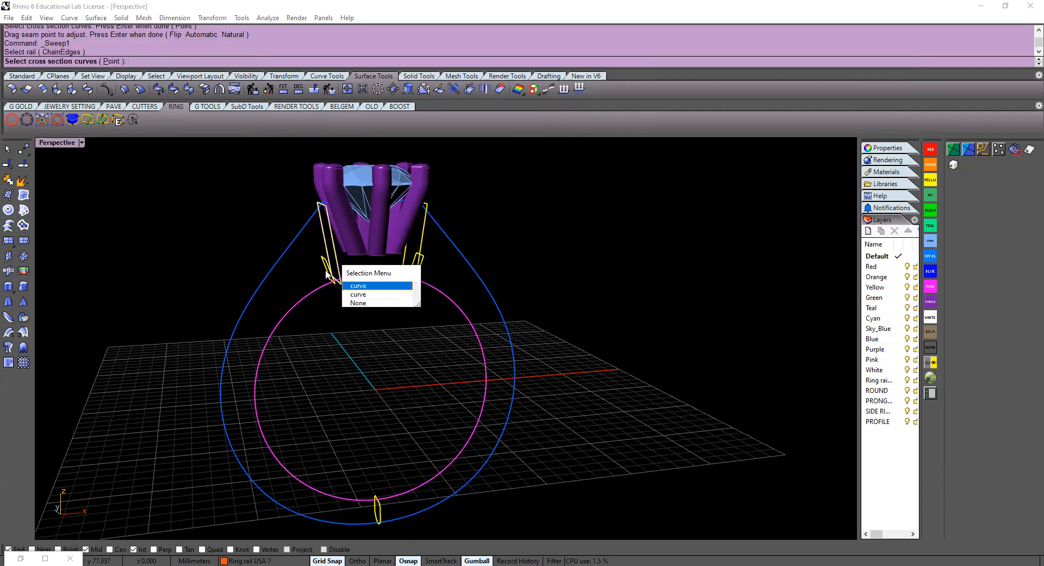
{"action": "left_click", "coordinate": [362, 295]}
{"action": "left_click", "coordinate": [416, 260]}
{"action": "key", "text": "Return"}
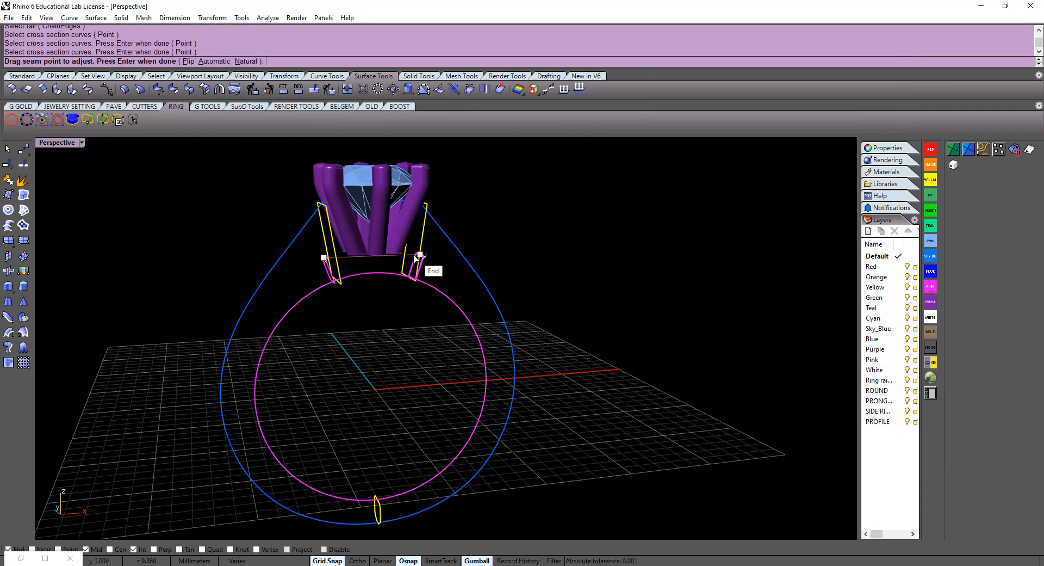
{"action": "key", "text": "Return"}
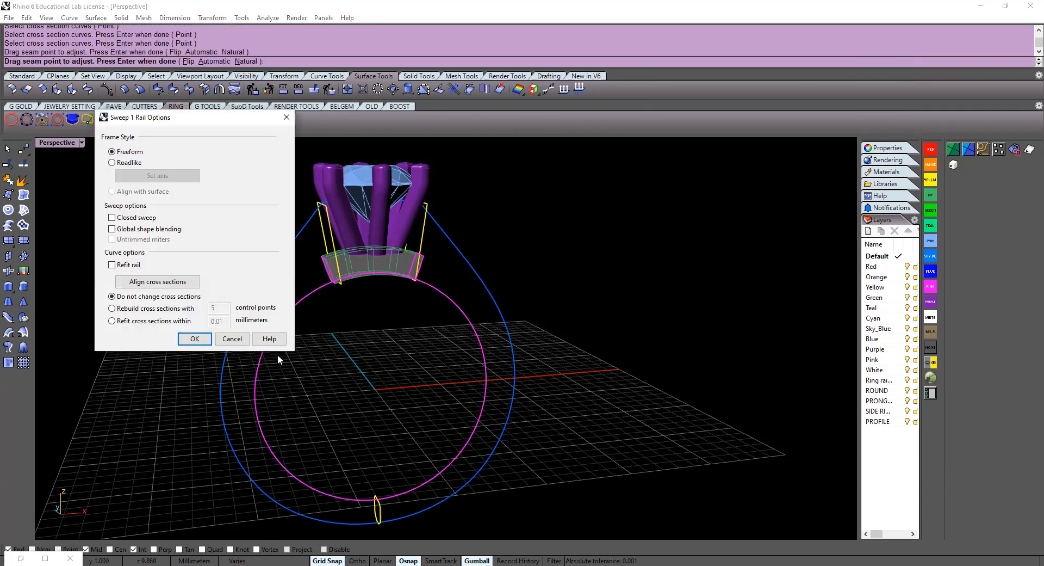
{"action": "left_click", "coordinate": [194, 338]}
Preview a two-rail sweep along the inner and outer rails through both tall profiles beside the head and the small profile at the shank's base
{"action": "right_click_drag", "start_coordinate": [340, 367], "coordinate": [370, 390]}
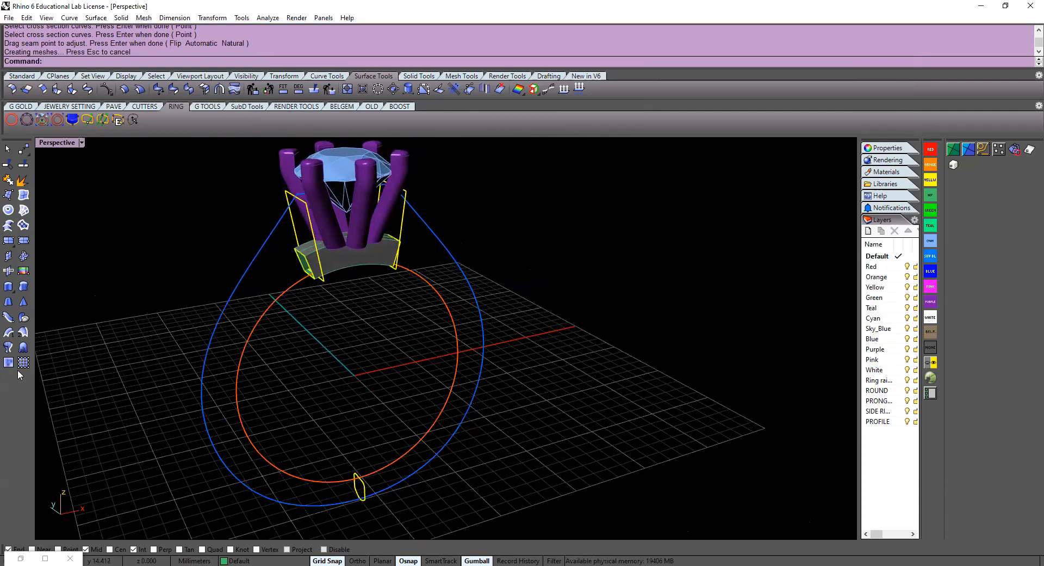
{"action": "left_click", "coordinate": [24, 333]}
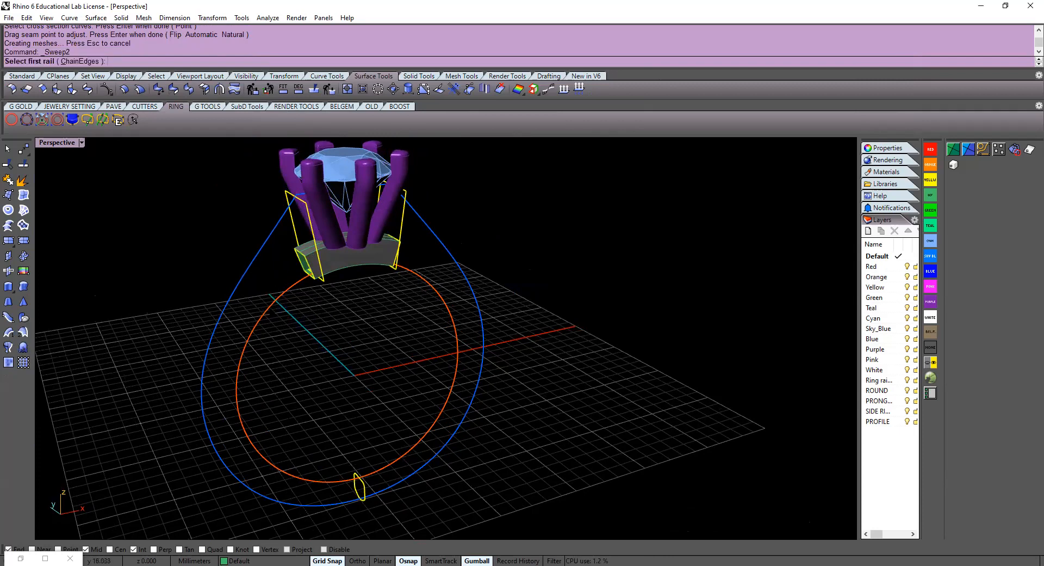
{"action": "left_click", "coordinate": [278, 301]}
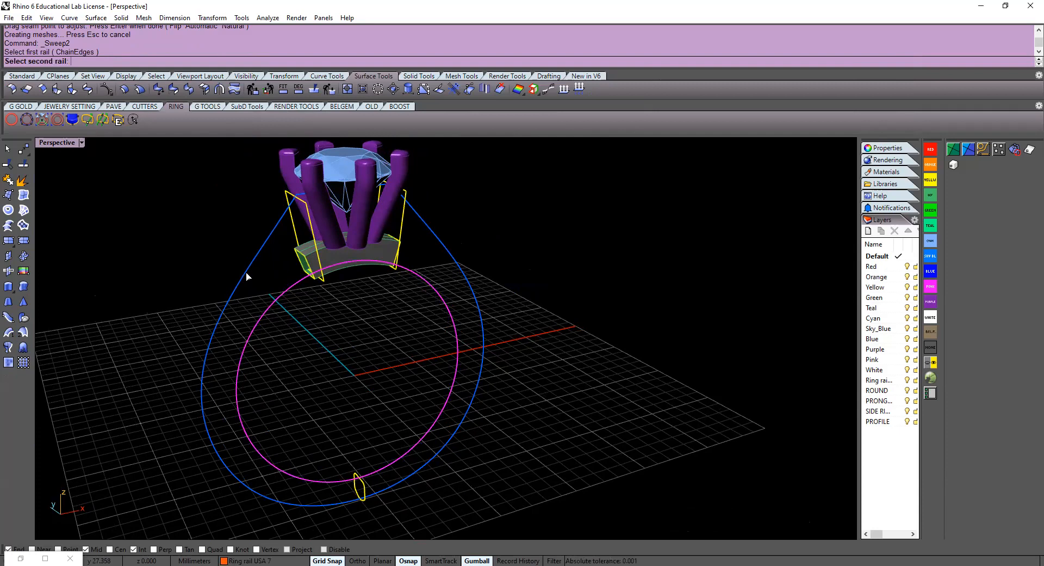
{"action": "left_click", "coordinate": [246, 276]}
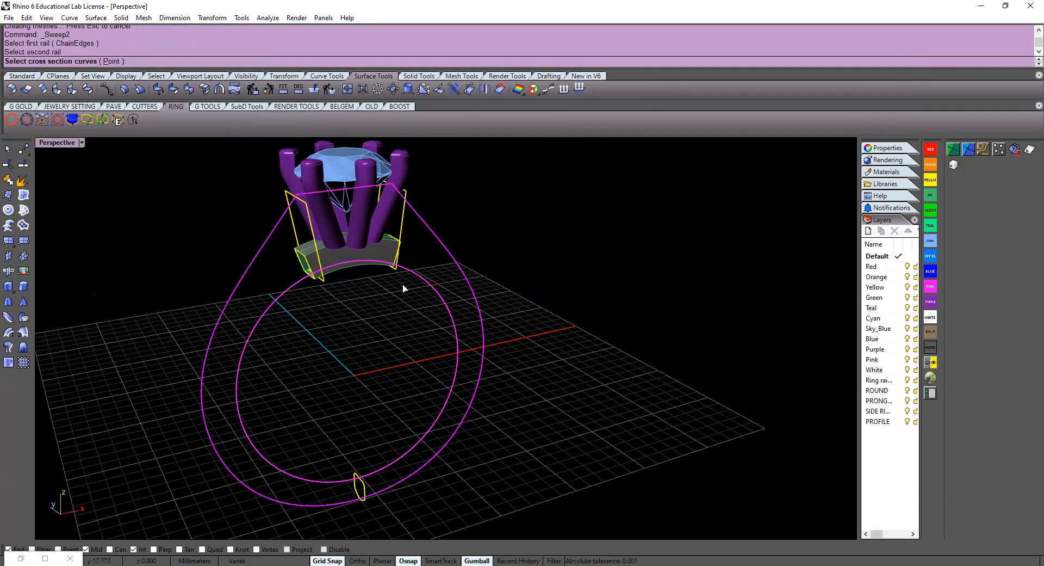
{"action": "right_click_drag", "start_coordinate": [410, 303], "coordinate": [413, 252]}
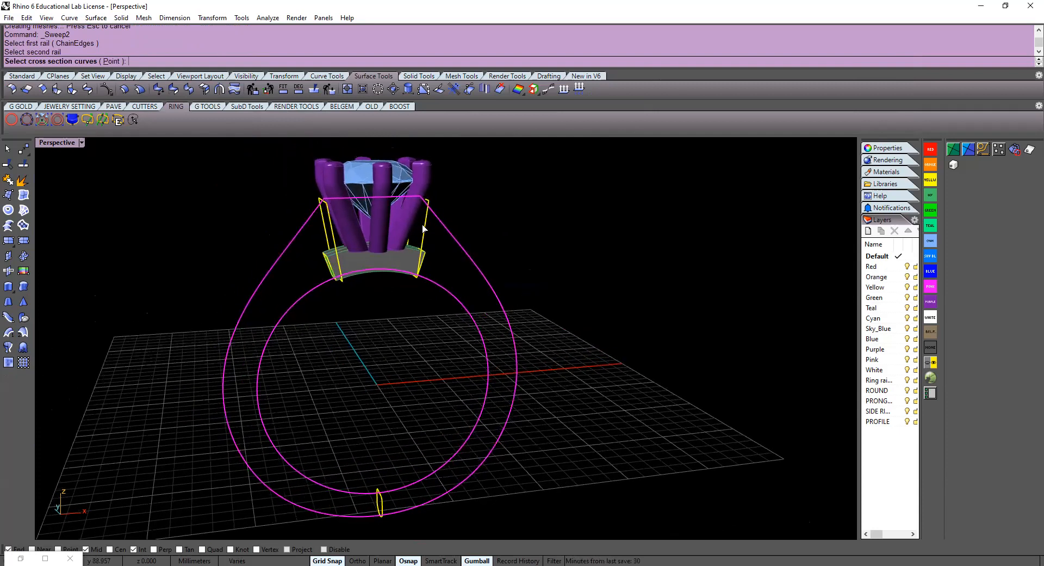
{"action": "left_click", "coordinate": [426, 227]}
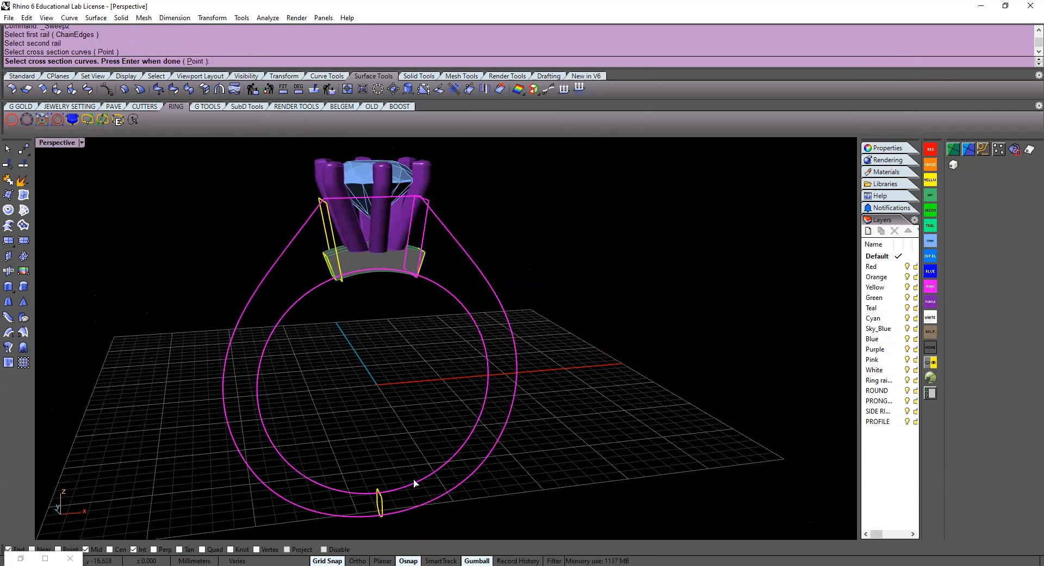
{"action": "left_click", "coordinate": [380, 510]}
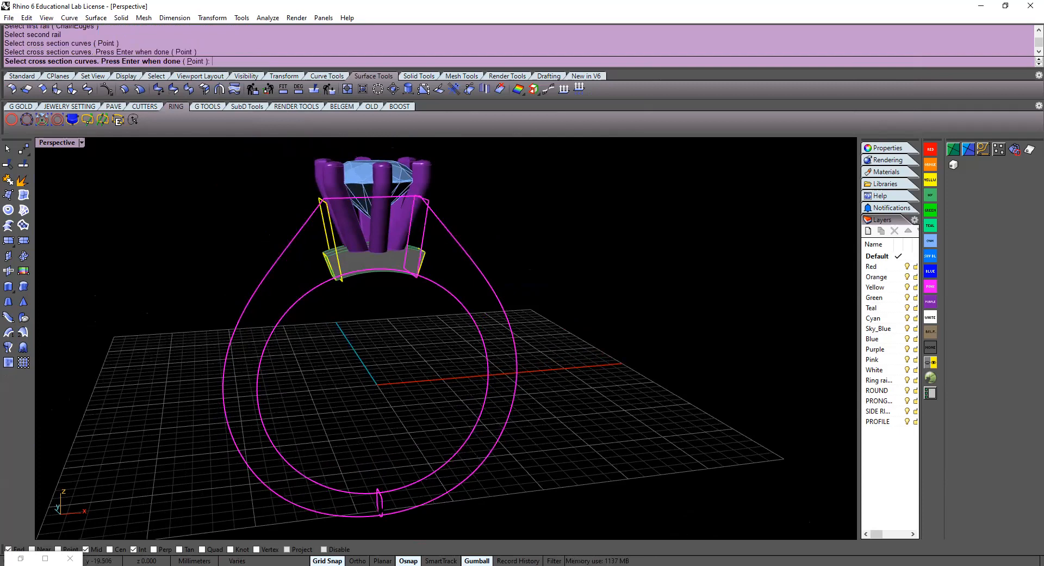
{"action": "left_click", "coordinate": [325, 230]}
{"action": "key", "text": "Return"}
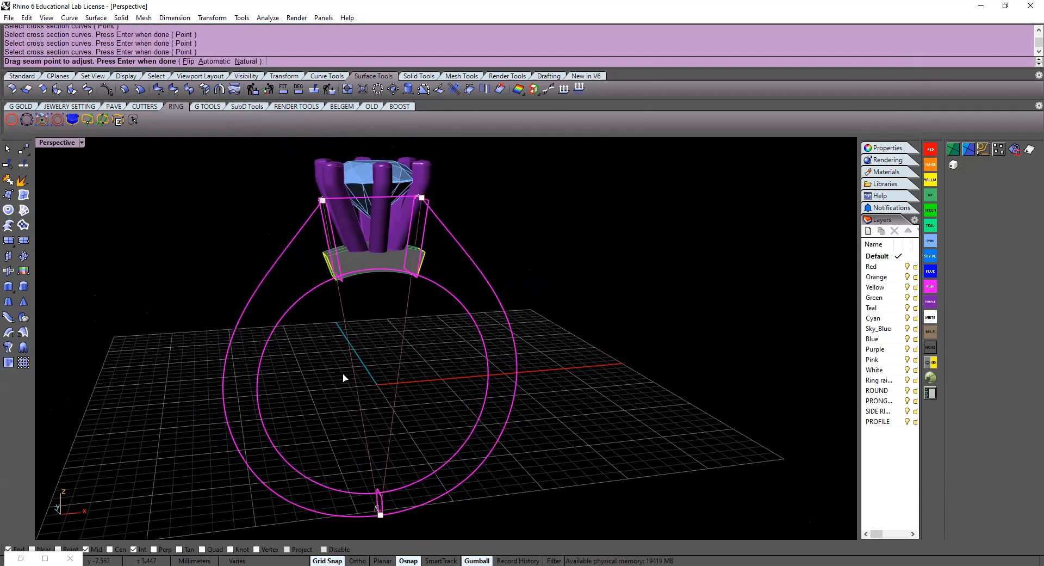
{"action": "right_click_drag", "start_coordinate": [321, 368], "coordinate": [330, 399]}
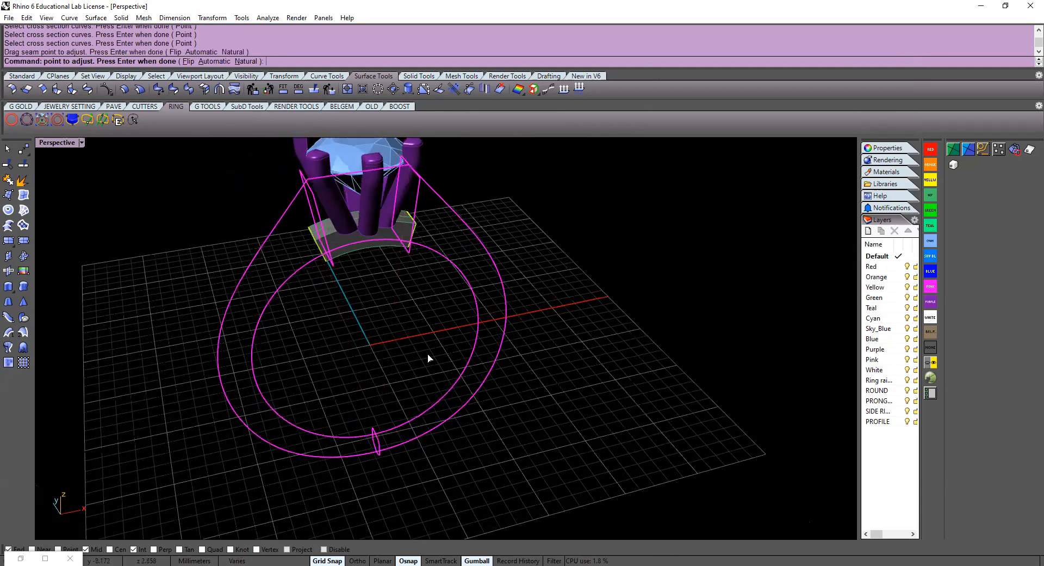
{"action": "key", "text": "Return"}
{"action": "right_click_drag", "start_coordinate": [525, 365], "coordinate": [482, 338]}
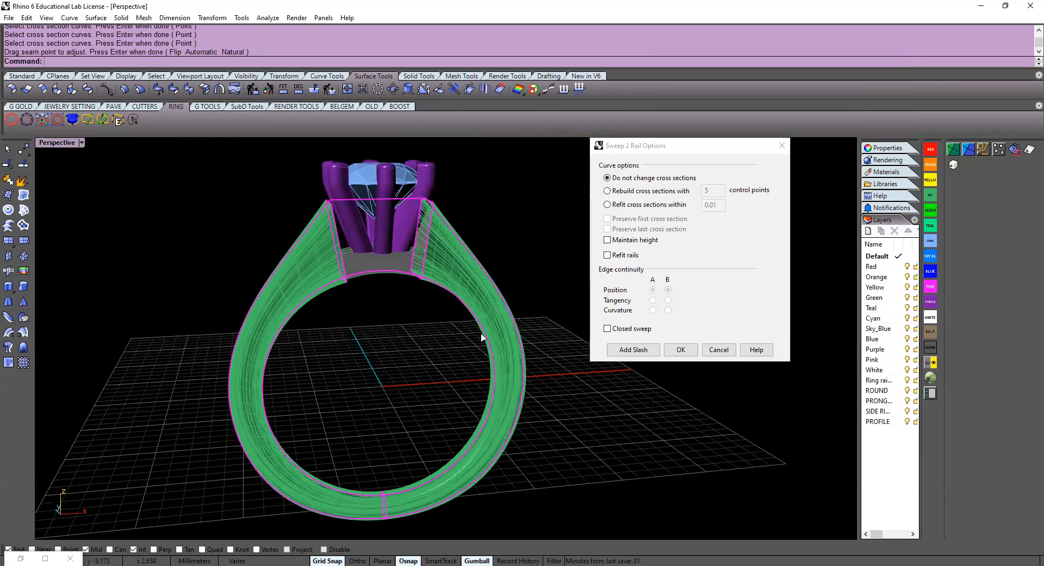
Set the Perspective viewport to Wireframe display to view the isocurves of the two-rail sweep preview
{"action": "left_click", "coordinate": [82, 142]}
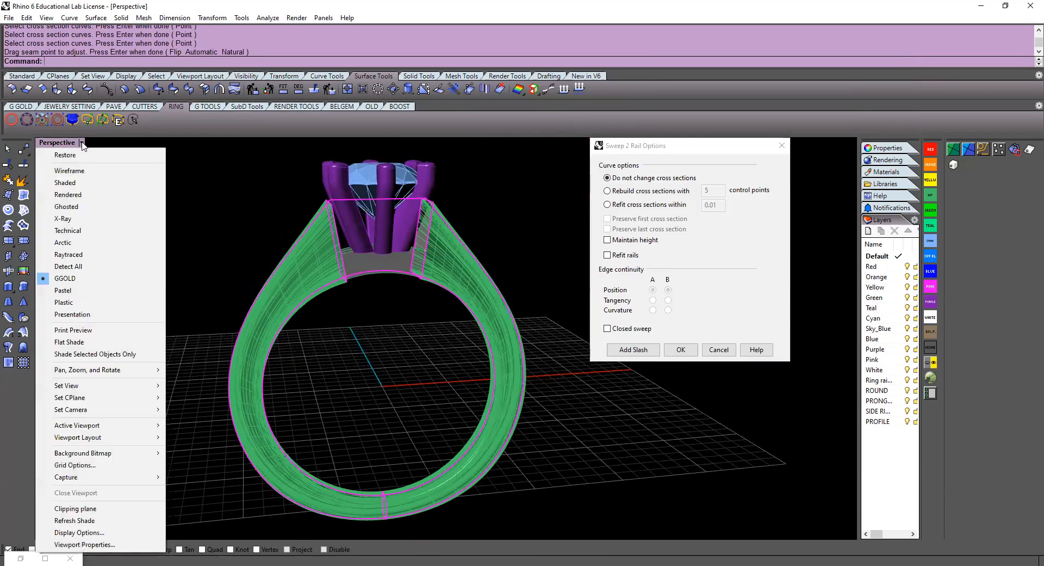
{"action": "left_click", "coordinate": [76, 170]}
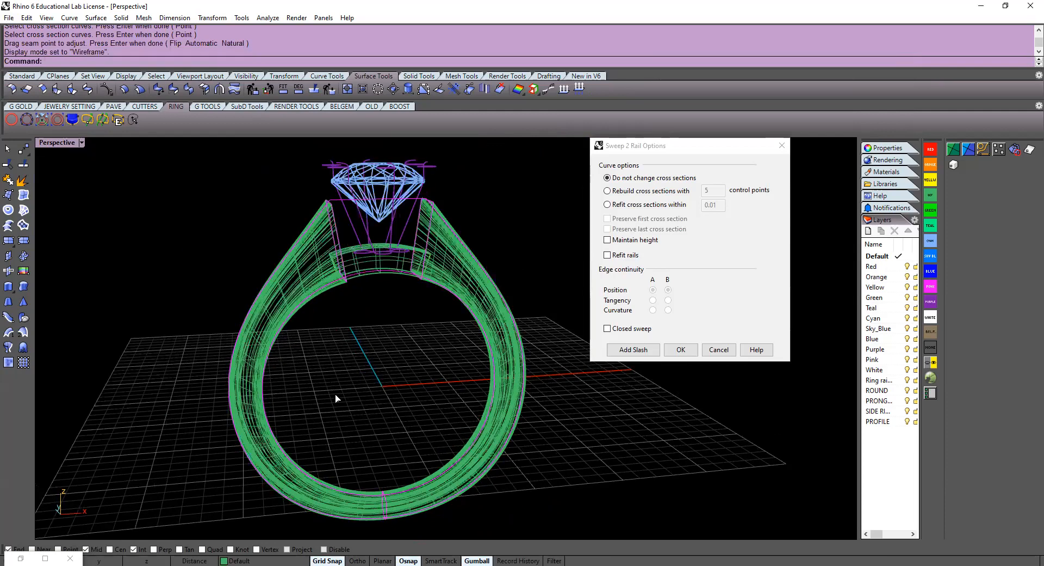
{"action": "right_click_drag", "start_coordinate": [352, 415], "coordinate": [315, 342]}
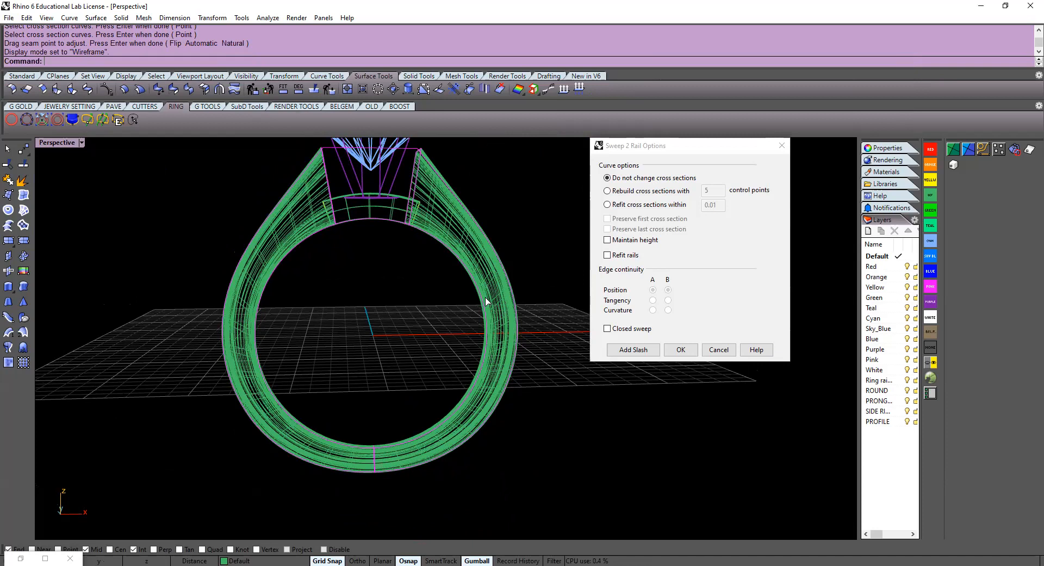
Add a slash between the inner and outer rails on each lower side of the shank and create the two-rail sweep
{"action": "left_click", "coordinate": [637, 351]}
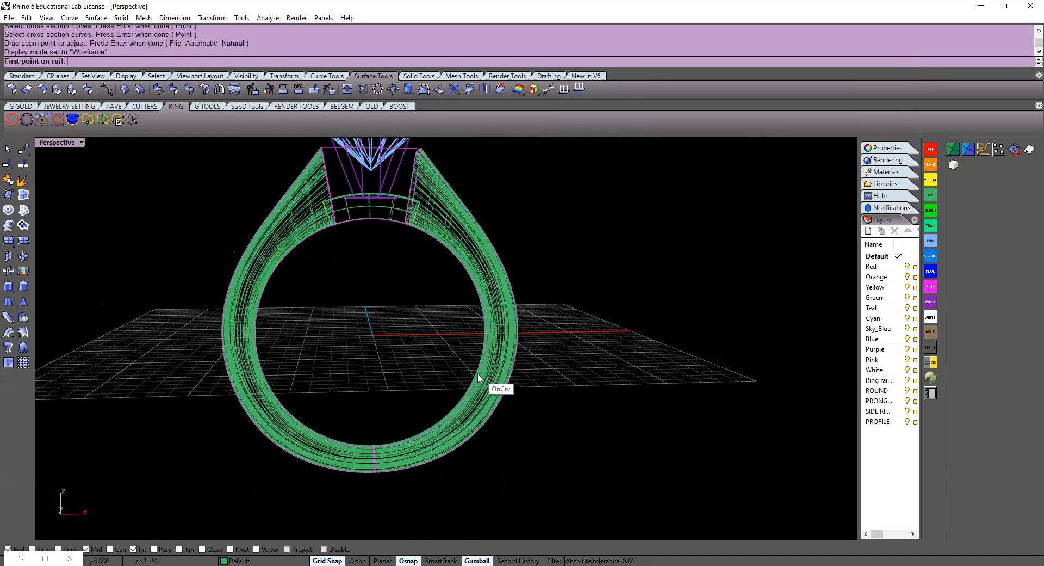
{"action": "left_click", "coordinate": [476, 379]}
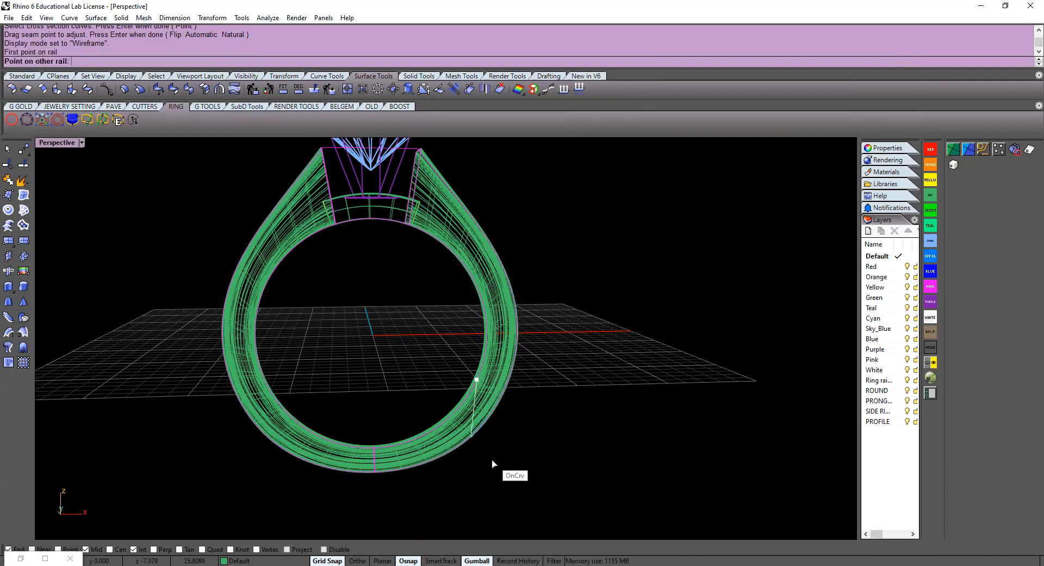
{"action": "left_click", "coordinate": [513, 399]}
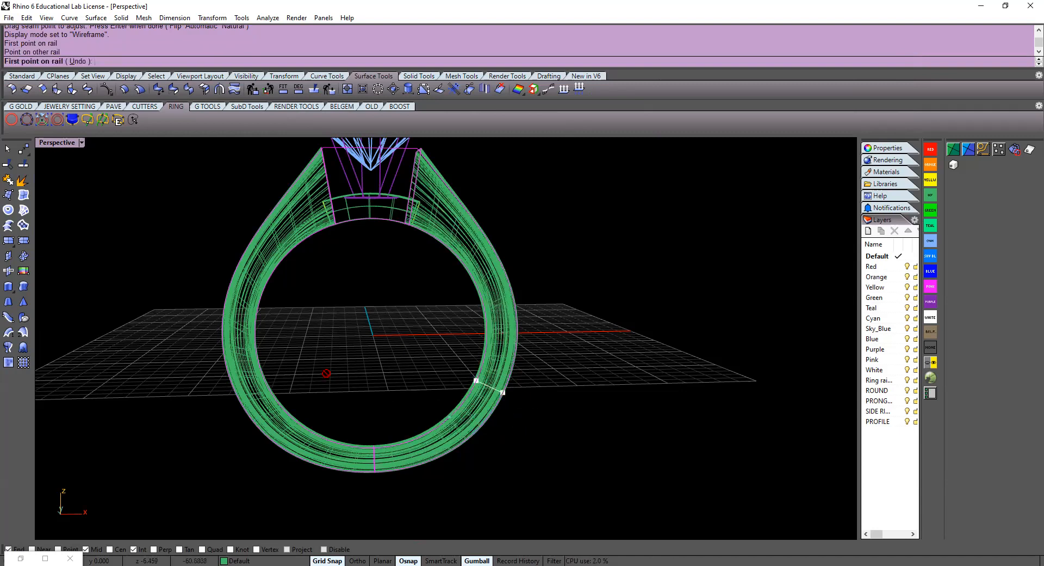
{"action": "left_click", "coordinate": [276, 397]}
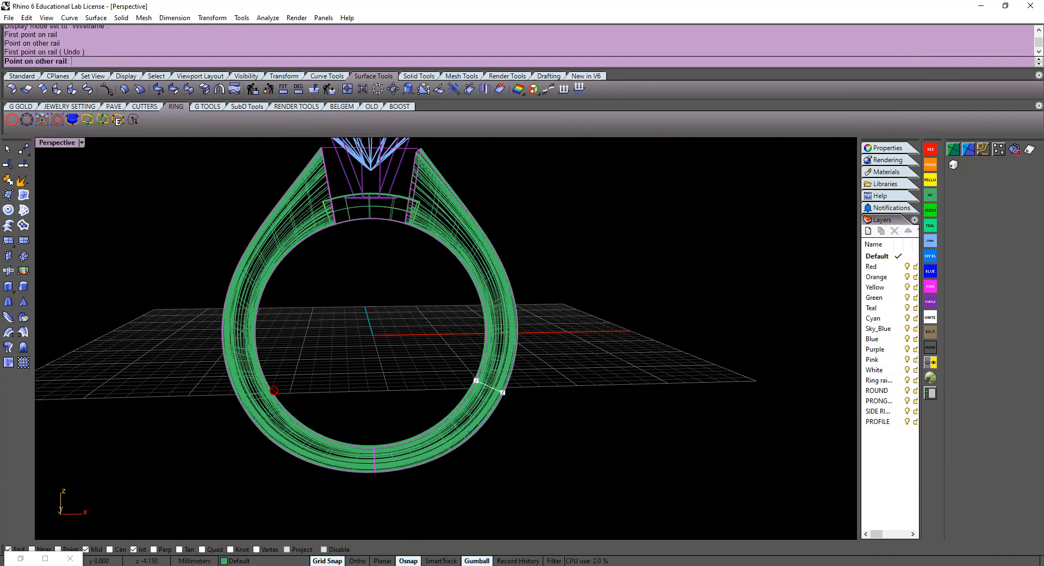
{"action": "left_click", "coordinate": [243, 416]}
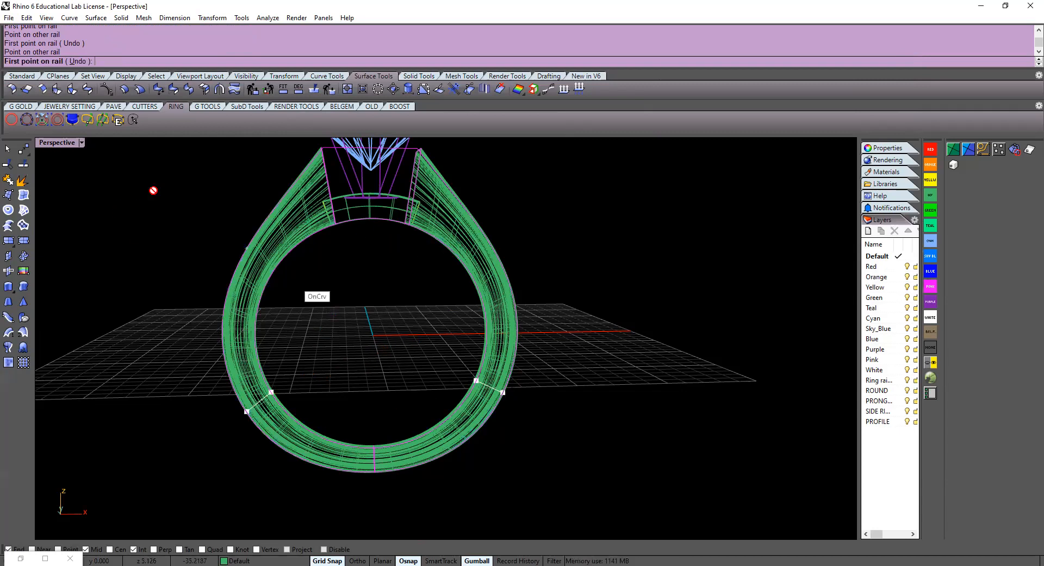
{"action": "right_click", "coordinate": [606, 302]}
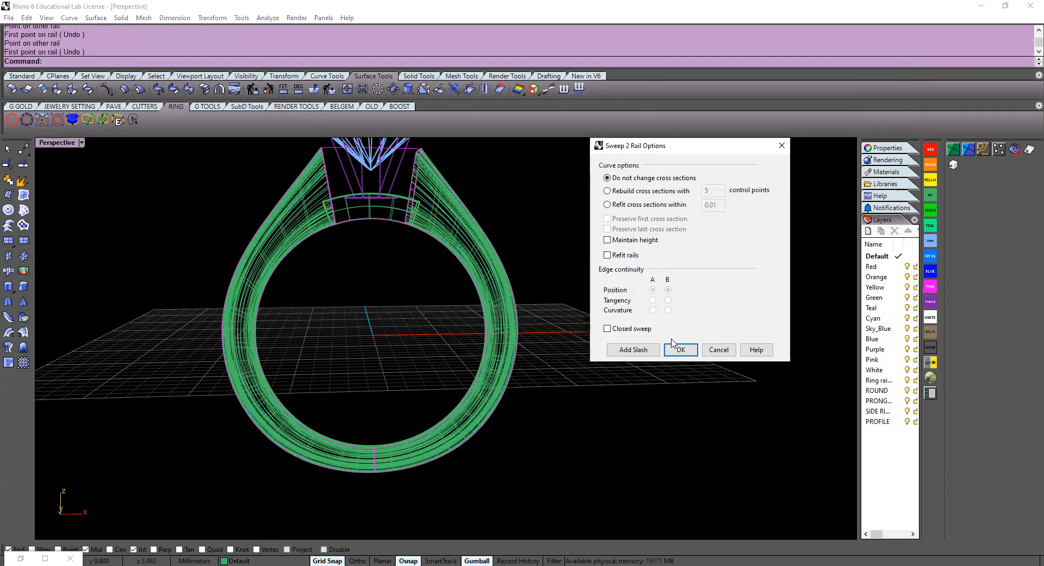
{"action": "left_click", "coordinate": [681, 350]}
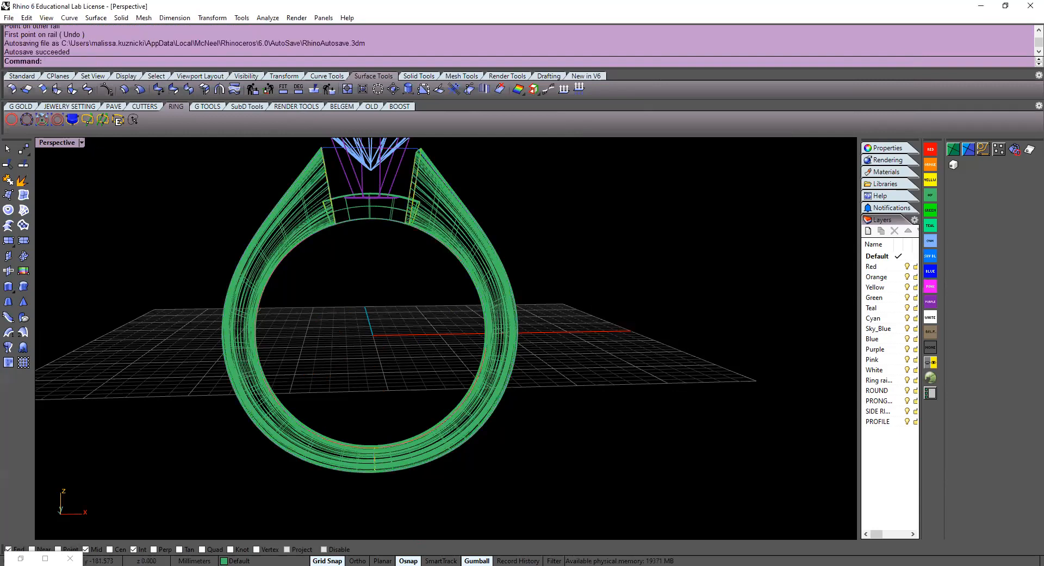
Set the Perspective viewport to Shaded display and examine the swept shank from the side and where it meets the head
{"action": "left_click", "coordinate": [81, 143]}
{"action": "left_click", "coordinate": [76, 180]}
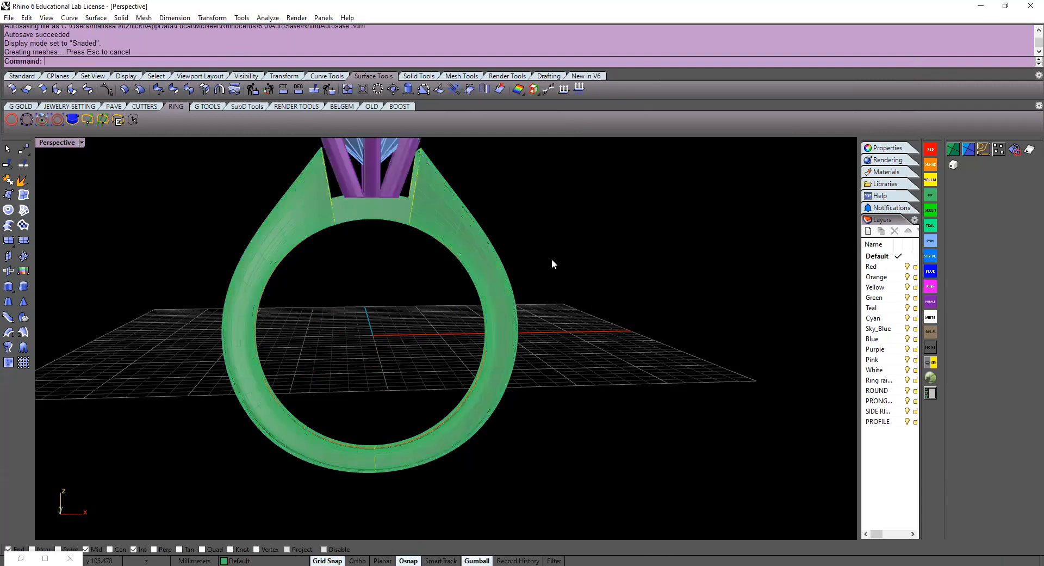
{"action": "right_click_drag", "start_coordinate": [527, 259], "coordinate": [321, 287]}
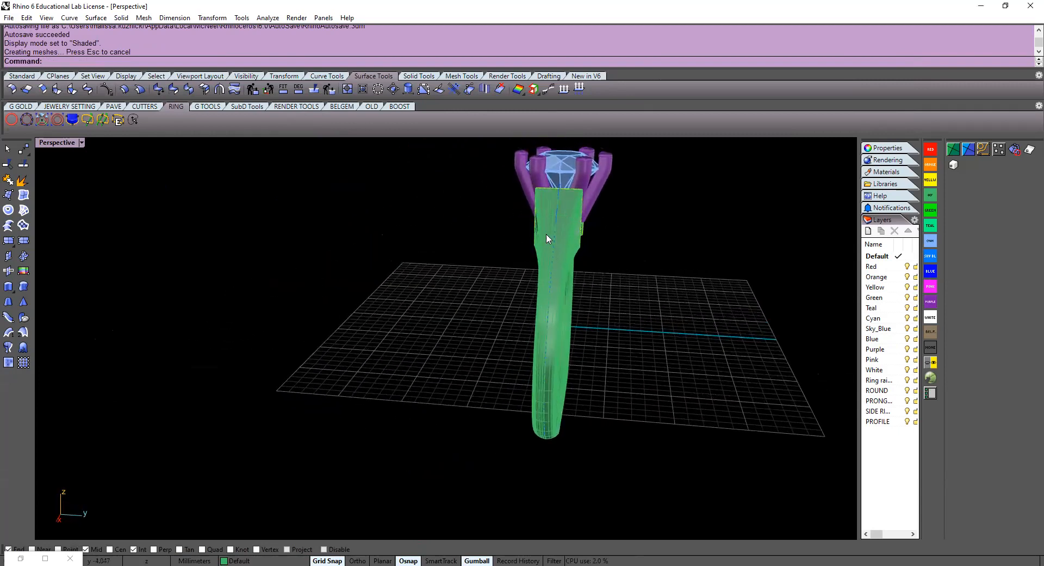
{"action": "right_click_drag", "start_coordinate": [529, 285], "coordinate": [576, 281]}
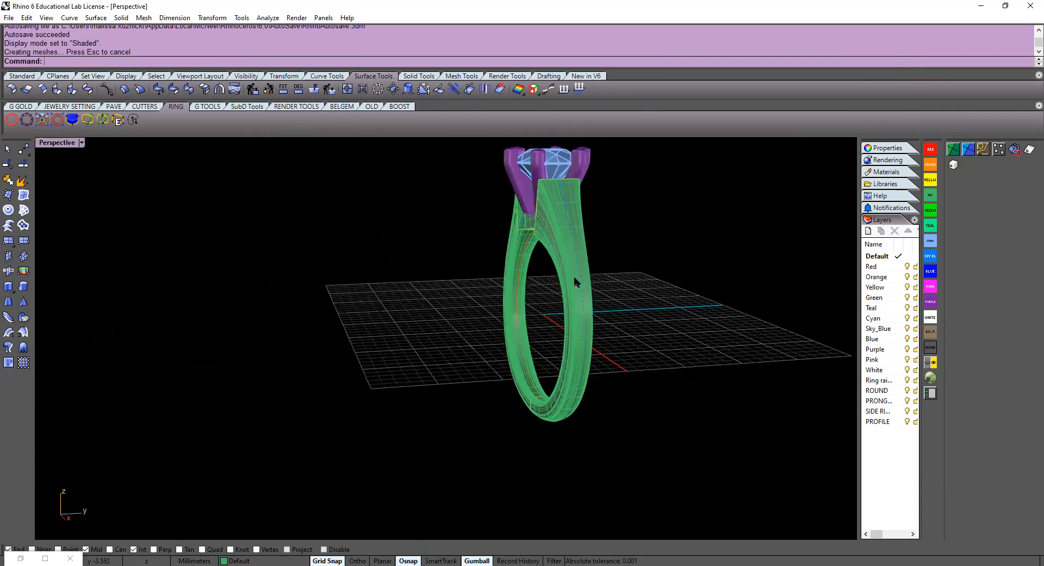
{"action": "scroll", "coordinate": [521, 232], "scroll_direction": "up", "scroll_amount": 8}
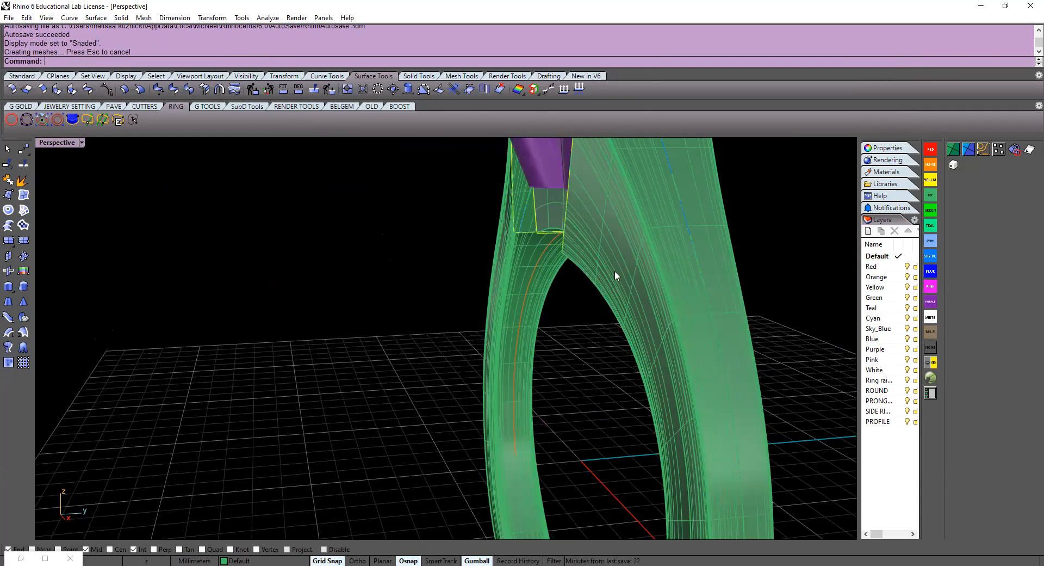
{"action": "scroll", "coordinate": [598, 285], "scroll_direction": "down", "scroll_amount": 3}
{"action": "right_click_drag", "start_coordinate": [586, 280], "coordinate": [569, 317]}
{"action": "scroll", "coordinate": [565, 289], "scroll_direction": "down", "scroll_amount": 4}
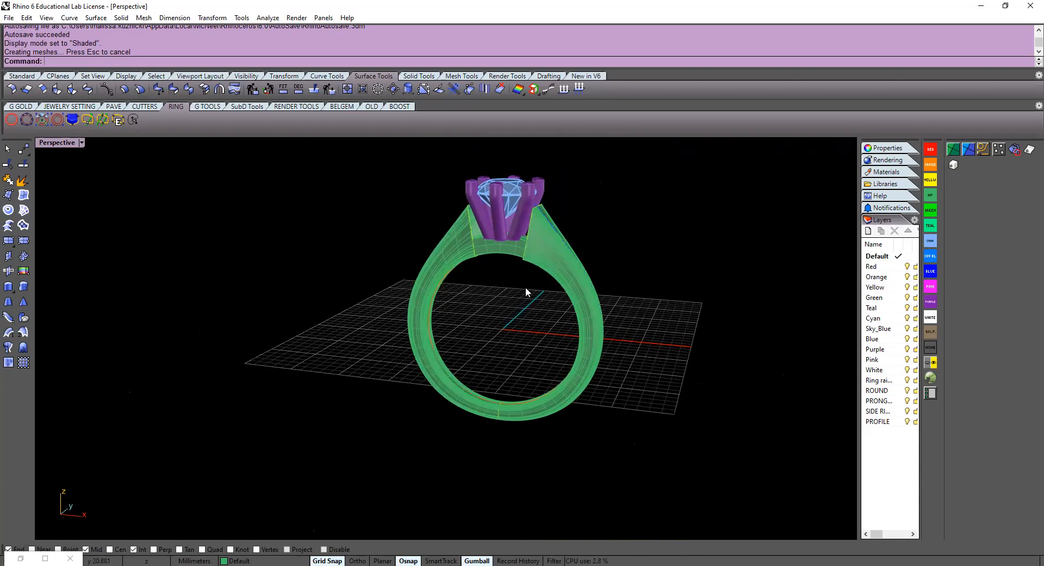
{"action": "scroll", "coordinate": [525, 286], "scroll_direction": "up", "scroll_amount": 3}
{"action": "right_click_drag", "start_coordinate": [526, 286], "coordinate": [430, 336]}
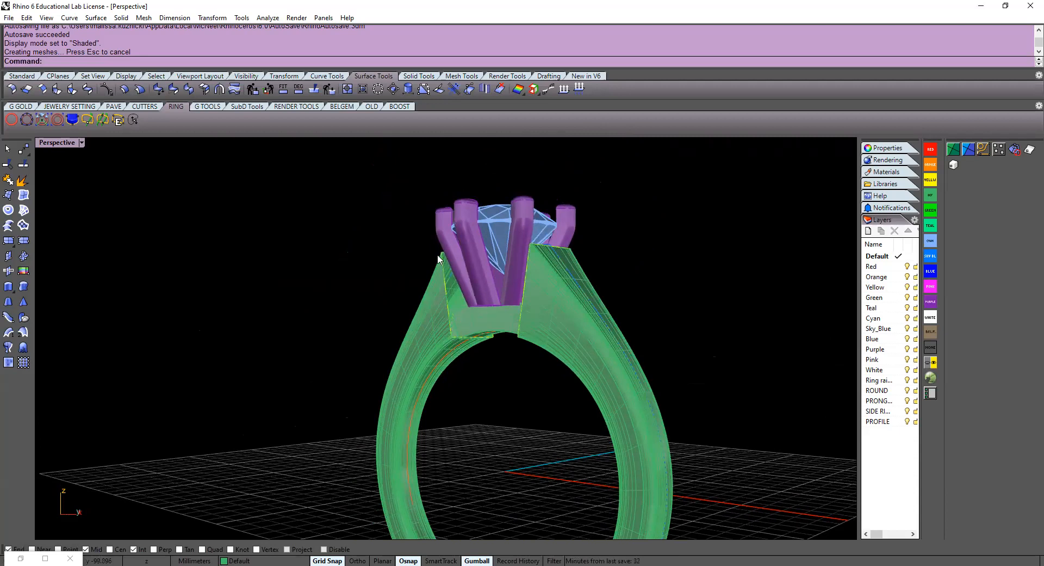
{"action": "right_click_drag", "start_coordinate": [434, 343], "coordinate": [492, 369]}
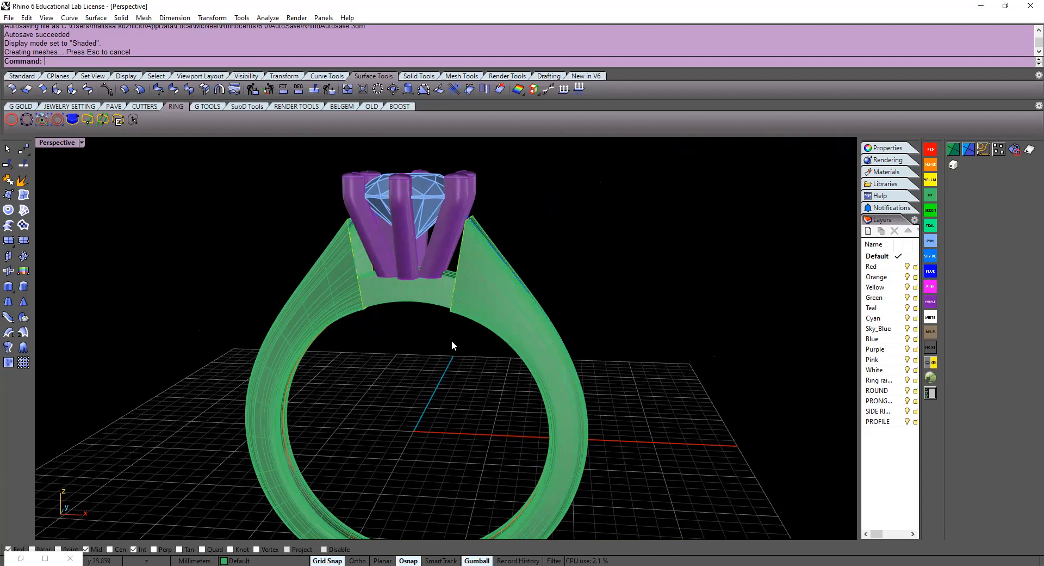
{"action": "mouse_move", "coordinate": [430, 350]}
{"action": "right_mouse_down"}
{"action": "mouse_move", "coordinate": [459, 354]}
{"action": "mouse_move", "coordinate": [422, 355]}
{"action": "right_mouse_up"}
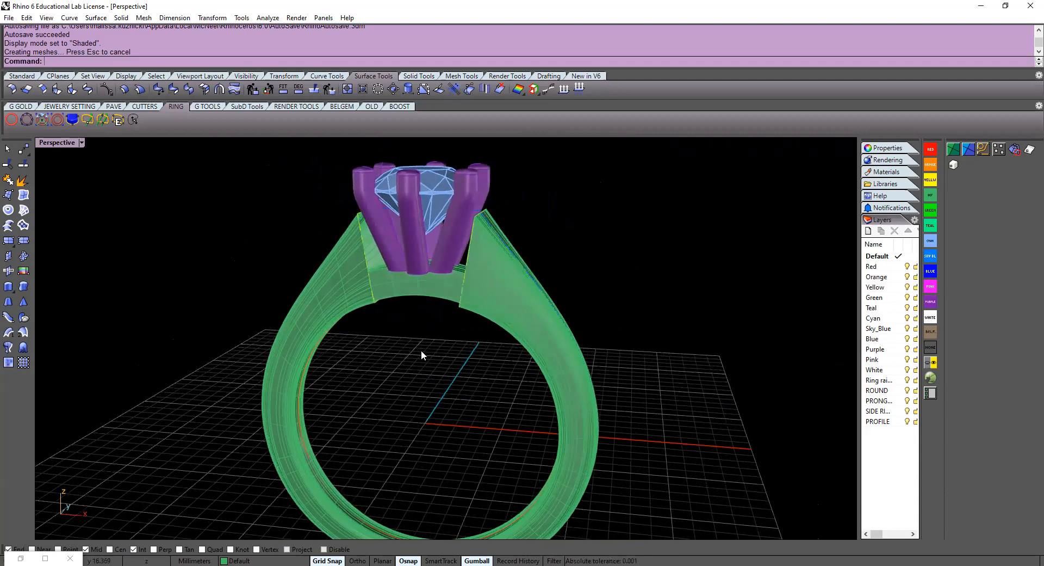
Delete the two-rail swept shank surface, keeping the small swept piece under the prong head
{"action": "left_click", "coordinate": [345, 264]}
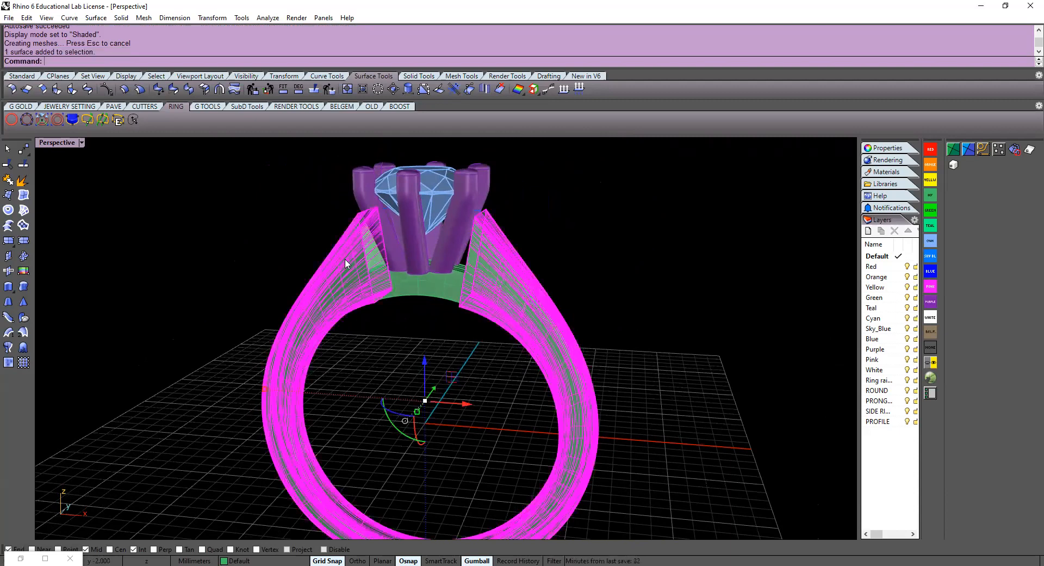
{"action": "key", "text": "Delete"}
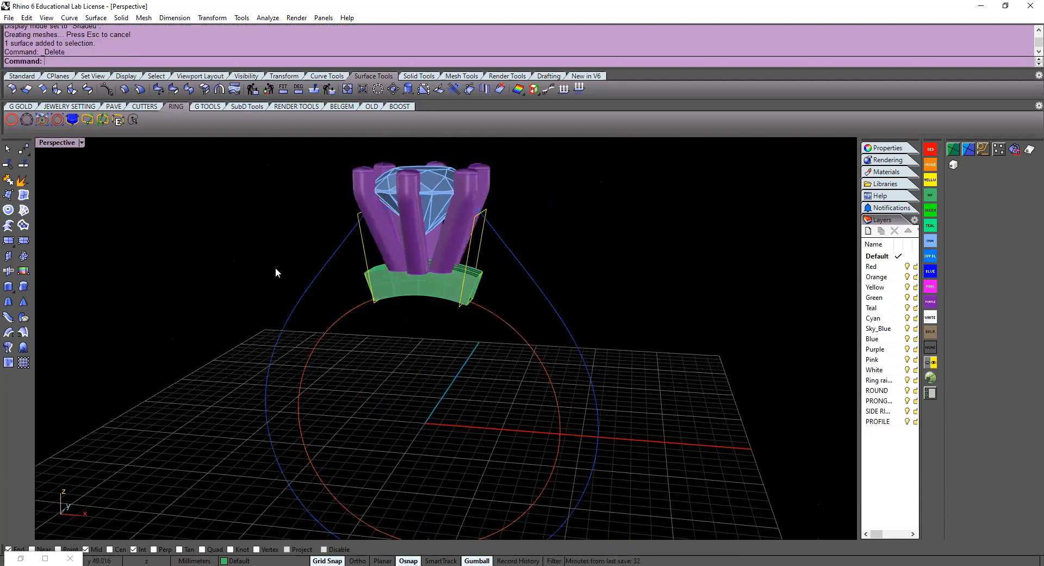
In the Top view, draw a polyline profile left of the stone with a horizontal base about 2 mm long and a side slanting outward, rising about 4 mm
{"action": "double_click", "coordinate": [52, 142]}
{"action": "double_click", "coordinate": [44, 142]}
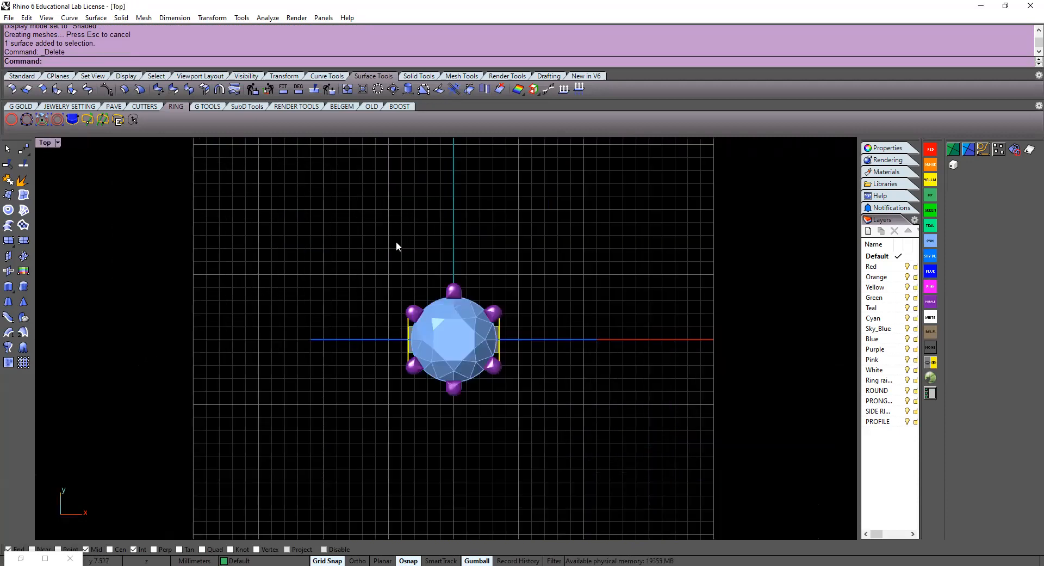
{"action": "left_click", "coordinate": [319, 76]}
{"action": "left_click", "coordinate": [330, 78]}
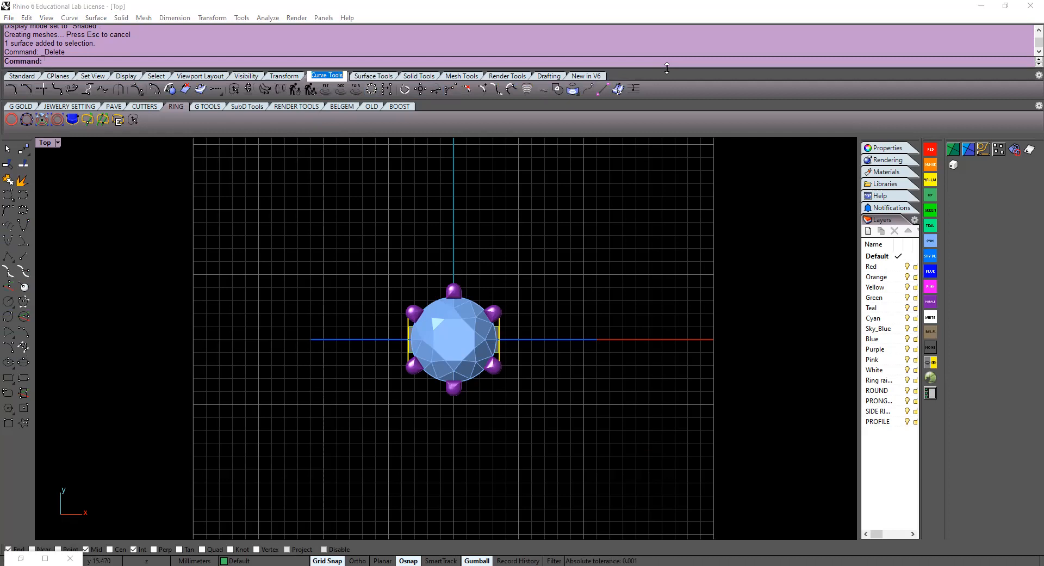
{"action": "key", "text": "Escape"}
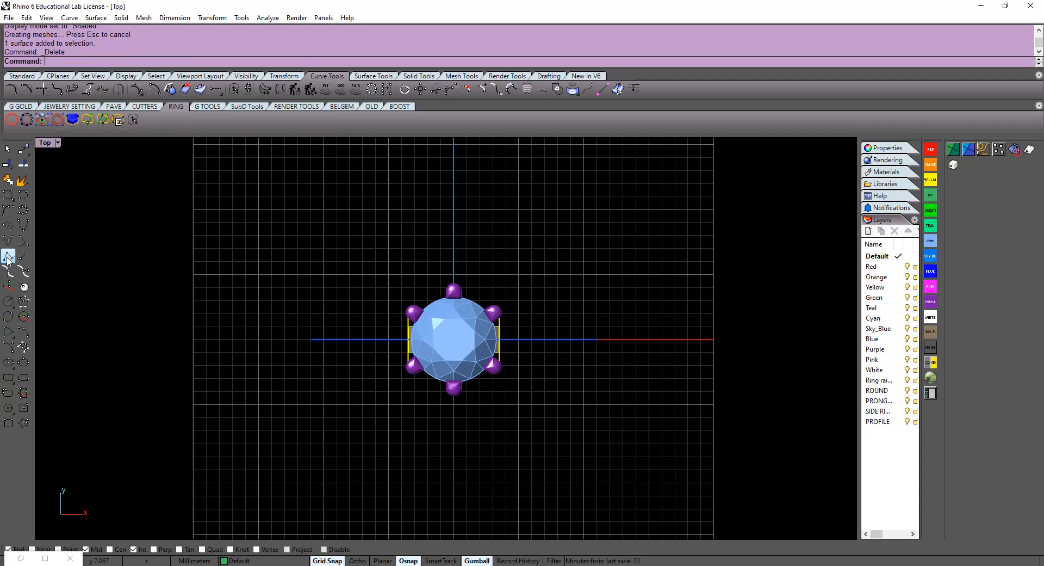
{"action": "left_click", "coordinate": [8, 256]}
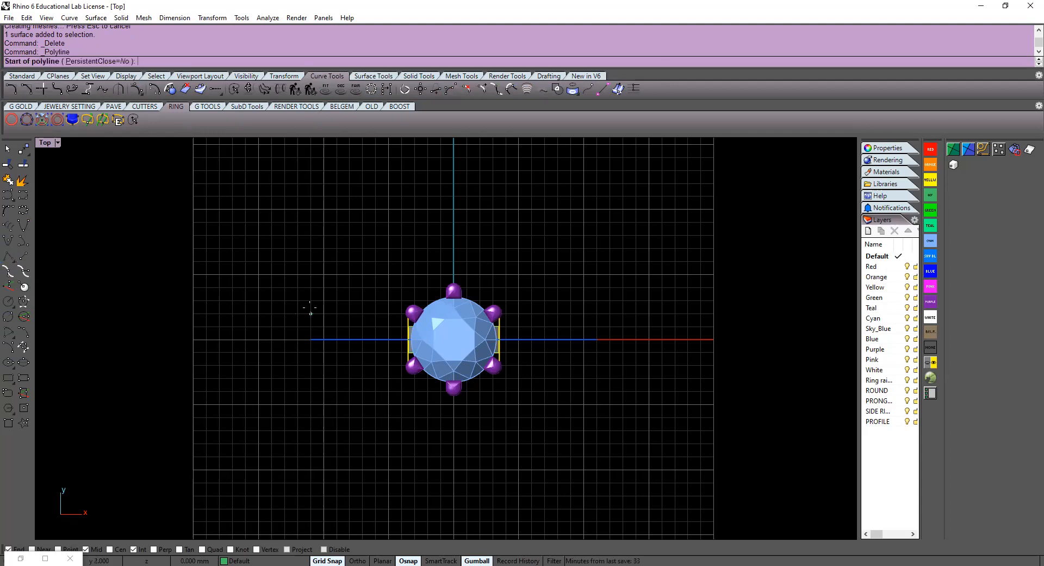
{"action": "scroll", "coordinate": [310, 308], "scroll_direction": "up", "scroll_amount": 4}
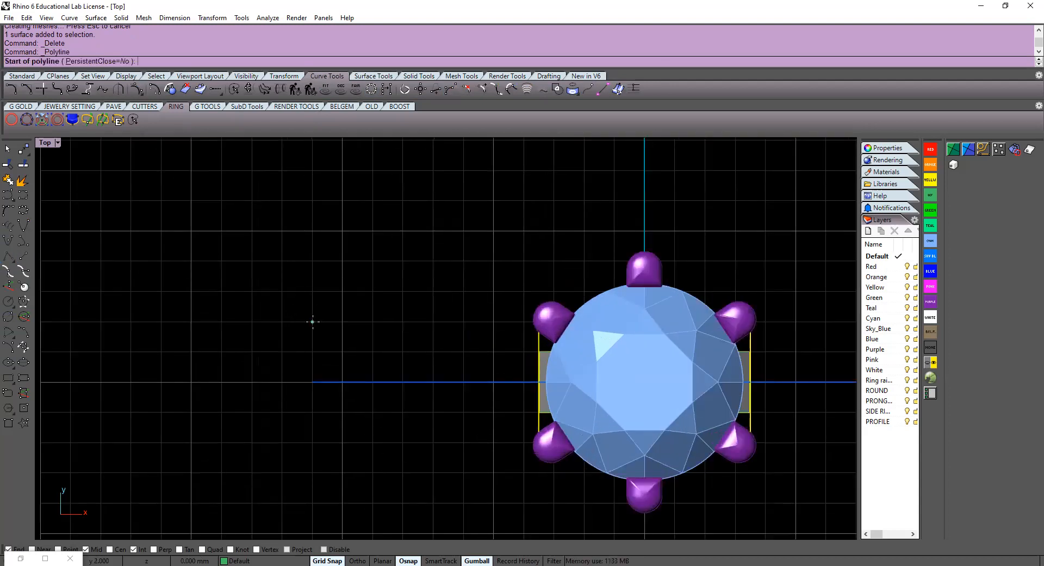
{"action": "left_click", "coordinate": [313, 321]}
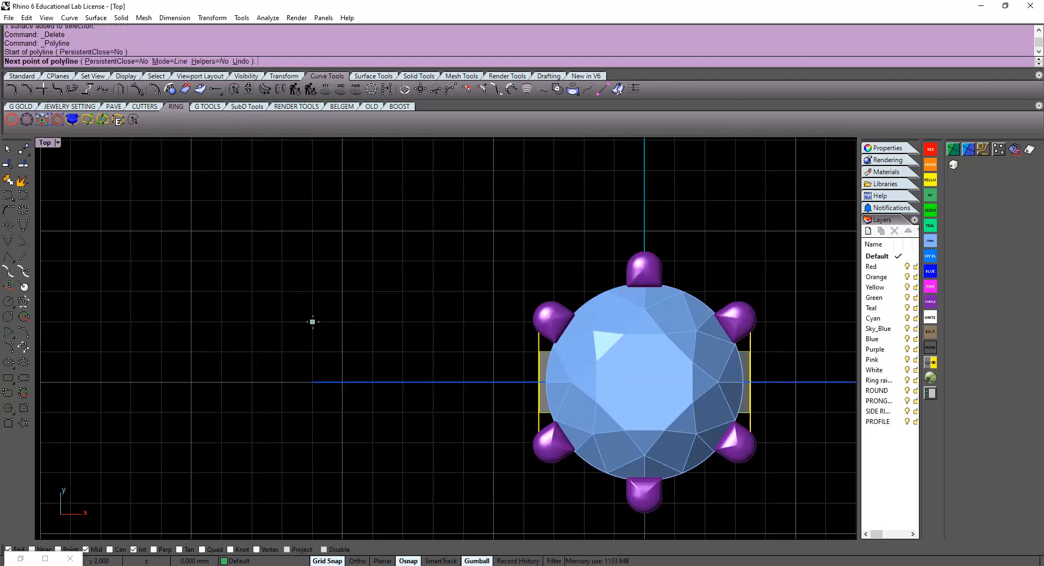
{"action": "left_click", "coordinate": [373, 322]}
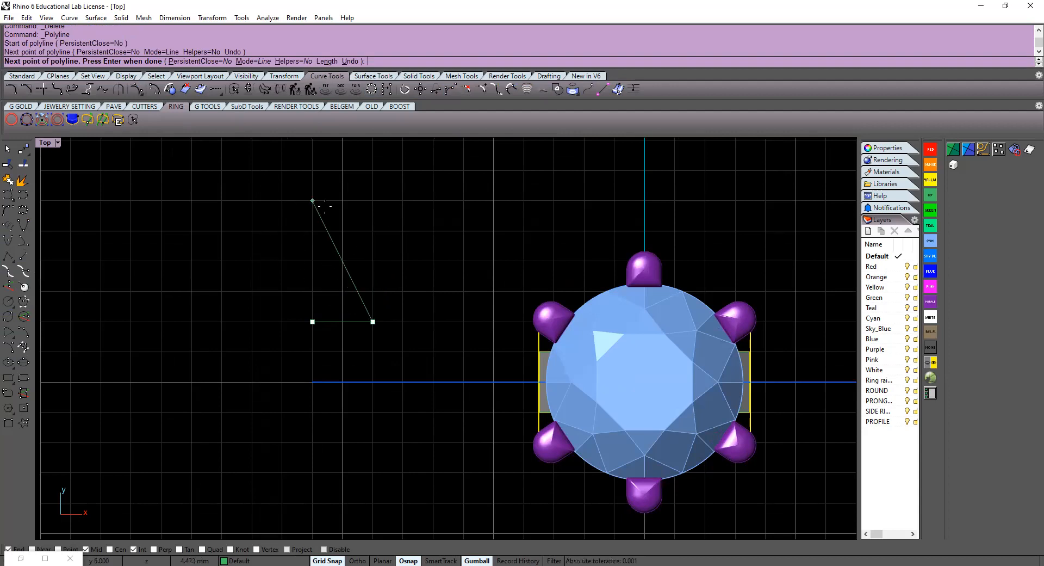
{"action": "left_click", "coordinate": [403, 200]}
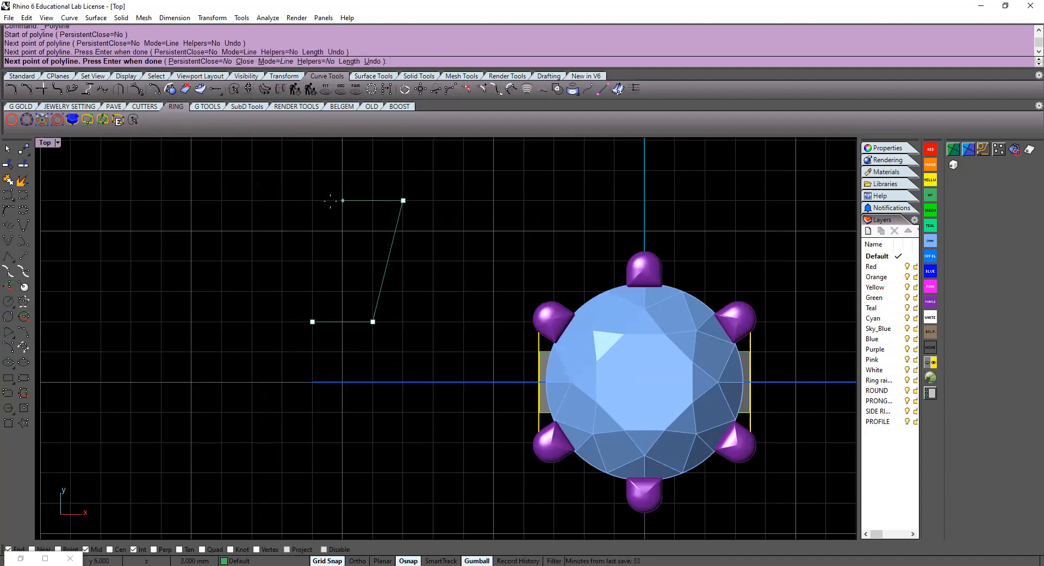
Complete the closed trapezoid polyline beside the stone, with its wide edge up and its narrow edge down
{"action": "left_click", "coordinate": [283, 201]}
{"action": "left_click", "coordinate": [313, 321]}
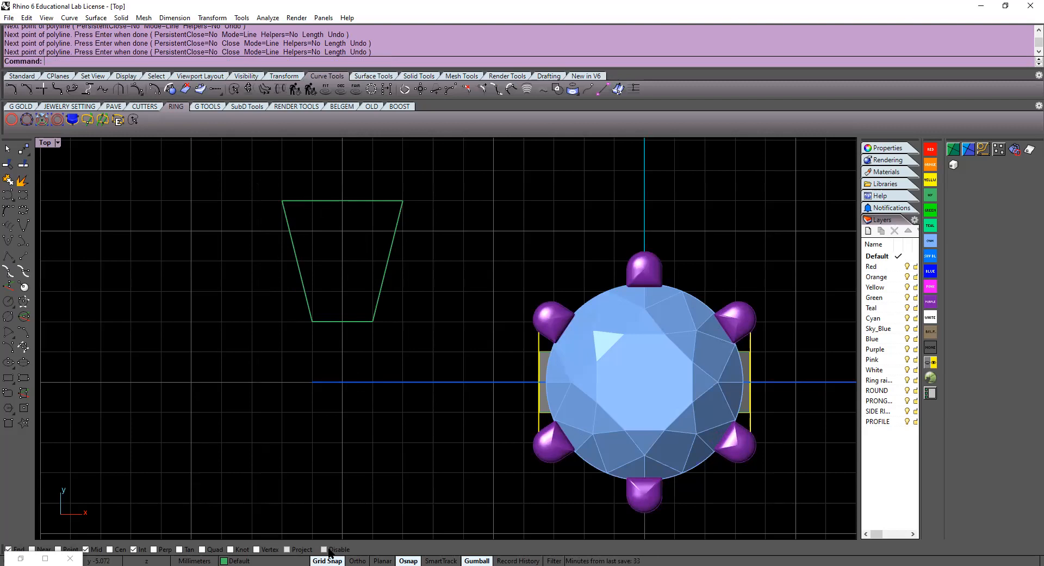
{"action": "left_click", "coordinate": [23, 256]}
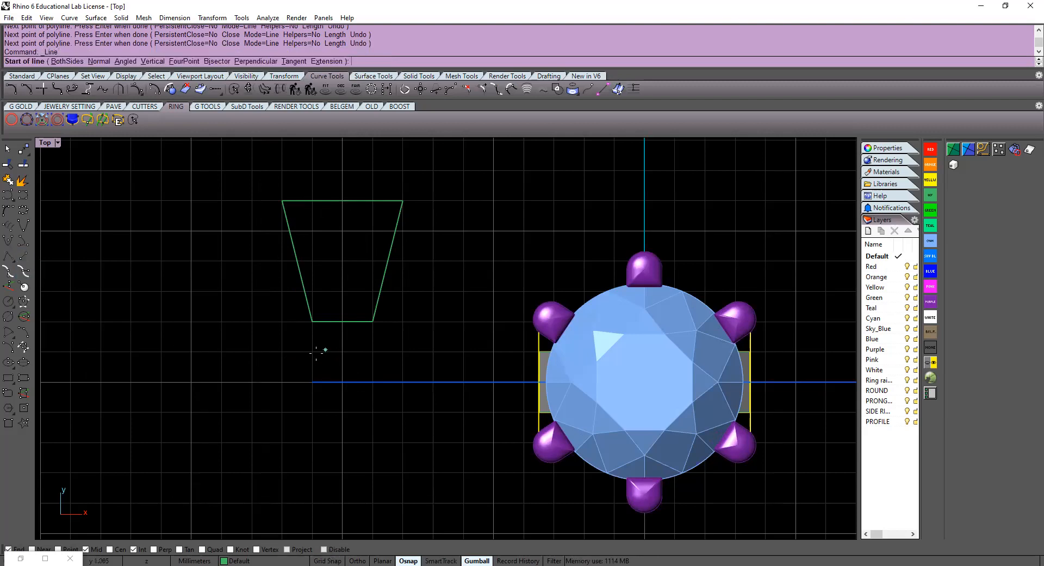
{"action": "left_click", "coordinate": [354, 372]}
{"action": "left_click", "coordinate": [391, 341]}
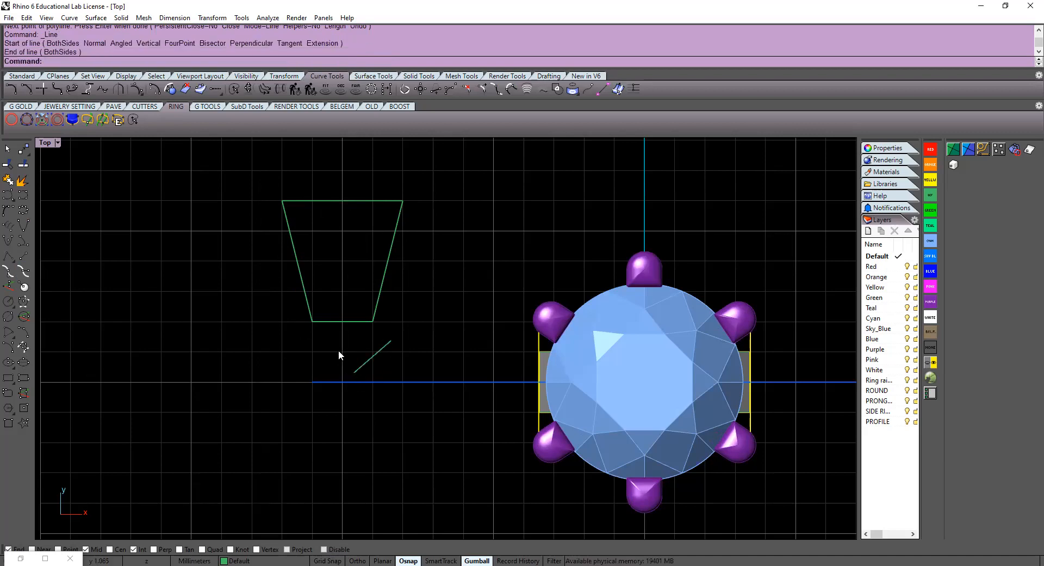
{"action": "key", "text": "ctrl+z"}
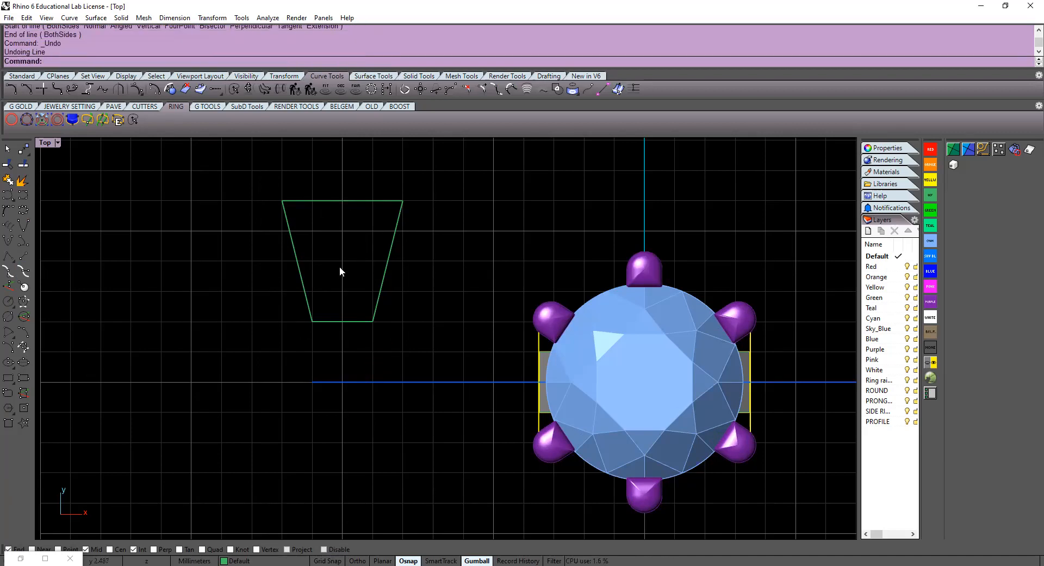
In the Perspective view, start Profile Along 2 Curves using the orange inner ring rail and the blue outer shank curve
{"action": "double_click", "coordinate": [46, 143]}
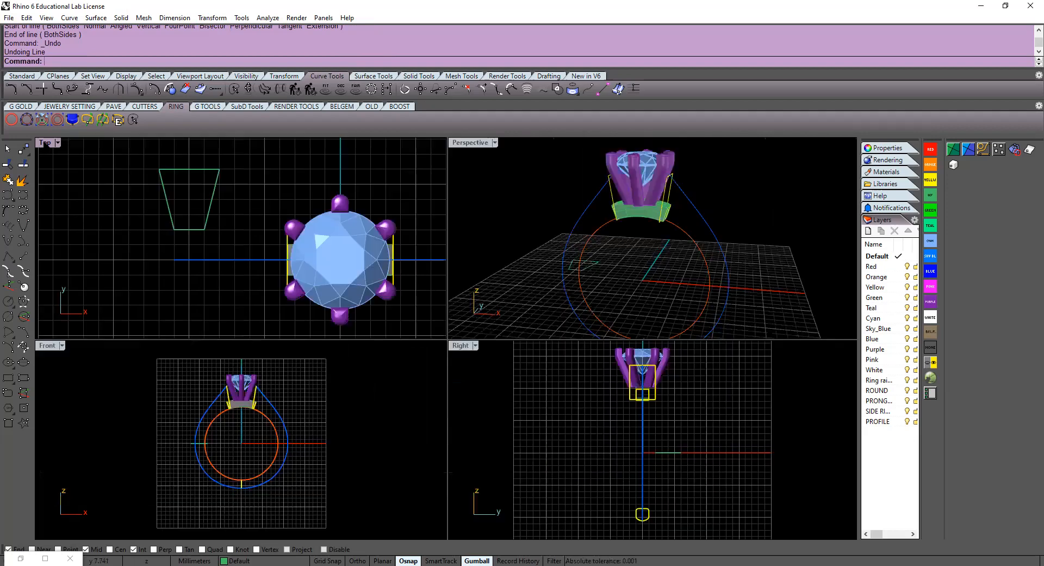
{"action": "double_click", "coordinate": [471, 143]}
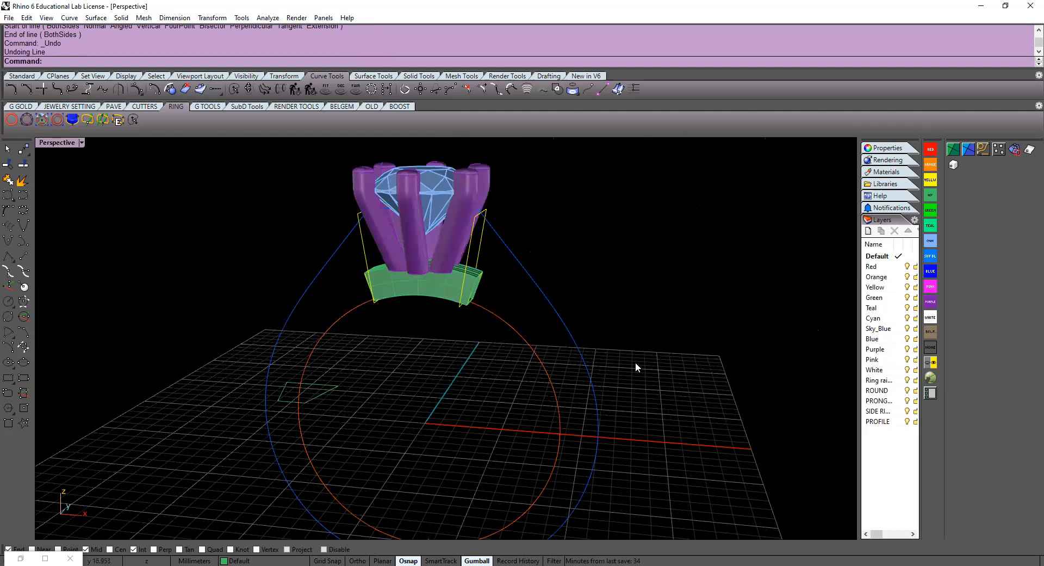
{"action": "right_click_drag", "start_coordinate": [445, 380], "coordinate": [392, 384]}
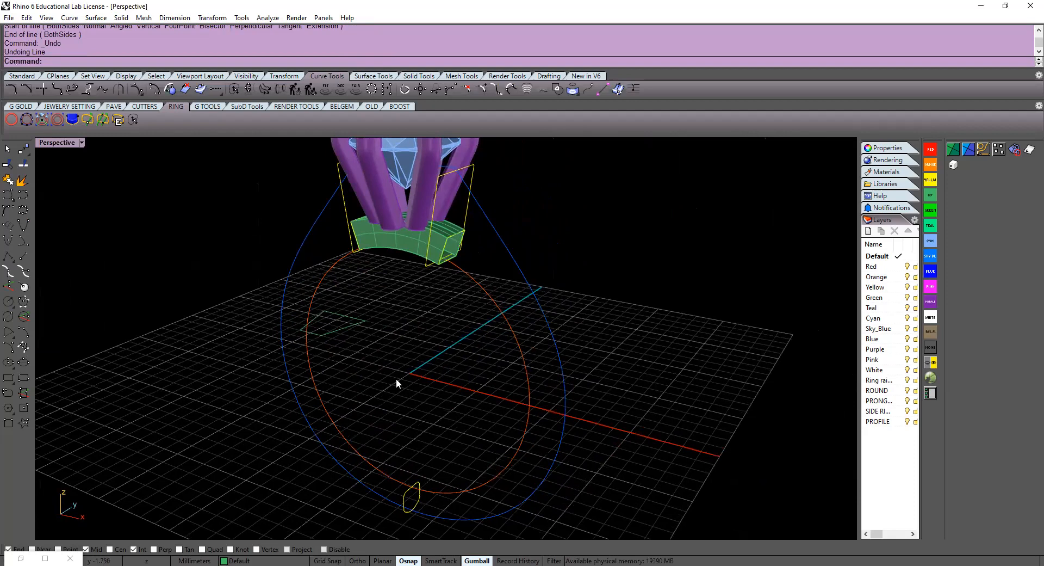
{"action": "left_click", "coordinate": [102, 120]}
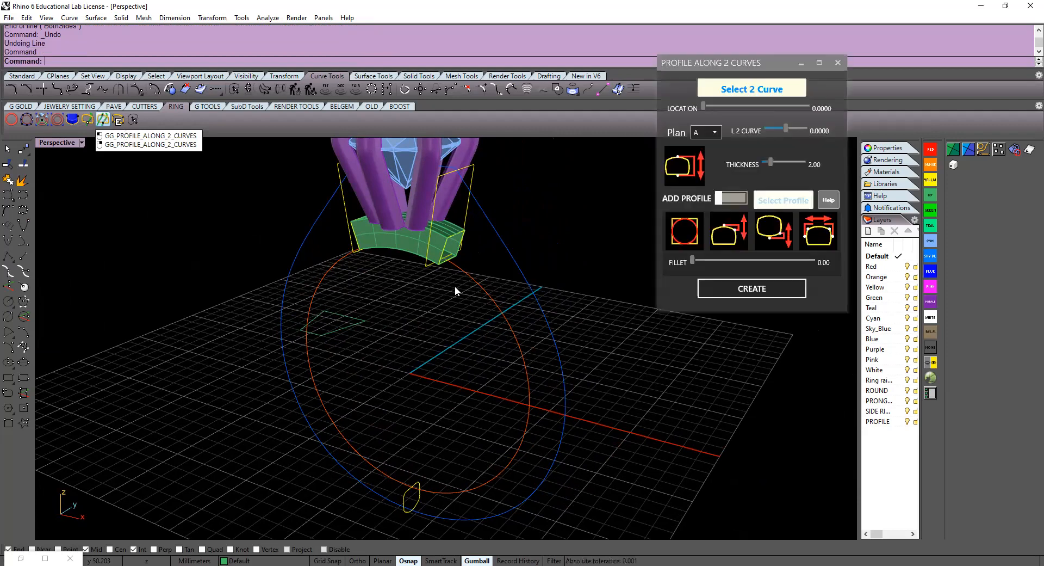
{"action": "left_click", "coordinate": [488, 291]}
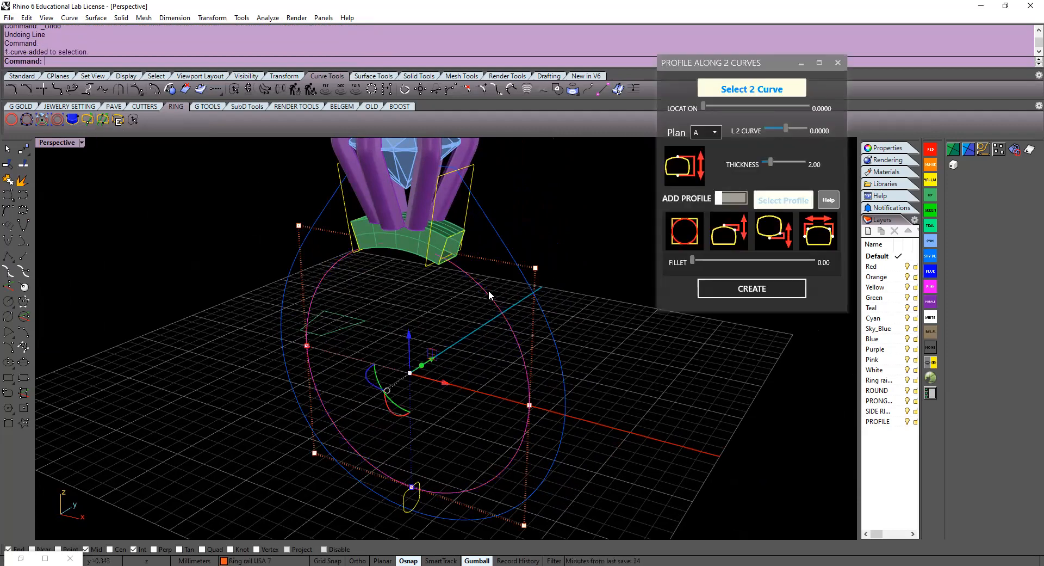
{"action": "left_click", "coordinate": [507, 241]}
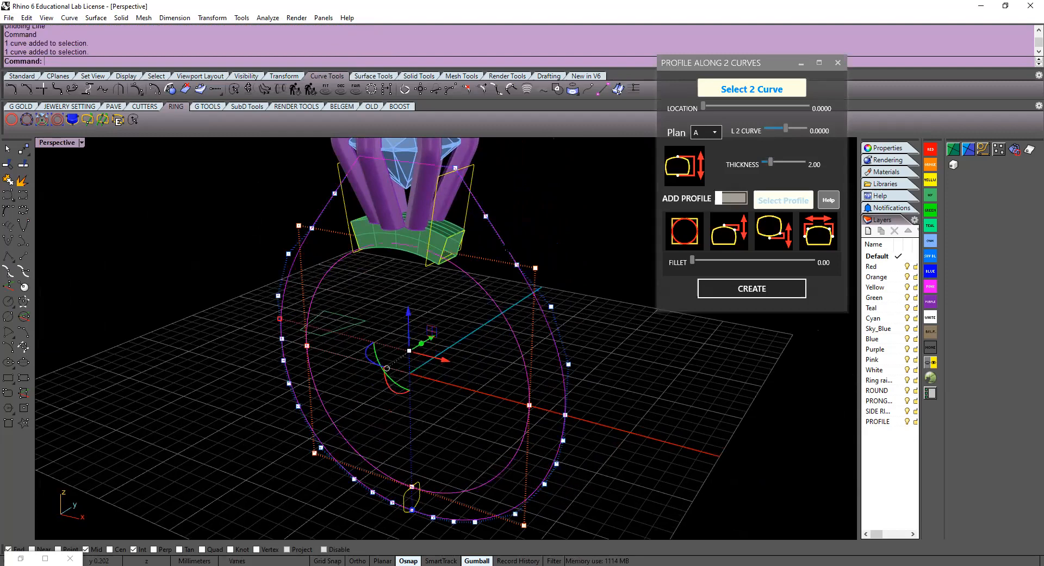
{"action": "left_click", "coordinate": [732, 96]}
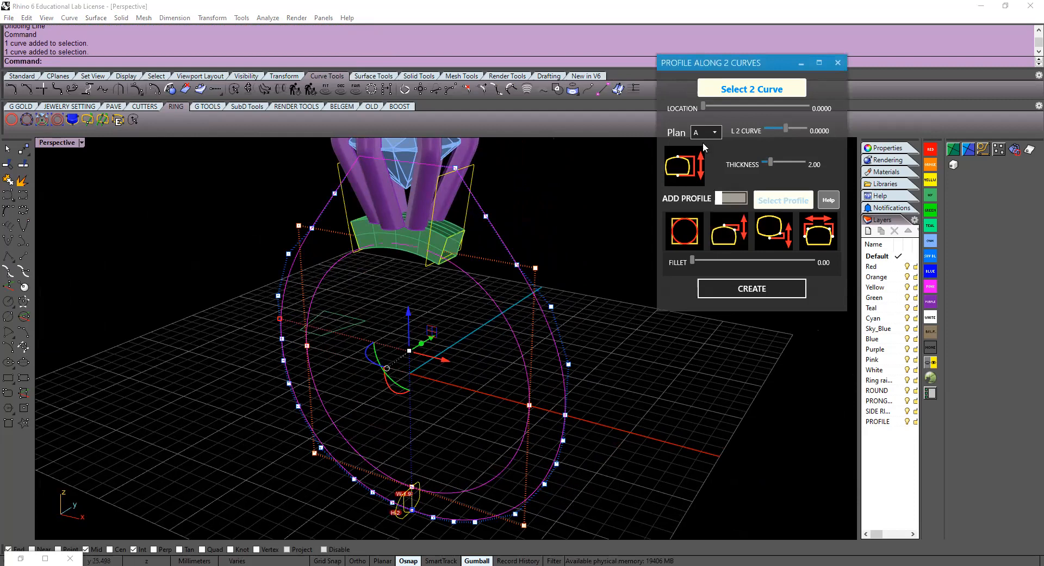
Set the profile to plan D and place it at location 0.4512, beside the end of the green bridge
{"action": "left_click", "coordinate": [715, 132]}
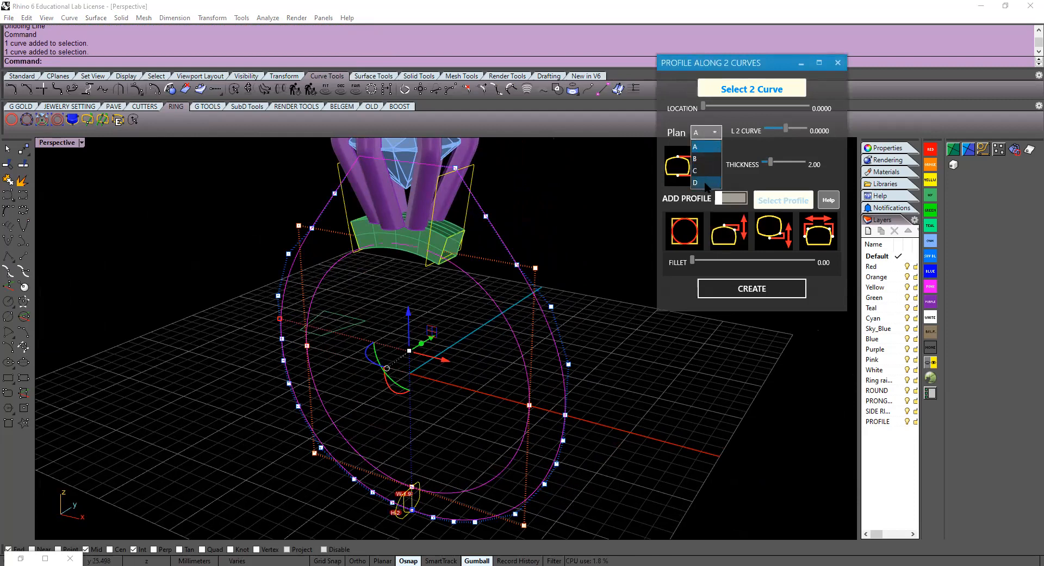
{"action": "left_click", "coordinate": [706, 183]}
{"action": "left_click_drag", "start_coordinate": [704, 106], "coordinate": [751, 106]}
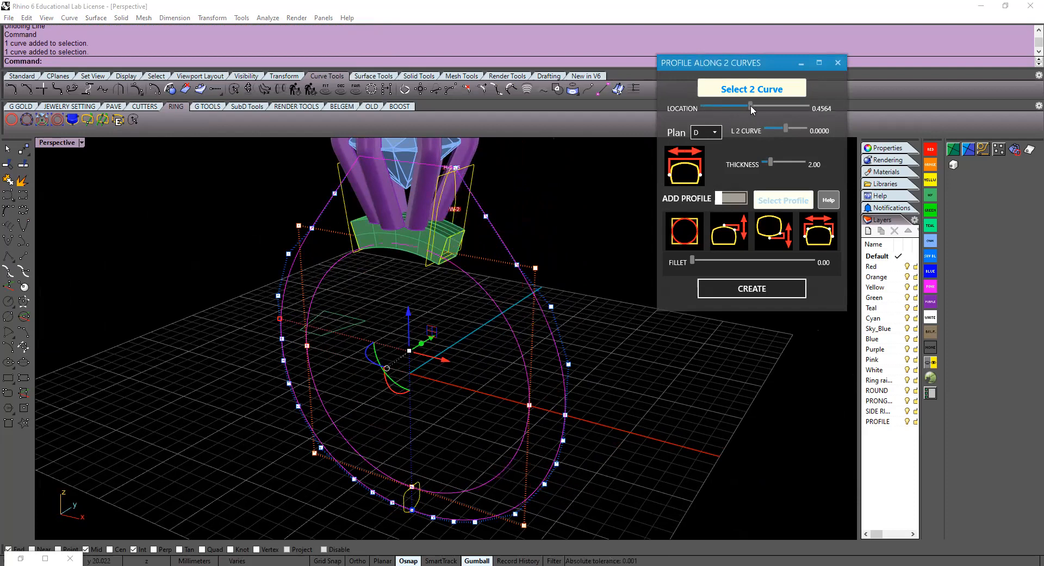
{"action": "right_click_drag", "start_coordinate": [545, 246], "coordinate": [613, 211]}
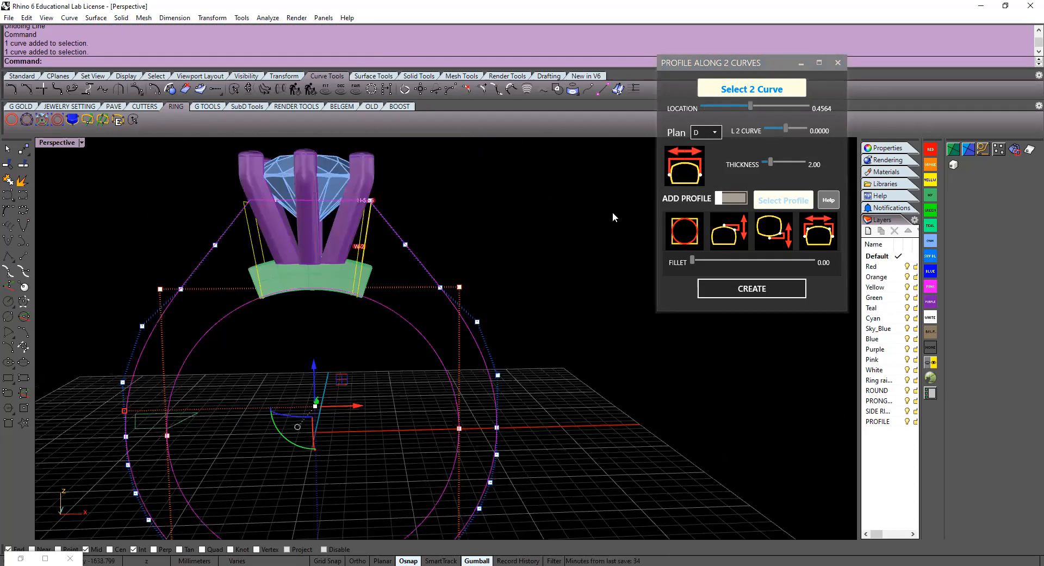
{"action": "left_click", "coordinate": [751, 107]}
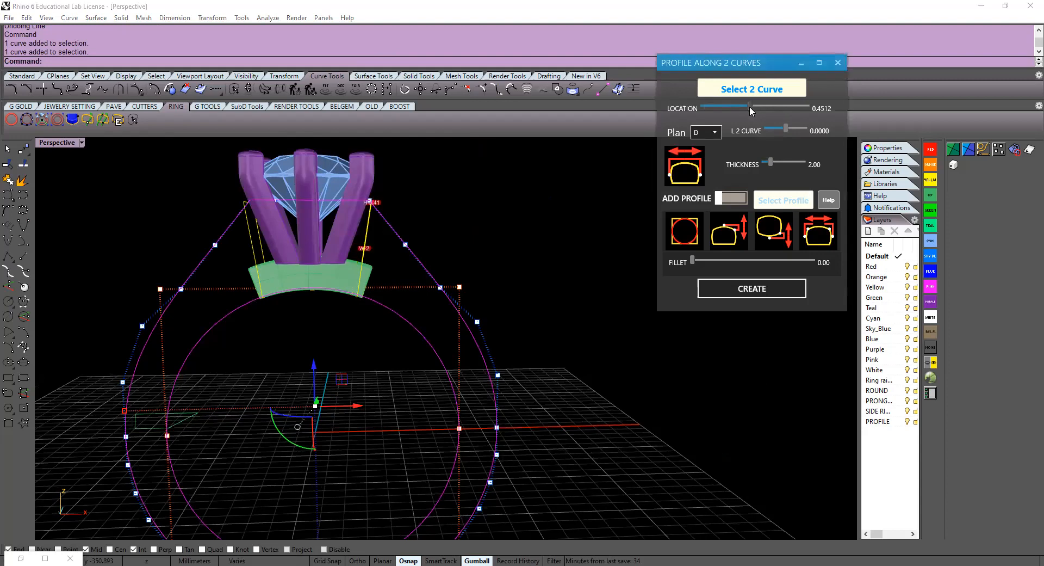
{"action": "right_click_drag", "start_coordinate": [601, 233], "coordinate": [497, 262]}
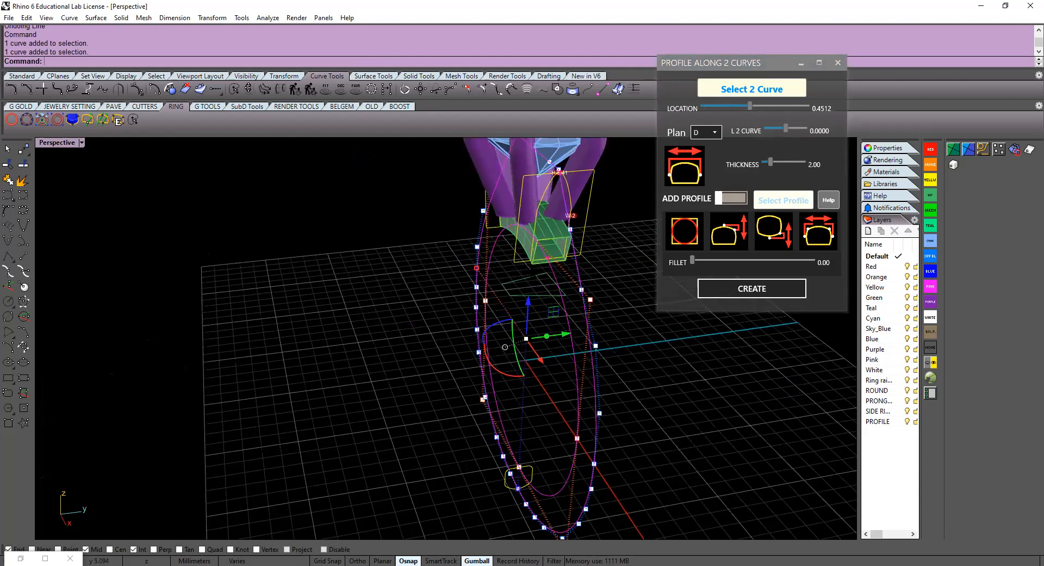
{"action": "scroll", "coordinate": [533, 272], "scroll_direction": "up", "scroll_amount": 5}
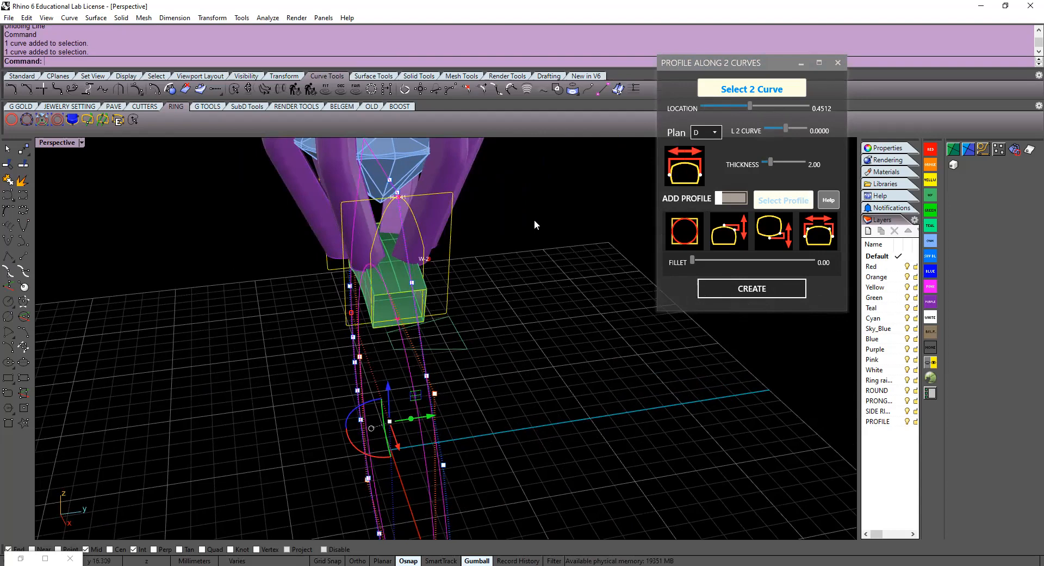
Enable a custom added profile and assign the drawn trapezoid to it
{"action": "left_click", "coordinate": [725, 199]}
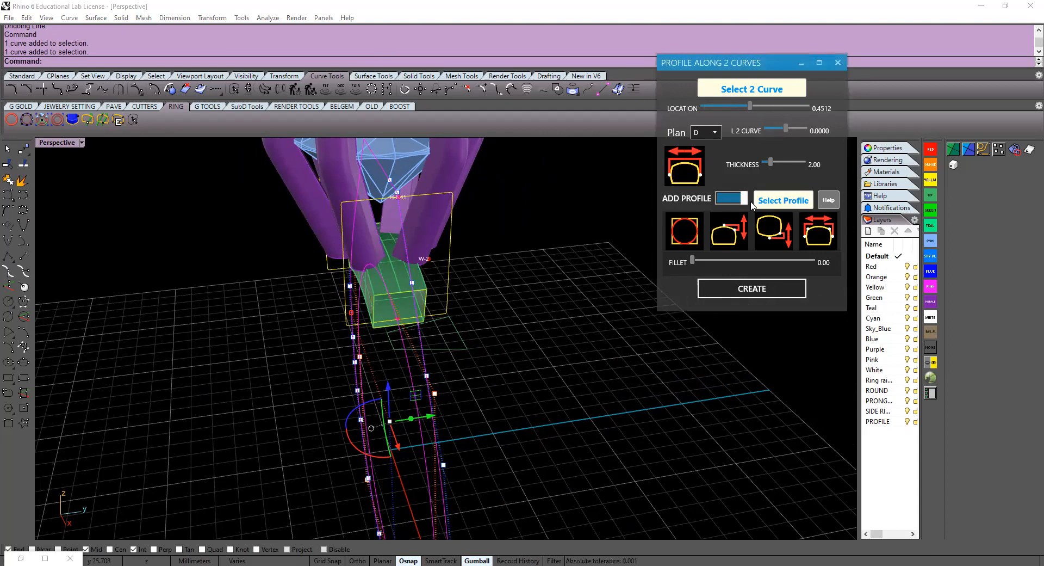
{"action": "left_click", "coordinate": [778, 202]}
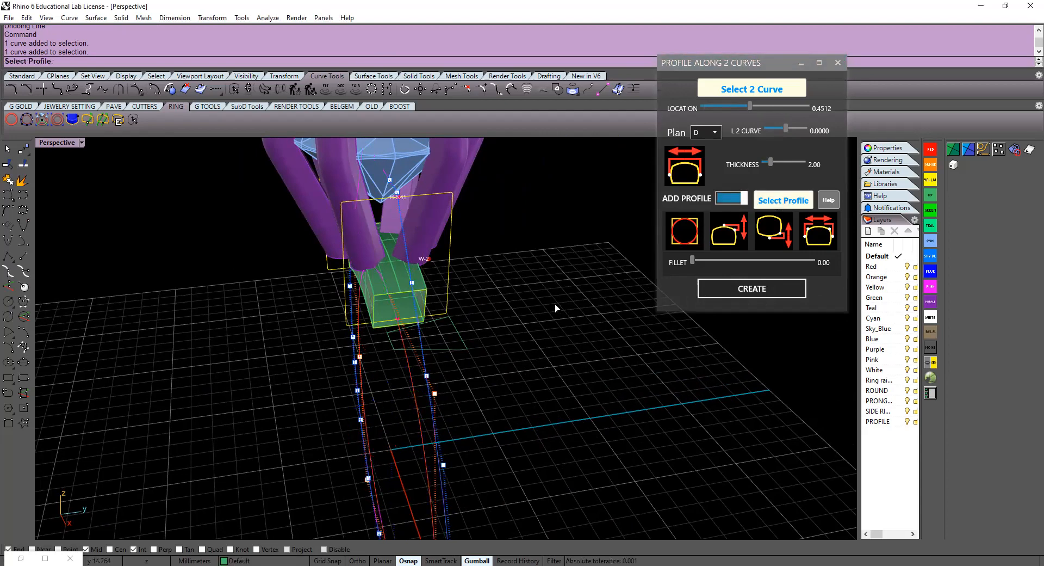
{"action": "left_click", "coordinate": [466, 350]}
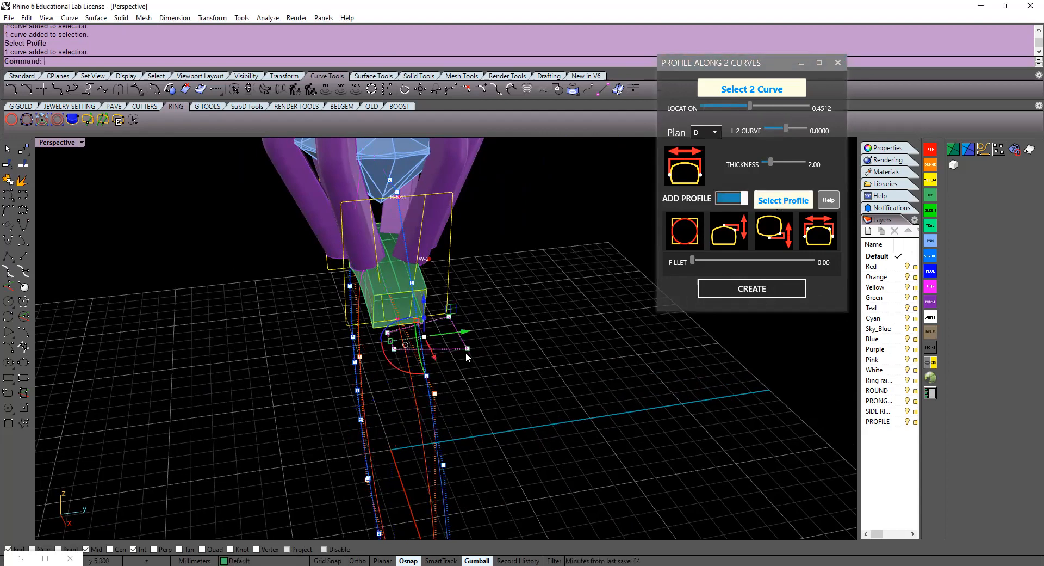
{"action": "left_click", "coordinate": [803, 202]}
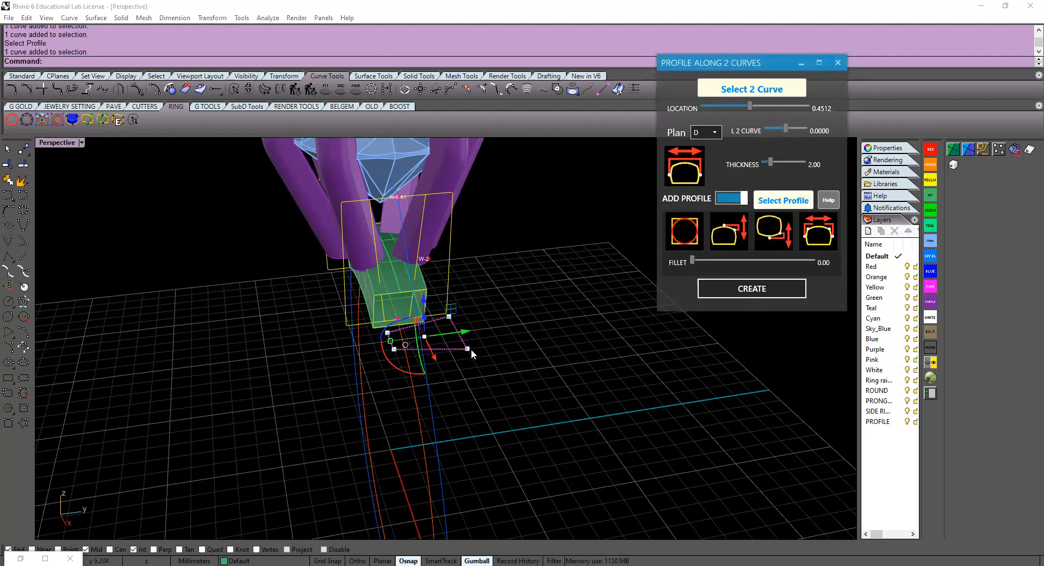
Create the trapezoid profile between the two rails with a thickness of 4.14 and a fillet of 0.05
{"action": "right_click_drag", "start_coordinate": [471, 350], "coordinate": [363, 266]}
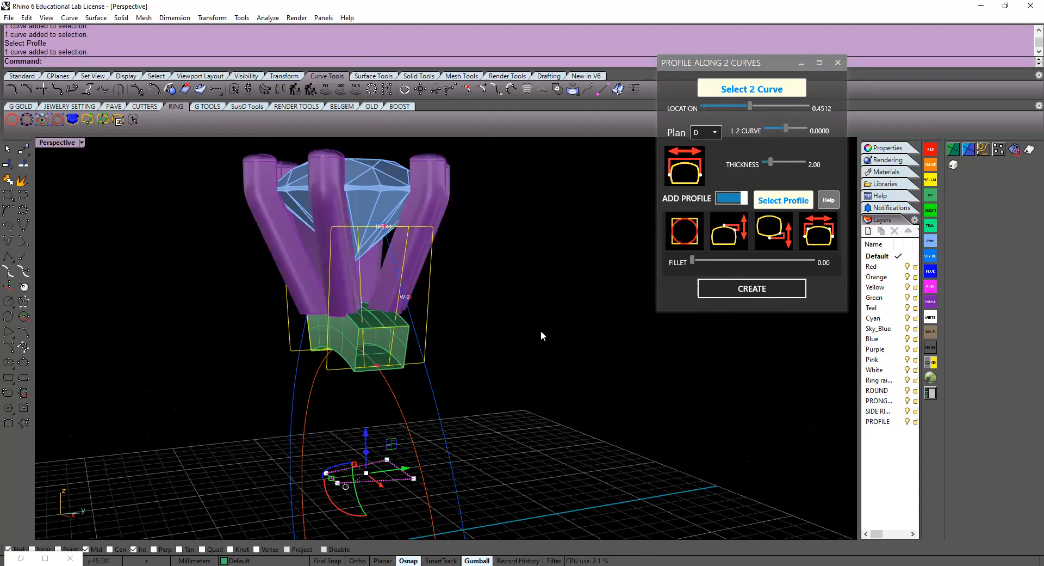
{"action": "mouse_move", "coordinate": [524, 344]}
{"action": "right_mouse_down"}
{"action": "mouse_move", "coordinate": [491, 311]}
{"action": "mouse_move", "coordinate": [484, 332]}
{"action": "mouse_move", "coordinate": [533, 354]}
{"action": "mouse_move", "coordinate": [521, 346]}
{"action": "right_mouse_up"}
{"action": "left_click_drag", "start_coordinate": [771, 163], "coordinate": [781, 166]}
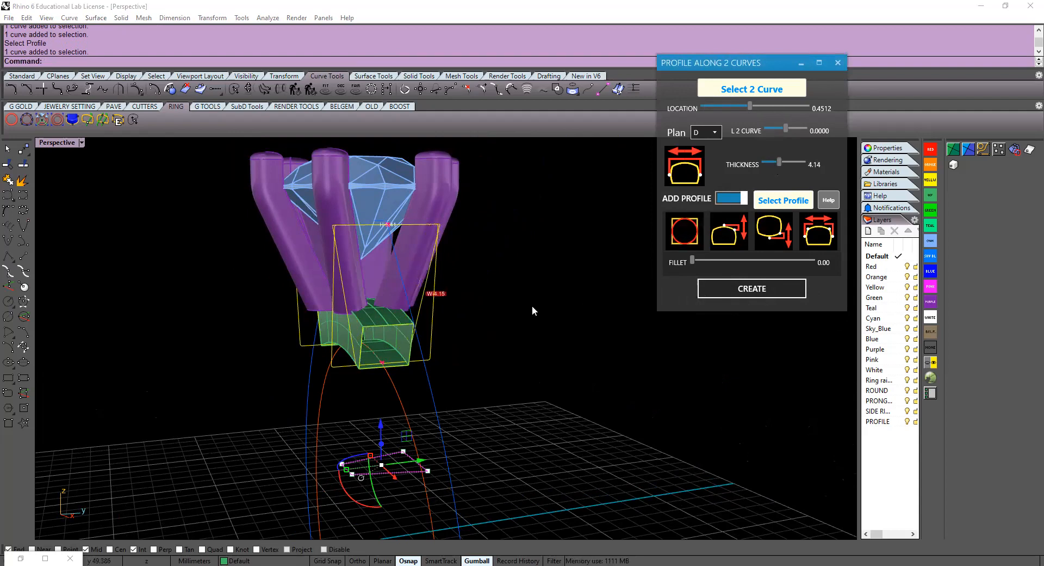
{"action": "scroll", "coordinate": [417, 367], "scroll_direction": "up", "scroll_amount": 3}
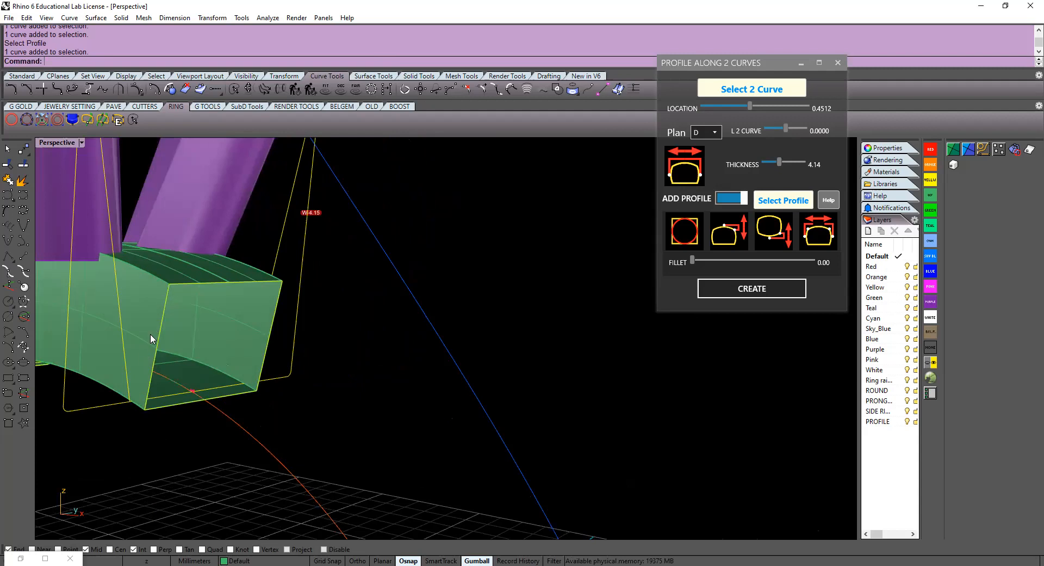
{"action": "scroll", "coordinate": [334, 331], "scroll_direction": "down", "scroll_amount": 4}
{"action": "right_click_drag", "start_coordinate": [390, 316], "coordinate": [318, 322]}
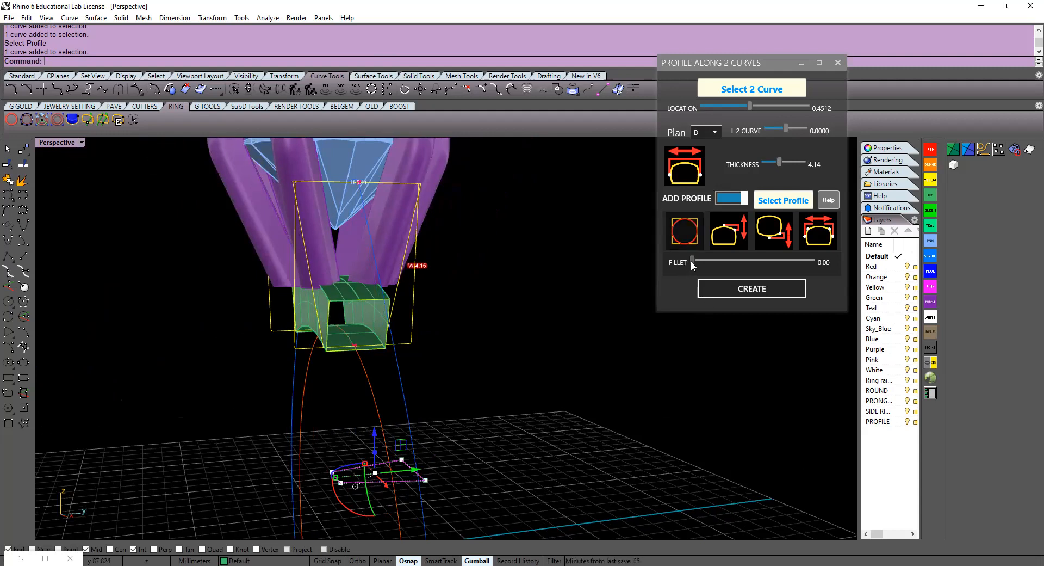
{"action": "left_click_drag", "start_coordinate": [693, 260], "coordinate": [700, 260]}
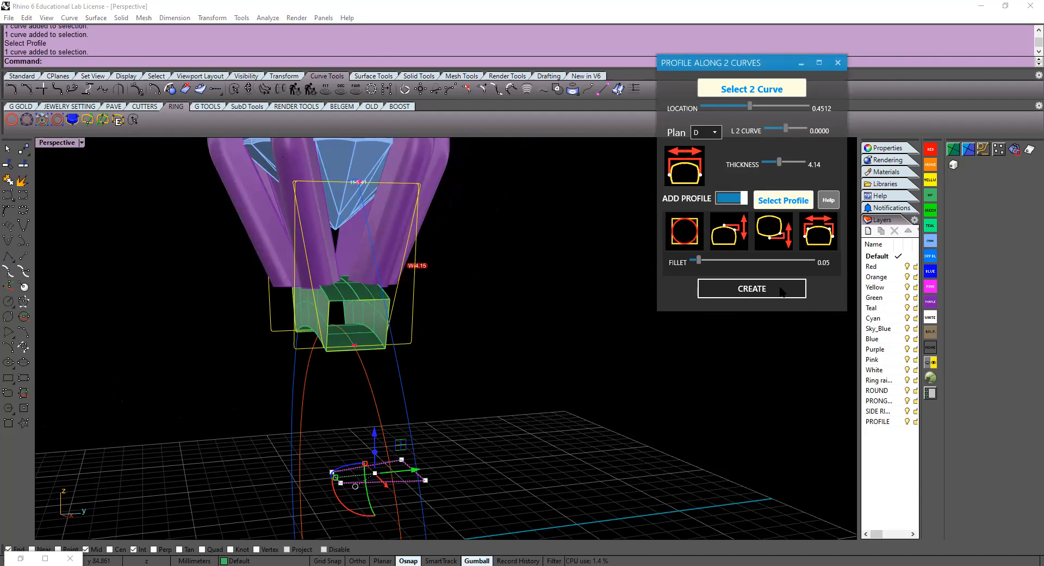
{"action": "left_click", "coordinate": [838, 63]}
Delete the two old yellow rectangular profiles on both sides of the prong head
{"action": "right_click_drag", "start_coordinate": [416, 327], "coordinate": [353, 328]}
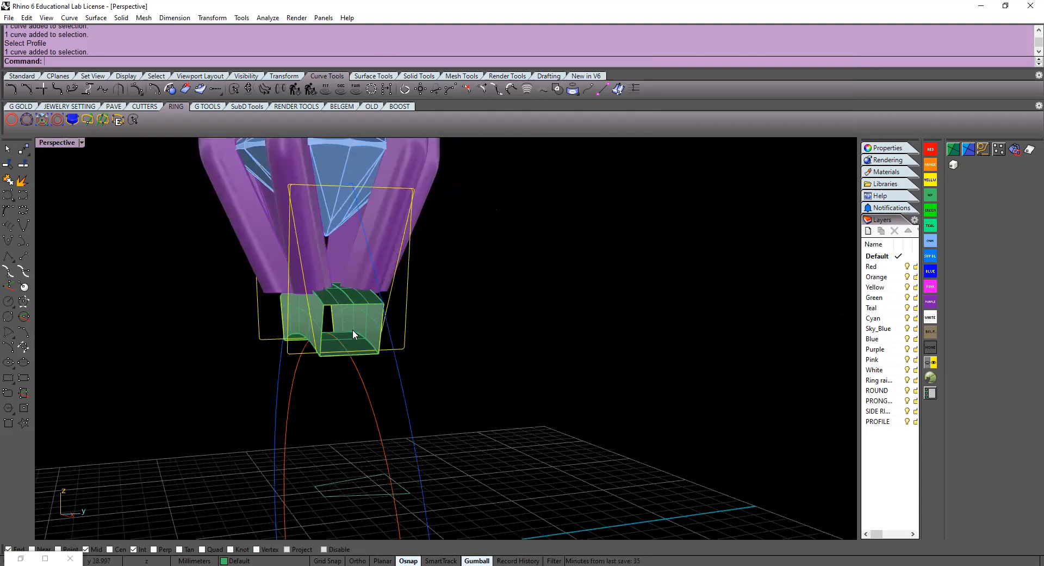
{"action": "left_click", "coordinate": [407, 334]}
{"action": "key", "text": "Delete"}
{"action": "left_click", "coordinate": [261, 339]}
{"action": "key", "text": "Delete"}
Mirror the yellow trapezoid profile across the Y axis to the other side of the prong head
{"action": "scroll", "coordinate": [410, 366], "scroll_direction": "up", "scroll_amount": 3}
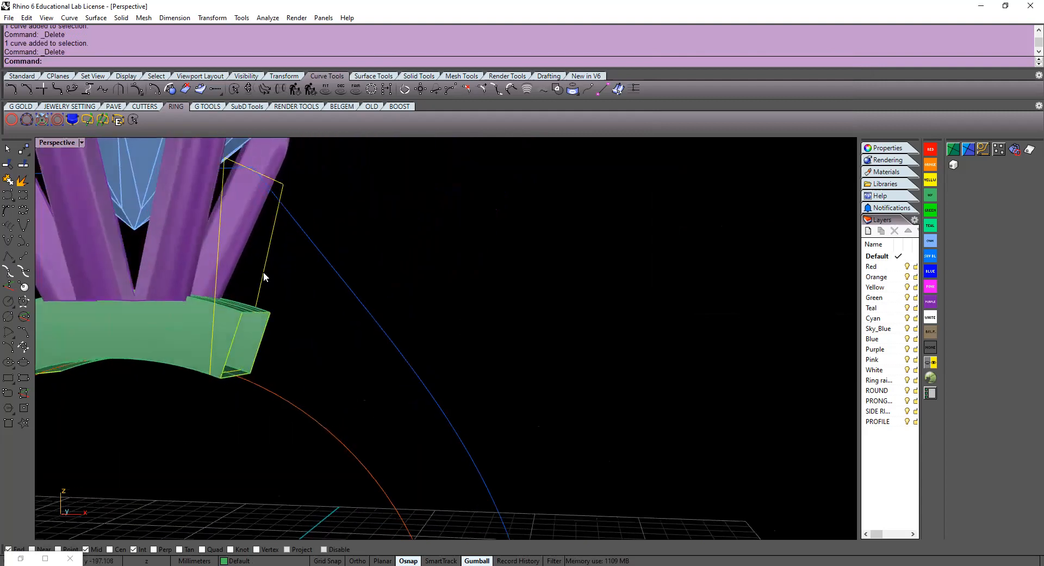
{"action": "scroll", "coordinate": [280, 291], "scroll_direction": "down", "scroll_amount": 5}
{"action": "right_click_drag", "start_coordinate": [253, 342], "coordinate": [377, 366], "text": "shift"}
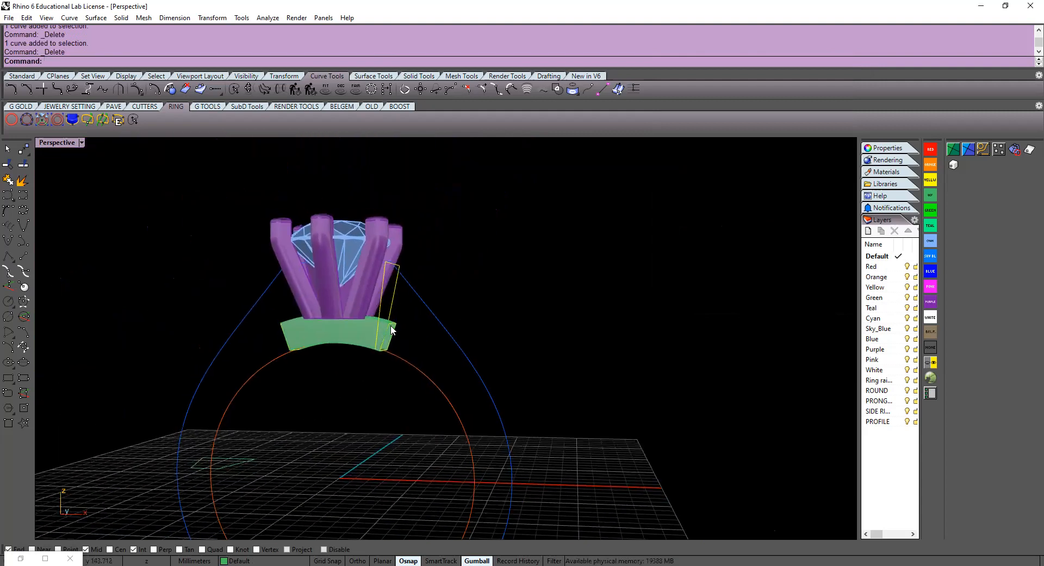
{"action": "left_click", "coordinate": [397, 288]}
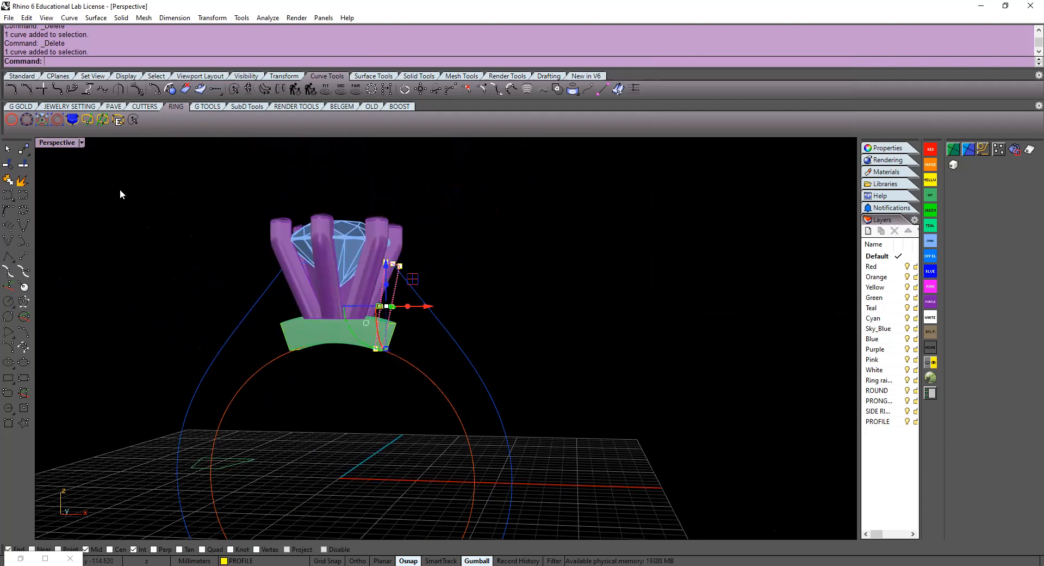
{"action": "left_click", "coordinate": [30, 151]}
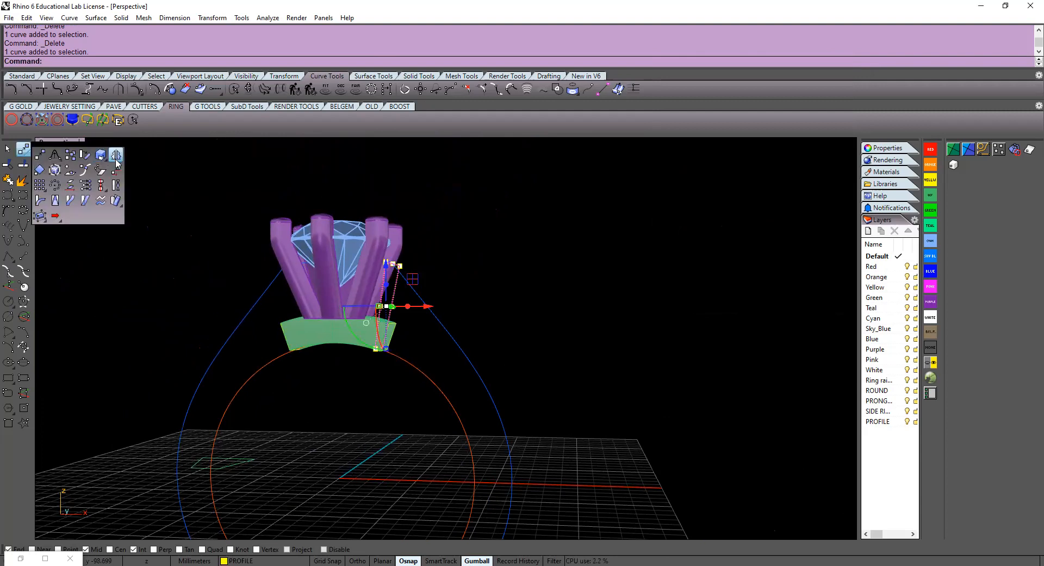
{"action": "left_click", "coordinate": [117, 162]}
{"action": "left_click", "coordinate": [175, 61]}
{"action": "left_click", "coordinate": [334, 380]}
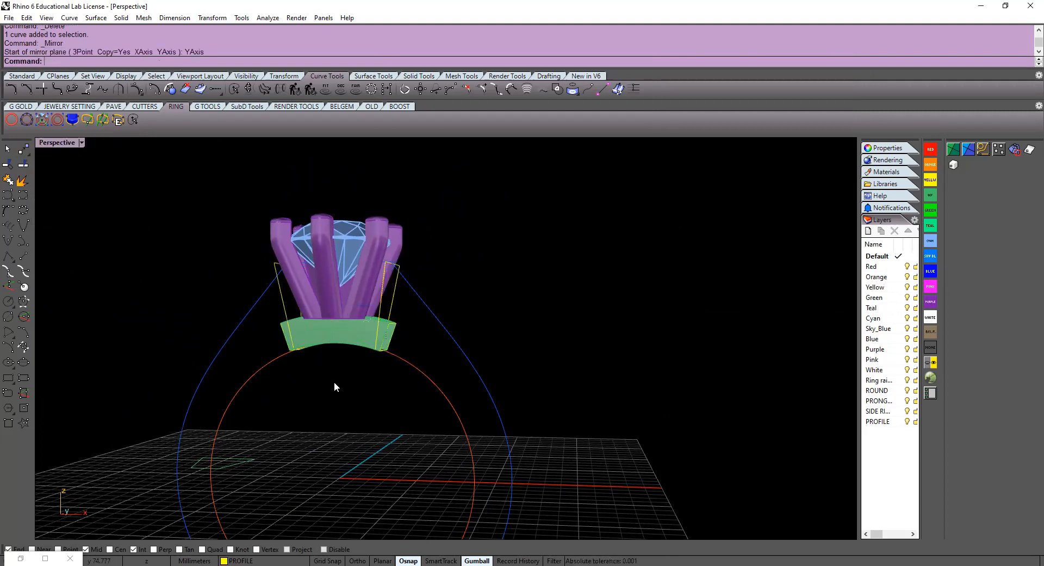
Try to raise the profile curve at the end of the green bridge, and undo the move
{"action": "right_click_drag", "start_coordinate": [345, 476], "coordinate": [322, 398]}
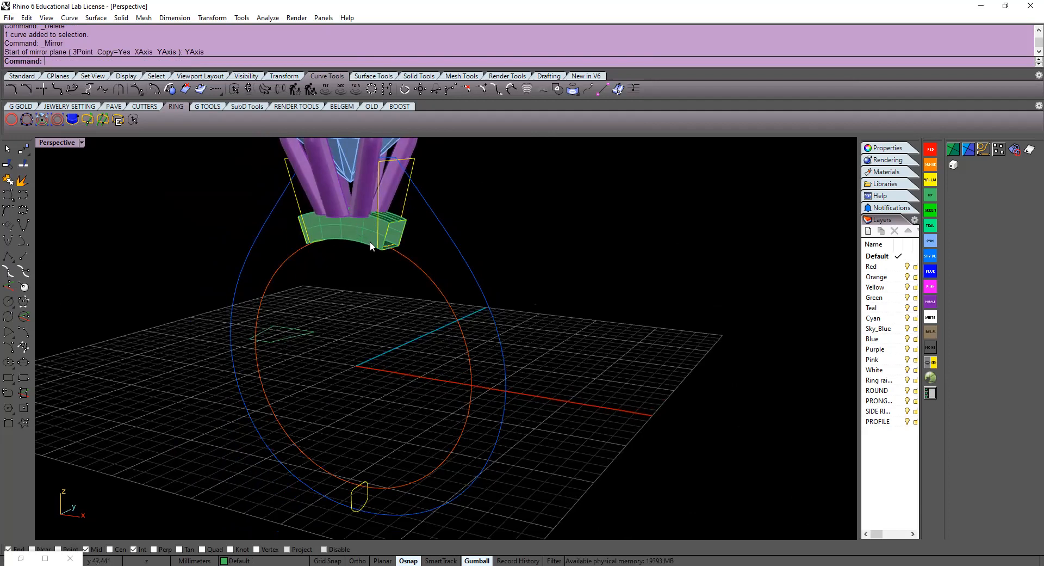
{"action": "scroll", "coordinate": [372, 246], "scroll_direction": "up", "scroll_amount": 3}
{"action": "scroll", "coordinate": [377, 331], "scroll_direction": "up", "scroll_amount": 3}
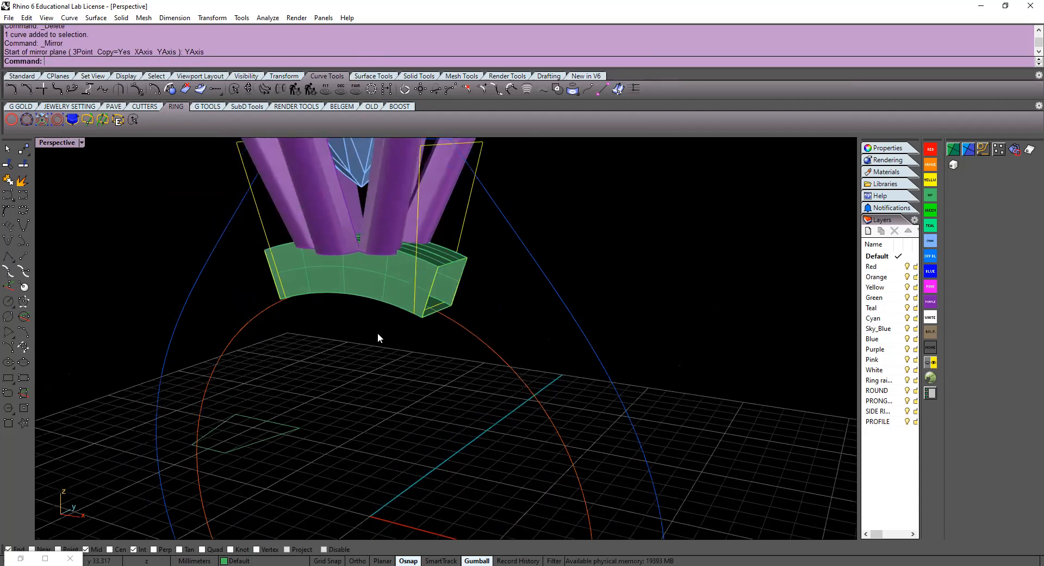
{"action": "left_click", "coordinate": [446, 268]}
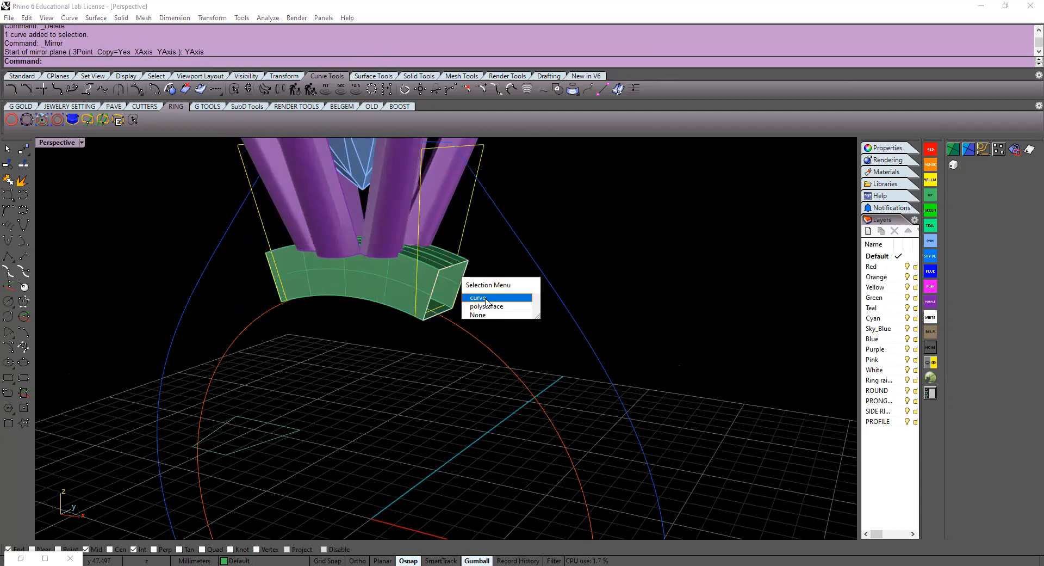
{"action": "left_click", "coordinate": [477, 313]}
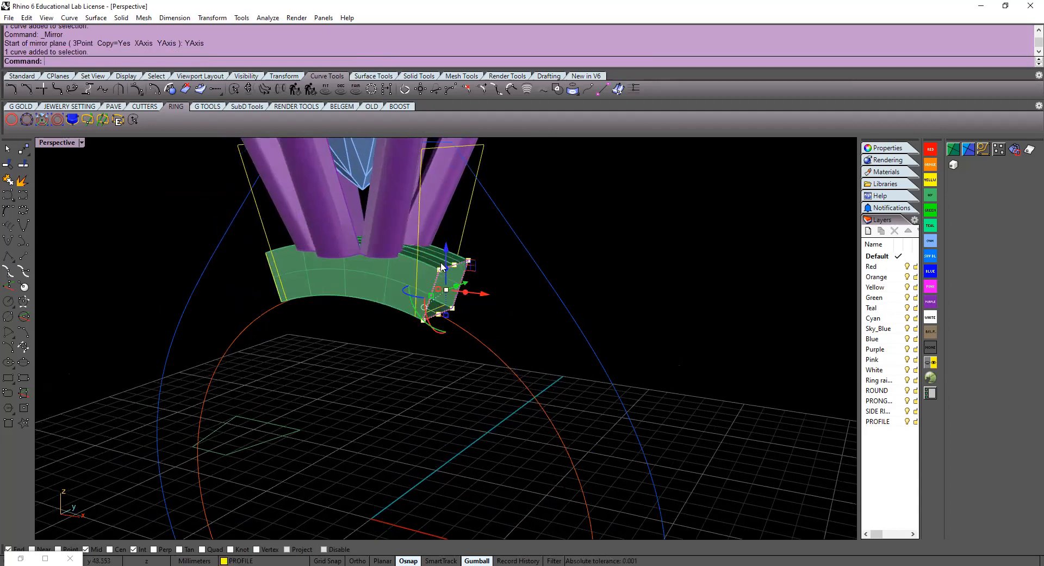
{"action": "left_click_drag", "start_coordinate": [447, 249], "coordinate": [447, 217]}
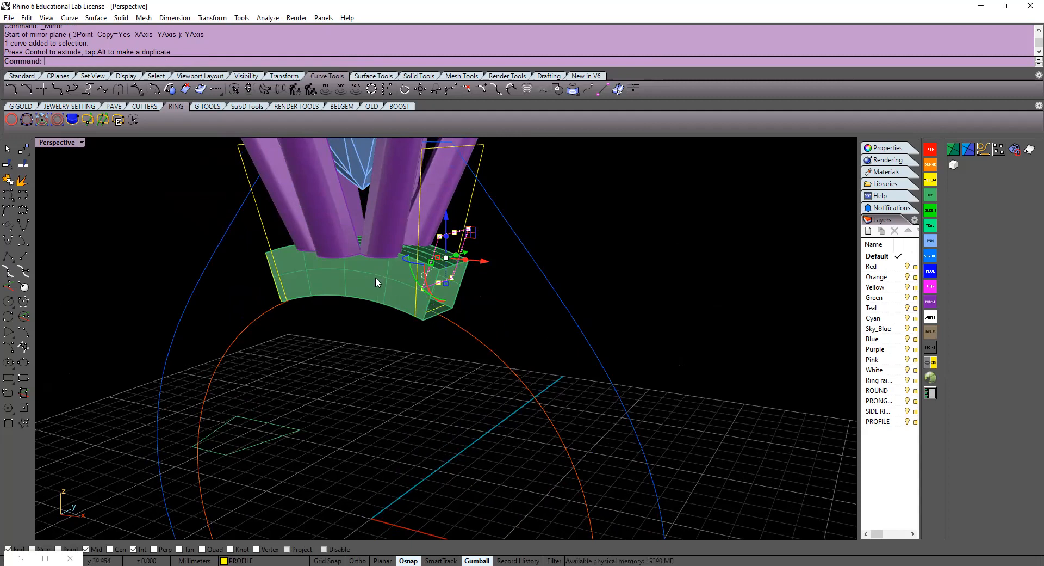
{"action": "key", "text": "ctrl+z"}
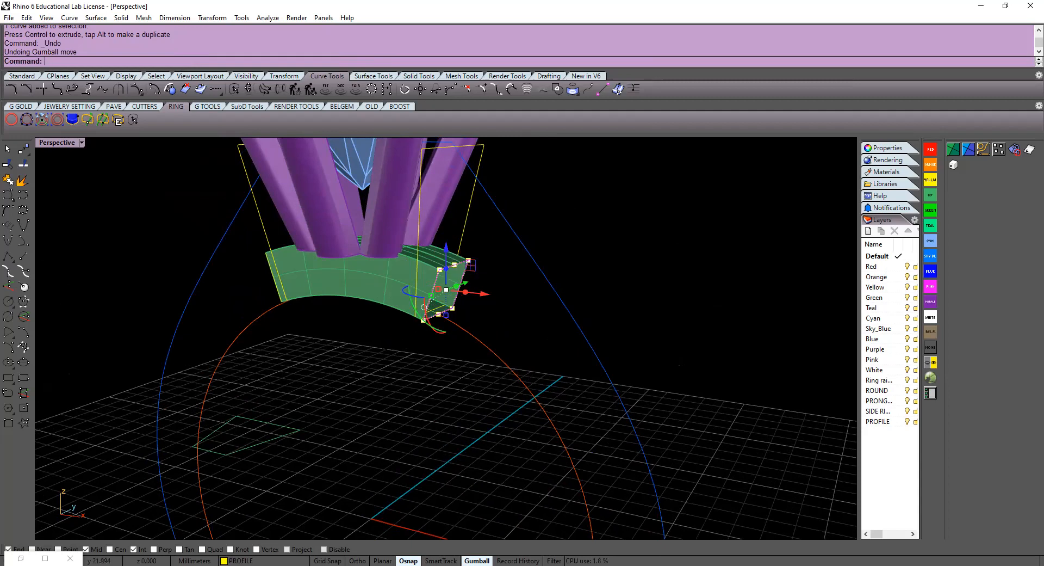
{"action": "left_click", "coordinate": [373, 373]}
Turn on history recording for the shank sweep and bring up the surface tools
{"action": "right_click_drag", "start_coordinate": [383, 367], "coordinate": [467, 353]}
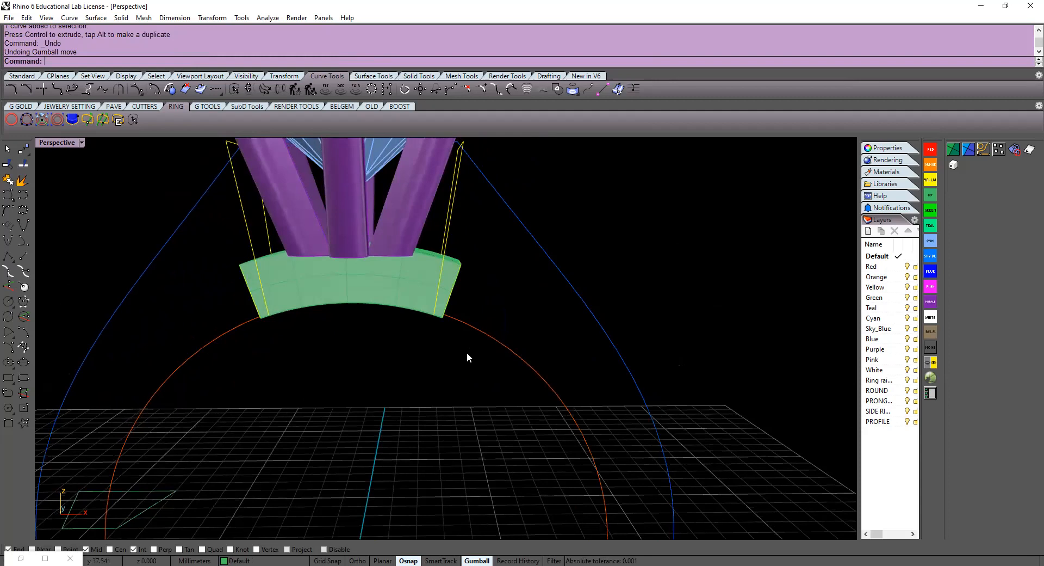
{"action": "scroll", "coordinate": [440, 357], "scroll_direction": "down", "scroll_amount": 4}
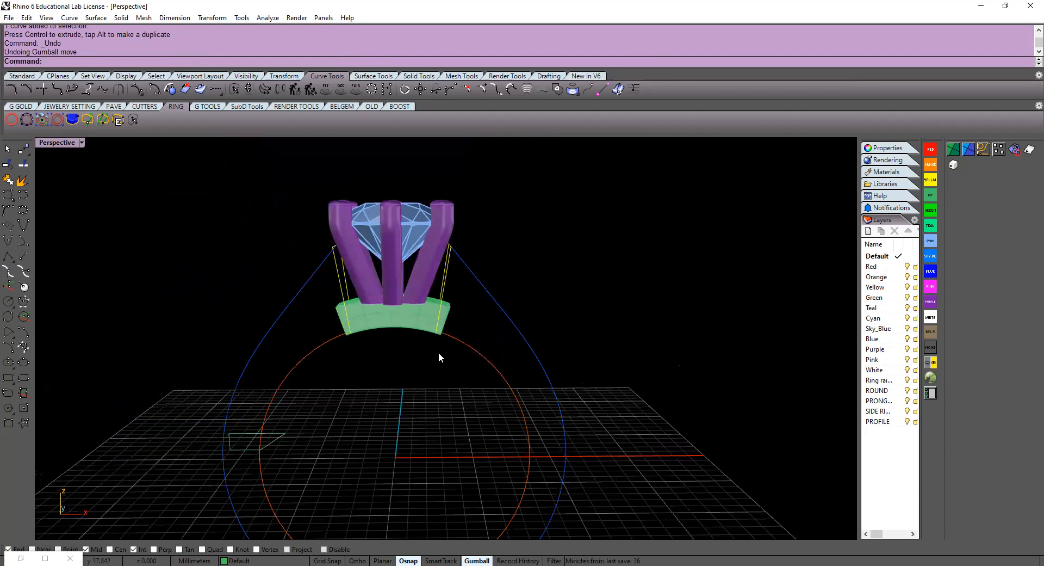
{"action": "right_click_drag", "start_coordinate": [420, 378], "coordinate": [419, 317], "text": "shift"}
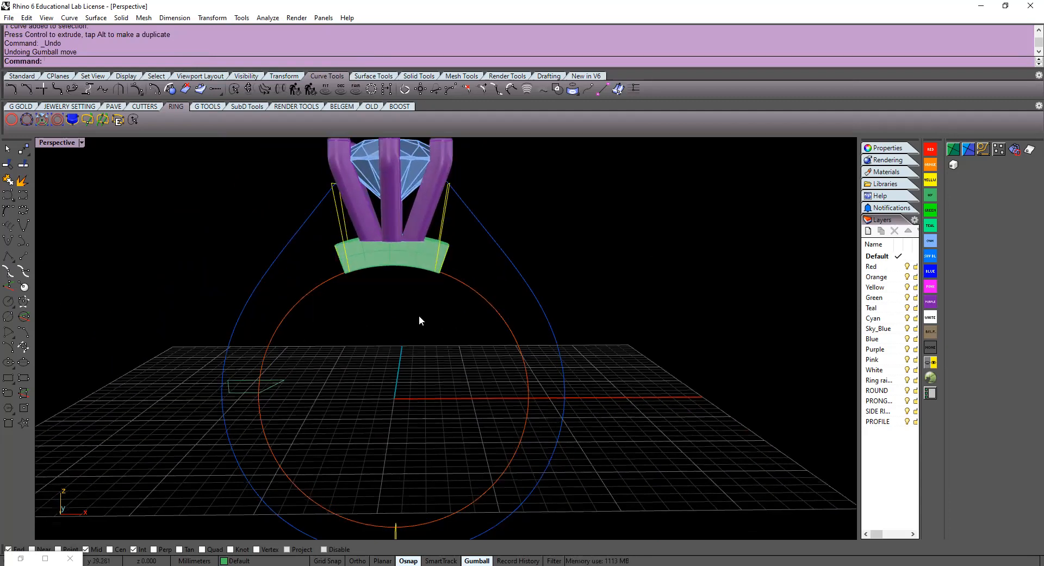
{"action": "scroll", "coordinate": [419, 316], "scroll_direction": "down", "scroll_amount": 2}
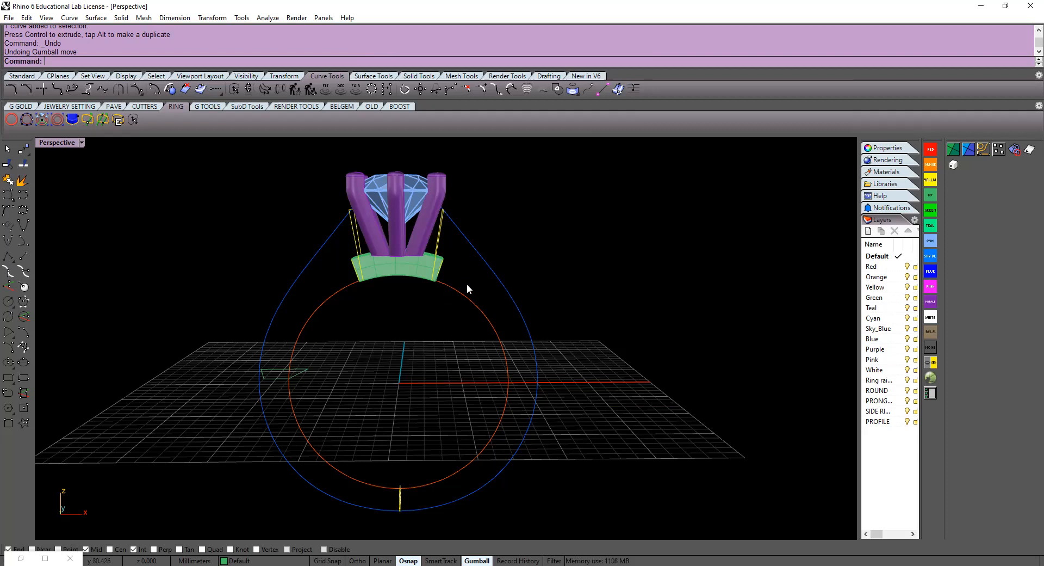
{"action": "left_click", "coordinate": [369, 77]}
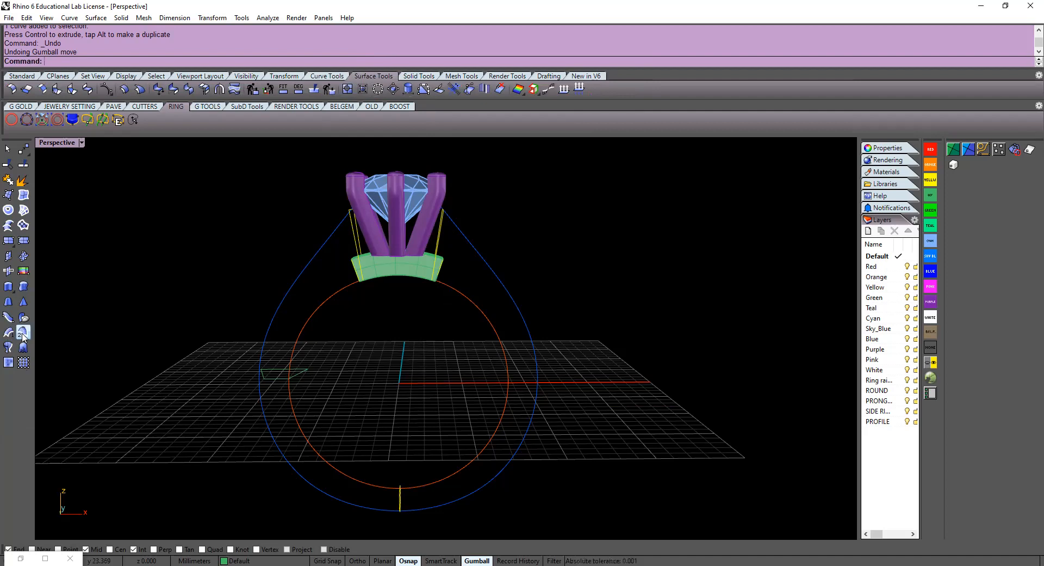
{"action": "left_click", "coordinate": [519, 561]}
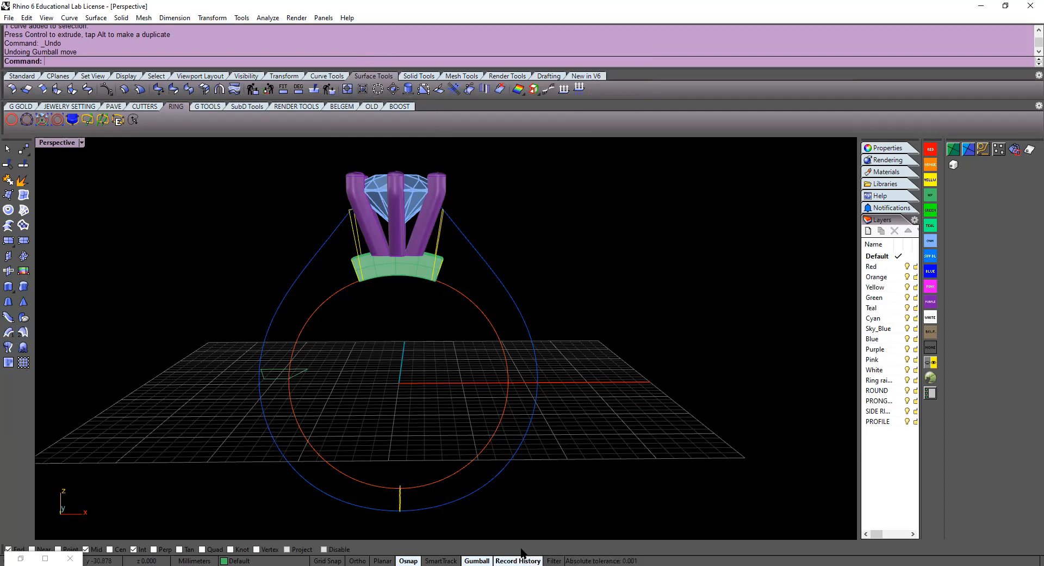
Start a two-rail sweep along the inner and outer ring rails, using the two trapezoids and the bottom profile as cross sections
{"action": "left_click", "coordinate": [23, 332]}
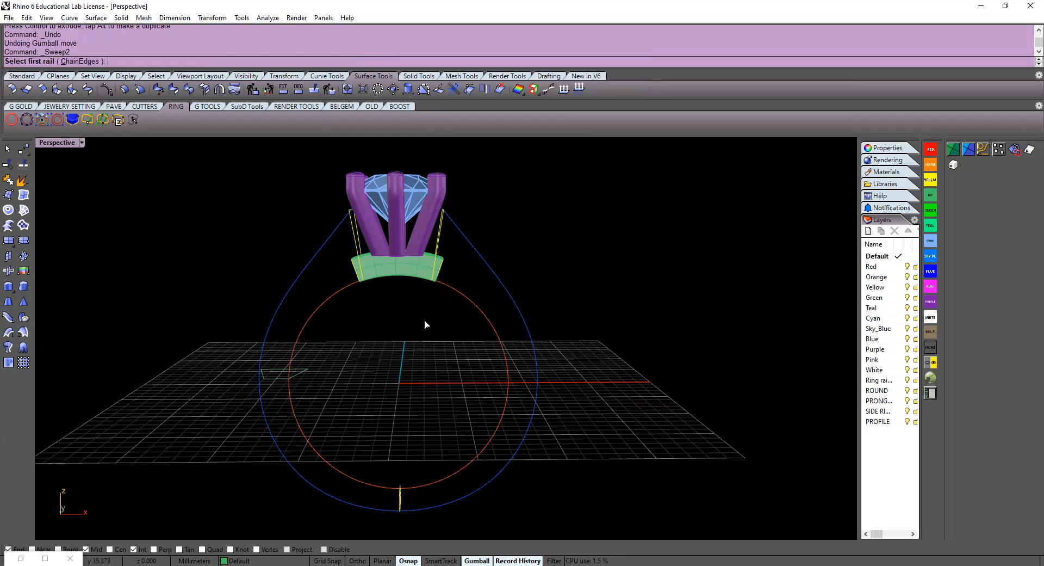
{"action": "left_click", "coordinate": [456, 294]}
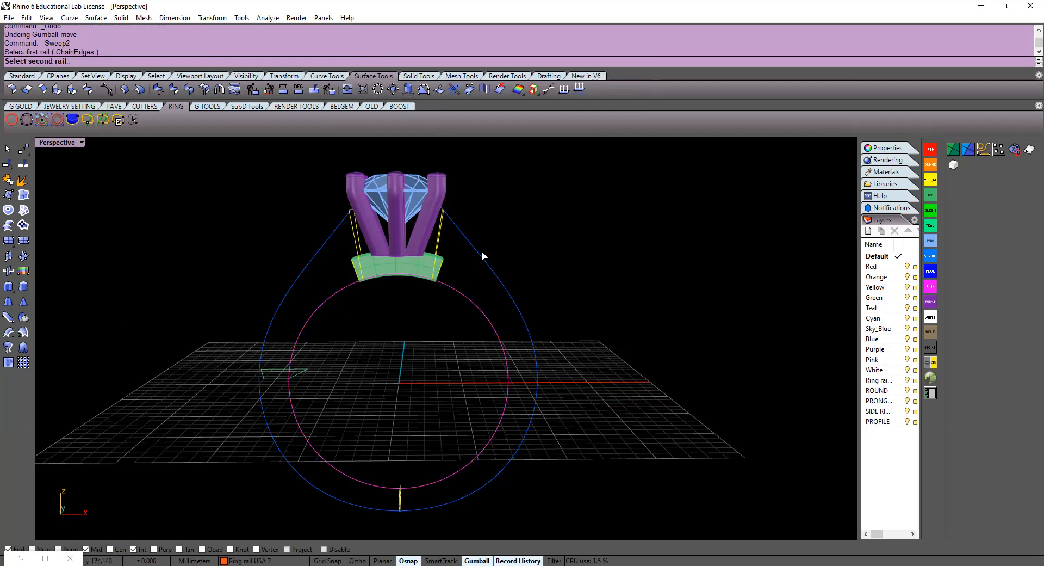
{"action": "left_click", "coordinate": [483, 256]}
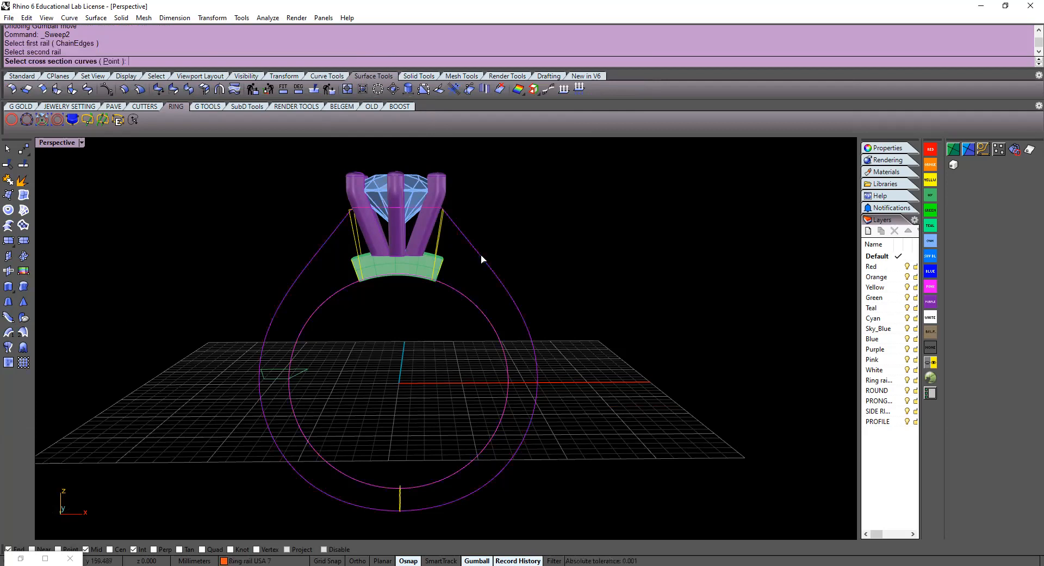
{"action": "left_click", "coordinate": [440, 238]}
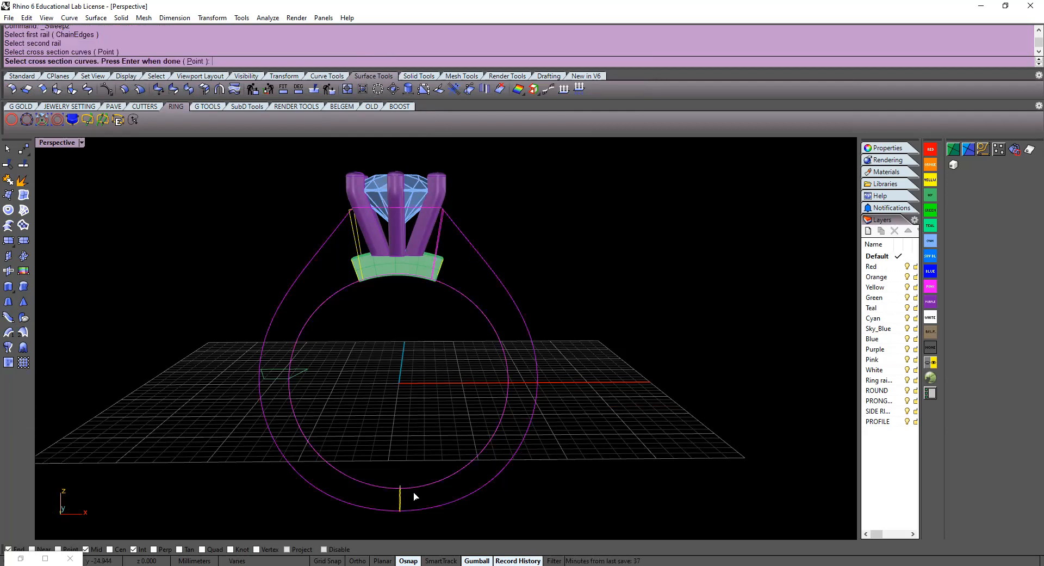
{"action": "left_click", "coordinate": [400, 505]}
{"action": "left_click", "coordinate": [357, 244]}
{"action": "key", "text": "Return"}
Align the cross-section seam points on the inner rail at the ring's base and beside the head, and accept them
{"action": "right_click_drag", "start_coordinate": [427, 362], "coordinate": [317, 383]}
{"action": "scroll", "coordinate": [434, 452], "scroll_direction": "up", "scroll_amount": 2}
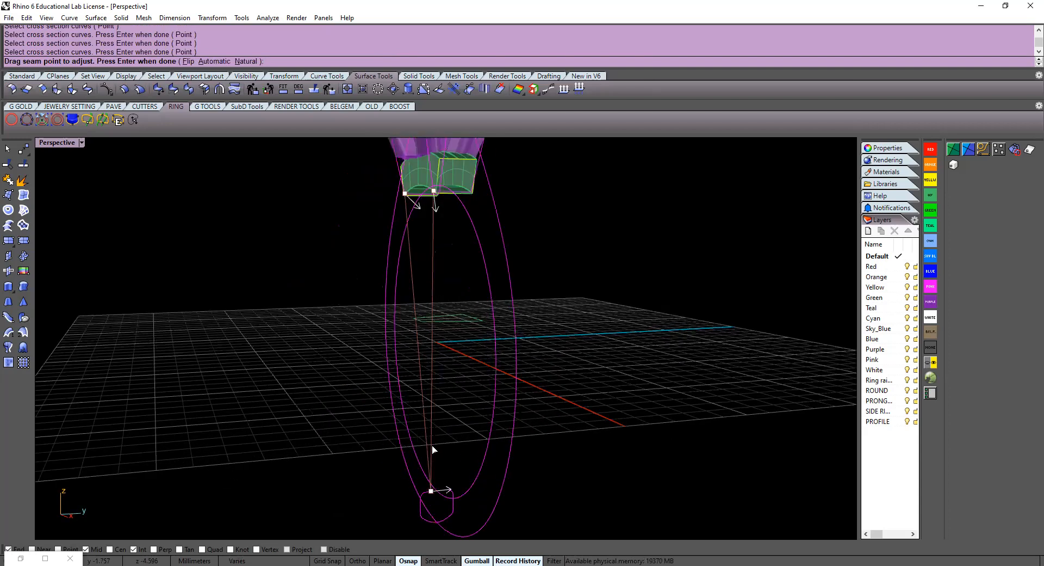
{"action": "scroll", "coordinate": [435, 494], "scroll_direction": "up", "scroll_amount": 2}
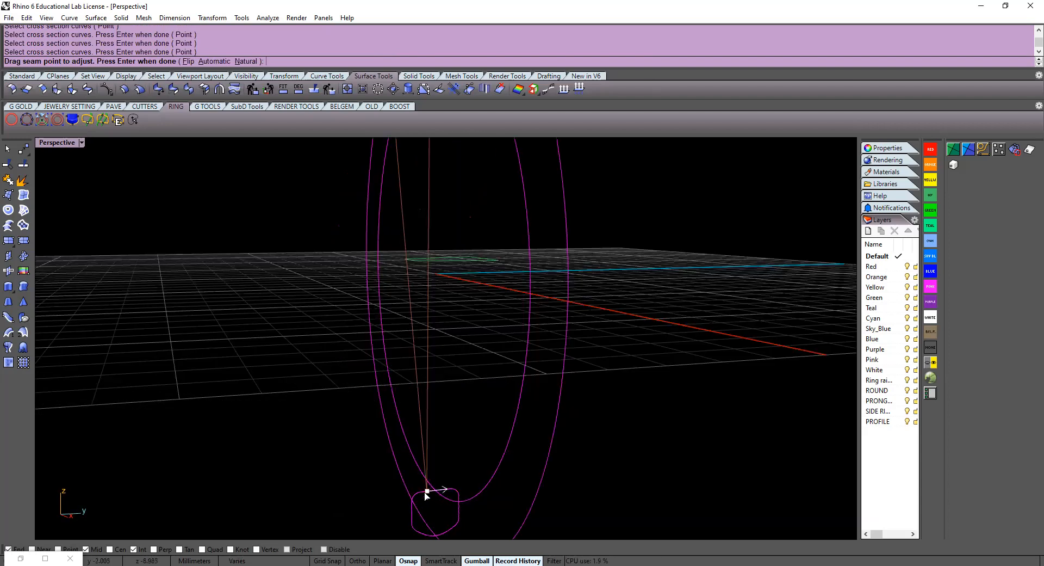
{"action": "left_click_drag", "start_coordinate": [427, 492], "coordinate": [436, 489]}
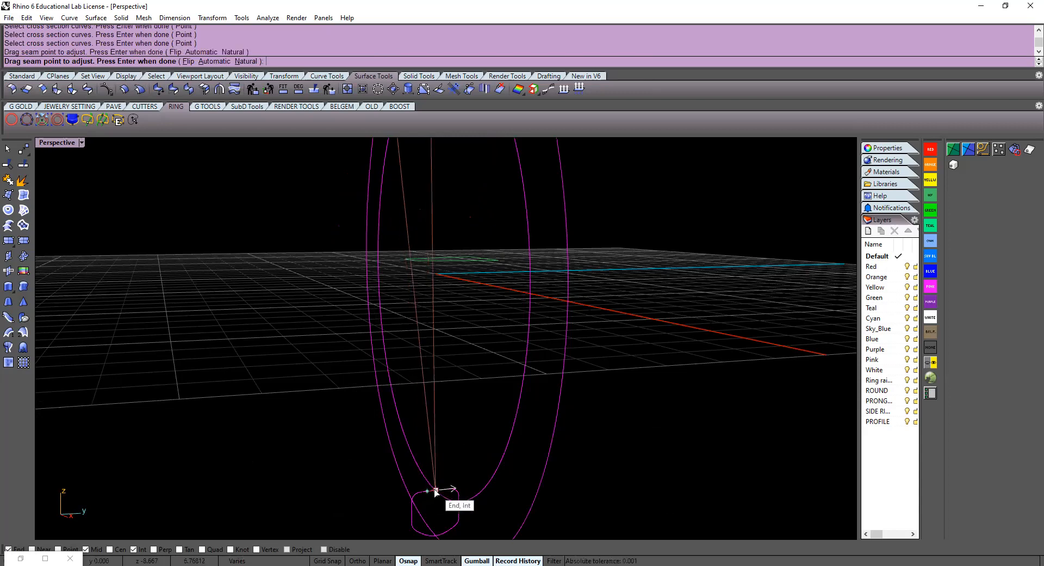
{"action": "scroll", "coordinate": [445, 278], "scroll_direction": "down", "scroll_amount": 2}
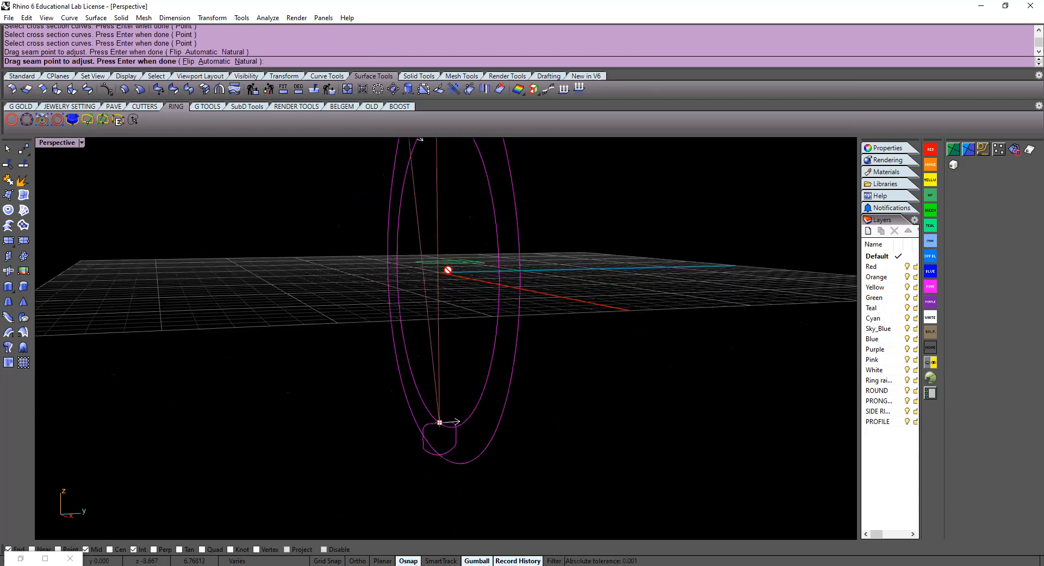
{"action": "left_click_drag", "start_coordinate": [426, 423], "coordinate": [440, 422]}
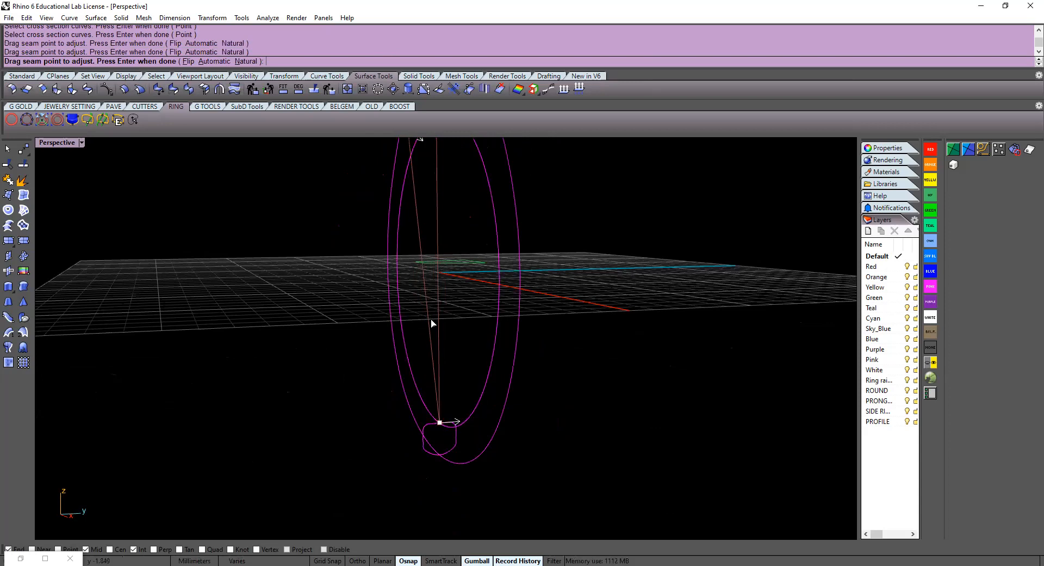
{"action": "scroll", "coordinate": [441, 262], "scroll_direction": "up", "scroll_amount": 2}
{"action": "right_click_drag", "start_coordinate": [447, 349], "coordinate": [451, 436], "text": "shift"}
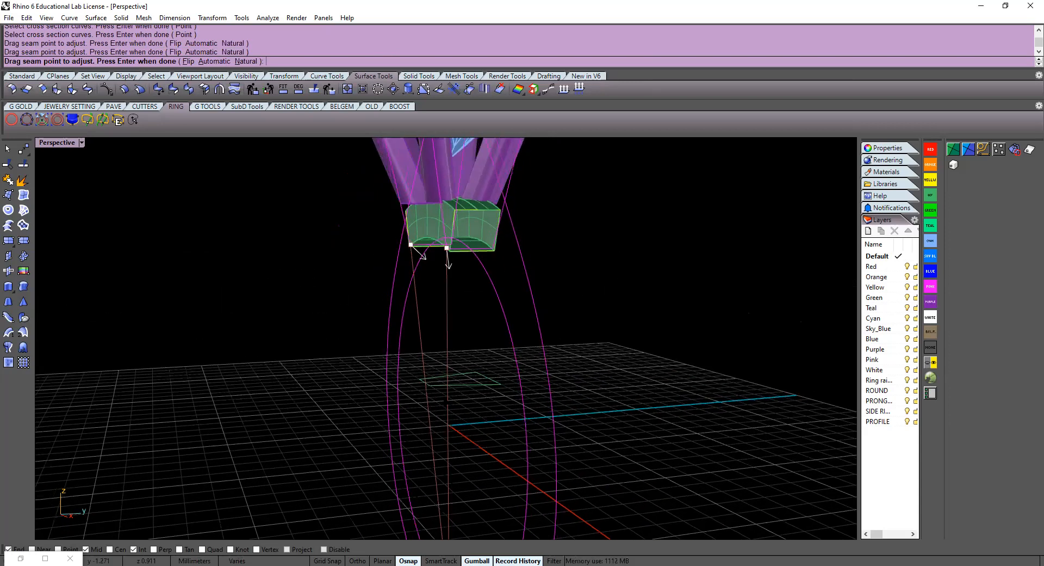
{"action": "mouse_move", "coordinate": [459, 251]}
{"action": "left_mouse_down"}
{"action": "mouse_move", "coordinate": [469, 257]}
{"action": "mouse_move", "coordinate": [423, 251]}
{"action": "mouse_move", "coordinate": [432, 245]}
{"action": "left_mouse_up"}
{"action": "key", "text": "Return"}
Check the sweep preview from the side and front, and set the viewport display to Wireframe
{"action": "scroll", "coordinate": [454, 354], "scroll_direction": "down", "scroll_amount": 5}
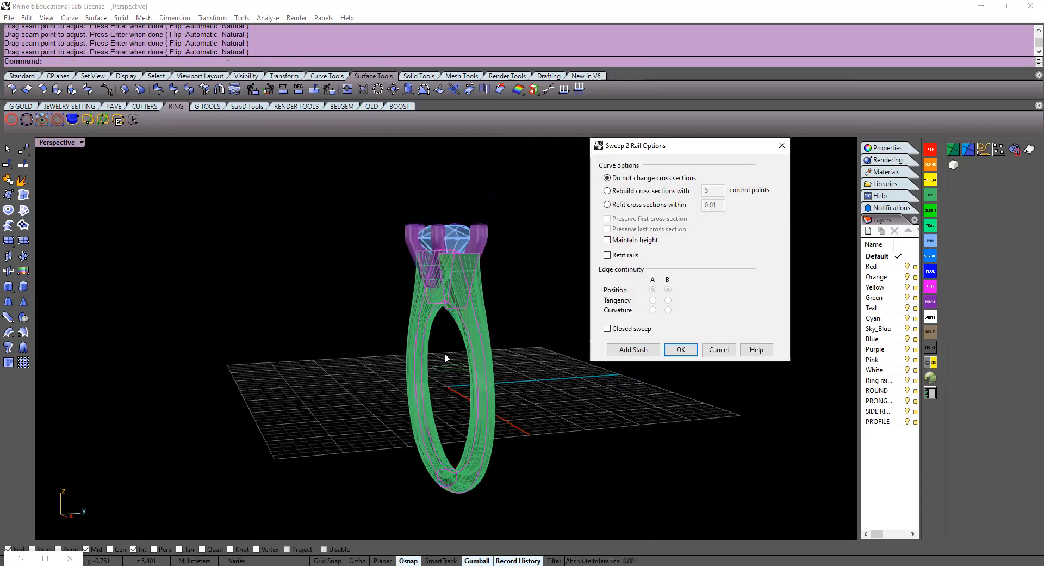
{"action": "right_click_drag", "start_coordinate": [501, 389], "coordinate": [620, 414]}
{"action": "right_click_drag", "start_coordinate": [443, 309], "coordinate": [565, 387]}
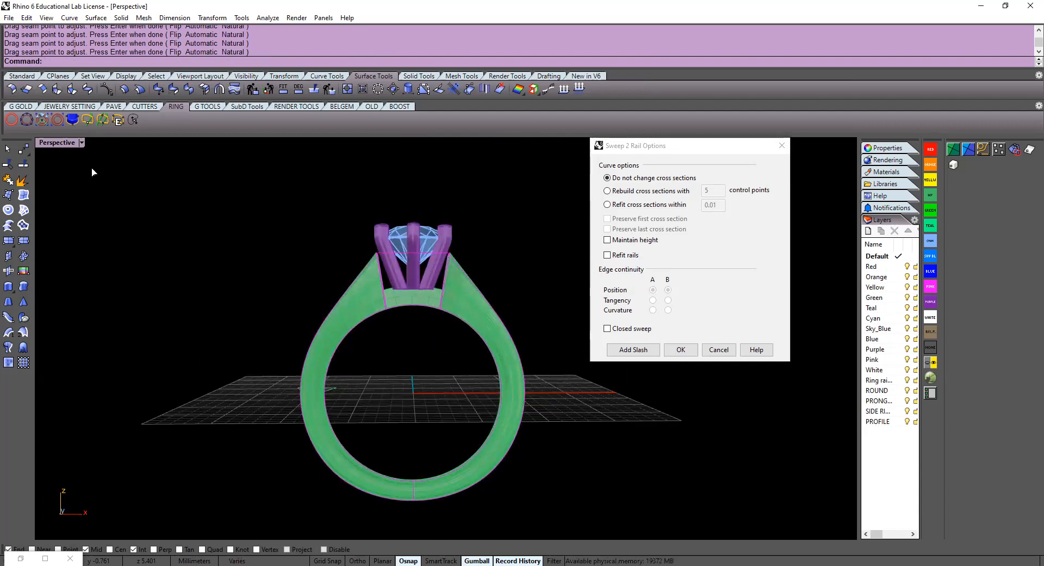
{"action": "left_click", "coordinate": [81, 142]}
{"action": "left_click", "coordinate": [70, 171]}
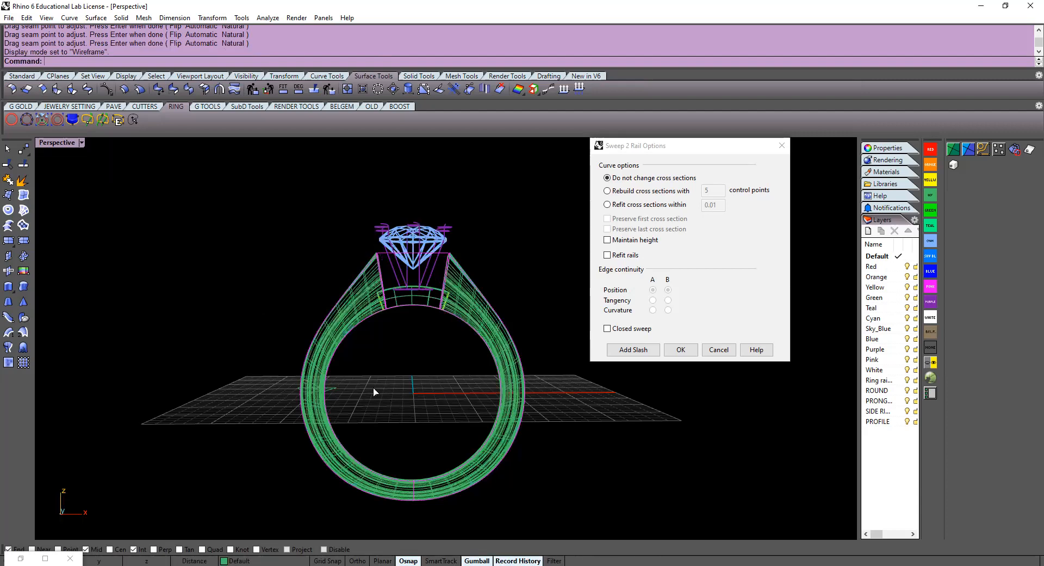
Add a slash between the rails on each side of the lower shank, and complete the sweep with unchanged cross sections
{"action": "left_click", "coordinate": [633, 349]}
{"action": "left_click", "coordinate": [491, 436]}
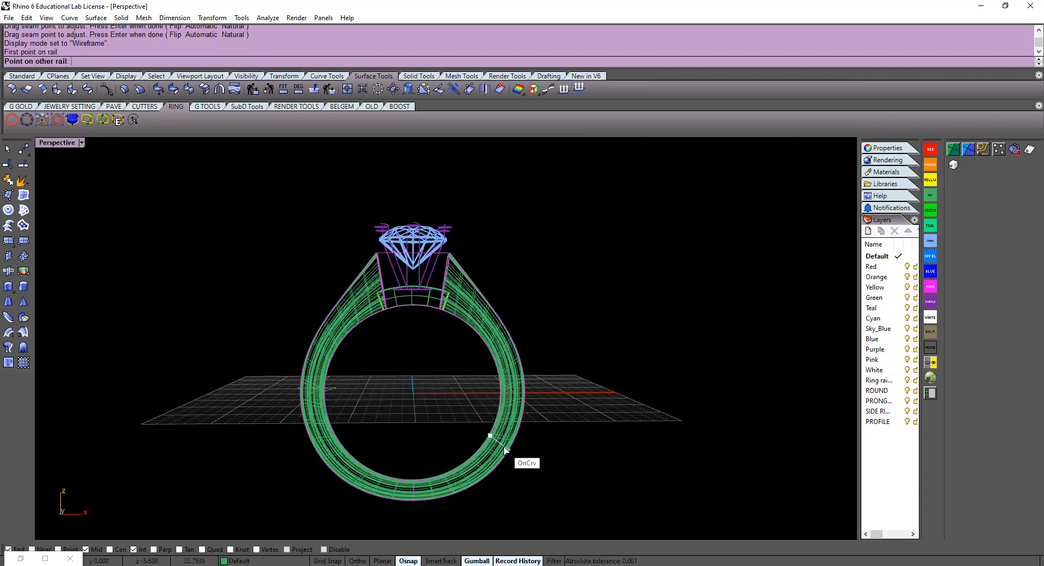
{"action": "left_click", "coordinate": [510, 446]}
{"action": "left_click", "coordinate": [341, 444]}
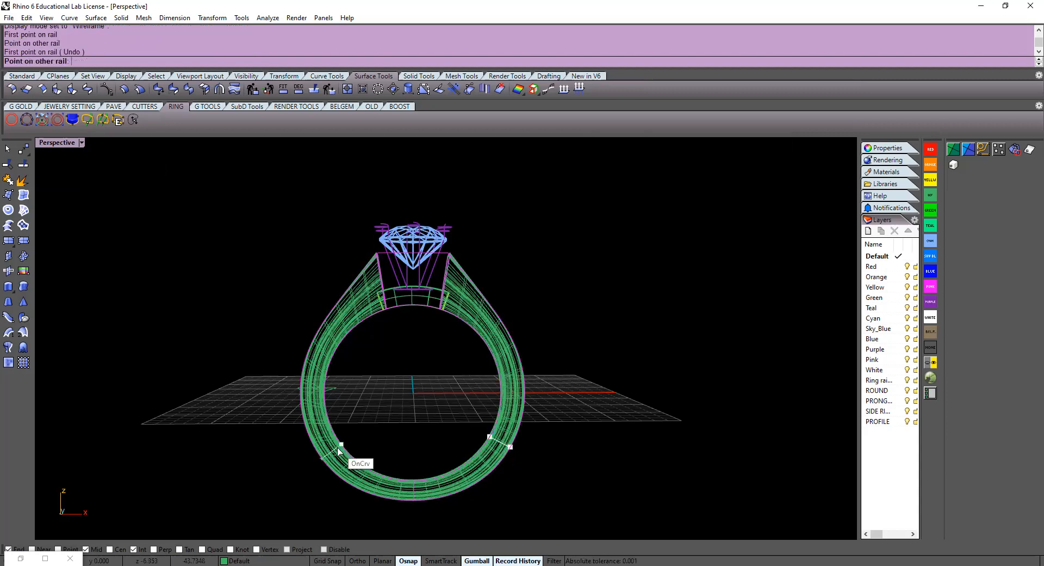
{"action": "left_click", "coordinate": [322, 456]}
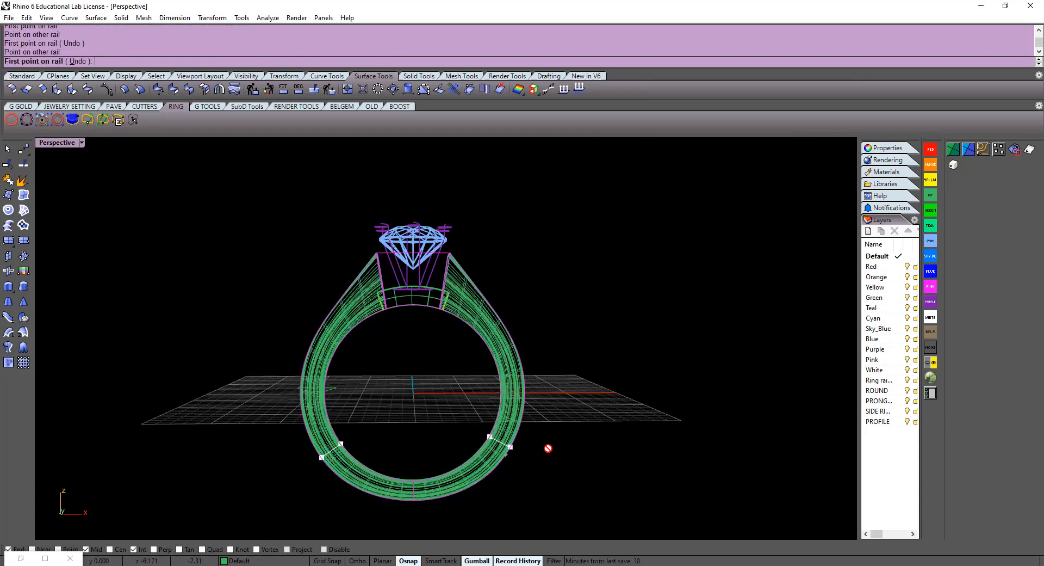
{"action": "key", "text": "Return"}
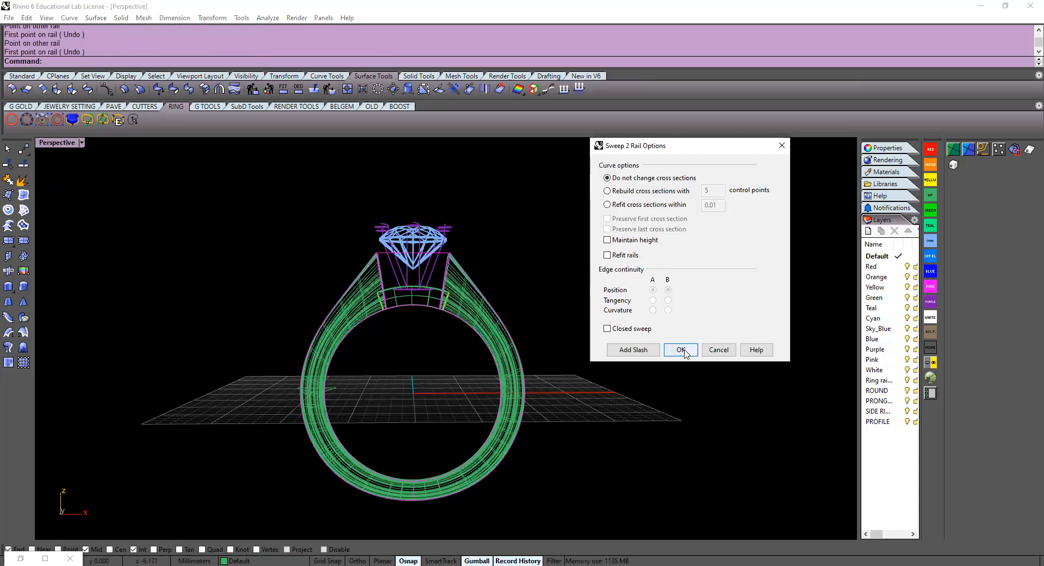
{"action": "left_click", "coordinate": [680, 350]}
Inspect the finished shank near the prong head and set the viewport display to Shaded
{"action": "right_click_drag", "start_coordinate": [604, 345], "coordinate": [574, 351]}
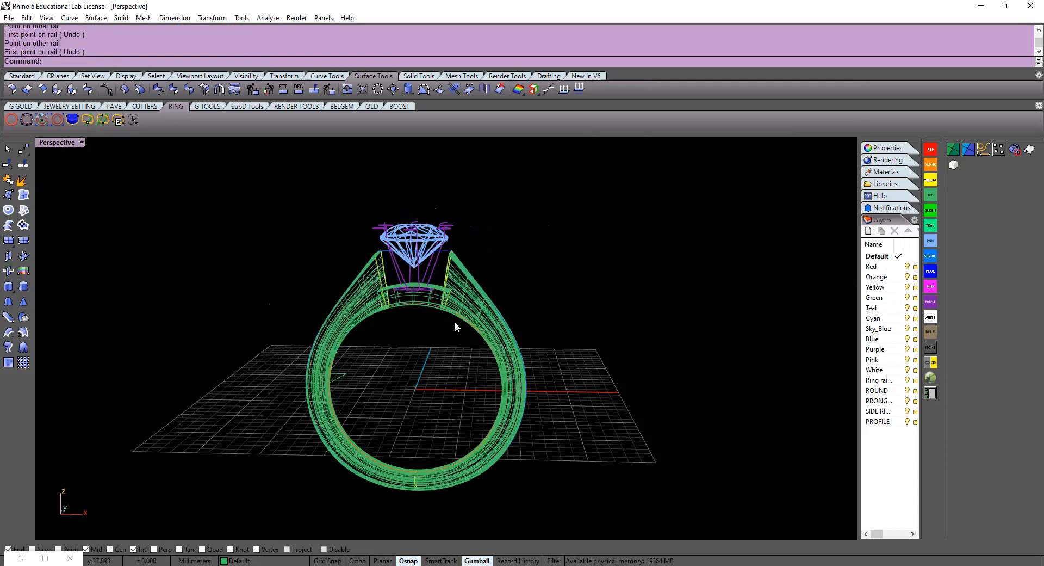
{"action": "scroll", "coordinate": [450, 316], "scroll_direction": "up", "scroll_amount": 5}
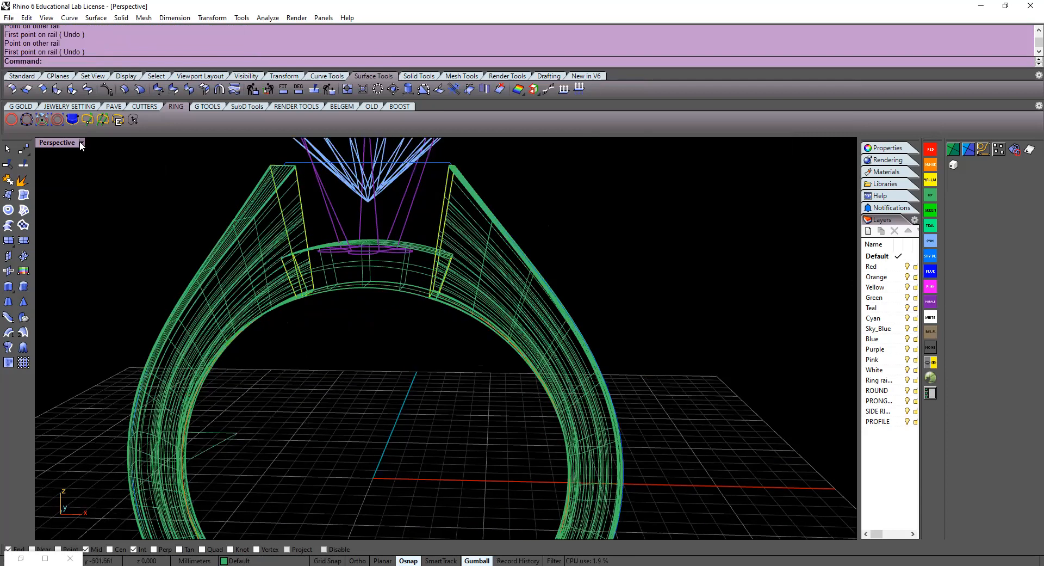
{"action": "left_click", "coordinate": [80, 142]}
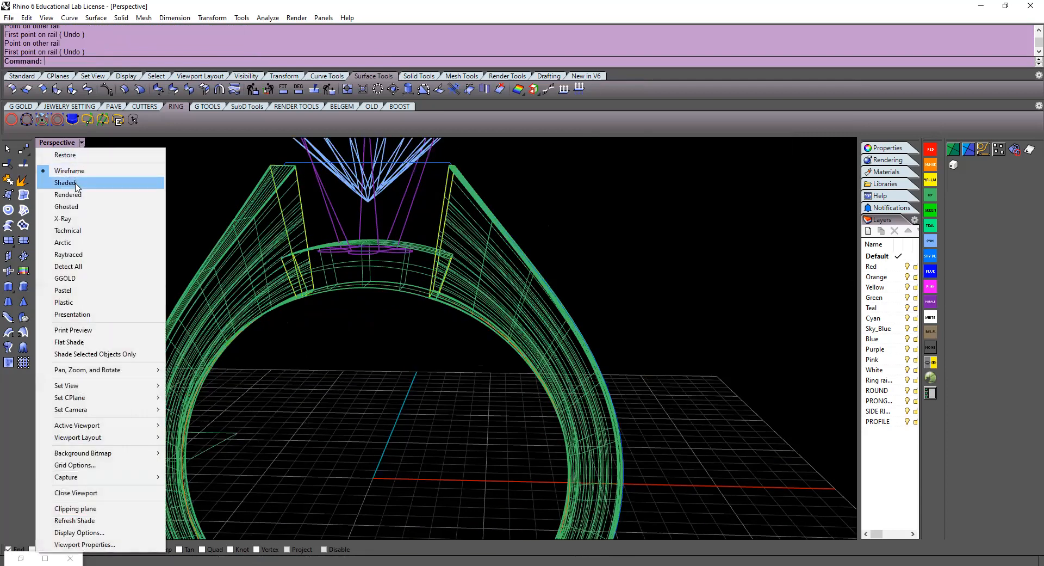
{"action": "left_click", "coordinate": [65, 183]}
Select the trapezoid profile curve on one side of the prong head and load it into the Edit Profile tool
{"action": "mouse_move", "coordinate": [503, 311]}
{"action": "right_mouse_down"}
{"action": "mouse_move", "coordinate": [503, 322]}
{"action": "mouse_move", "coordinate": [369, 360]}
{"action": "mouse_move", "coordinate": [370, 299]}
{"action": "mouse_move", "coordinate": [374, 308]}
{"action": "mouse_move", "coordinate": [544, 328]}
{"action": "mouse_move", "coordinate": [466, 326]}
{"action": "mouse_move", "coordinate": [495, 380]}
{"action": "mouse_move", "coordinate": [531, 366]}
{"action": "mouse_move", "coordinate": [506, 375]}
{"action": "mouse_move", "coordinate": [521, 379]}
{"action": "right_mouse_up"}
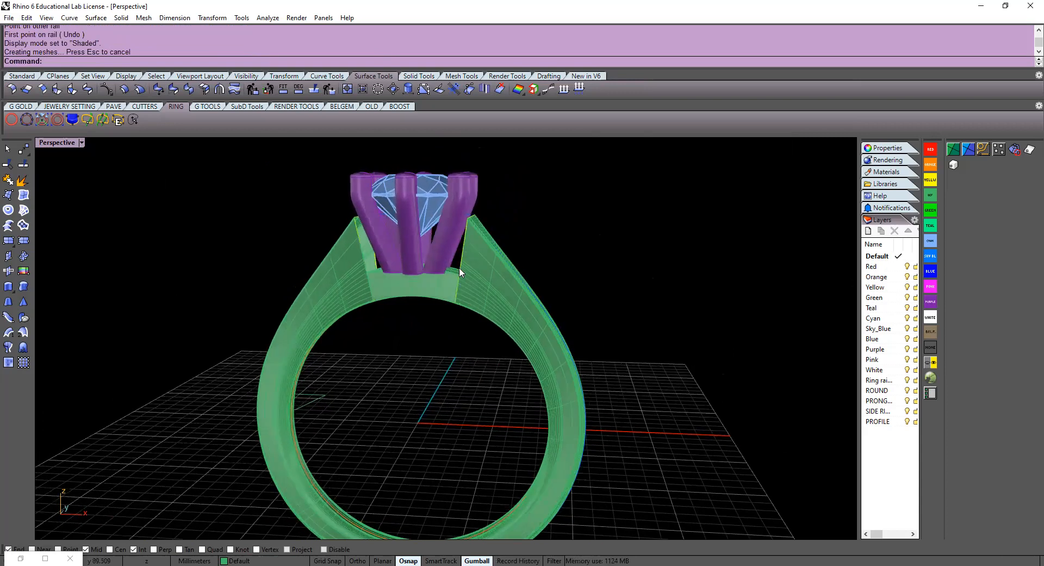
{"action": "left_click", "coordinate": [468, 280]}
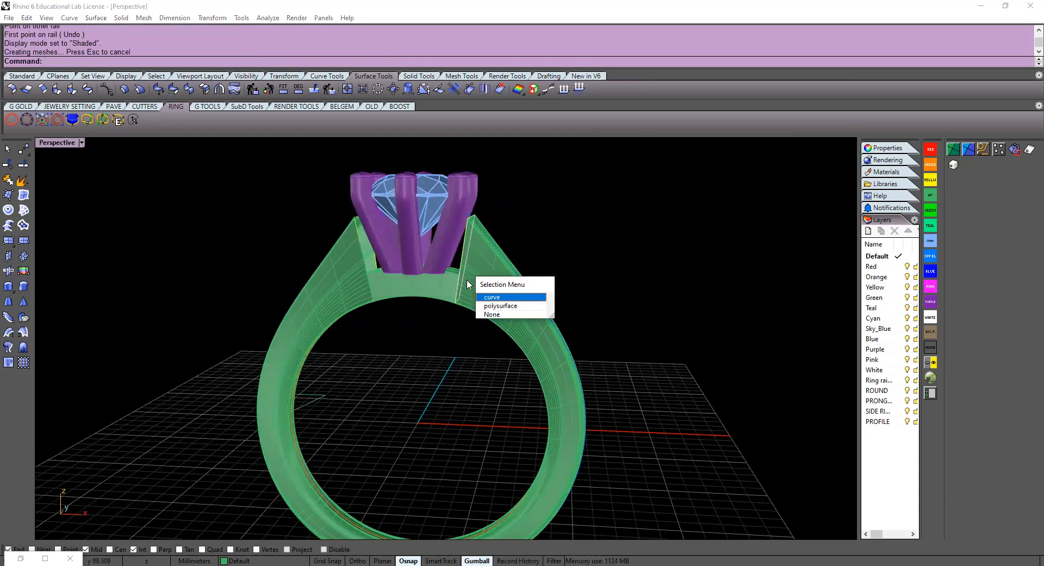
{"action": "left_click", "coordinate": [492, 297]}
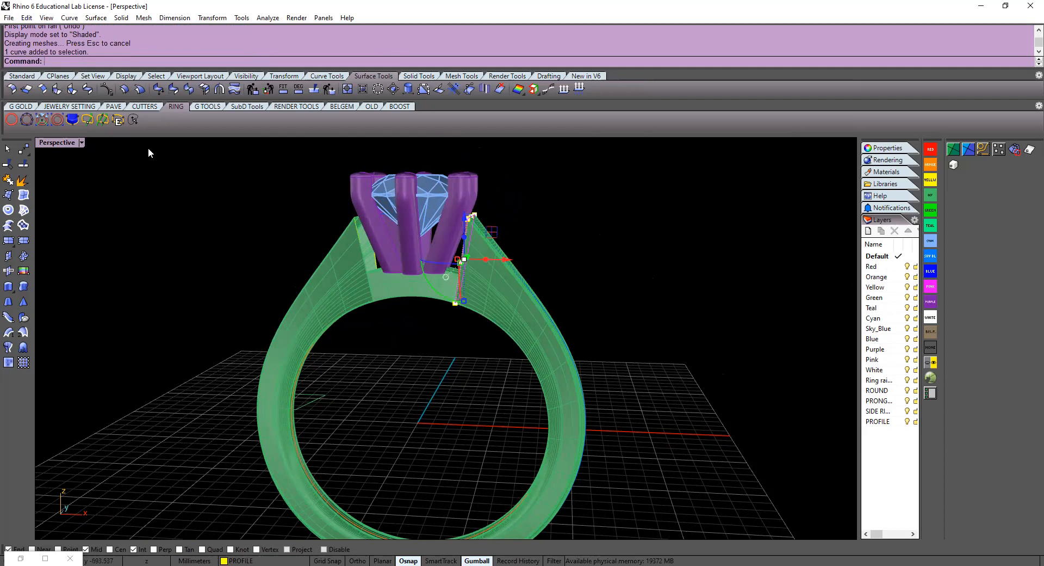
{"action": "left_click", "coordinate": [118, 120]}
{"action": "right_click_drag", "start_coordinate": [457, 315], "coordinate": [343, 366]}
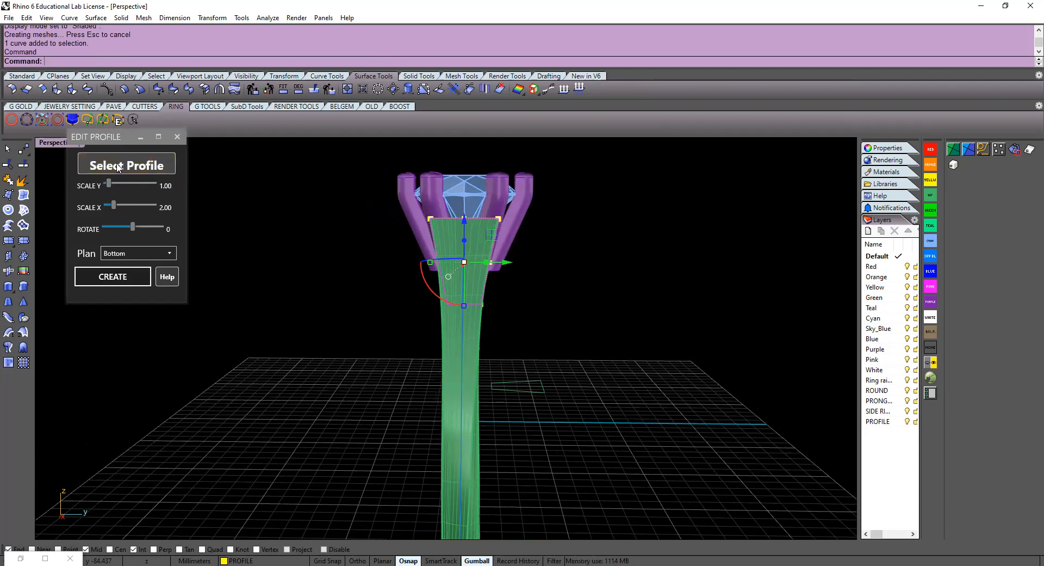
{"action": "right_click_drag", "start_coordinate": [375, 325], "coordinate": [448, 280]}
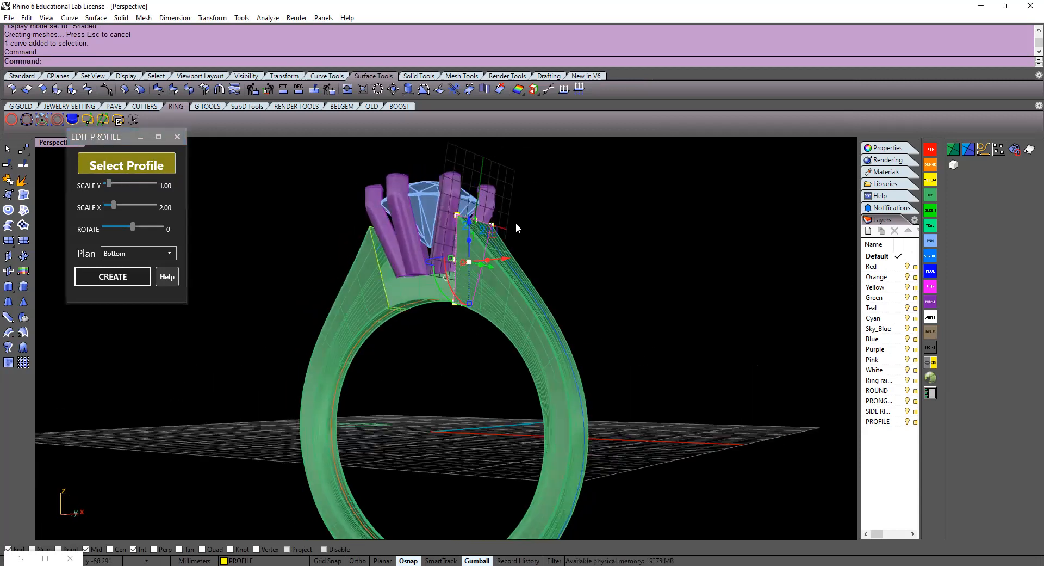
{"action": "right_click_drag", "start_coordinate": [365, 427], "coordinate": [303, 413]}
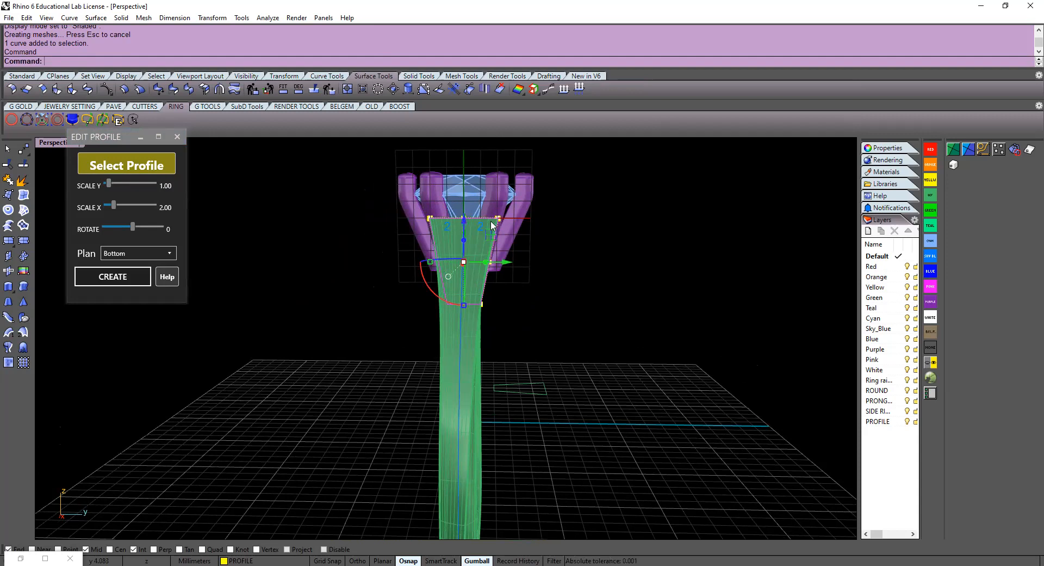
Set the profile's Scale Y to 4.56 and create the edited profile with the Bottom plan
{"action": "left_click_drag", "start_coordinate": [107, 183], "coordinate": [127, 188]}
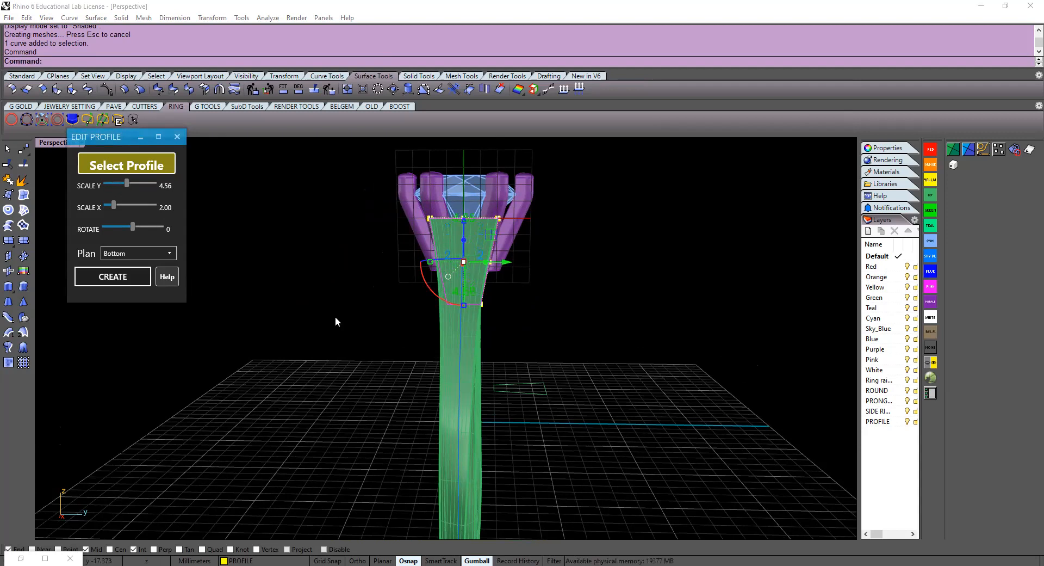
{"action": "right_click_drag", "start_coordinate": [335, 316], "coordinate": [389, 314]}
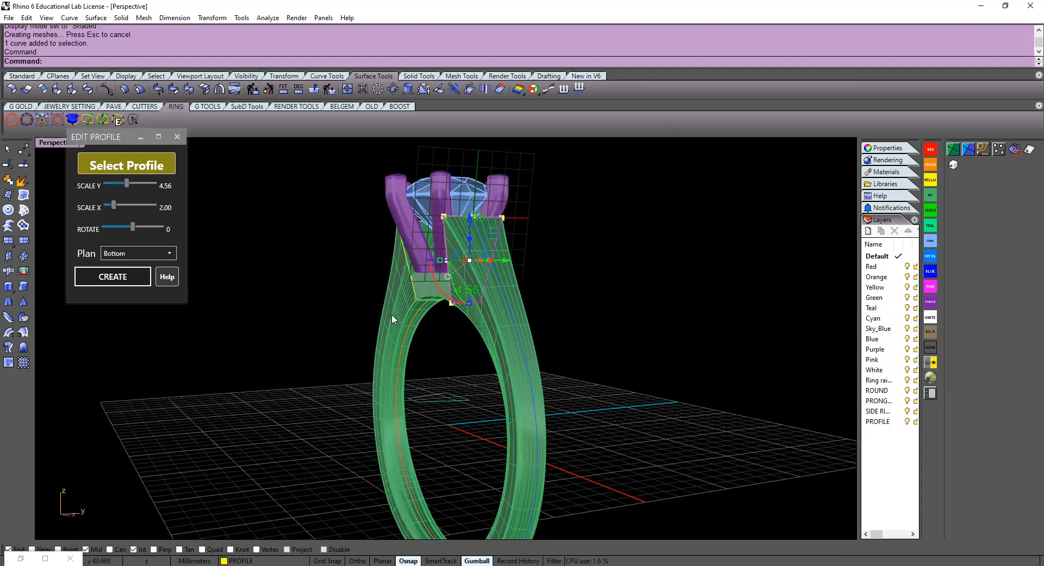
{"action": "right_click", "coordinate": [391, 315]}
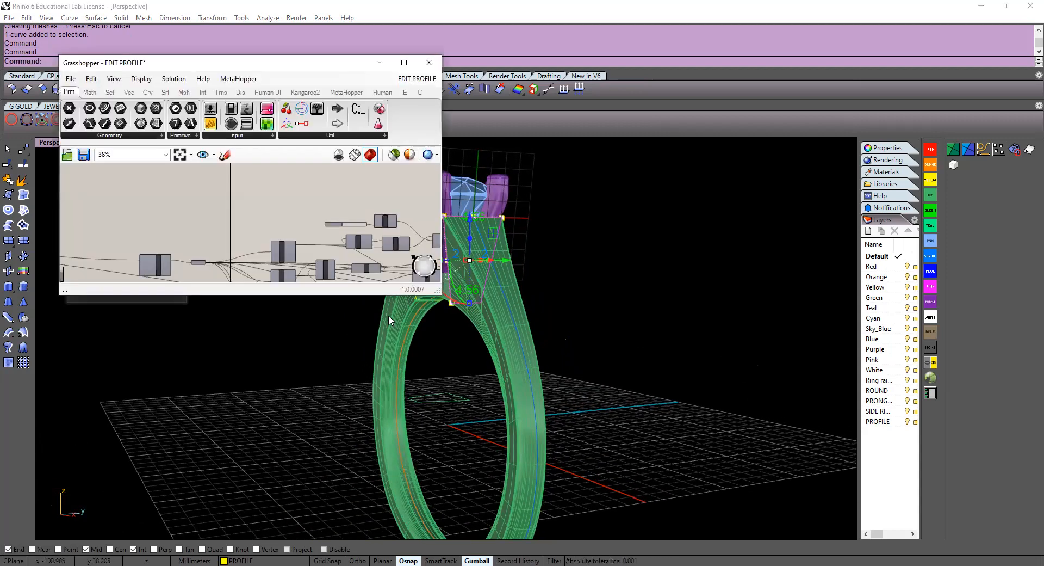
{"action": "left_click", "coordinate": [379, 63]}
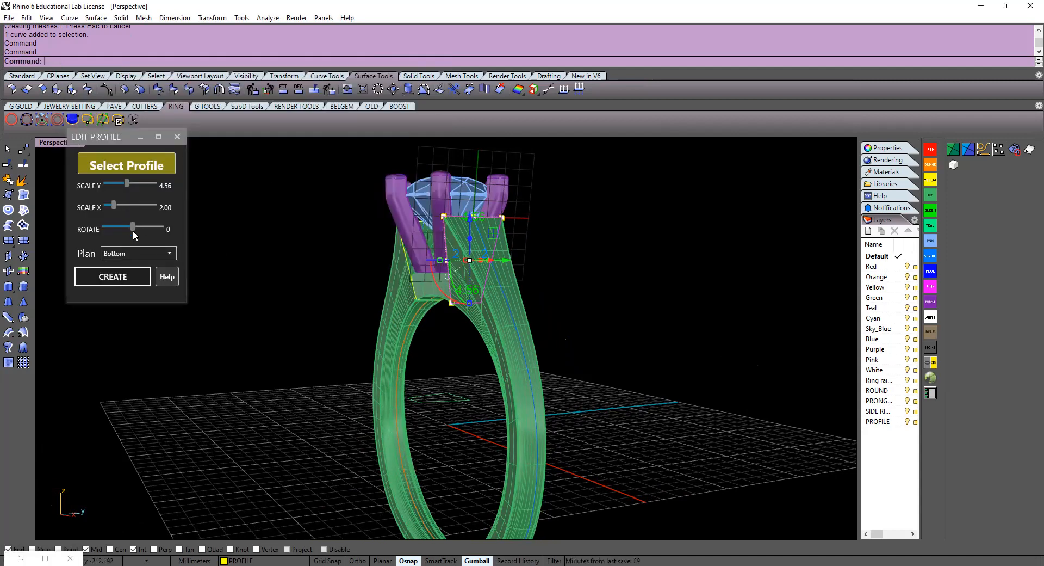
{"action": "left_click", "coordinate": [112, 277]}
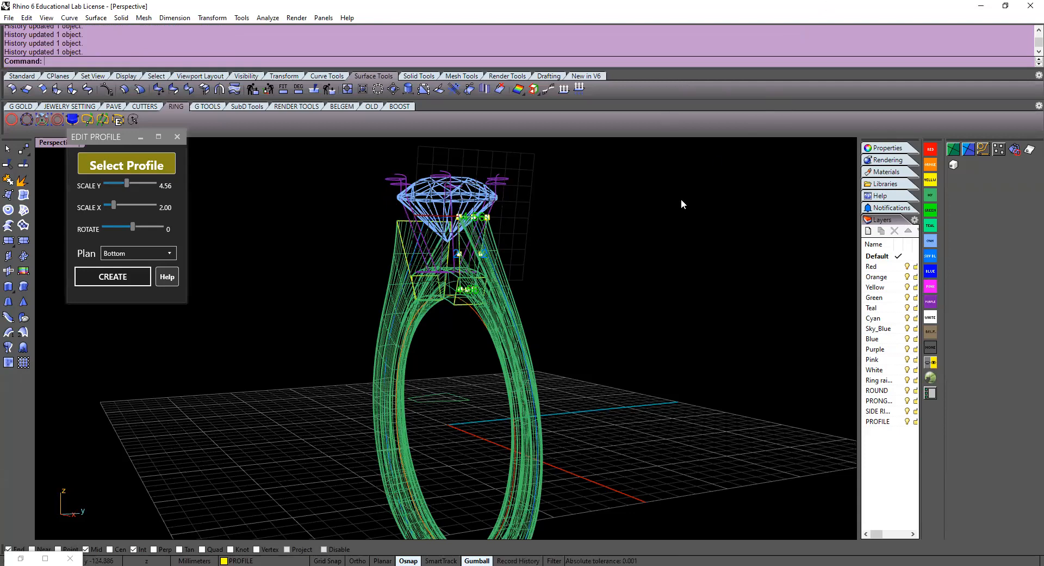
Undo the last change and delete the bulging shank polysurface around the prong head
{"action": "right_click_drag", "start_coordinate": [602, 305], "coordinate": [465, 230]}
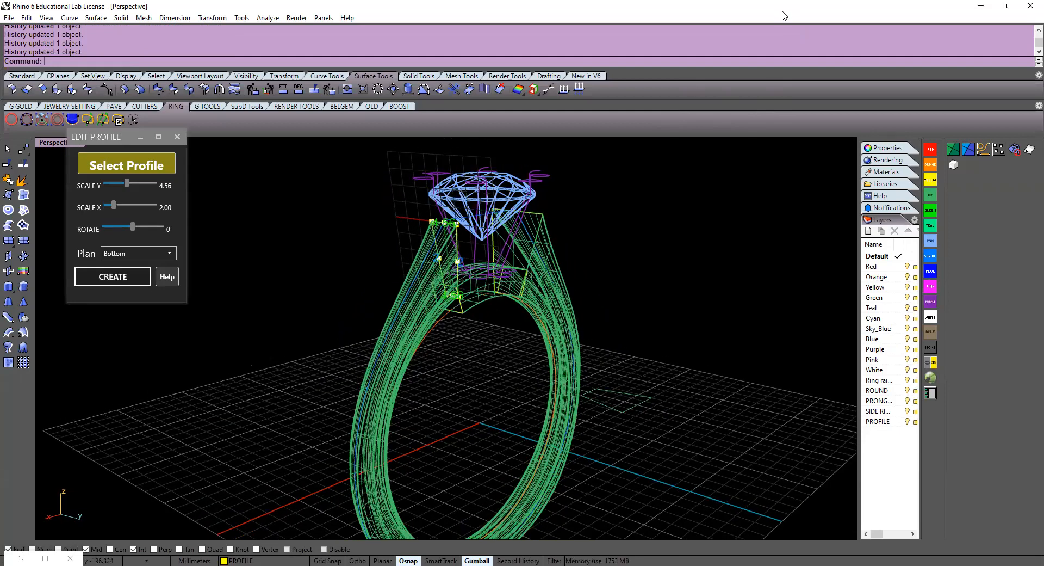
{"action": "right_click_drag", "start_coordinate": [546, 318], "coordinate": [340, 314]}
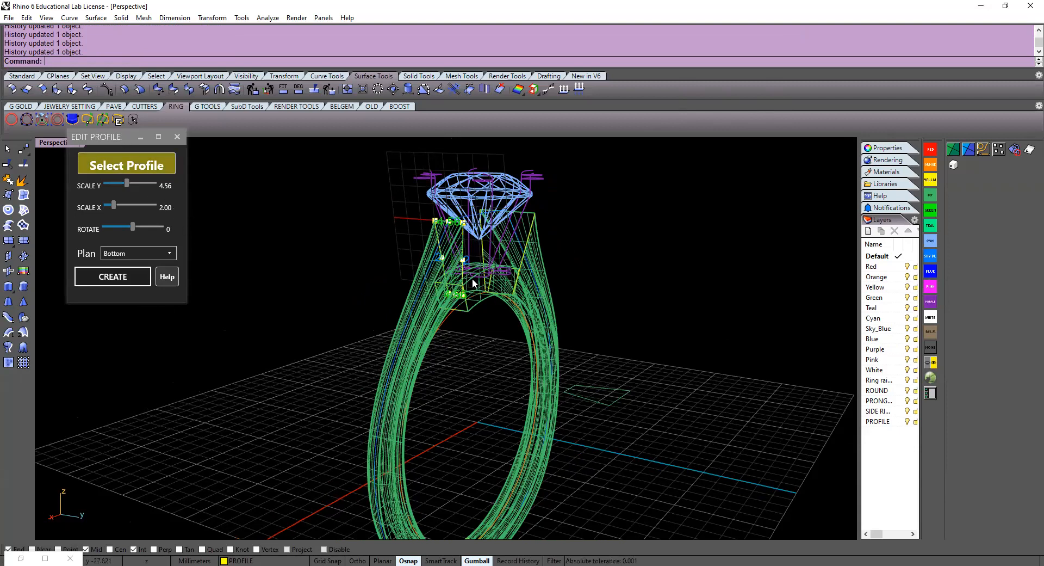
{"action": "scroll", "coordinate": [472, 280], "scroll_direction": "up", "scroll_amount": 5}
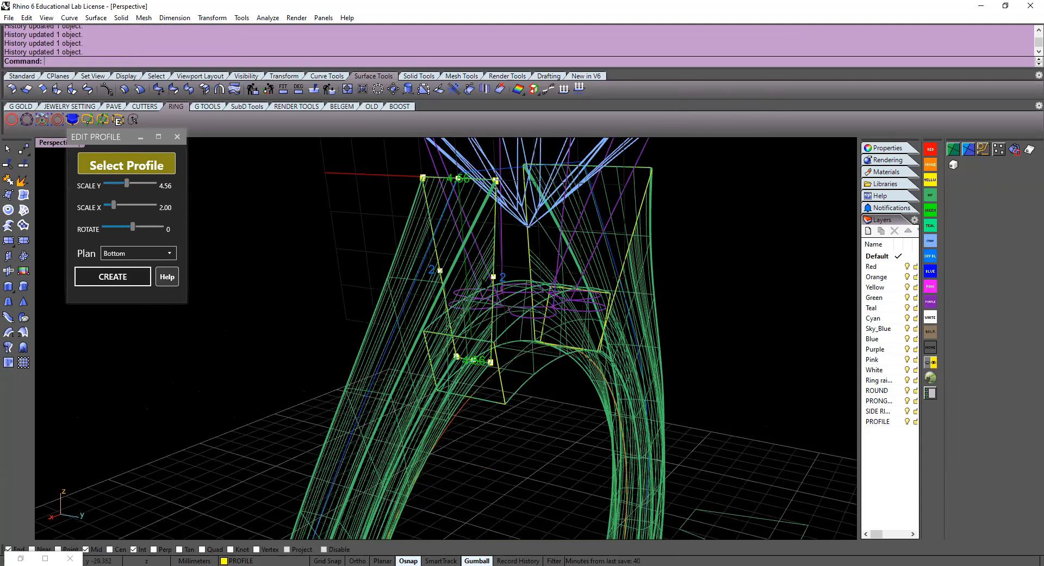
{"action": "left_click", "coordinate": [21, 558]}
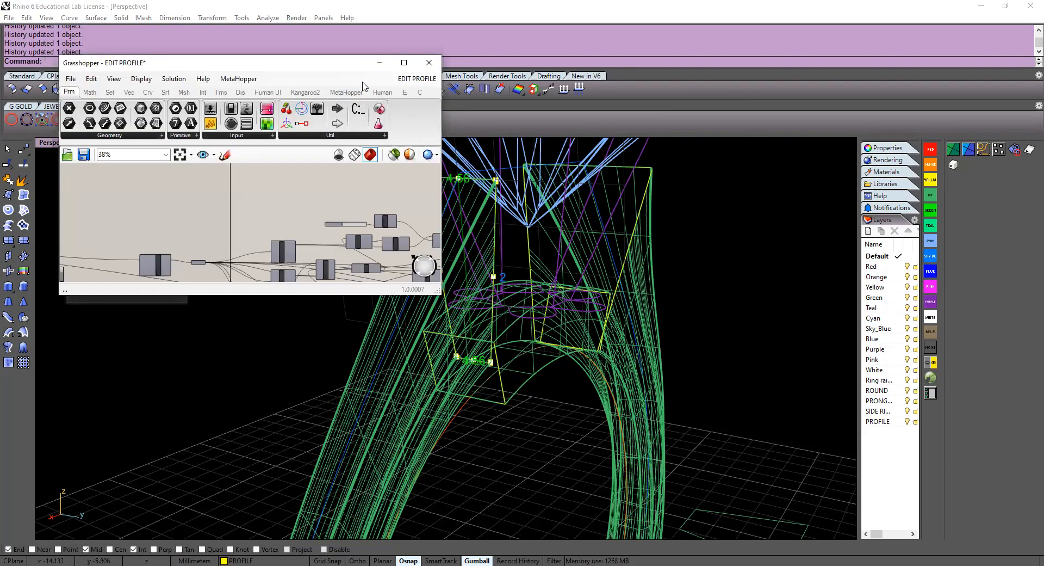
{"action": "left_click", "coordinate": [379, 62]}
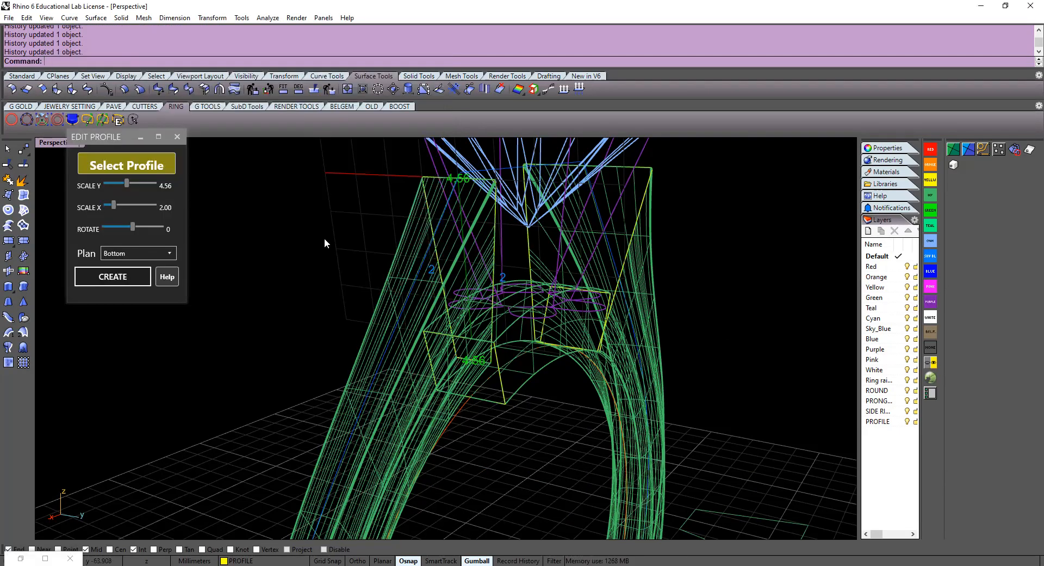
{"action": "key", "text": "ctrl+z"}
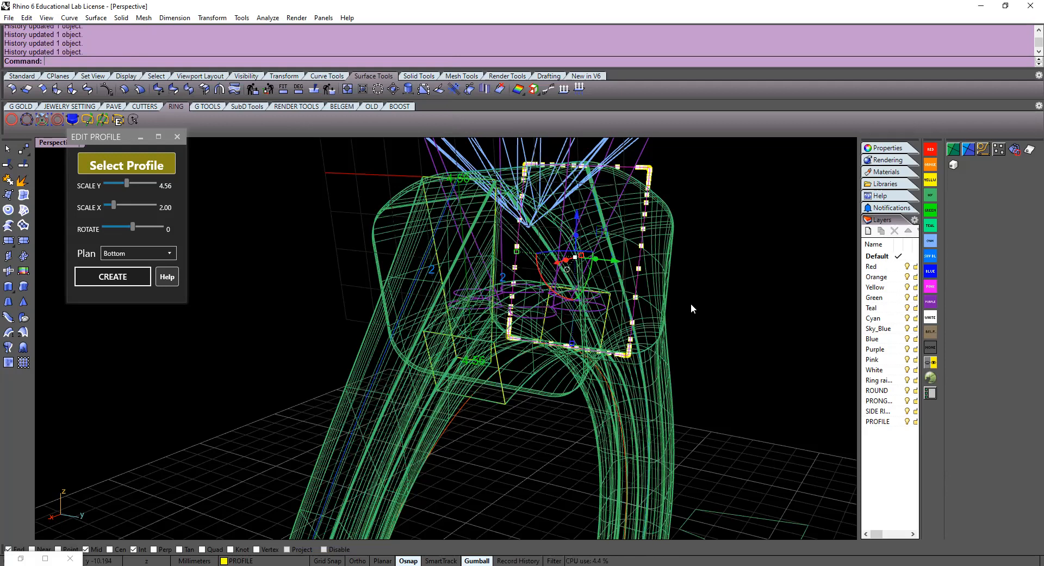
{"action": "left_click", "coordinate": [680, 272]}
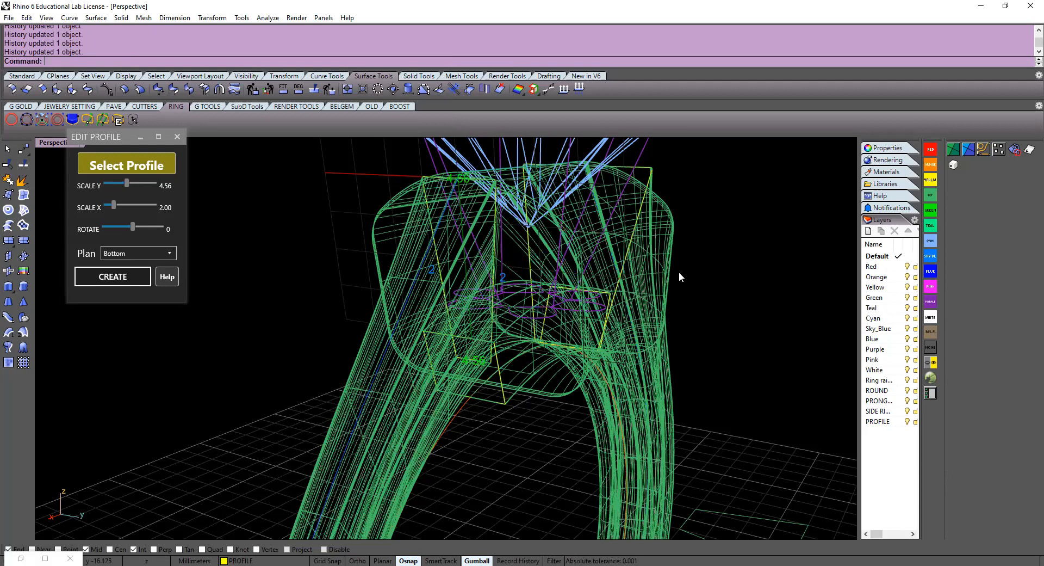
{"action": "left_click", "coordinate": [670, 231]}
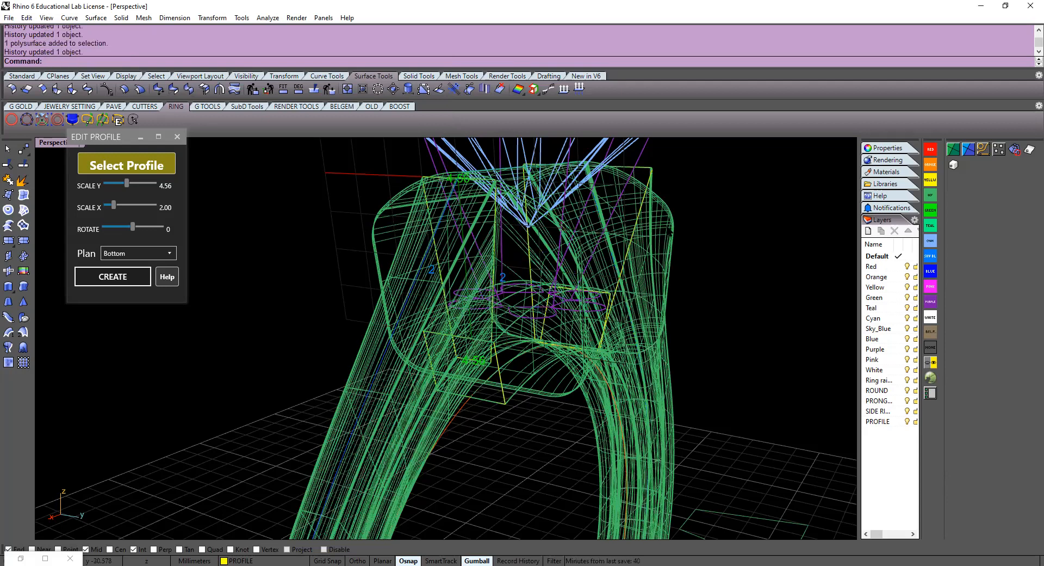
{"action": "key", "text": "Delete"}
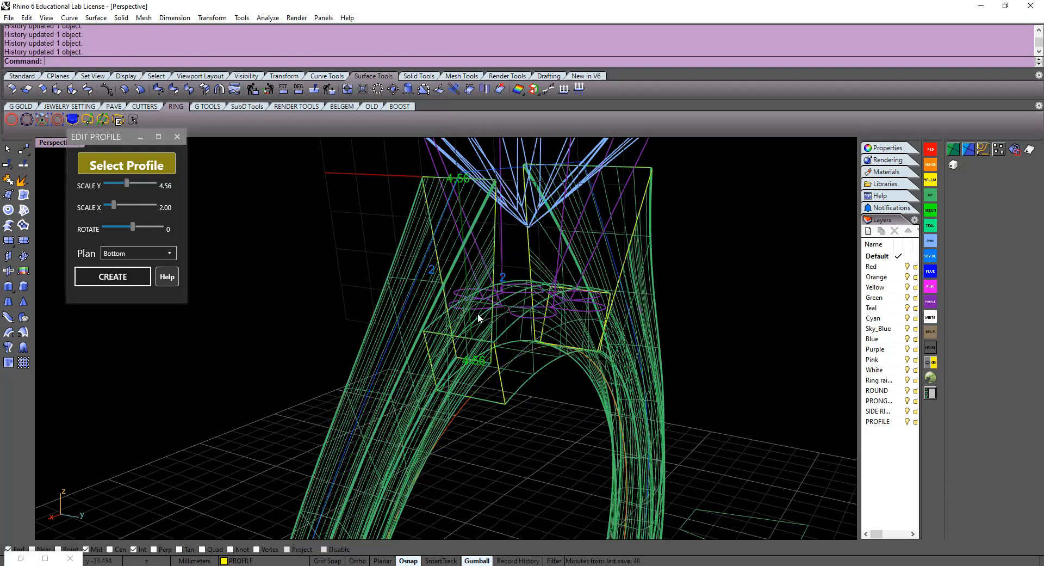
Reselect the profile beside the head, set its Scale Y to 5.64 and Scale X to 2.98, and close the profile editor
{"action": "left_click", "coordinate": [434, 174]}
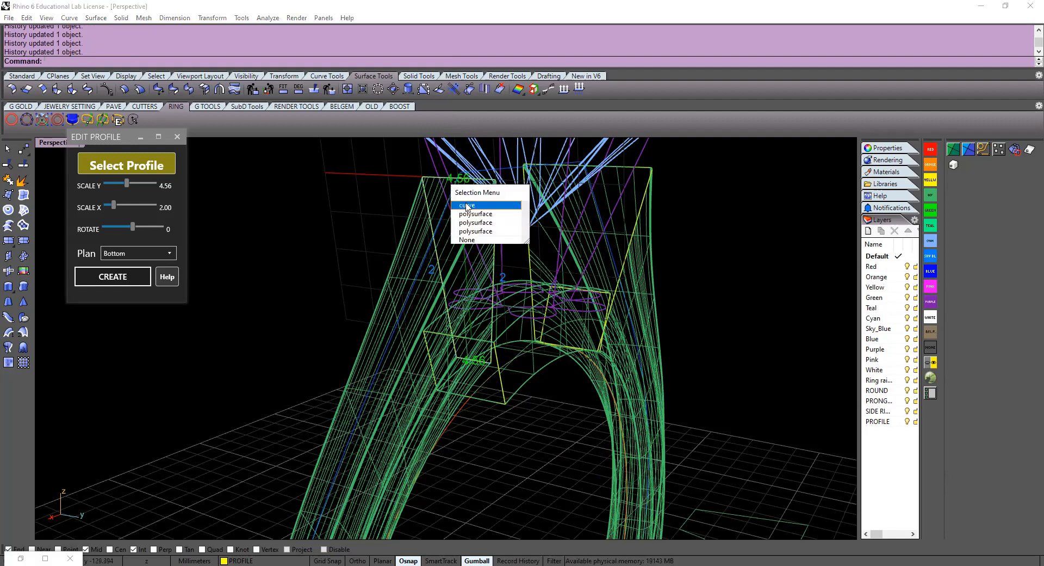
{"action": "left_click", "coordinate": [466, 206]}
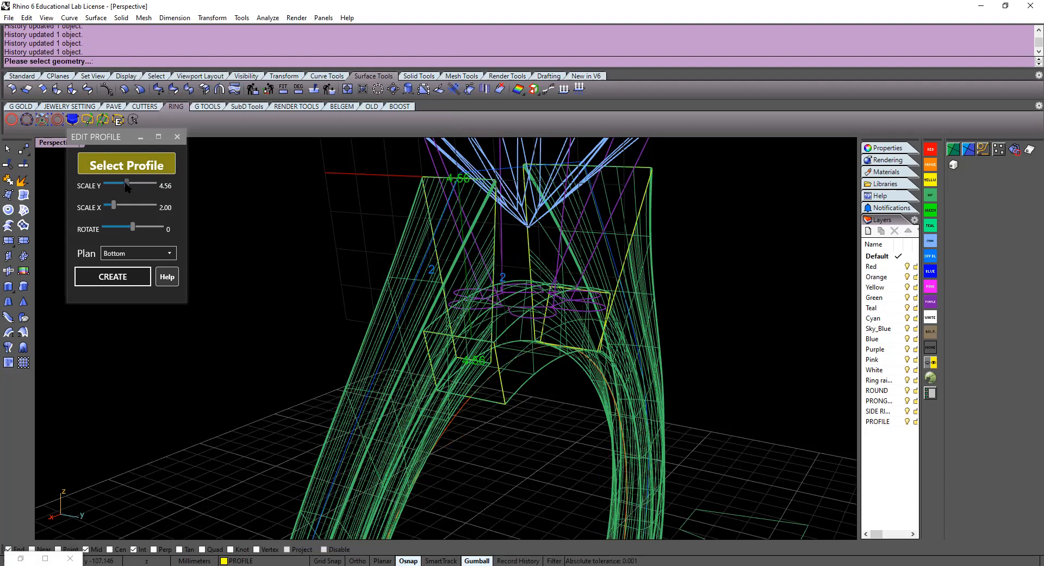
{"action": "left_click_drag", "start_coordinate": [125, 183], "coordinate": [130, 184]}
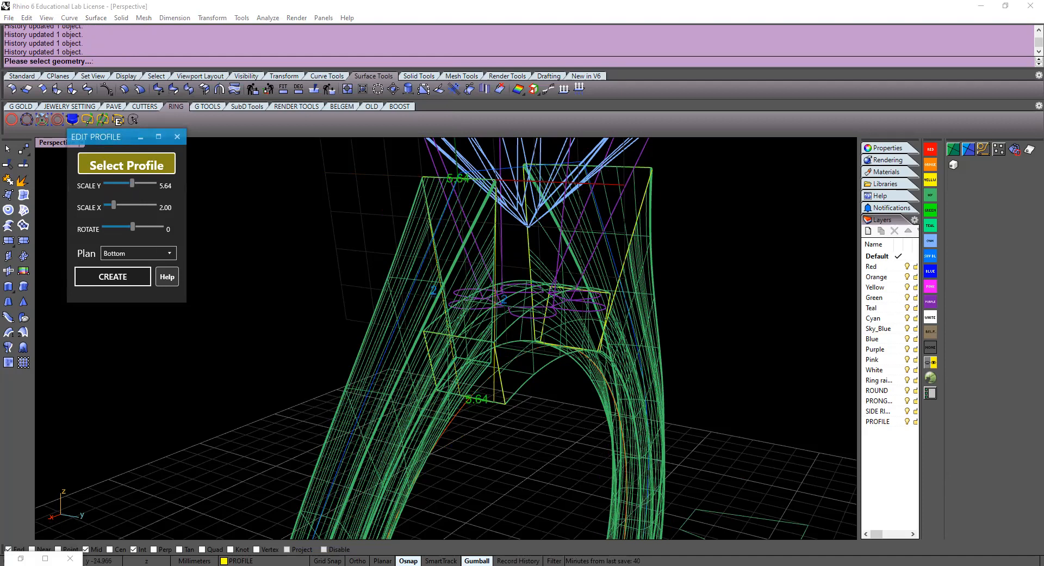
{"action": "right_click_drag", "start_coordinate": [261, 379], "coordinate": [325, 376]}
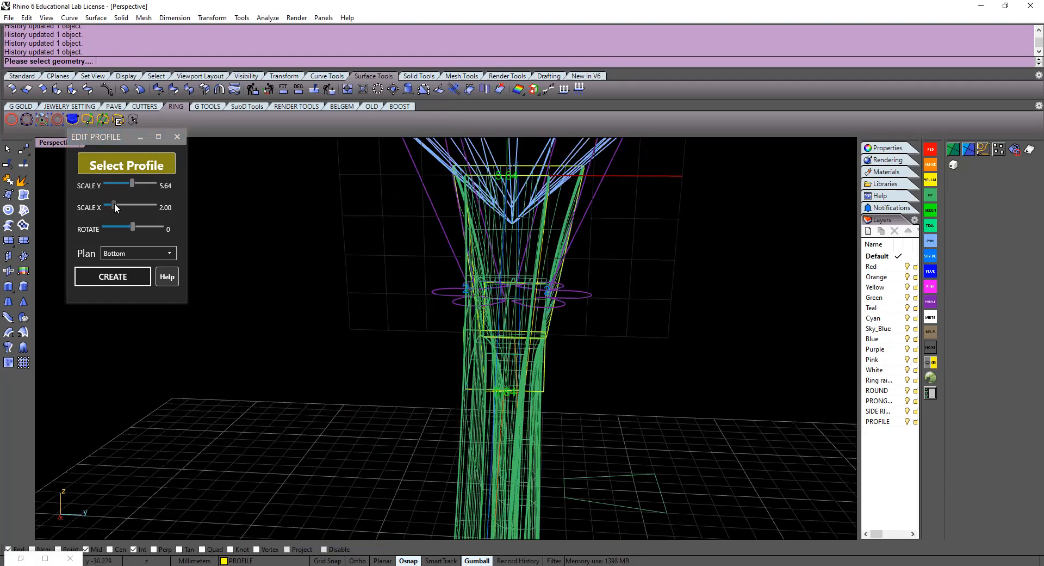
{"action": "left_click_drag", "start_coordinate": [114, 204], "coordinate": [119, 205]}
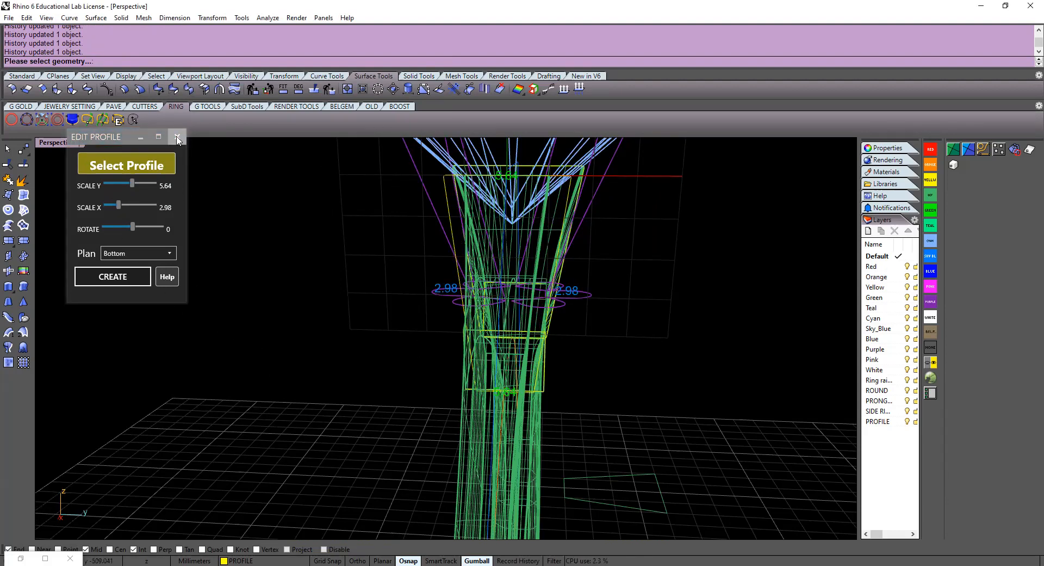
{"action": "right_click_drag", "start_coordinate": [456, 419], "coordinate": [298, 381]}
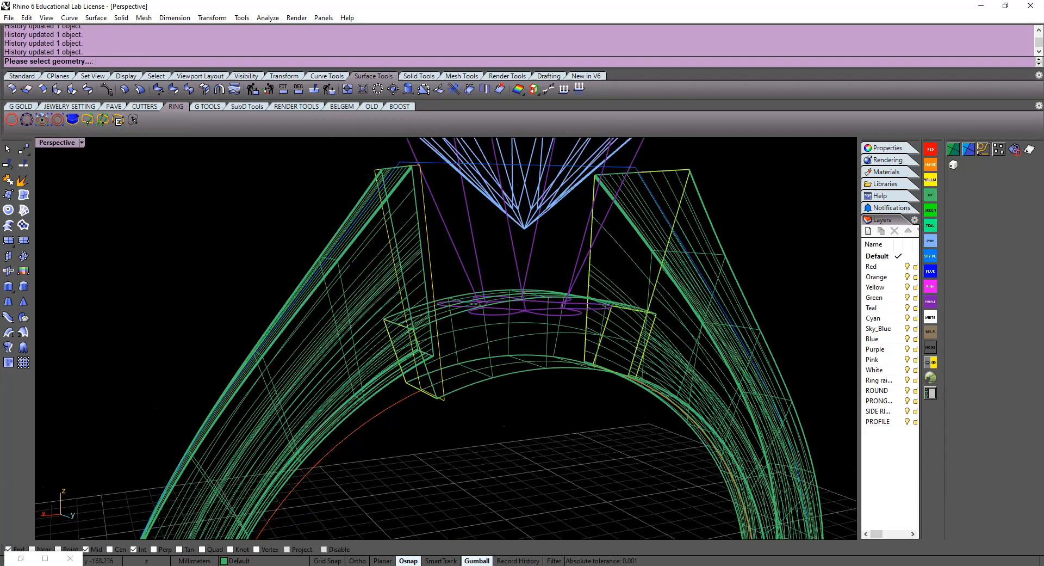
{"action": "key", "text": "Escape"}
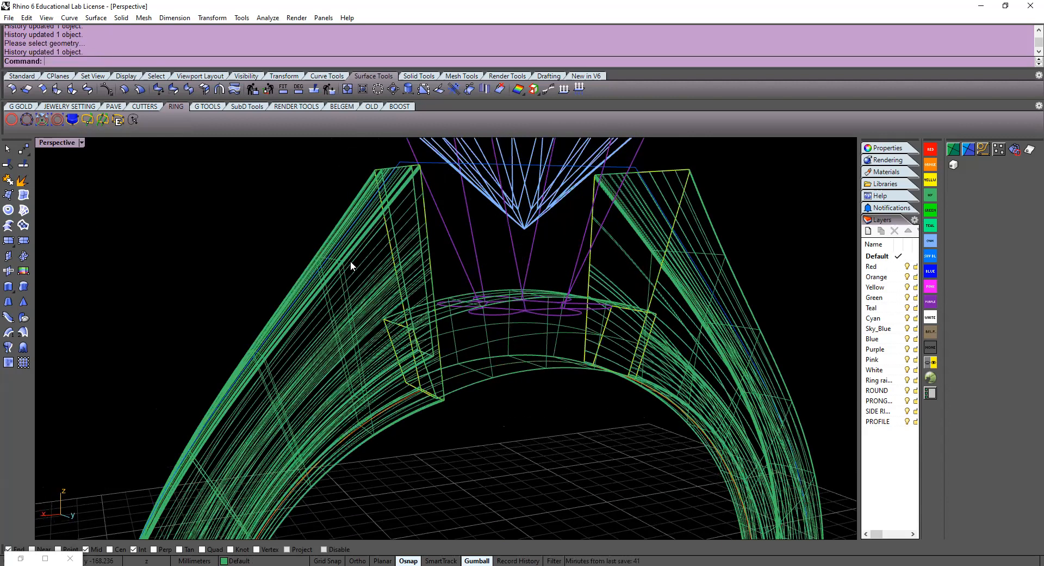
Delete both overlapping shank polysurfaces, keeping the rails, profile curves and the bridge under the head
{"action": "left_click", "coordinate": [351, 262]}
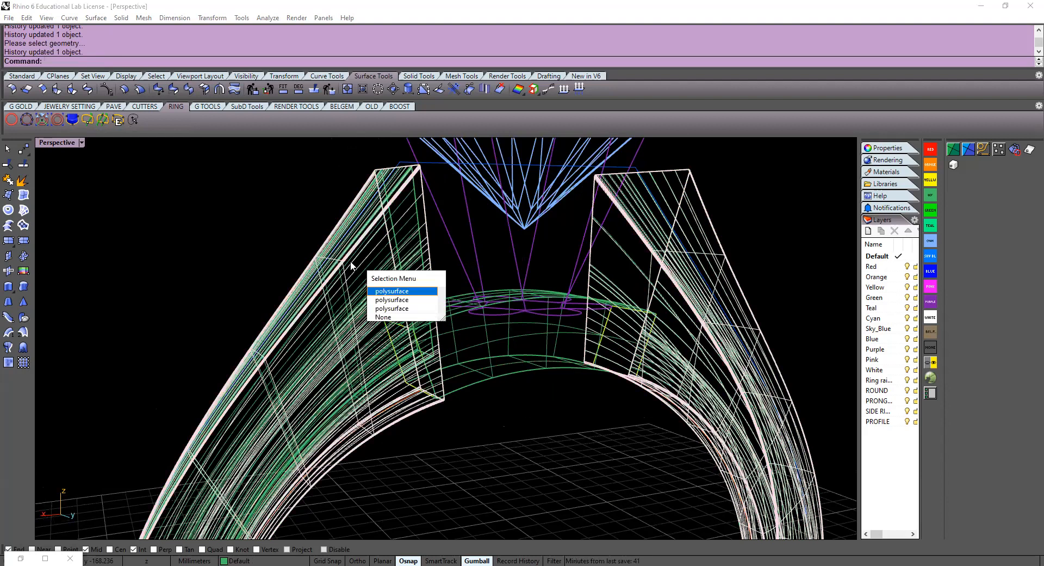
{"action": "left_click", "coordinate": [337, 283]}
{"action": "key", "text": "Delete"}
{"action": "left_click", "coordinate": [338, 283]}
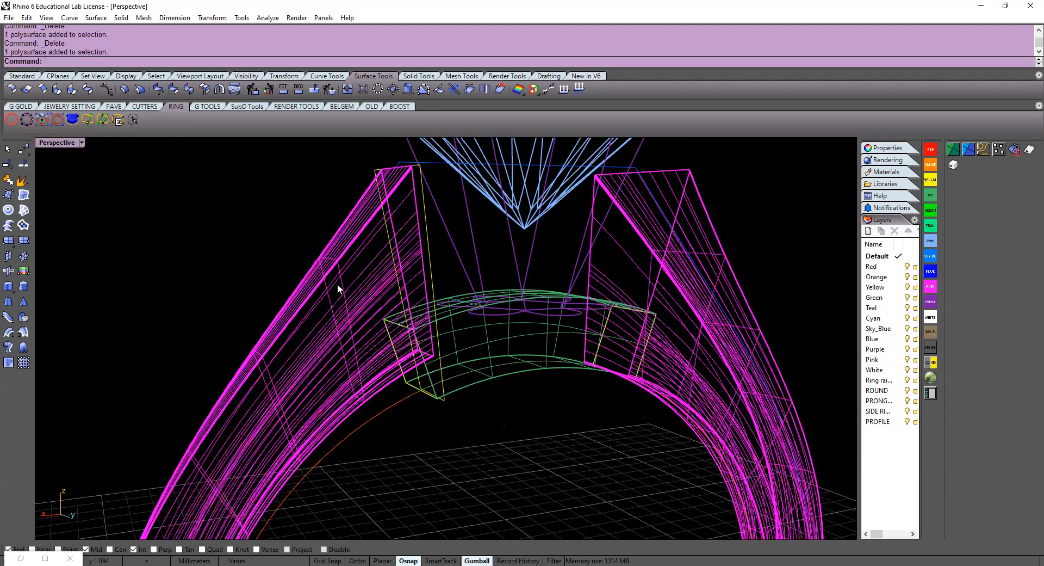
{"action": "key", "text": "Delete"}
Delete the resized trapezoid profile curve on one side of the prong head
{"action": "right_click_drag", "start_coordinate": [305, 331], "coordinate": [359, 331]}
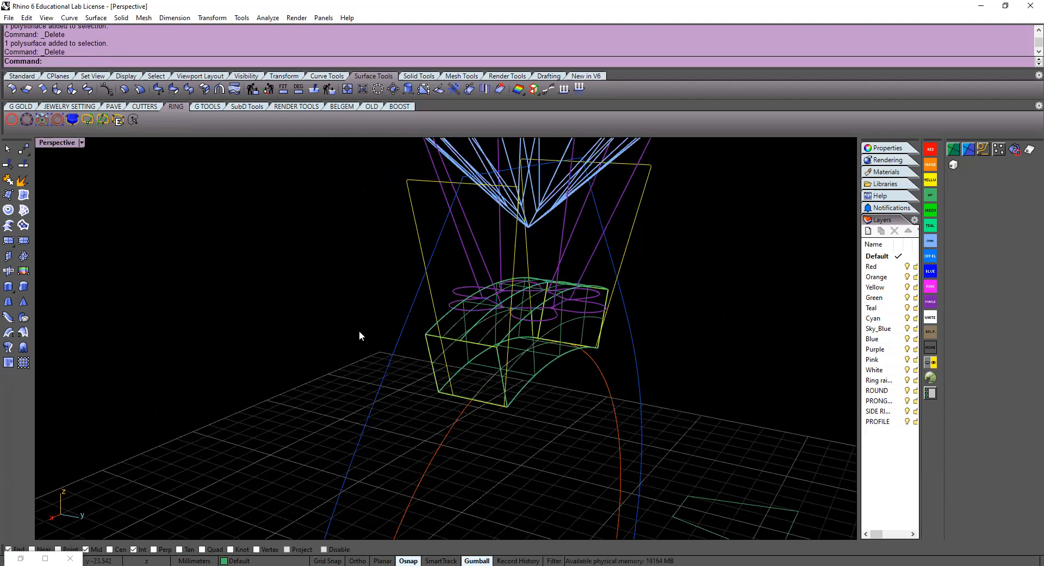
{"action": "left_click", "coordinate": [414, 222]}
{"action": "key", "text": "Delete"}
Mirror the remaining trapezoid profile across the Y axis to the opposite side of the head
{"action": "right_click_drag", "start_coordinate": [370, 285], "coordinate": [450, 284]}
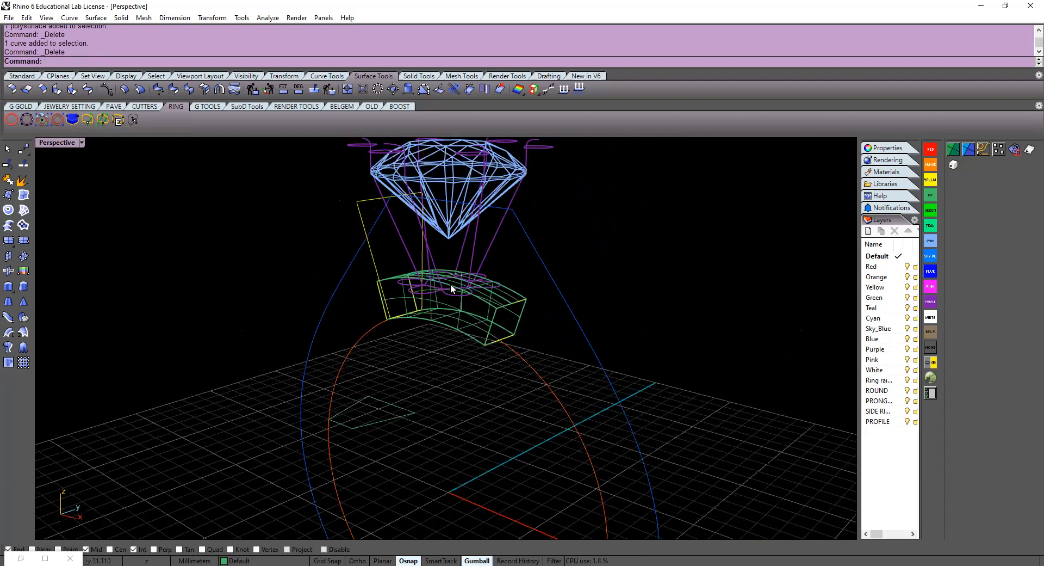
{"action": "right_click_drag", "start_coordinate": [402, 340], "coordinate": [448, 367]}
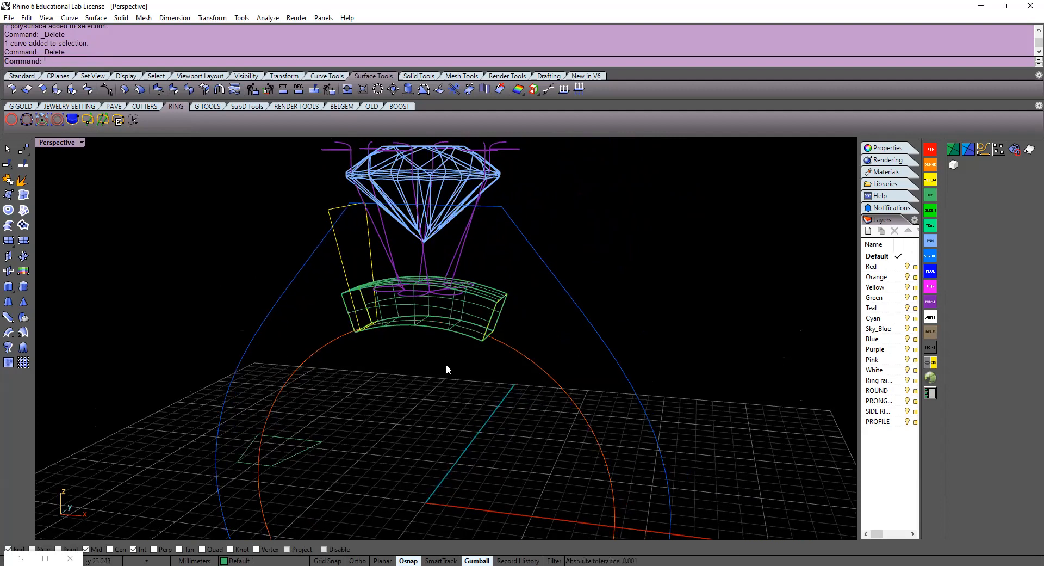
{"action": "scroll", "coordinate": [436, 366], "scroll_direction": "down", "scroll_amount": 4}
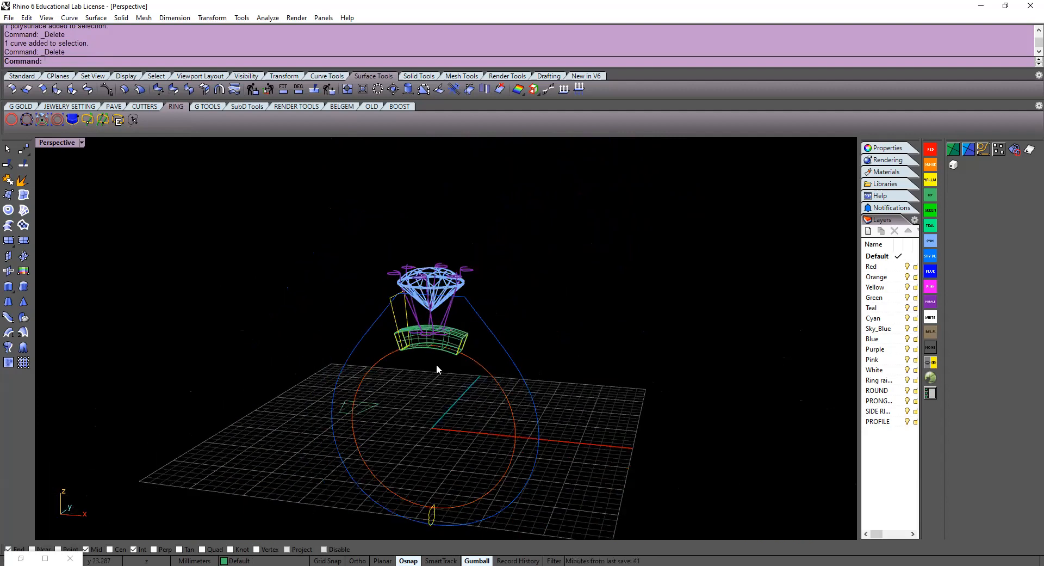
{"action": "left_click", "coordinate": [29, 153]}
{"action": "left_click", "coordinate": [117, 159]}
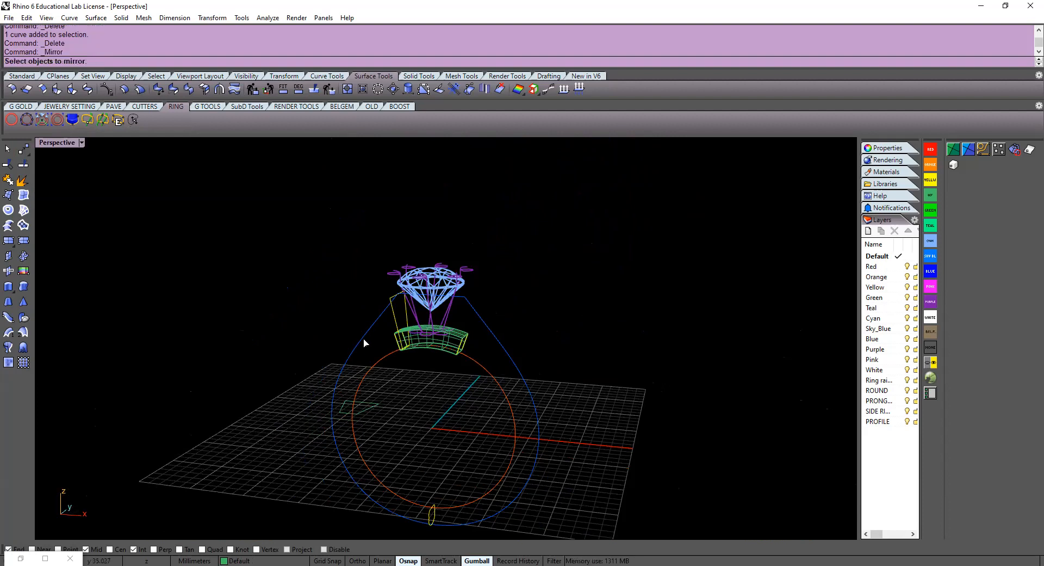
{"action": "left_click", "coordinate": [397, 321]}
{"action": "key", "text": "Return"}
{"action": "left_click", "coordinate": [175, 61]}
{"action": "right_click_drag", "start_coordinate": [368, 405], "coordinate": [338, 415]}
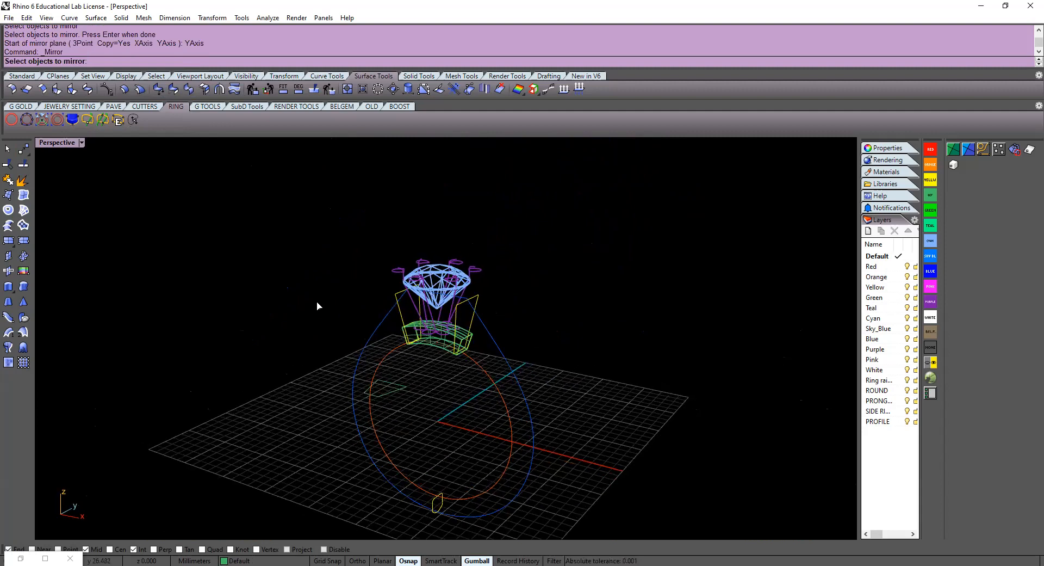
Switch the Perspective viewport's display mode to Shaded
{"action": "left_click", "coordinate": [81, 143]}
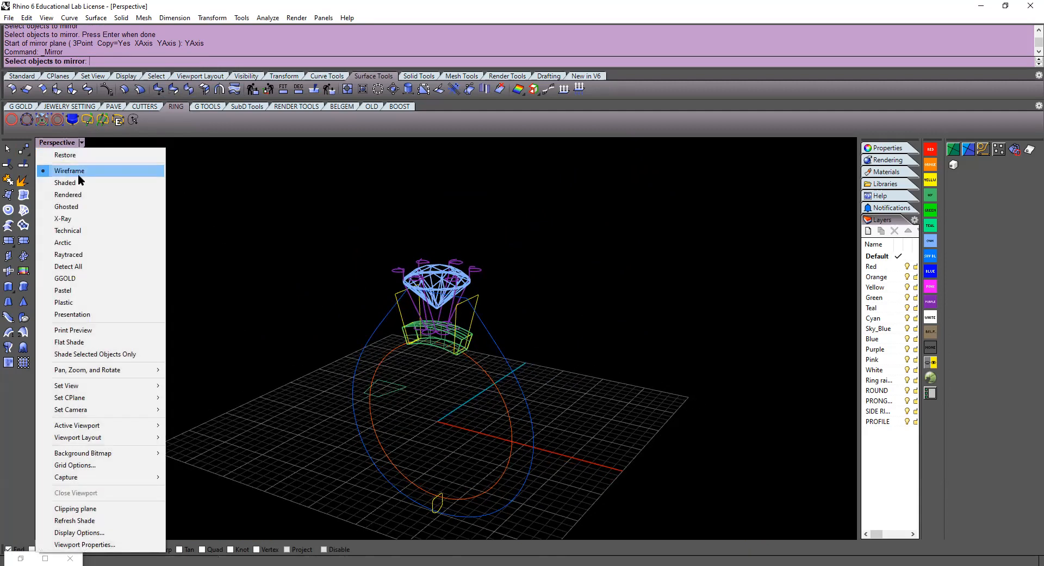
{"action": "left_click", "coordinate": [77, 181]}
{"action": "mouse_move", "coordinate": [391, 387]}
{"action": "right_mouse_down"}
{"action": "mouse_move", "coordinate": [413, 370]}
{"action": "mouse_move", "coordinate": [402, 375]}
{"action": "right_mouse_up"}
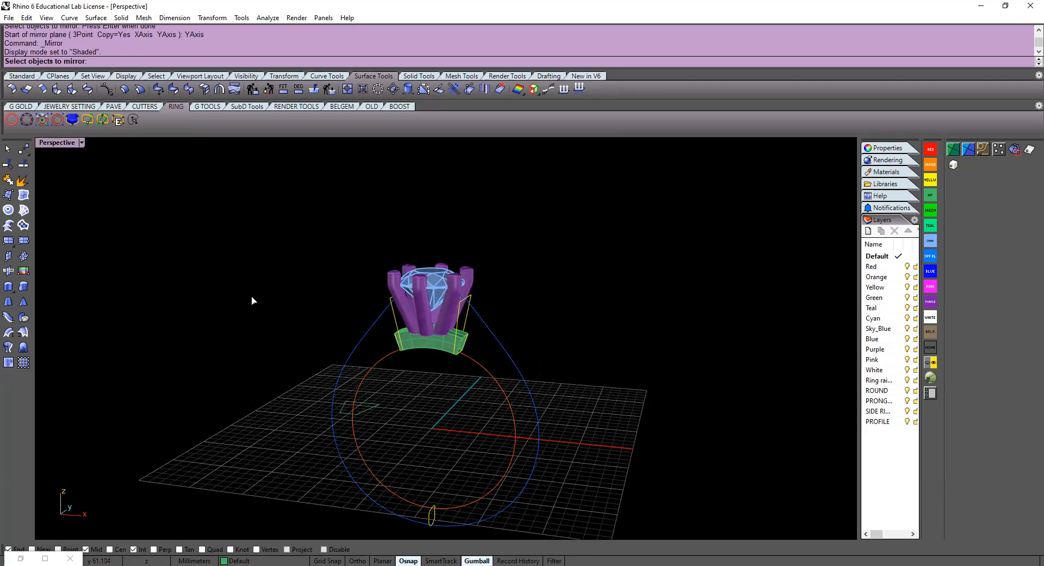
{"action": "left_click", "coordinate": [23, 332]}
{"action": "left_click", "coordinate": [371, 372]}
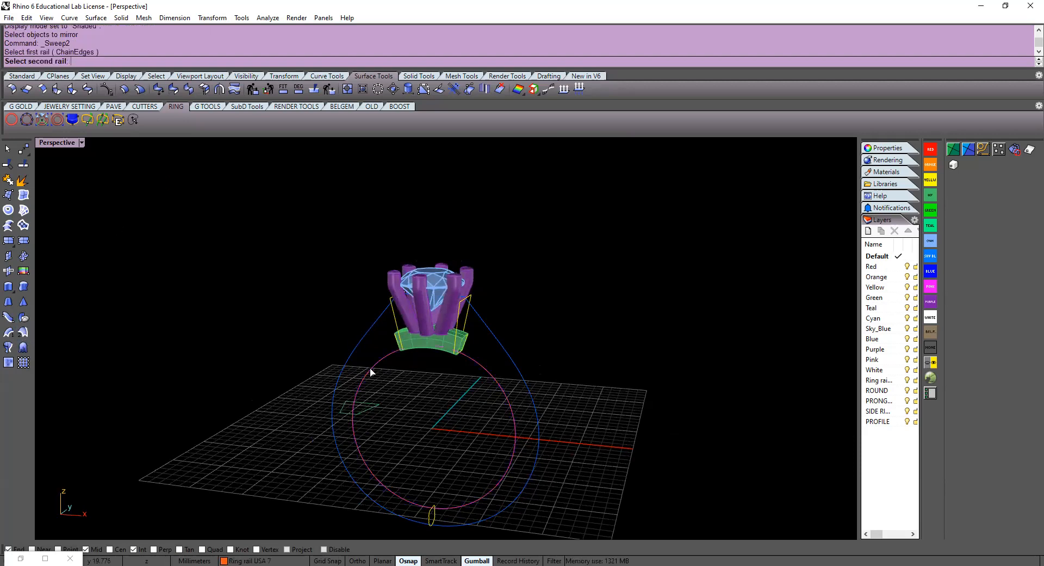
{"action": "left_click", "coordinate": [483, 324]}
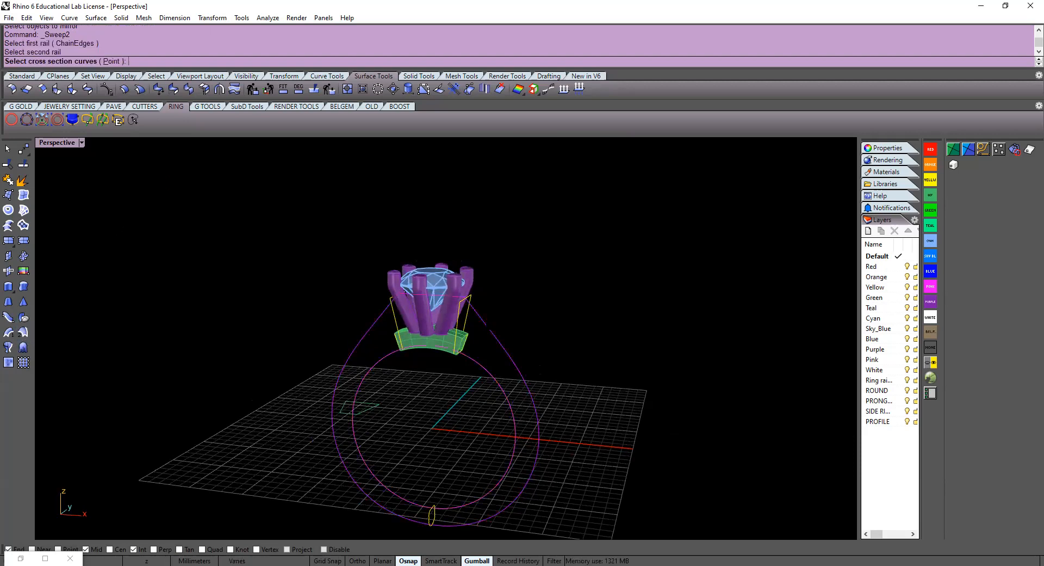
{"action": "left_click", "coordinate": [468, 319]}
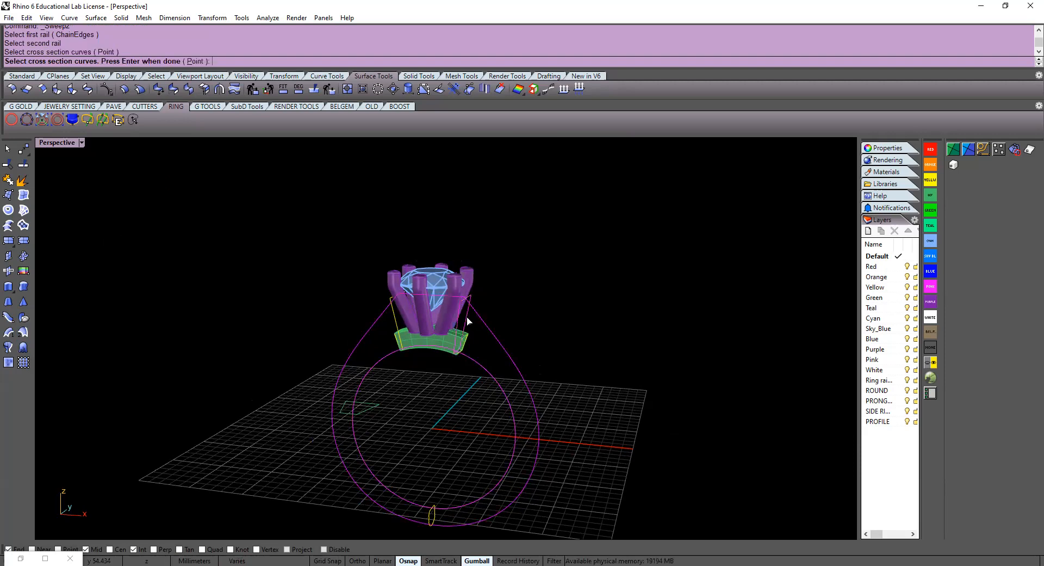
{"action": "left_click", "coordinate": [432, 514]}
{"action": "left_click", "coordinate": [393, 314]}
{"action": "key", "text": "Return"}
{"action": "key", "text": "Return"}
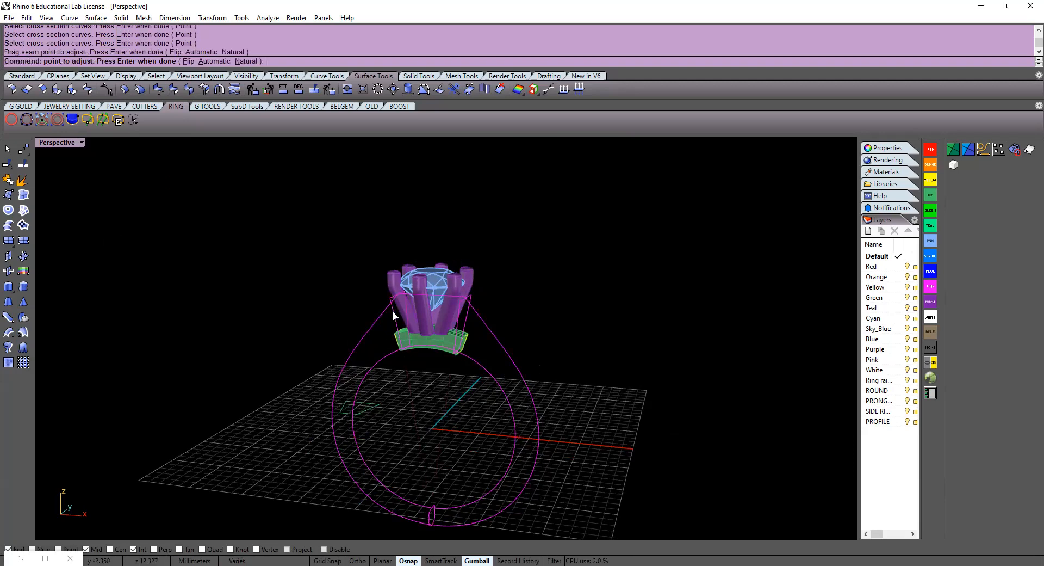
{"action": "left_click", "coordinate": [723, 353]}
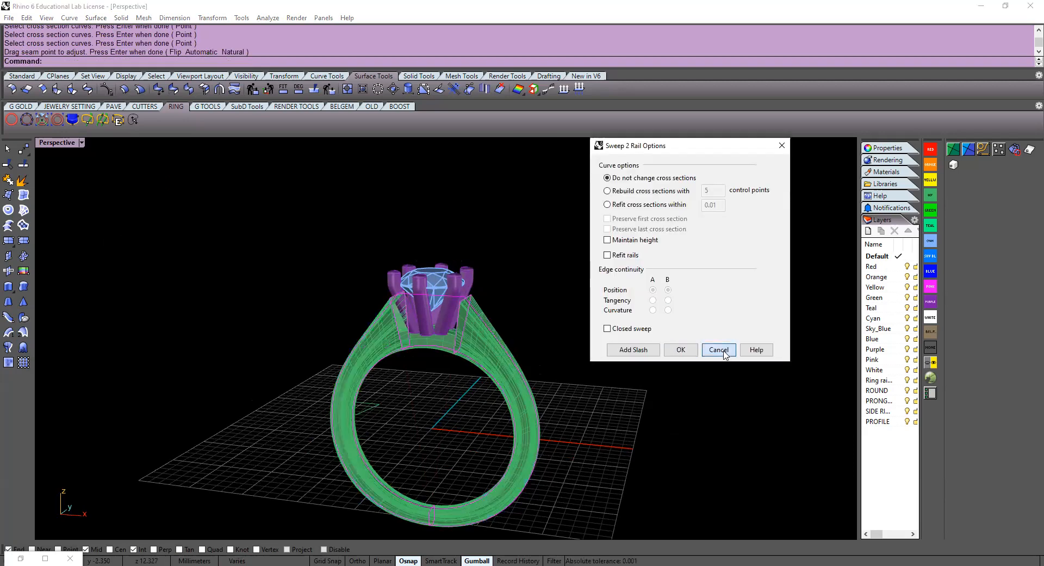
Start a two-rail sweep using the inner and outer ring rails and the three profiles: both head sides and the shank bottom
{"action": "key", "text": "Return"}
{"action": "left_click", "coordinate": [490, 368]}
{"action": "left_click", "coordinate": [514, 371]}
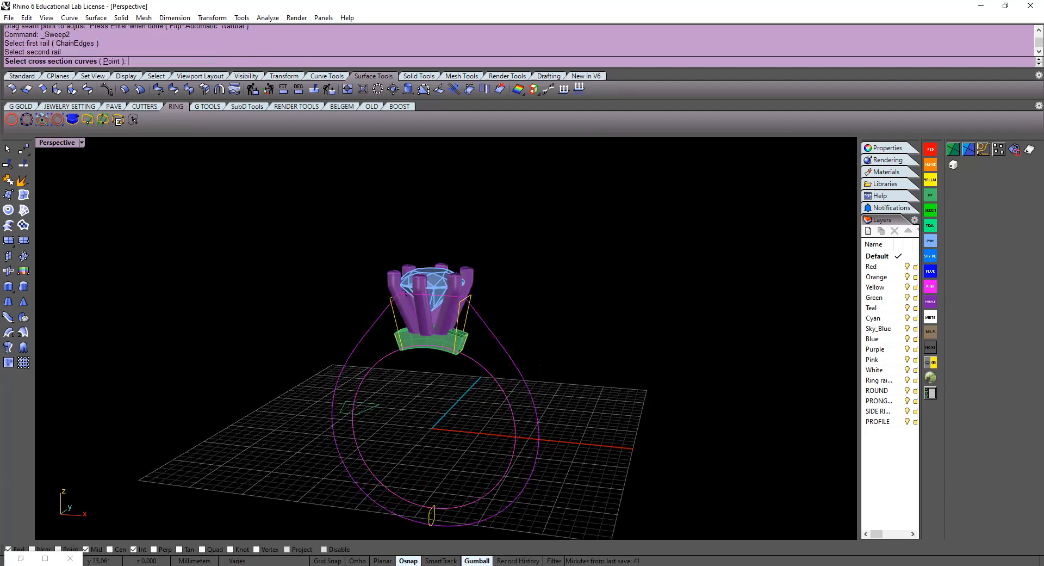
{"action": "left_click", "coordinate": [465, 326]}
{"action": "left_click", "coordinate": [431, 518]}
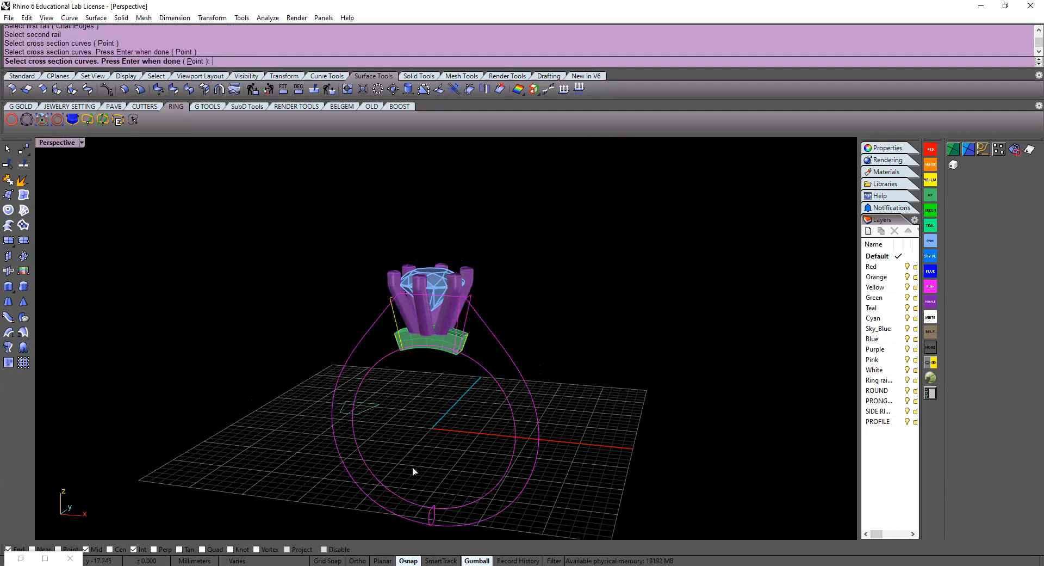
{"action": "left_click", "coordinate": [396, 319]}
{"action": "key", "text": "Return"}
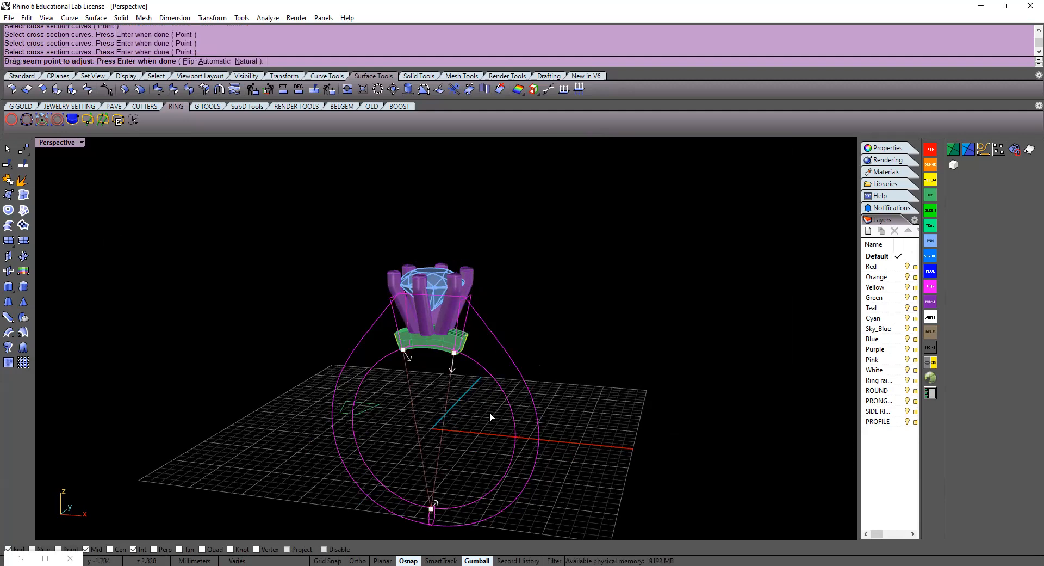
Align the seam points of the bottom and head-side profiles at the middle of their inner edges and accept them
{"action": "right_click_drag", "start_coordinate": [476, 410], "coordinate": [397, 400]}
{"action": "scroll", "coordinate": [457, 518], "scroll_direction": "up", "scroll_amount": 5}
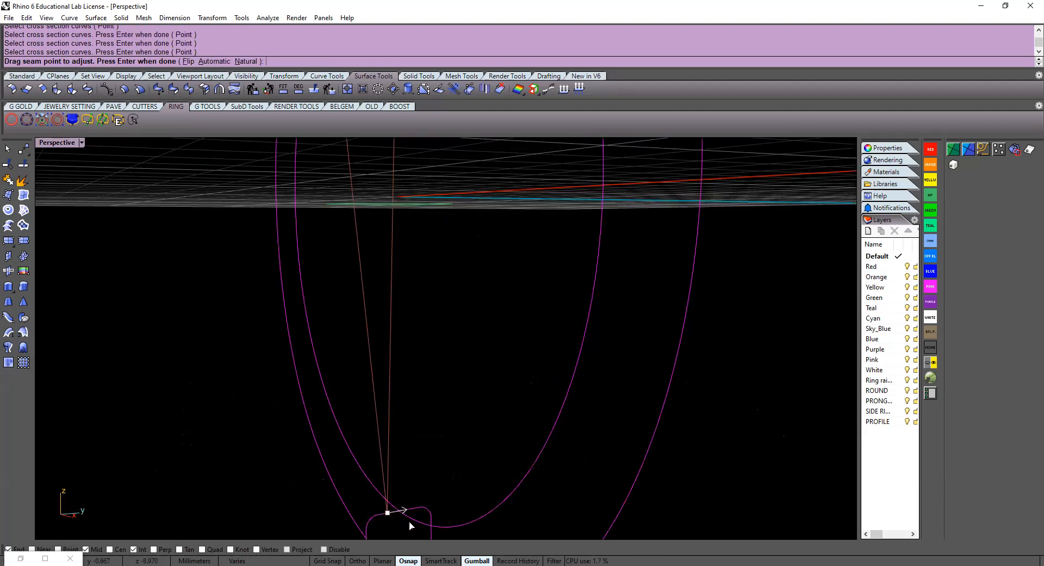
{"action": "left_click_drag", "start_coordinate": [392, 517], "coordinate": [407, 508]}
{"action": "scroll", "coordinate": [425, 350], "scroll_direction": "down", "scroll_amount": 5}
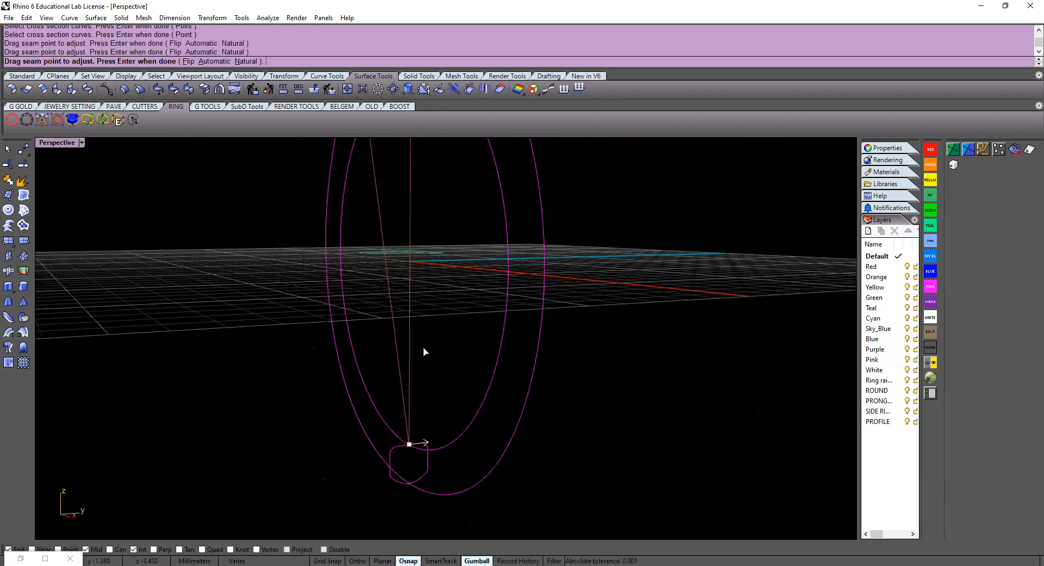
{"action": "right_click_drag", "start_coordinate": [401, 270], "coordinate": [416, 435]}
{"action": "left_click_drag", "start_coordinate": [425, 255], "coordinate": [399, 254]}
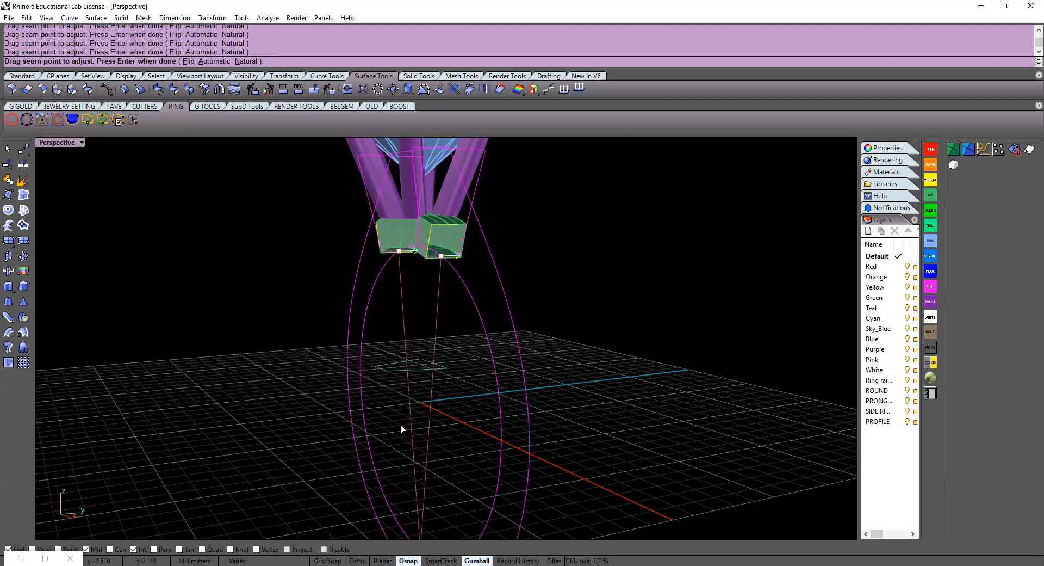
{"action": "key", "text": "Return"}
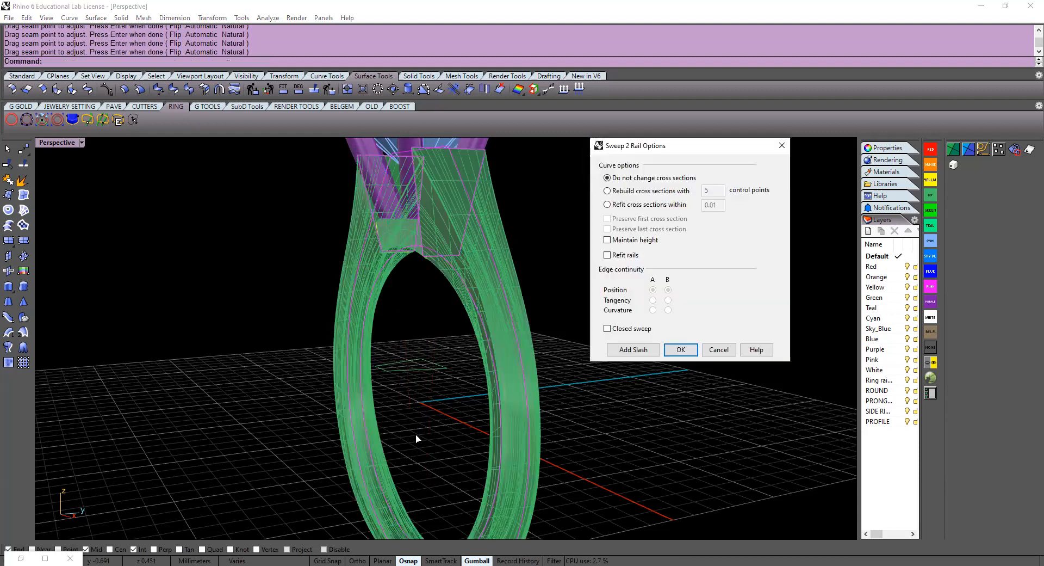
Add a slash between the rails on each lower side of the shank and create the sweep with unchanged cross sections
{"action": "right_click_drag", "start_coordinate": [418, 438], "coordinate": [454, 318]}
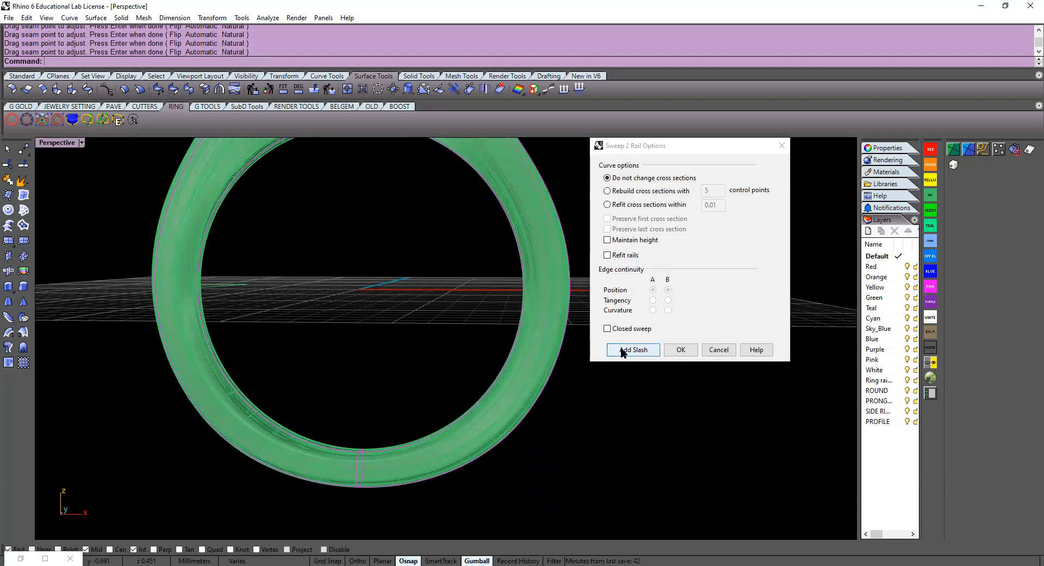
{"action": "left_click", "coordinate": [491, 387]}
{"action": "left_click", "coordinate": [528, 411]}
{"action": "left_click", "coordinate": [225, 375]}
{"action": "left_click", "coordinate": [190, 396]}
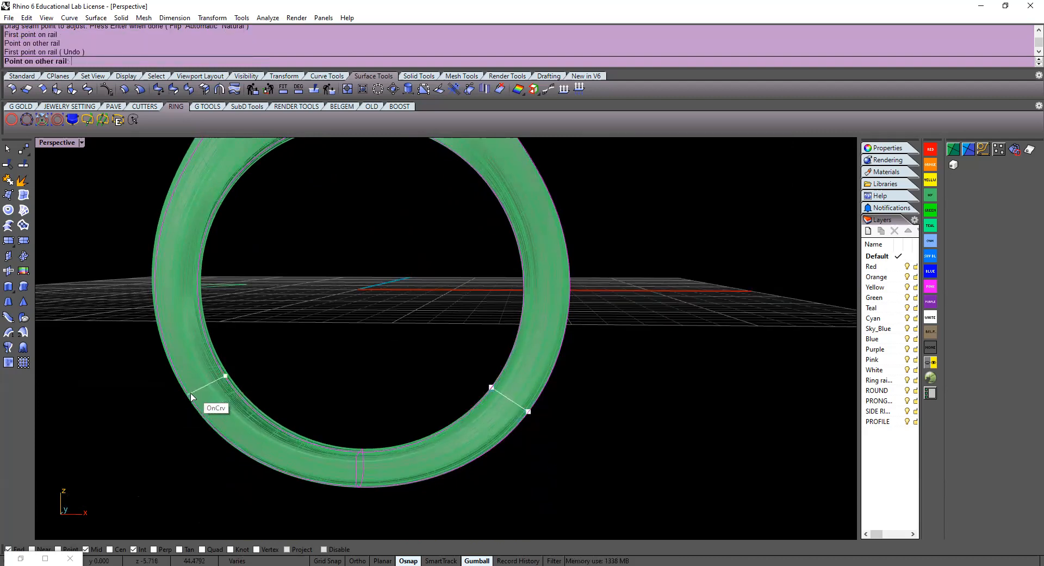
{"action": "key", "text": "Return"}
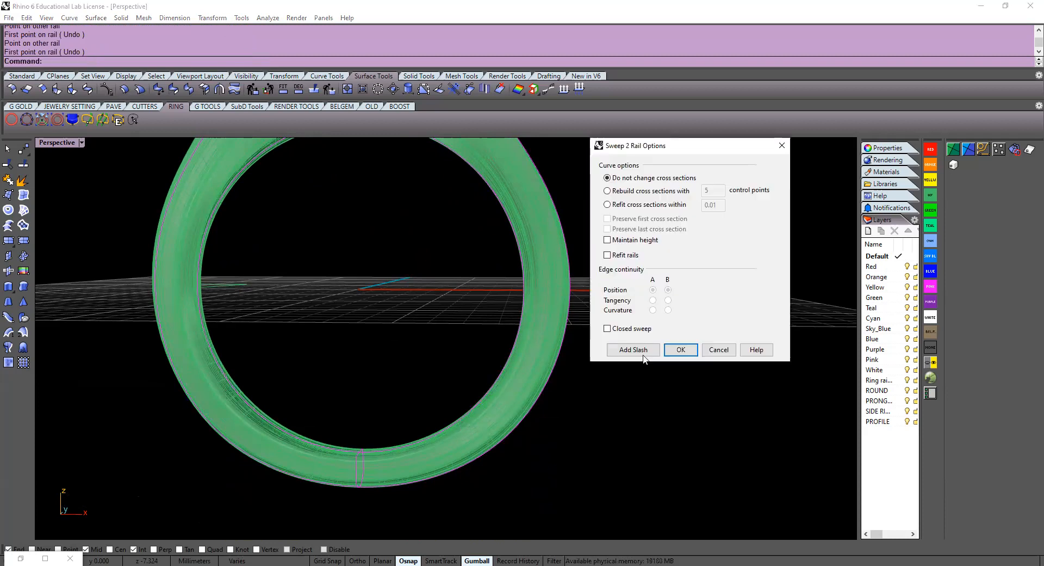
{"action": "left_click", "coordinate": [683, 350]}
Examine the swept shank from several angles, especially its open ends beside the prong head and bridge
{"action": "scroll", "coordinate": [453, 292], "scroll_direction": "down", "scroll_amount": 9}
{"action": "scroll", "coordinate": [443, 292], "scroll_direction": "up", "scroll_amount": 6}
{"action": "right_click_drag", "start_coordinate": [443, 292], "coordinate": [514, 455]}
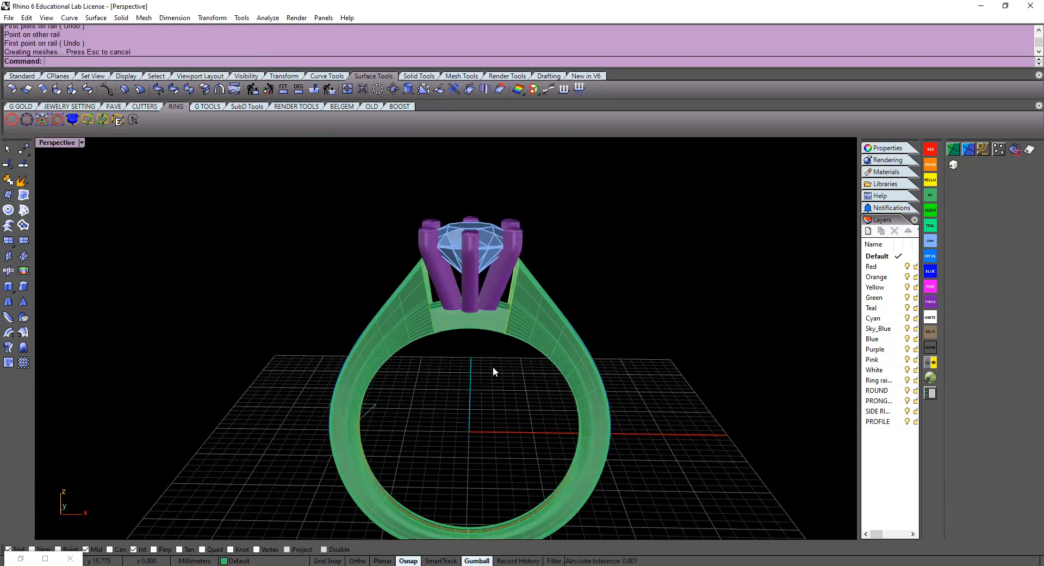
{"action": "scroll", "coordinate": [493, 367], "scroll_direction": "up", "scroll_amount": 4}
{"action": "mouse_move", "coordinate": [499, 377]}
{"action": "right_mouse_down"}
{"action": "mouse_move", "coordinate": [501, 344]}
{"action": "mouse_move", "coordinate": [513, 358]}
{"action": "mouse_move", "coordinate": [494, 358]}
{"action": "mouse_move", "coordinate": [481, 376]}
{"action": "right_mouse_up"}
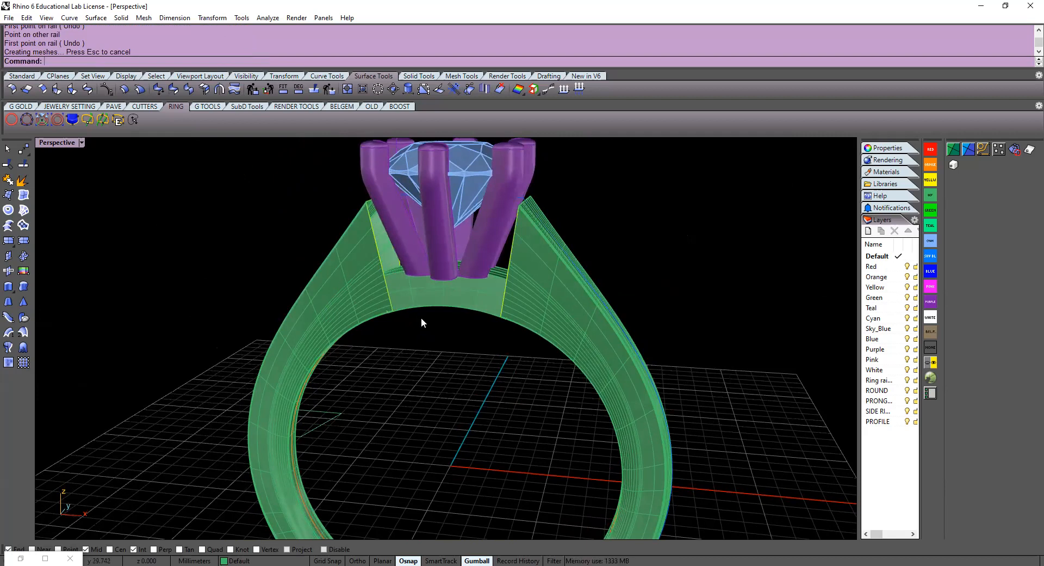
{"action": "right_click_drag", "start_coordinate": [422, 321], "coordinate": [373, 337]}
{"action": "scroll", "coordinate": [353, 262], "scroll_direction": "up", "scroll_amount": 6}
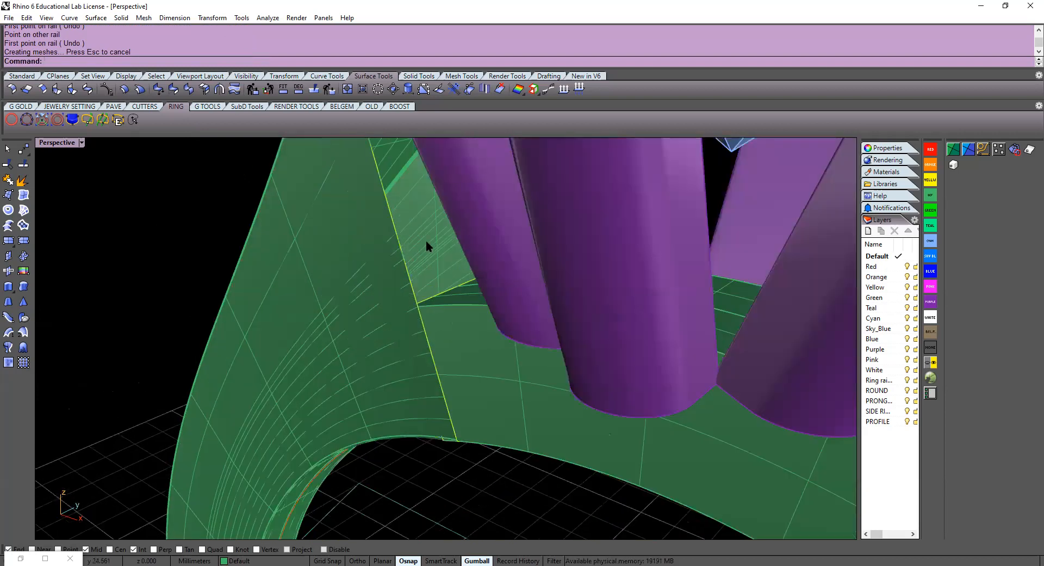
{"action": "scroll", "coordinate": [441, 309], "scroll_direction": "down", "scroll_amount": 6}
{"action": "right_click_drag", "start_coordinate": [439, 306], "coordinate": [493, 283]}
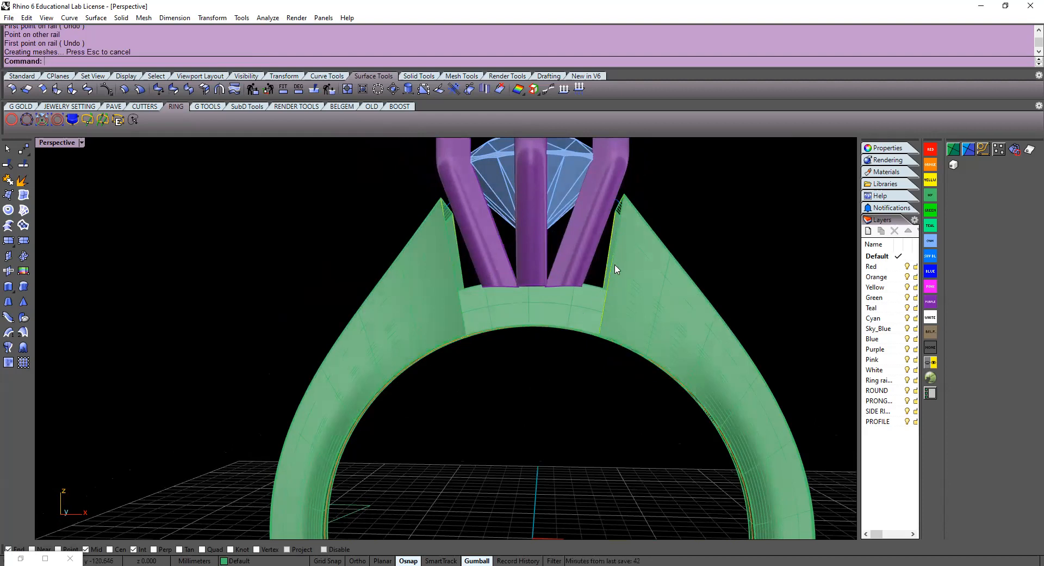
Try creating a profile cap with a height of 0.10 on the profile curve at one open shank end
{"action": "left_click", "coordinate": [74, 121]}
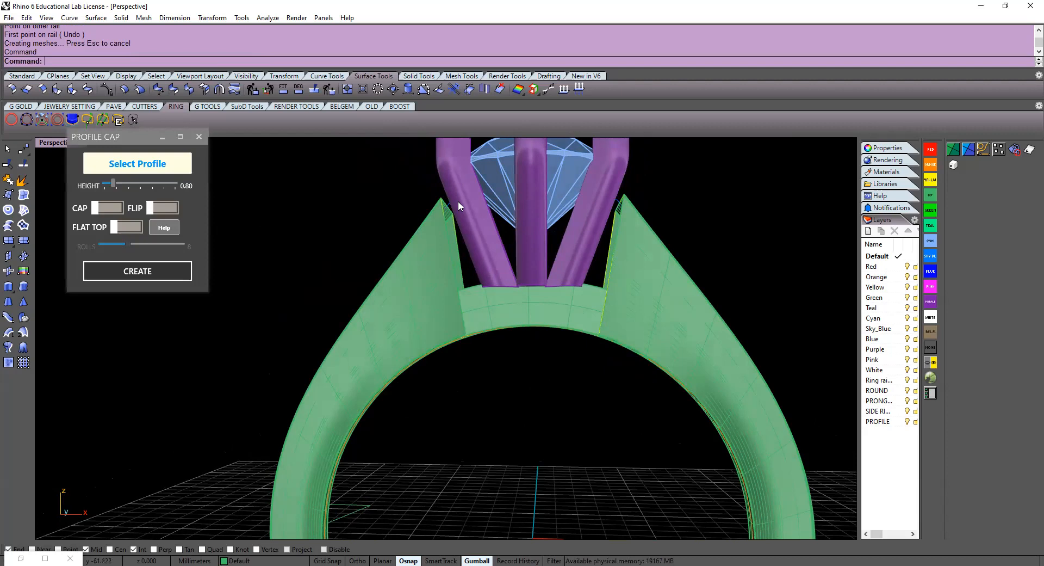
{"action": "left_click", "coordinate": [457, 238]}
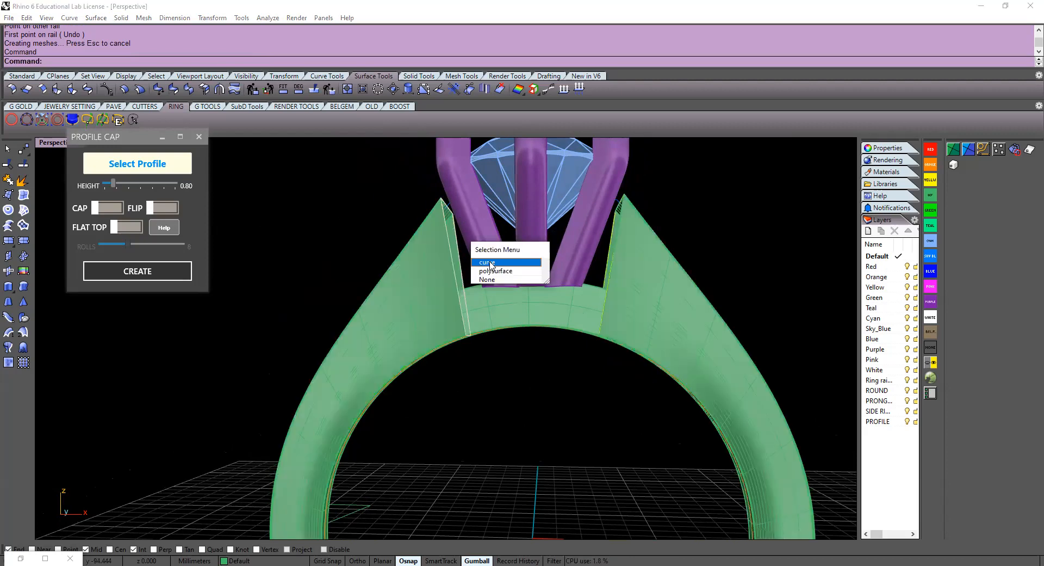
{"action": "left_click", "coordinate": [491, 263]}
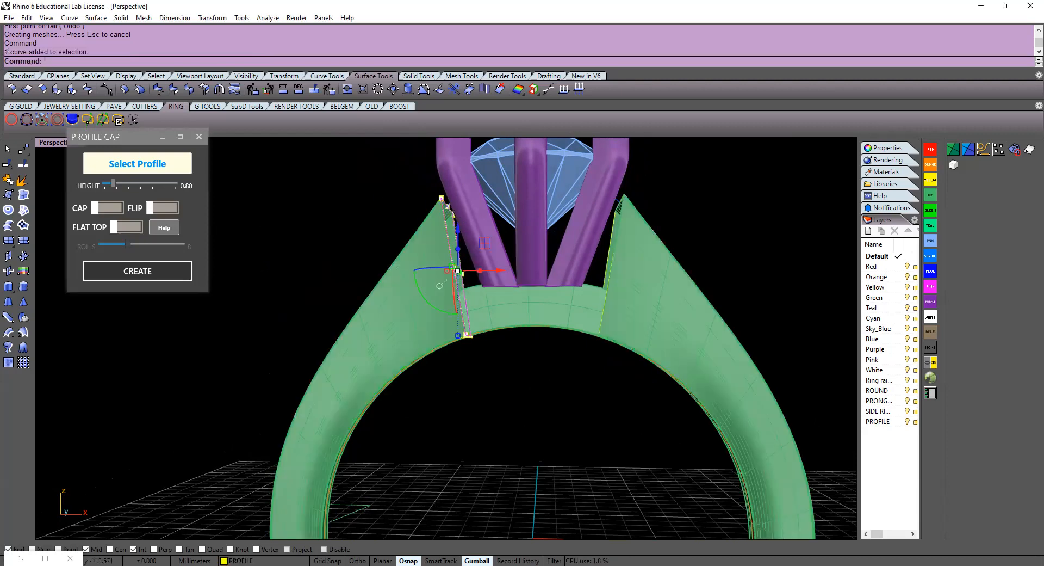
{"action": "left_click", "coordinate": [153, 165]}
{"action": "right_click_drag", "start_coordinate": [498, 338], "coordinate": [442, 308]}
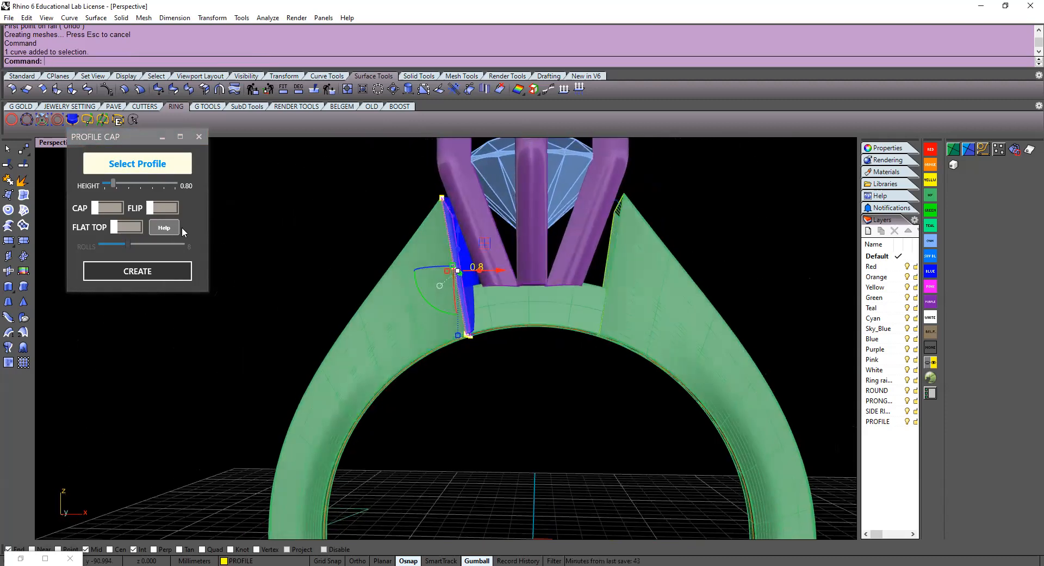
{"action": "left_click_drag", "start_coordinate": [112, 183], "coordinate": [105, 185]}
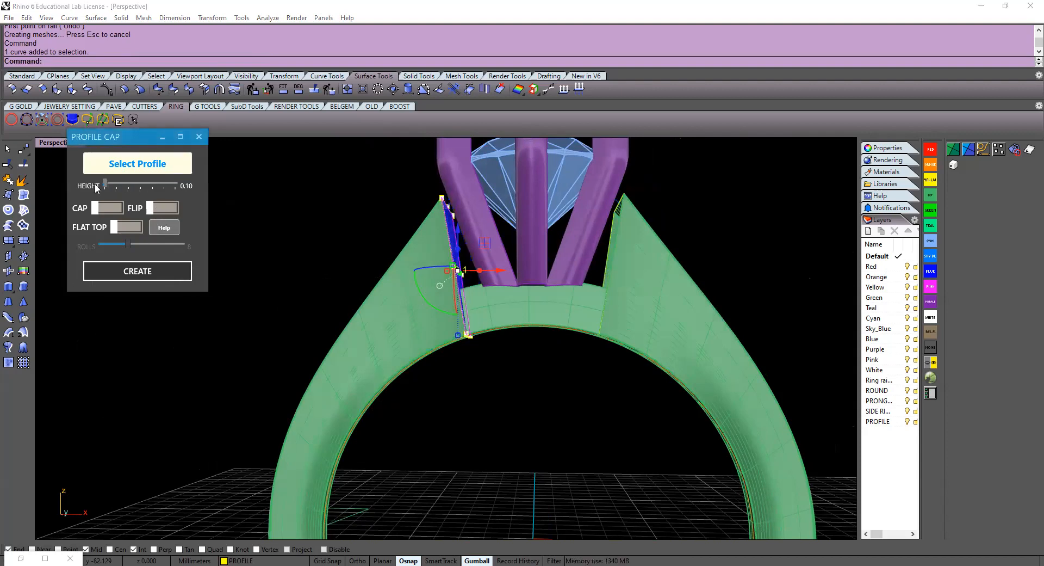
{"action": "mouse_move", "coordinate": [379, 257]}
{"action": "right_mouse_down"}
{"action": "mouse_move", "coordinate": [303, 271]}
{"action": "mouse_move", "coordinate": [319, 256]}
{"action": "mouse_move", "coordinate": [361, 256]}
{"action": "right_mouse_up"}
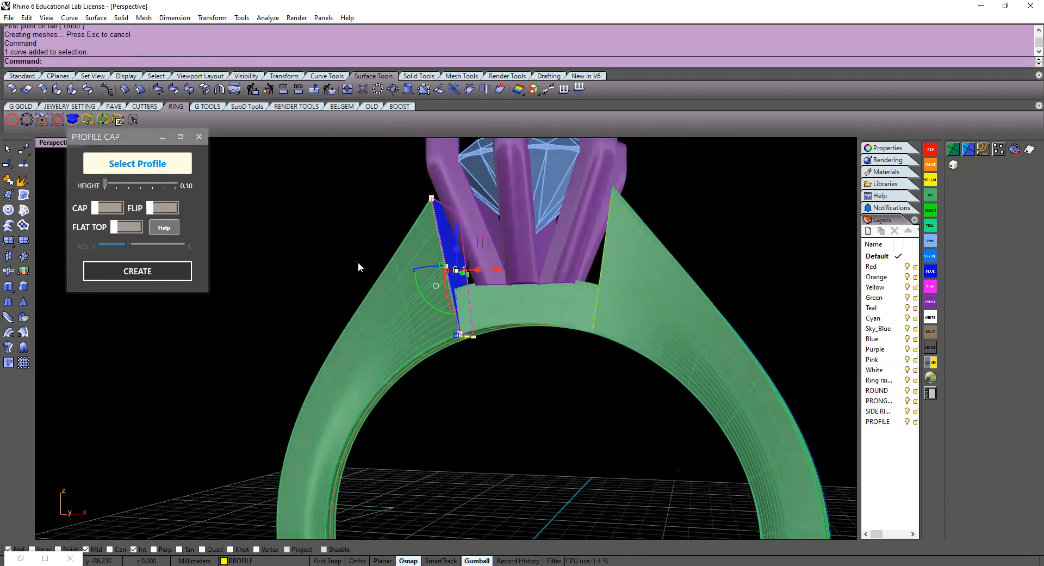
{"action": "key", "text": "Escape"}
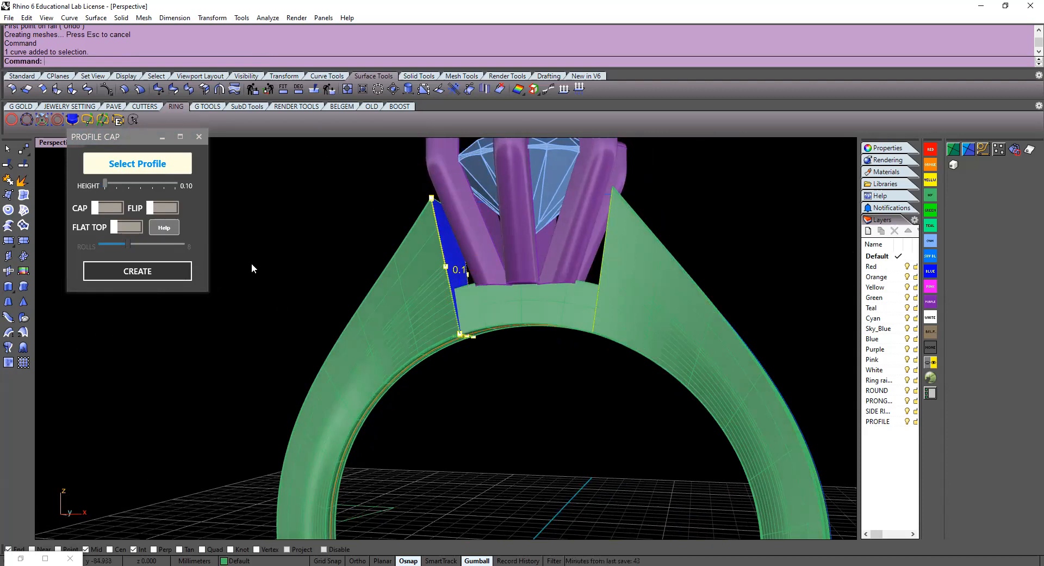
{"action": "right_click_drag", "start_coordinate": [321, 231], "coordinate": [357, 257]}
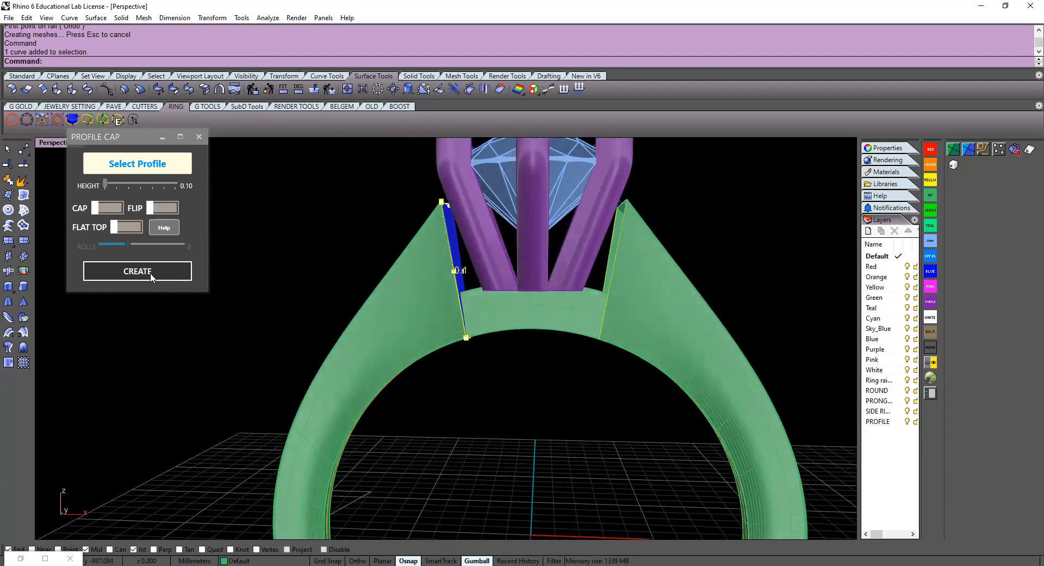
Undo the created profile cap while keeping the swept shank, and close the Profile Cap tool
{"action": "scroll", "coordinate": [437, 266], "scroll_direction": "up", "scroll_amount": 5}
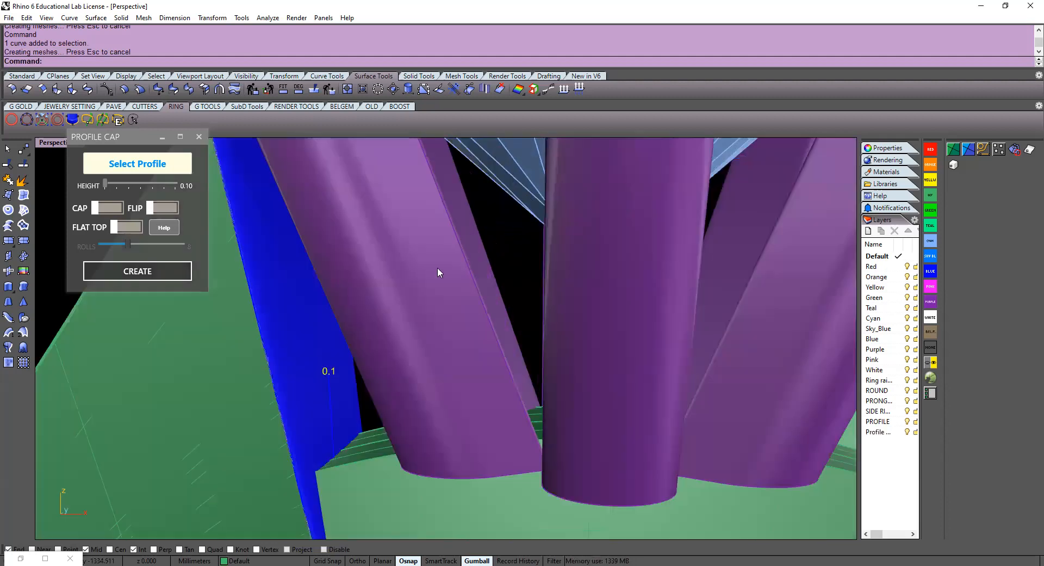
{"action": "left_click", "coordinate": [310, 341]}
{"action": "scroll", "coordinate": [312, 343], "scroll_direction": "down", "scroll_amount": 5}
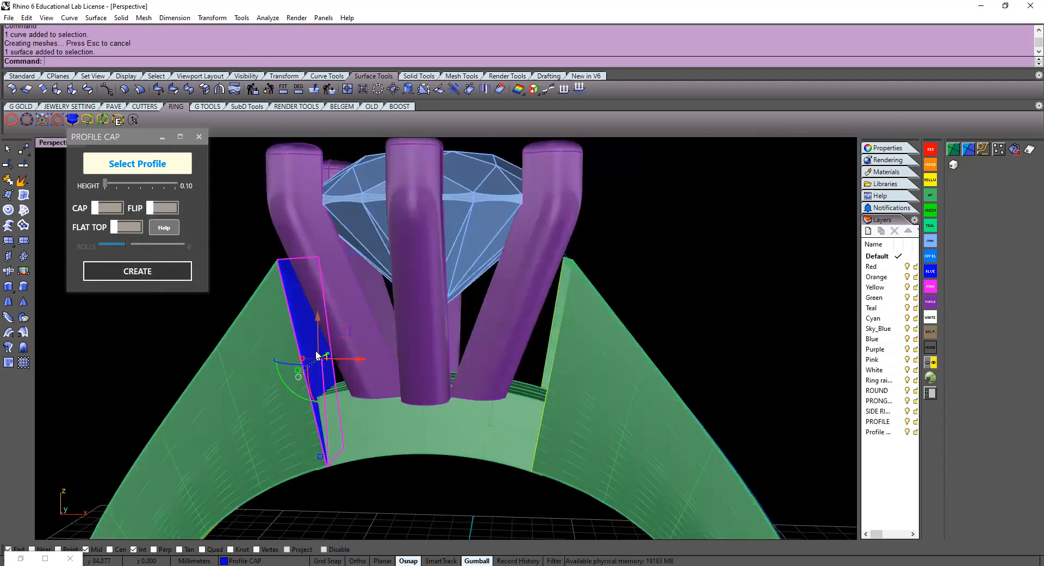
{"action": "key", "text": "ctrl+z"}
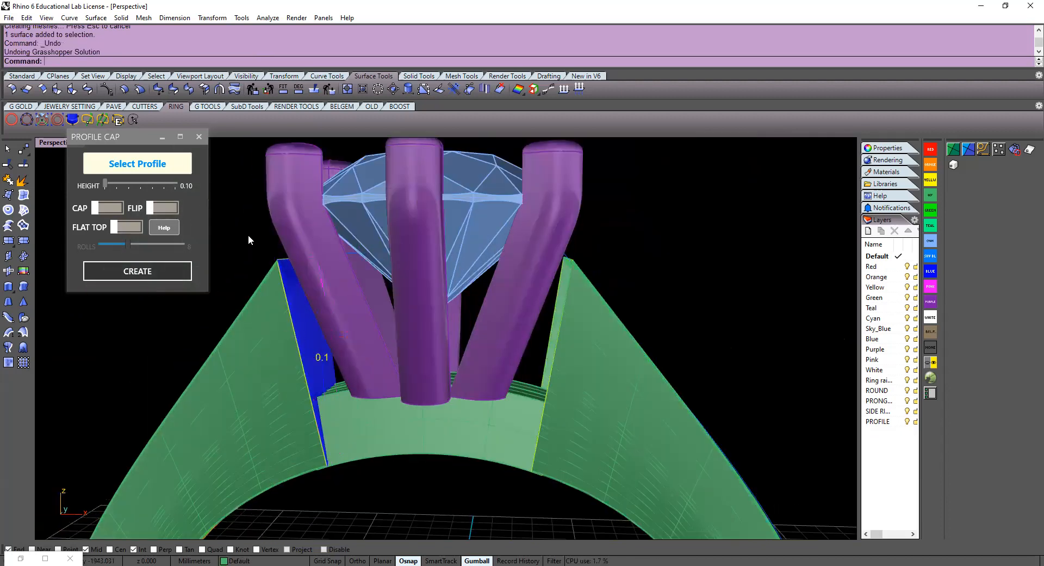
{"action": "key", "text": "ctrl+z"}
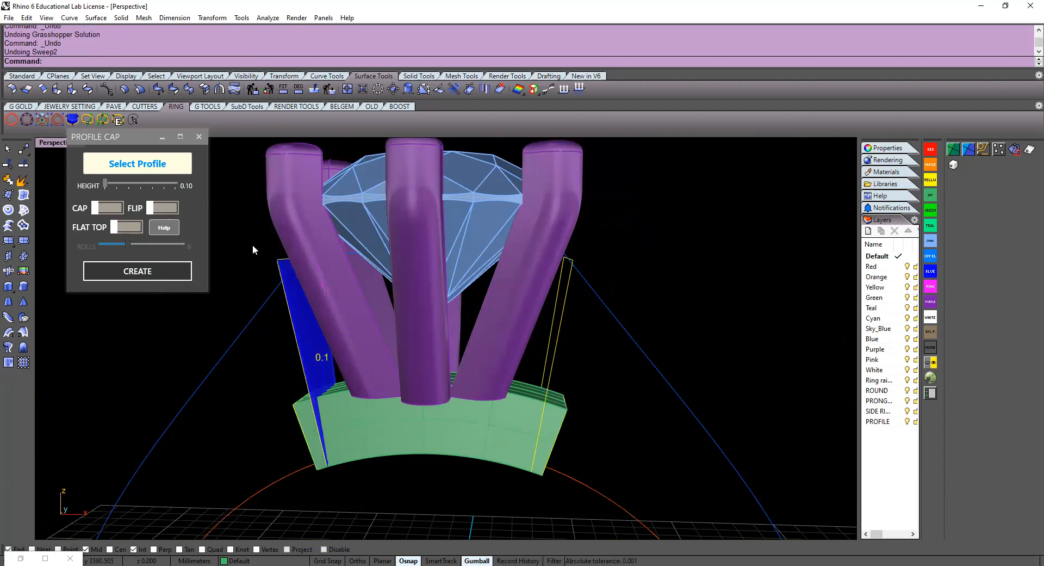
{"action": "key", "text": "ctrl+y"}
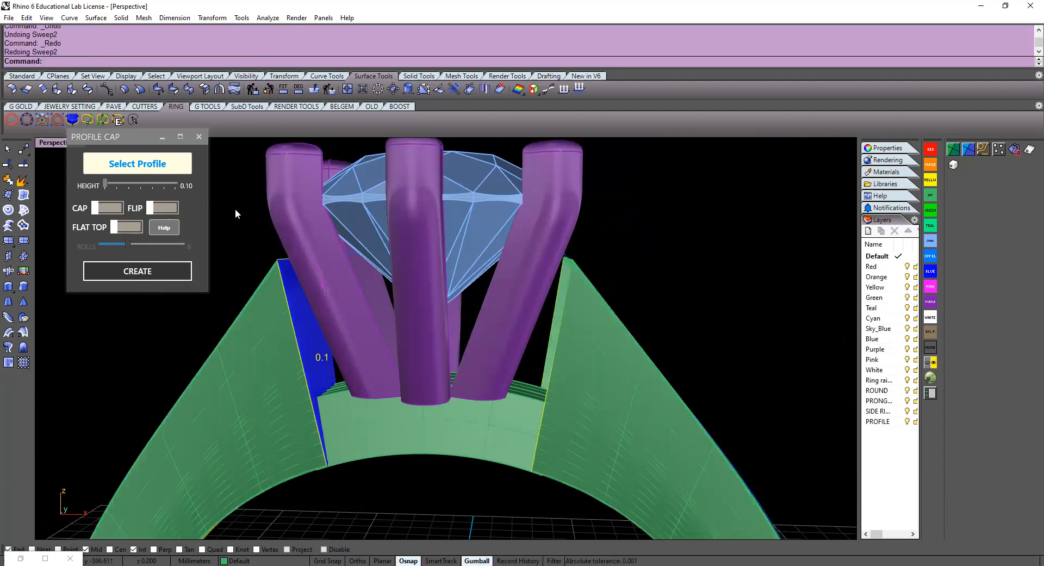
{"action": "left_click", "coordinate": [200, 137]}
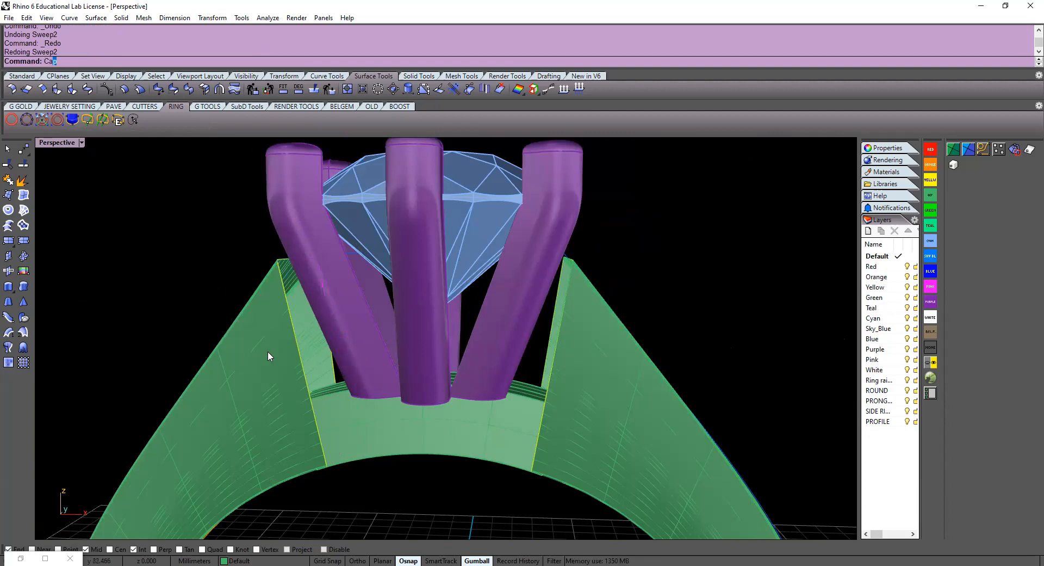
Cap the open ends of the swept shank so it becomes a closed solid
{"action": "key", "text": "Return"}
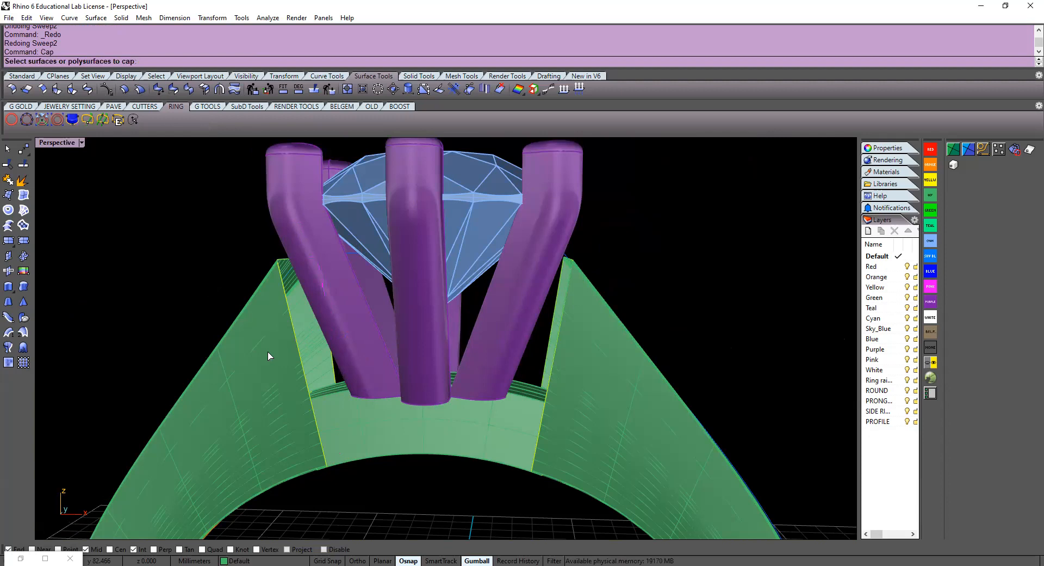
{"action": "left_click", "coordinate": [274, 362]}
{"action": "key", "text": "Return"}
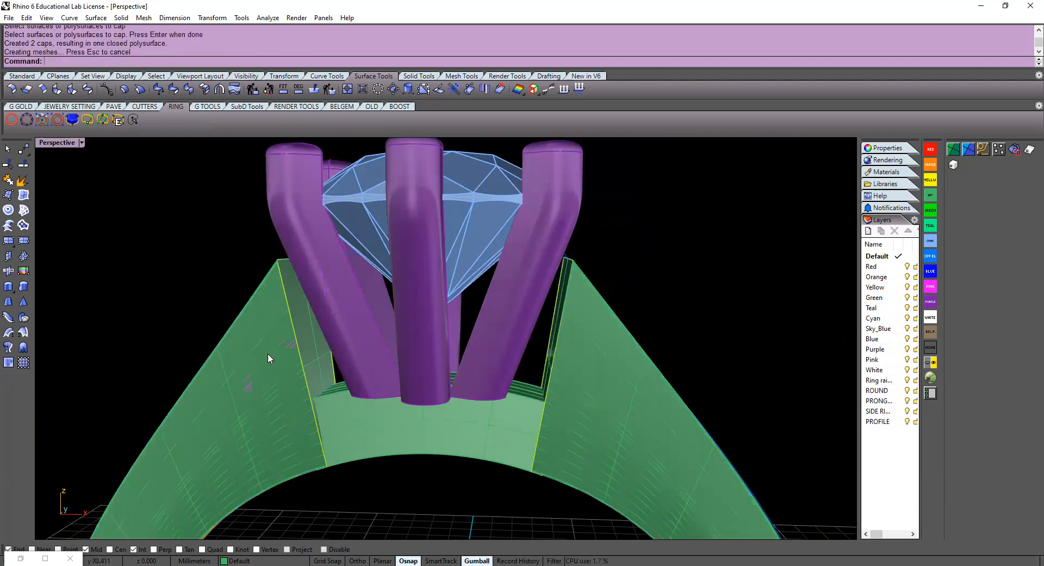
{"action": "mouse_move", "coordinate": [402, 392]}
{"action": "right_mouse_down"}
{"action": "mouse_move", "coordinate": [469, 376]}
{"action": "mouse_move", "coordinate": [393, 321]}
{"action": "mouse_move", "coordinate": [381, 386]}
{"action": "mouse_move", "coordinate": [409, 374]}
{"action": "mouse_move", "coordinate": [415, 385]}
{"action": "right_mouse_up"}
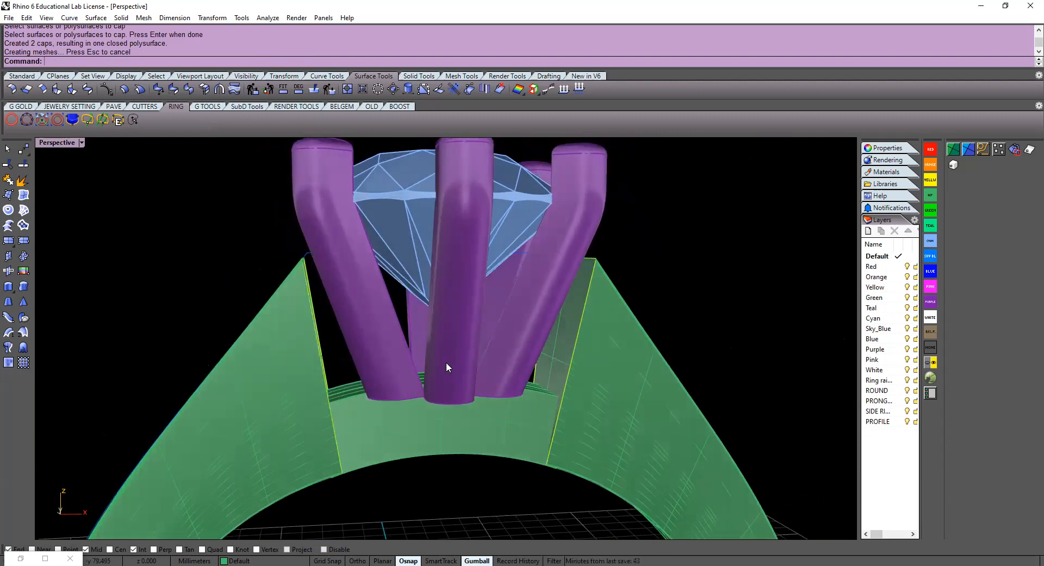
{"action": "scroll", "coordinate": [497, 313], "scroll_direction": "down", "scroll_amount": 2}
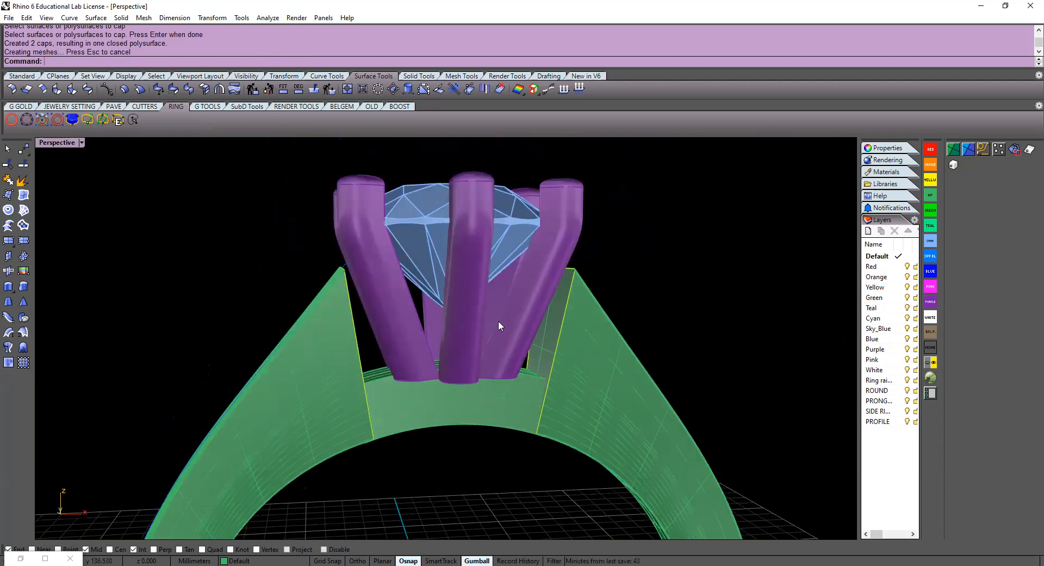
{"action": "scroll", "coordinate": [498, 321], "scroll_direction": "down", "scroll_amount": 2}
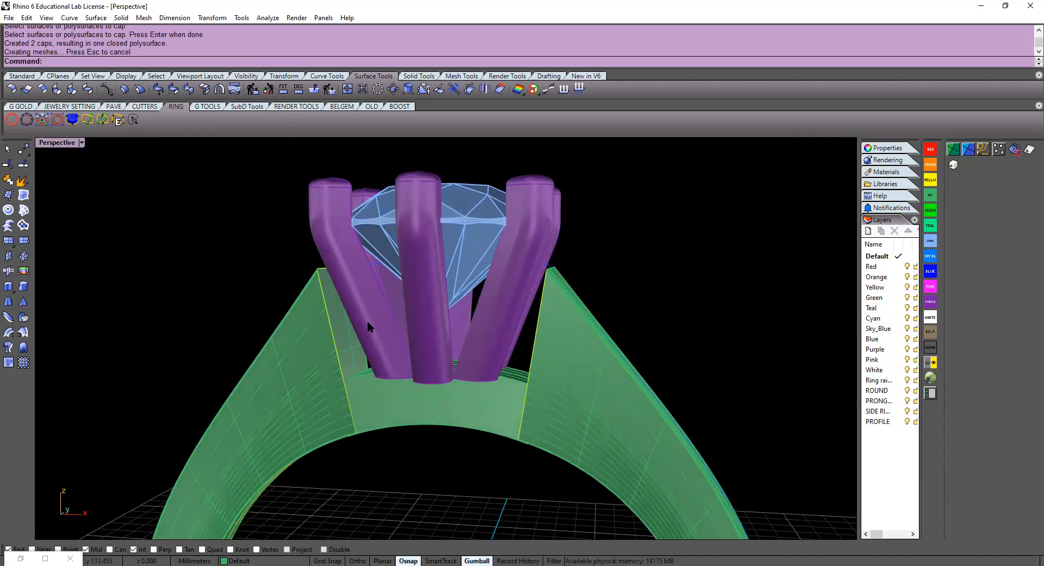
Cap the open ends of the bridge beneath the prong head and review the whole ring
{"action": "left_click", "coordinate": [400, 401]}
{"action": "key", "text": "Return"}
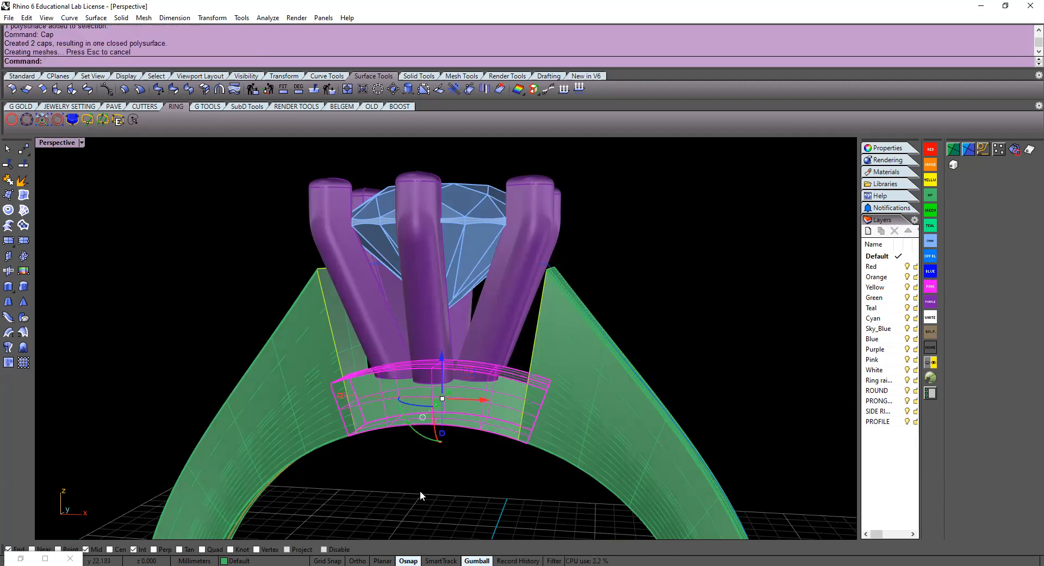
{"action": "left_click", "coordinate": [420, 491]}
{"action": "scroll", "coordinate": [430, 447], "scroll_direction": "down", "scroll_amount": 5}
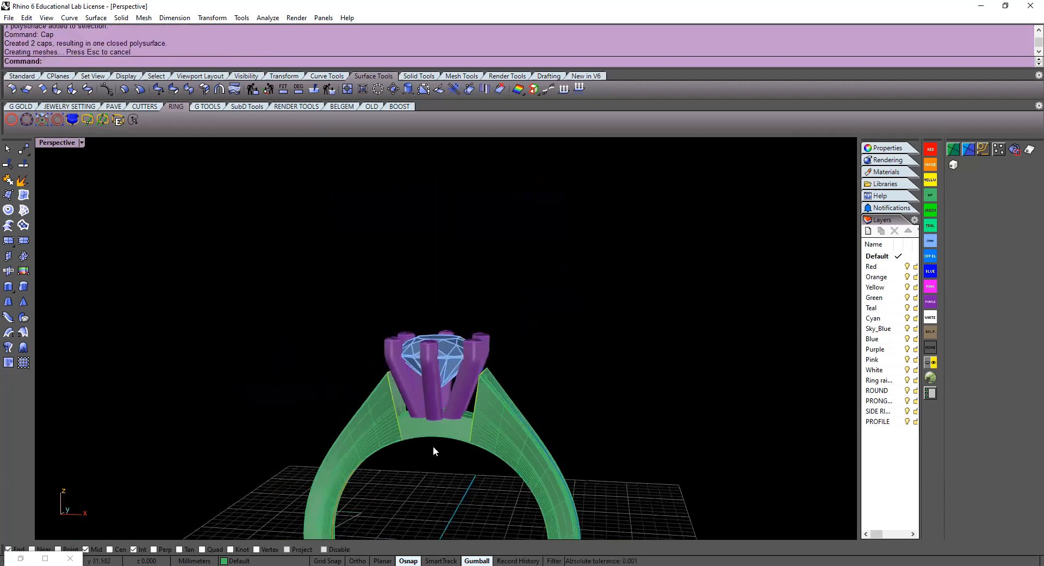
{"action": "right_click_drag", "start_coordinate": [426, 448], "coordinate": [408, 299]}
{"action": "right_click_drag", "start_coordinate": [411, 370], "coordinate": [400, 299]}
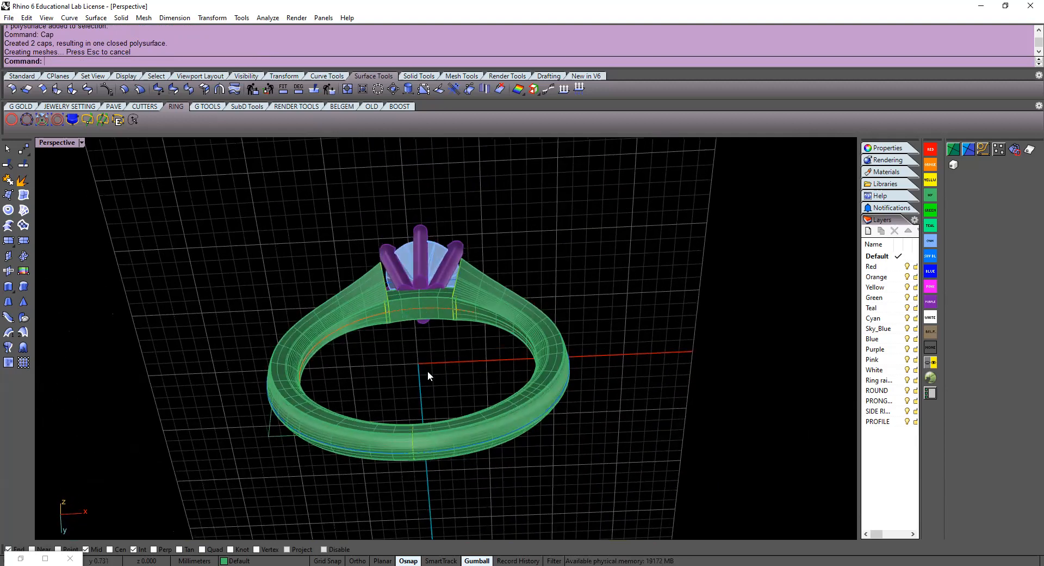
{"action": "right_click_drag", "start_coordinate": [419, 292], "coordinate": [443, 223]}
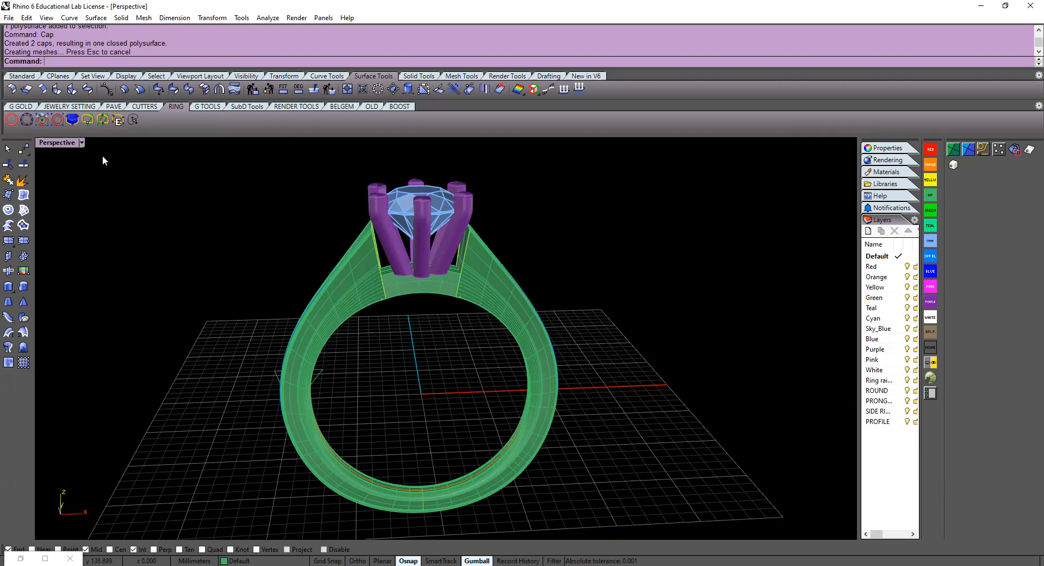
Place the base of a vertical solid cylinder at the origin 0,0,0 in the Top view
{"action": "double_click", "coordinate": [64, 142]}
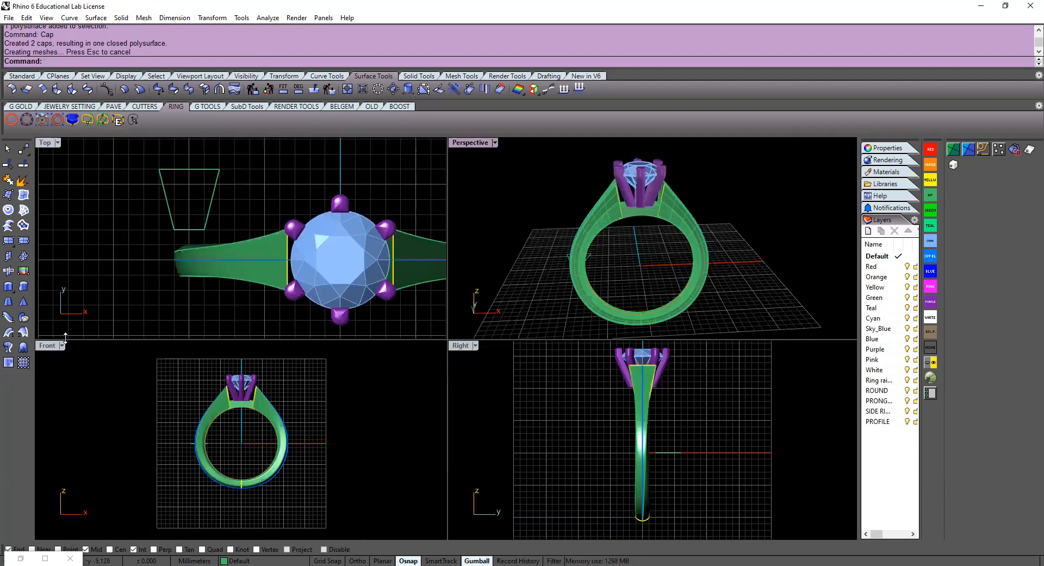
{"action": "double_click", "coordinate": [49, 346]}
{"action": "right_click_drag", "start_coordinate": [417, 244], "coordinate": [328, 280]}
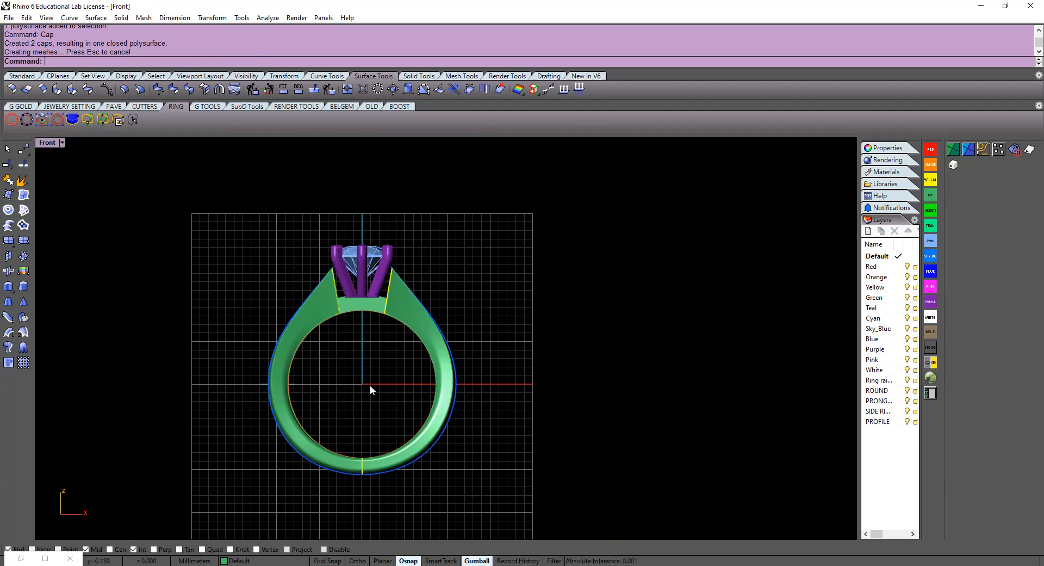
{"action": "left_click", "coordinate": [418, 76]}
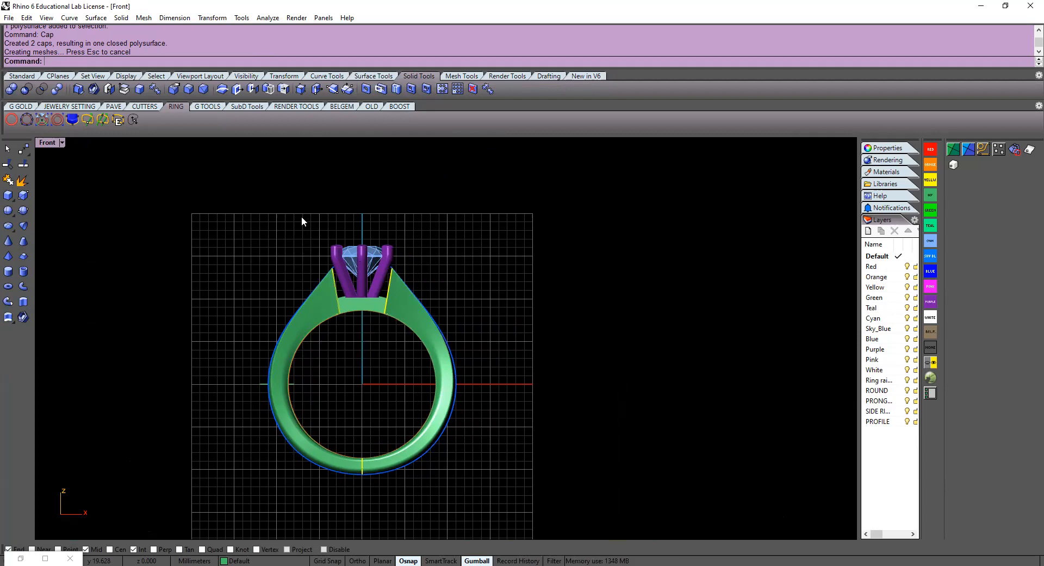
{"action": "left_click", "coordinate": [8, 271]}
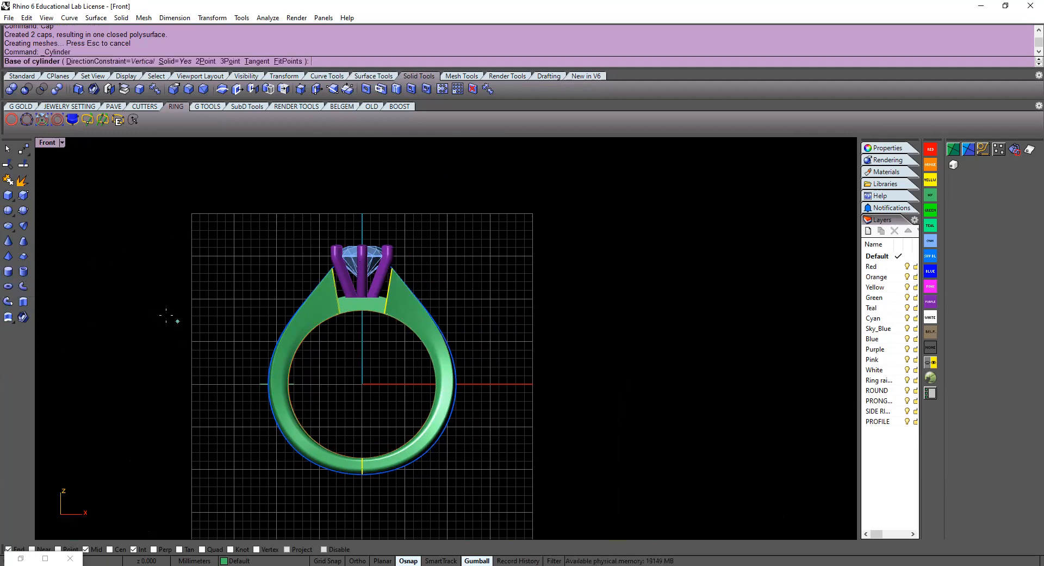
{"action": "double_click", "coordinate": [48, 143]}
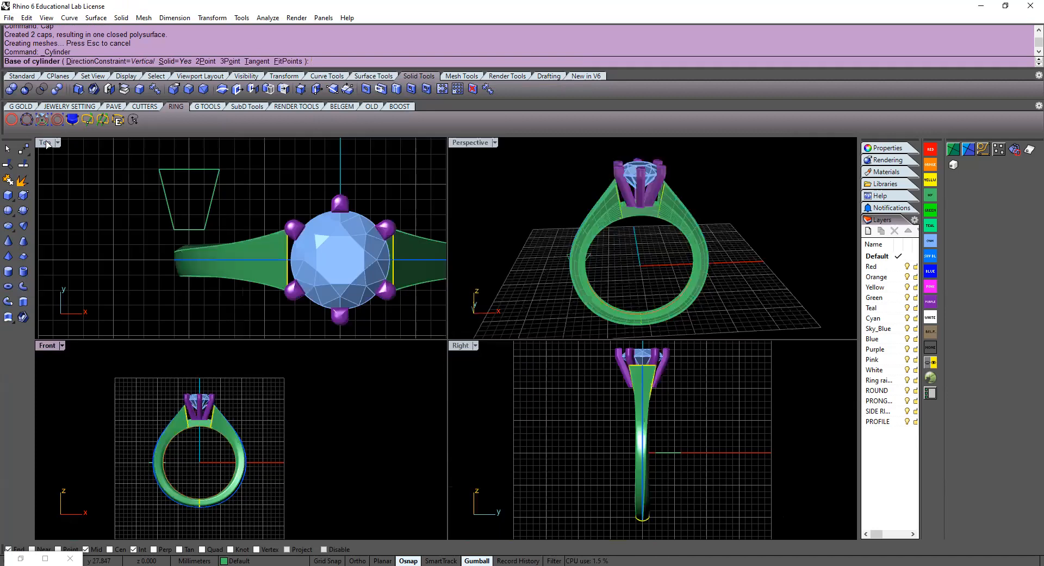
{"action": "double_click", "coordinate": [46, 143]}
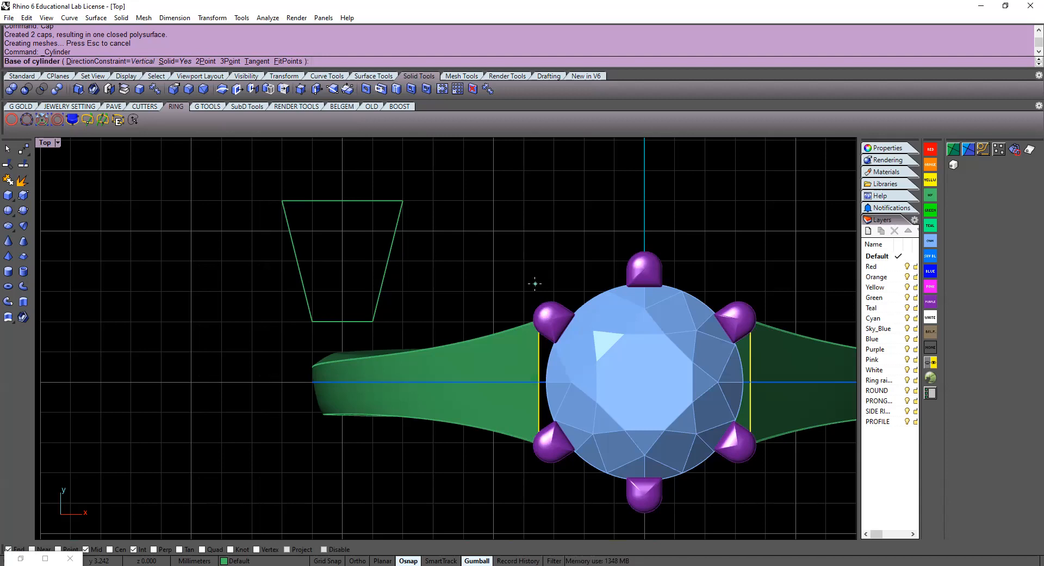
{"action": "type", "text": "0,0,0"}
{"action": "key", "text": "Return"}
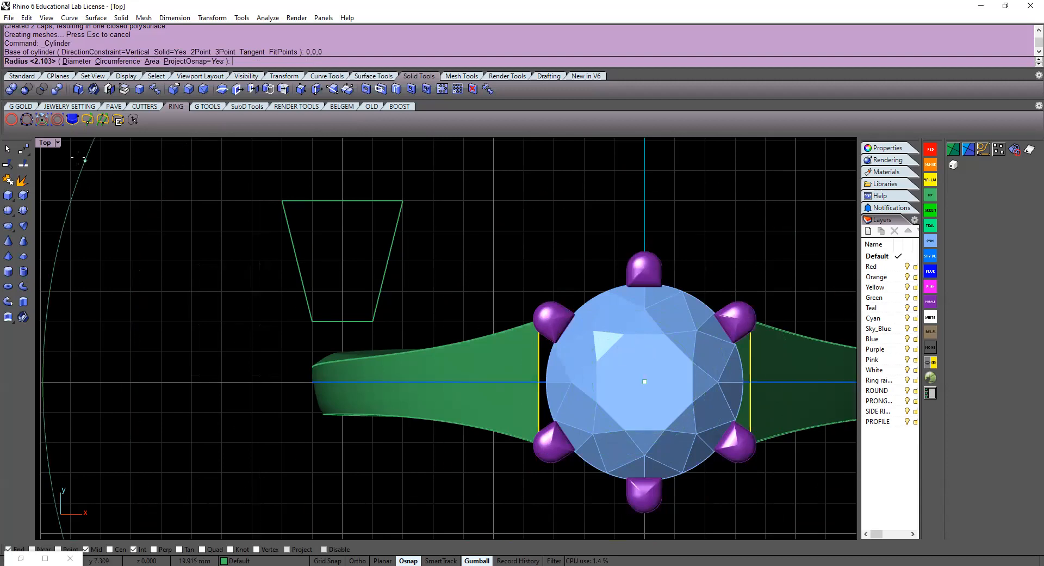
Set the cylinder's diameter to 1 mm and extend it upward through the bridge to above the stone
{"action": "double_click", "coordinate": [46, 143]}
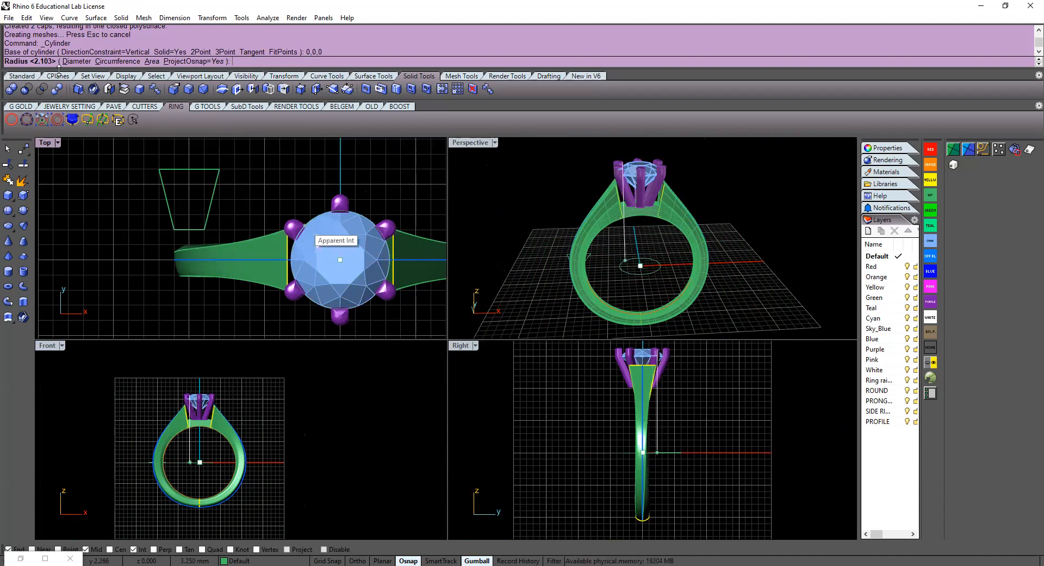
{"action": "left_click", "coordinate": [75, 61]}
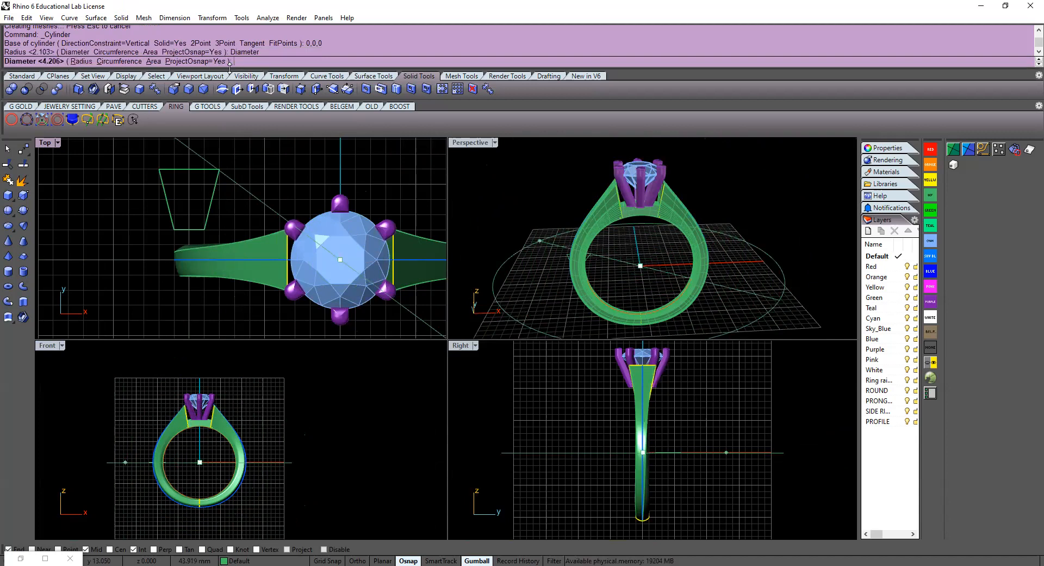
{"action": "type", "text": "1"}
{"action": "key", "text": "Return"}
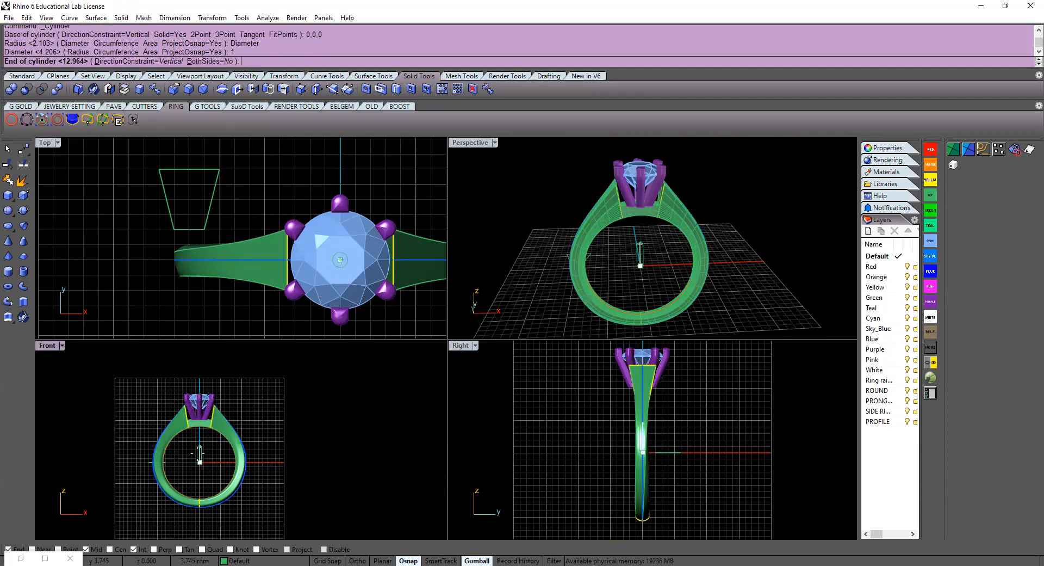
{"action": "left_click", "coordinate": [200, 382]}
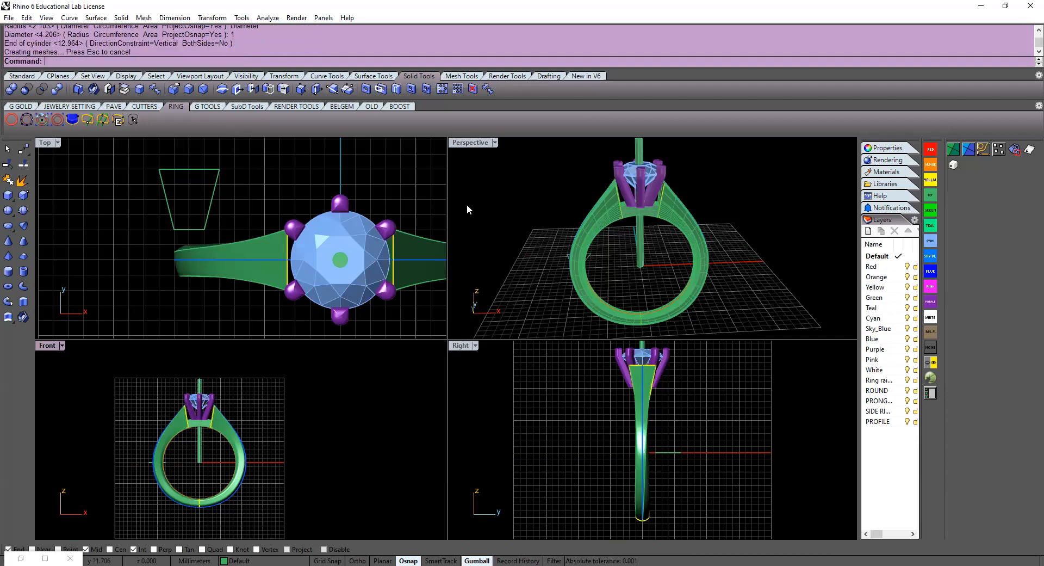
Subtract the cylinder from the bridge with a Boolean difference, keeping the input cylinder (DeleteInput=No)
{"action": "double_click", "coordinate": [469, 142]}
{"action": "right_click_drag", "start_coordinate": [543, 384], "coordinate": [471, 382]}
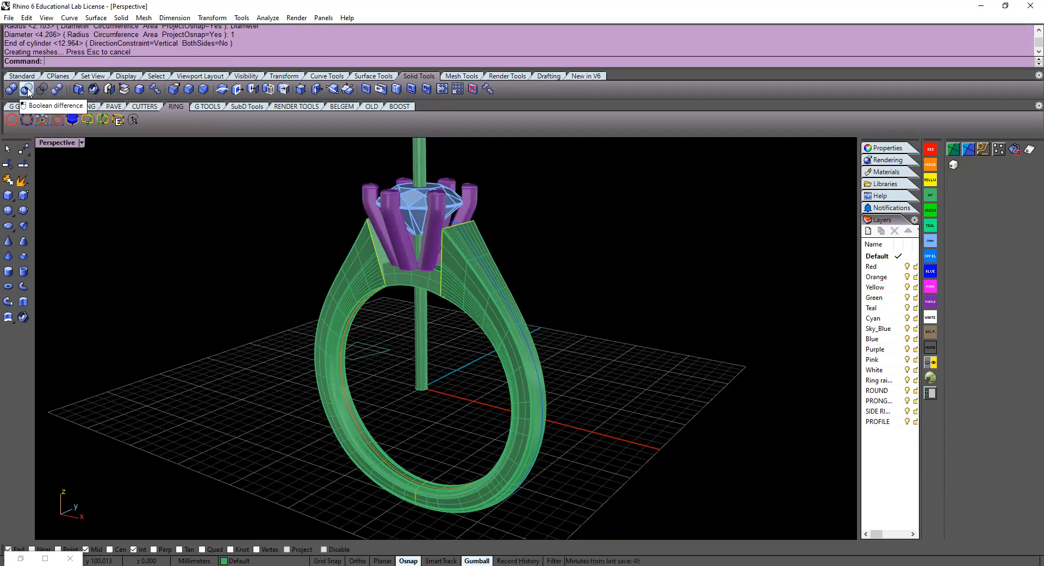
{"action": "left_click", "coordinate": [28, 90]}
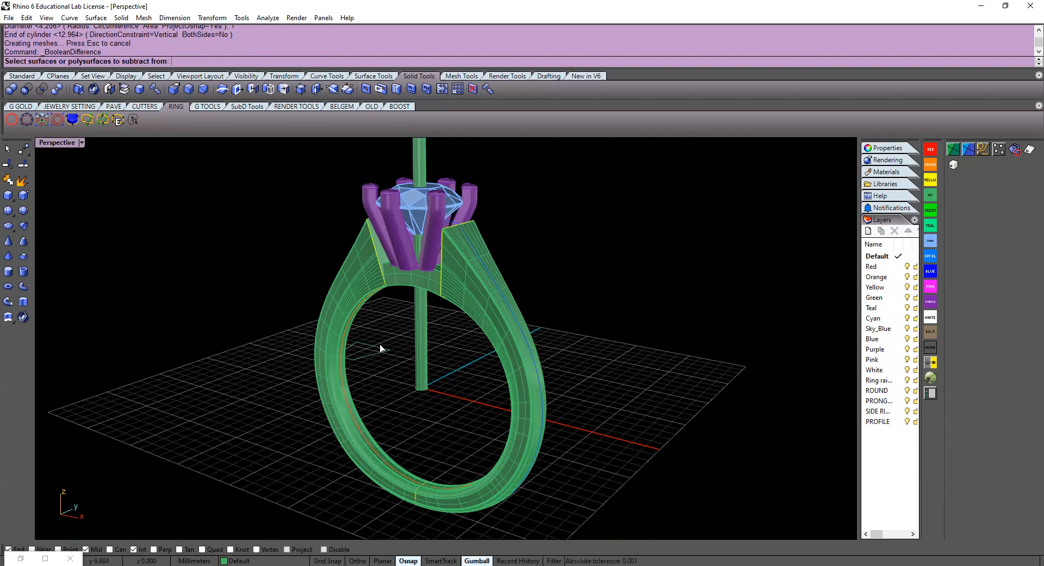
{"action": "left_click", "coordinate": [395, 280]}
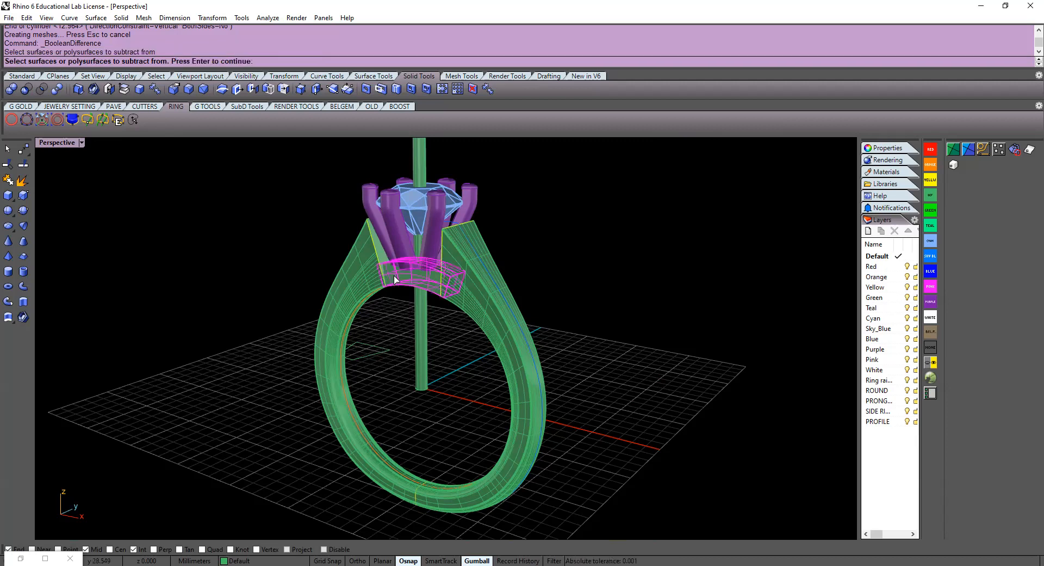
{"action": "key", "text": "Return"}
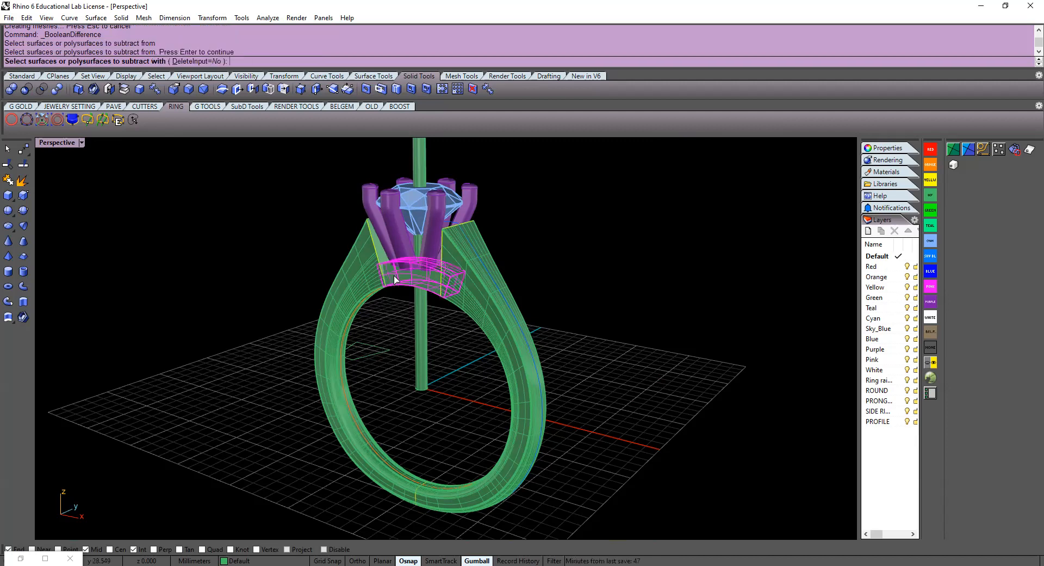
{"action": "left_click", "coordinate": [421, 342]}
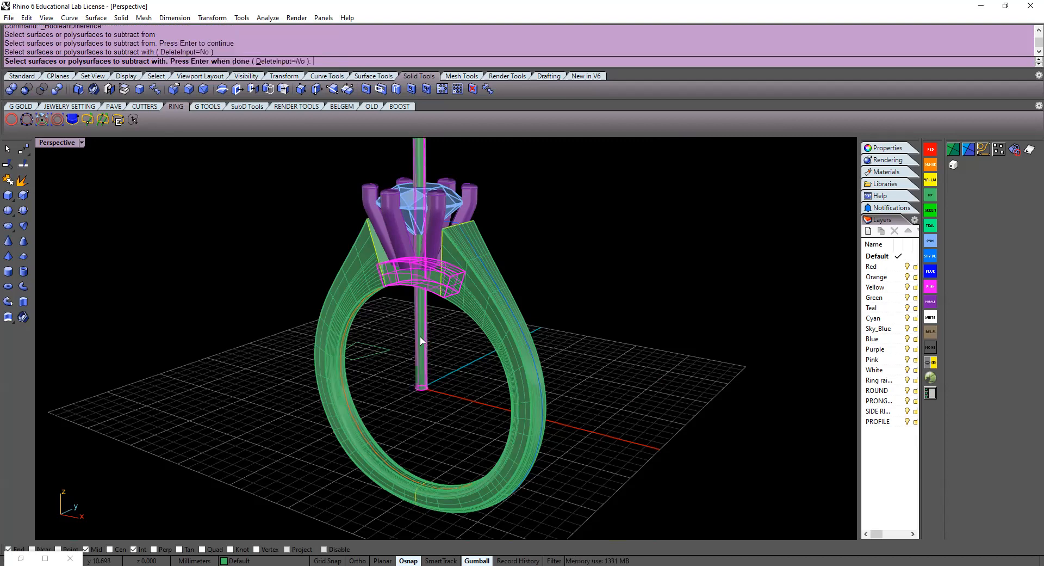
{"action": "key", "text": "Return"}
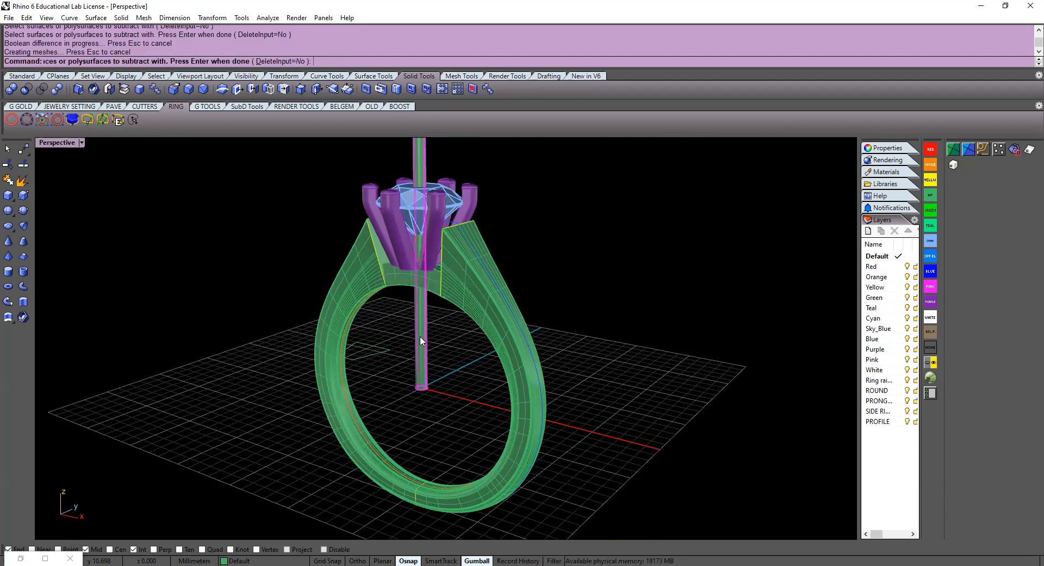
Delete the leftover cutting cylinder and check the drilled bridge under the prong head
{"action": "mouse_move", "coordinate": [397, 381]}
{"action": "right_mouse_down"}
{"action": "mouse_move", "coordinate": [380, 373]}
{"action": "mouse_move", "coordinate": [392, 273]}
{"action": "mouse_move", "coordinate": [418, 360]}
{"action": "mouse_move", "coordinate": [411, 394]}
{"action": "right_mouse_up"}
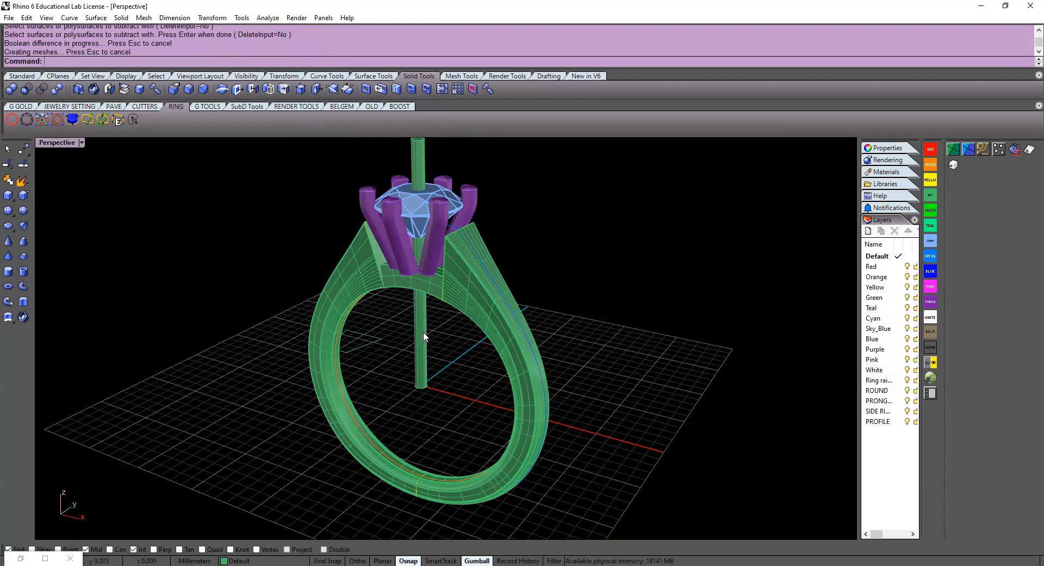
{"action": "left_click", "coordinate": [419, 360]}
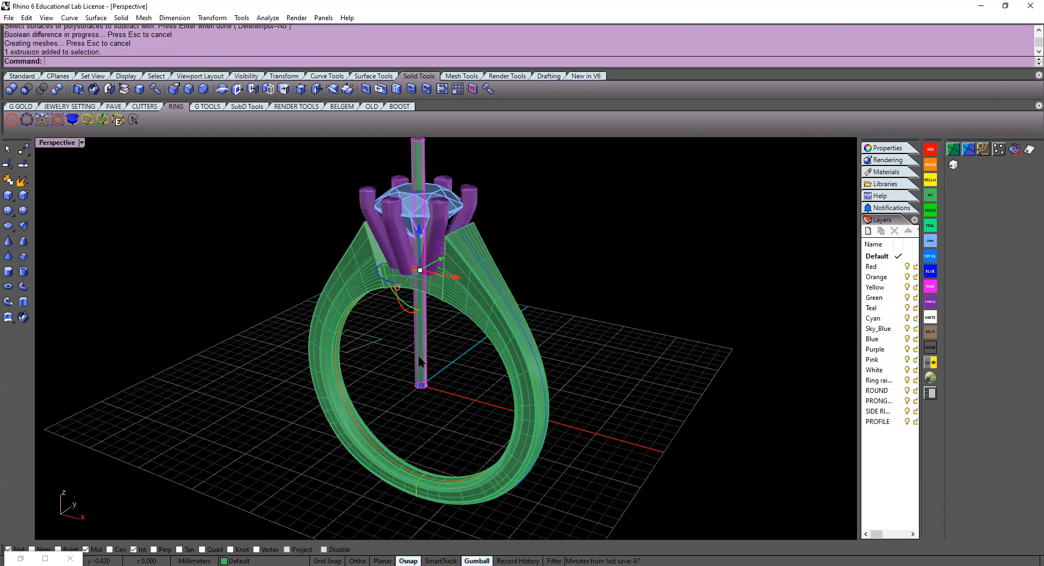
{"action": "key", "text": "Delete"}
{"action": "right_click_drag", "start_coordinate": [415, 337], "coordinate": [435, 341]}
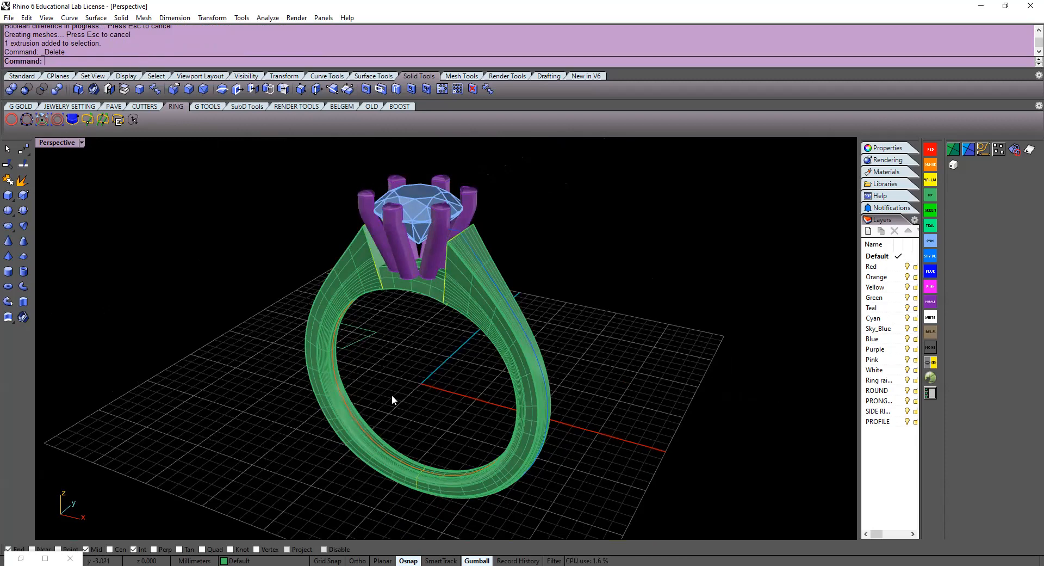
{"action": "right_click_drag", "start_coordinate": [395, 387], "coordinate": [377, 306]}
{"action": "left_click", "coordinate": [392, 279]}
{"action": "left_click", "coordinate": [384, 276]}
{"action": "left_click", "coordinate": [387, 280]}
{"action": "left_click", "coordinate": [403, 341]}
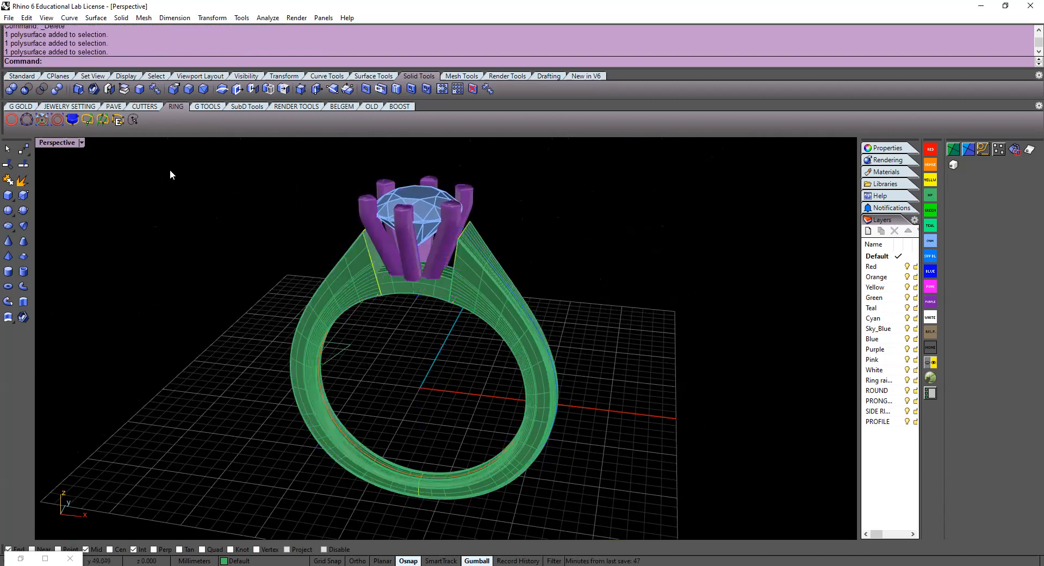
{"action": "left_click", "coordinate": [12, 89]}
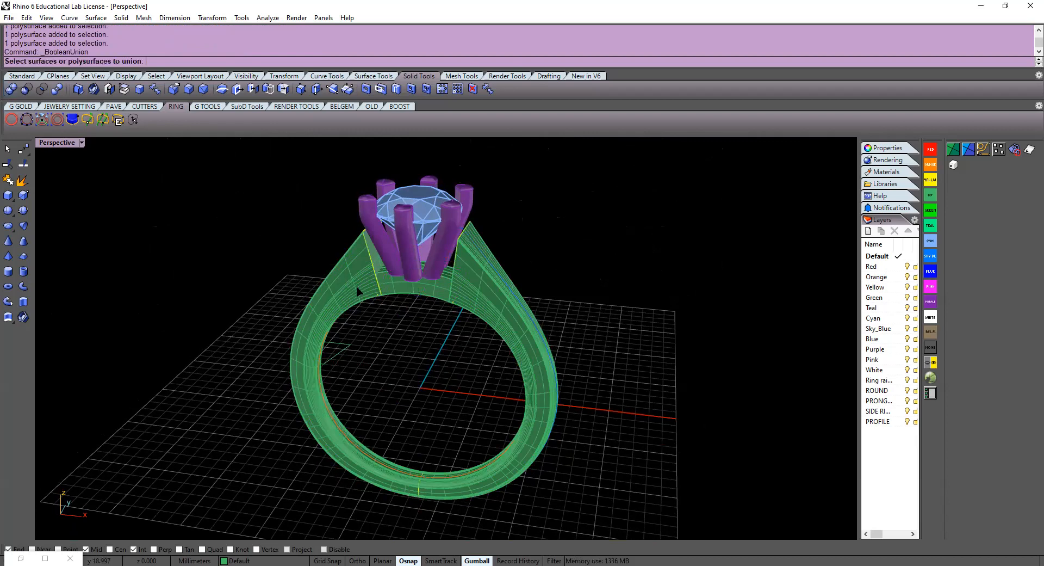
{"action": "left_click", "coordinate": [391, 283]}
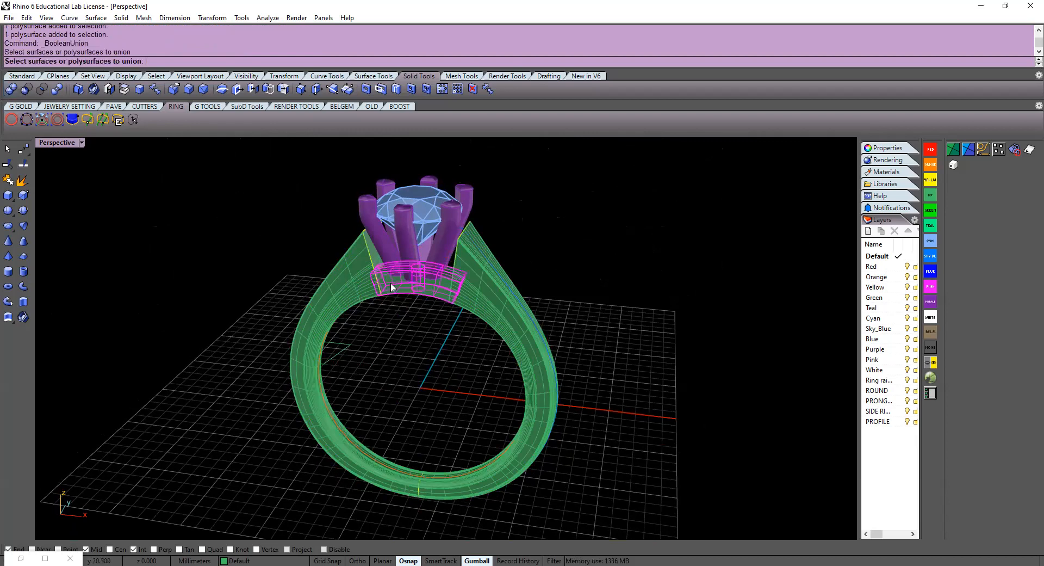
{"action": "left_click", "coordinate": [354, 283]}
{"action": "key", "text": "Return"}
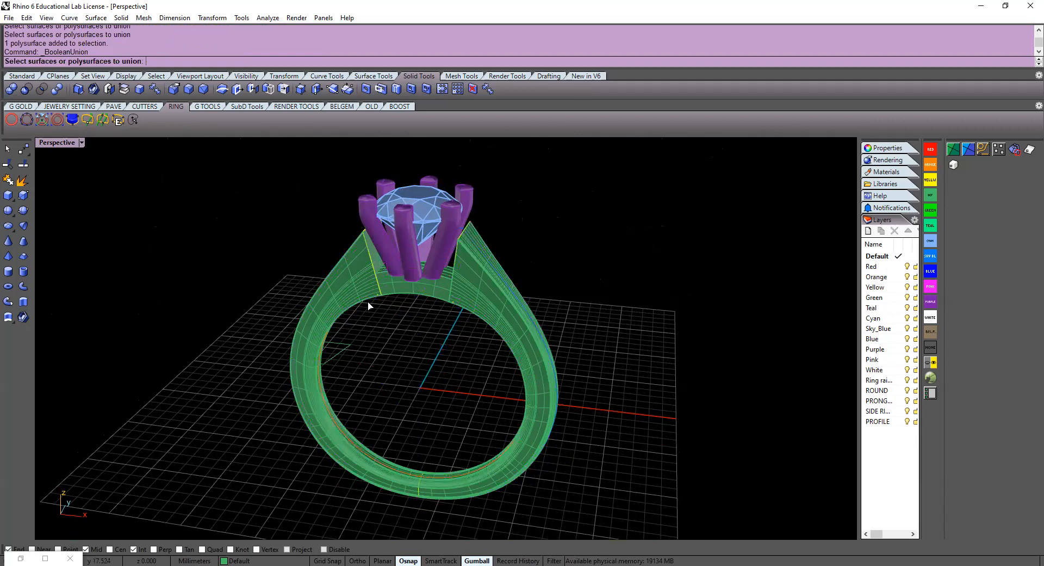
{"action": "right_click_drag", "start_coordinate": [401, 347], "coordinate": [366, 275]}
{"action": "left_click", "coordinate": [380, 309]}
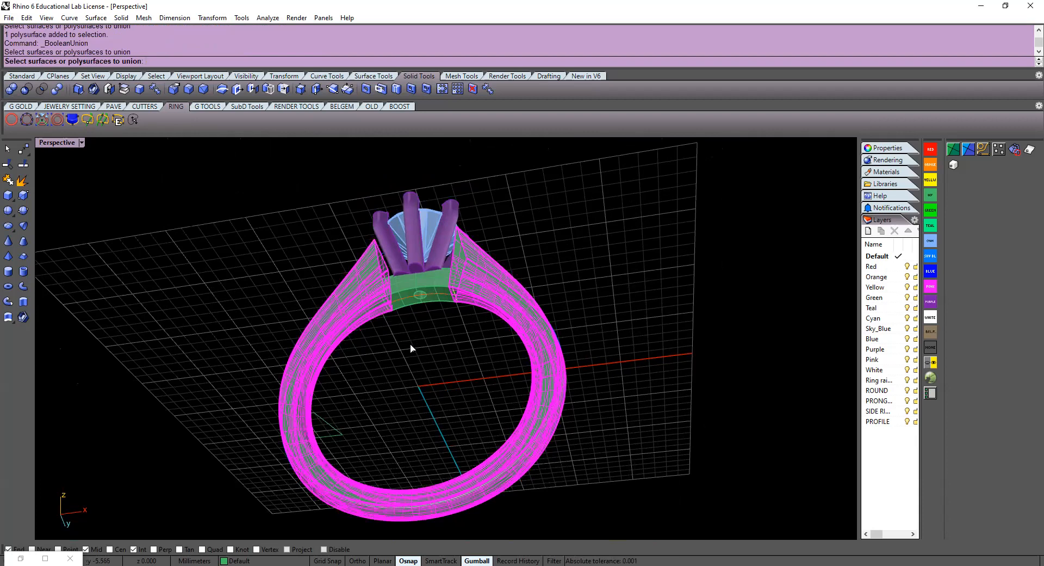
{"action": "key", "text": "Escape"}
Join the drilled bridge and the shank into one solid with a Boolean union
{"action": "right_click", "coordinate": [411, 344]}
{"action": "left_click", "coordinate": [398, 298]}
{"action": "left_click", "coordinate": [356, 292]}
{"action": "key", "text": "Return"}
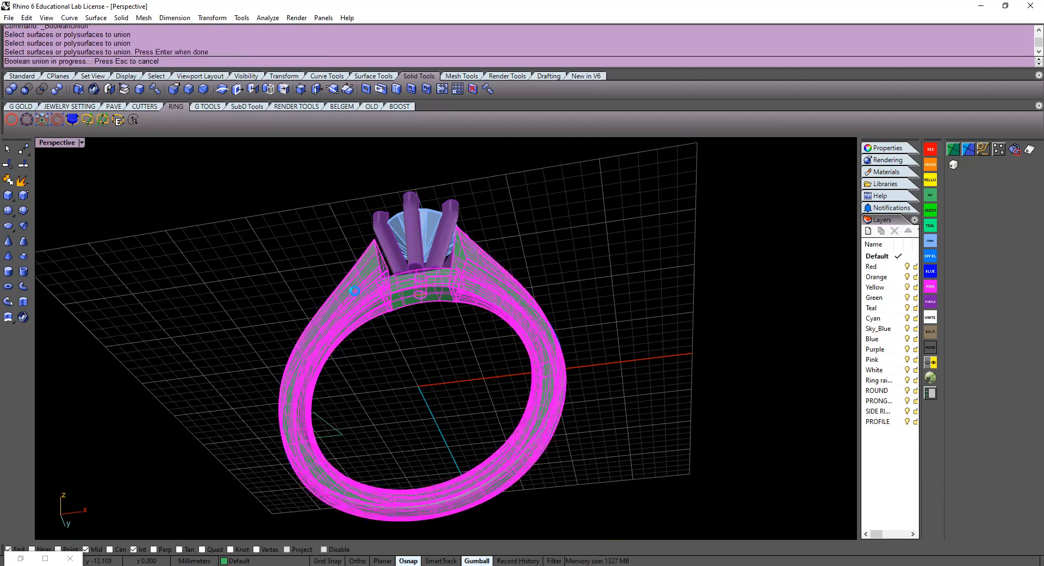
Examine the seams between the drilled bridge and the shank along the inside of the ring
{"action": "right_click_drag", "start_coordinate": [409, 350], "coordinate": [419, 375]}
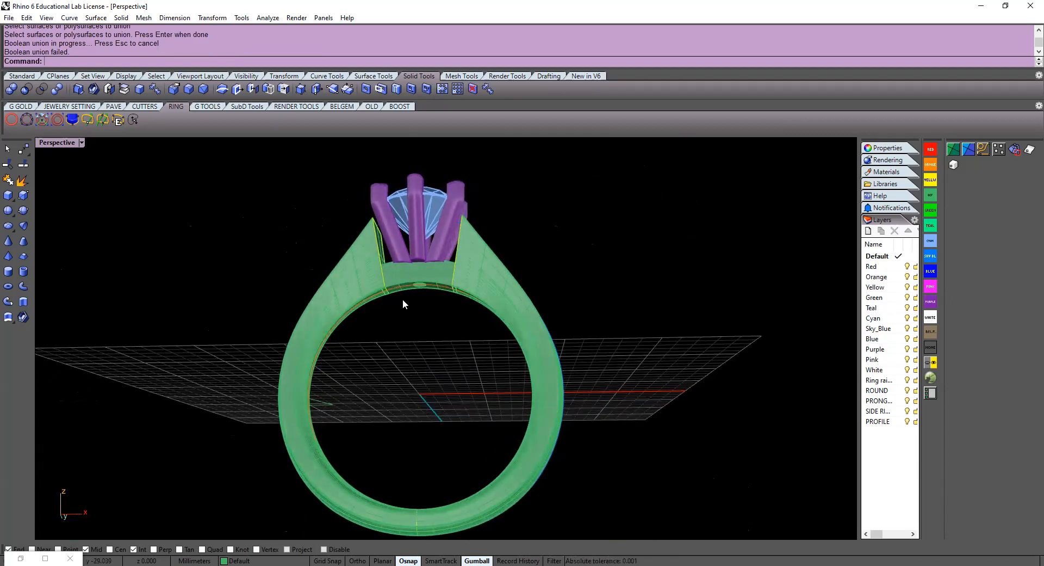
{"action": "scroll", "coordinate": [390, 302], "scroll_direction": "up", "scroll_amount": 5}
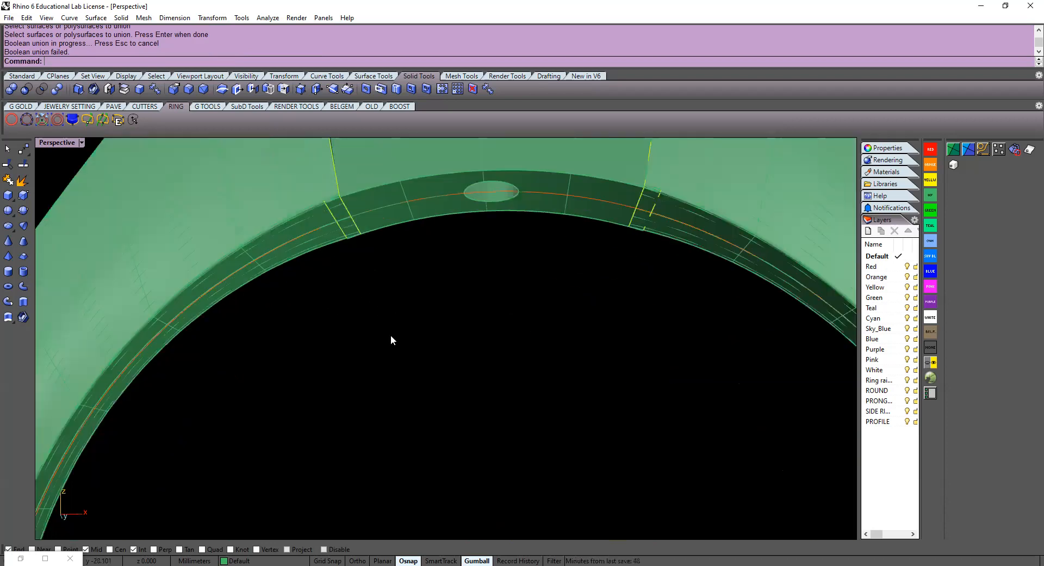
{"action": "scroll", "coordinate": [389, 337], "scroll_direction": "up", "scroll_amount": 3}
{"action": "scroll", "coordinate": [390, 275], "scroll_direction": "up", "scroll_amount": 2}
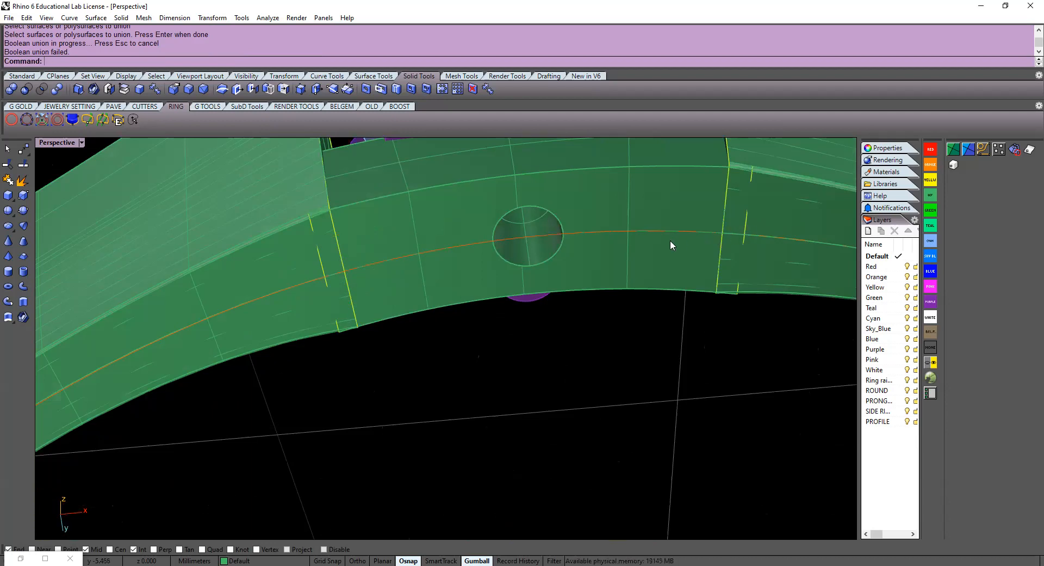
{"action": "right_click_drag", "start_coordinate": [663, 242], "coordinate": [661, 273]}
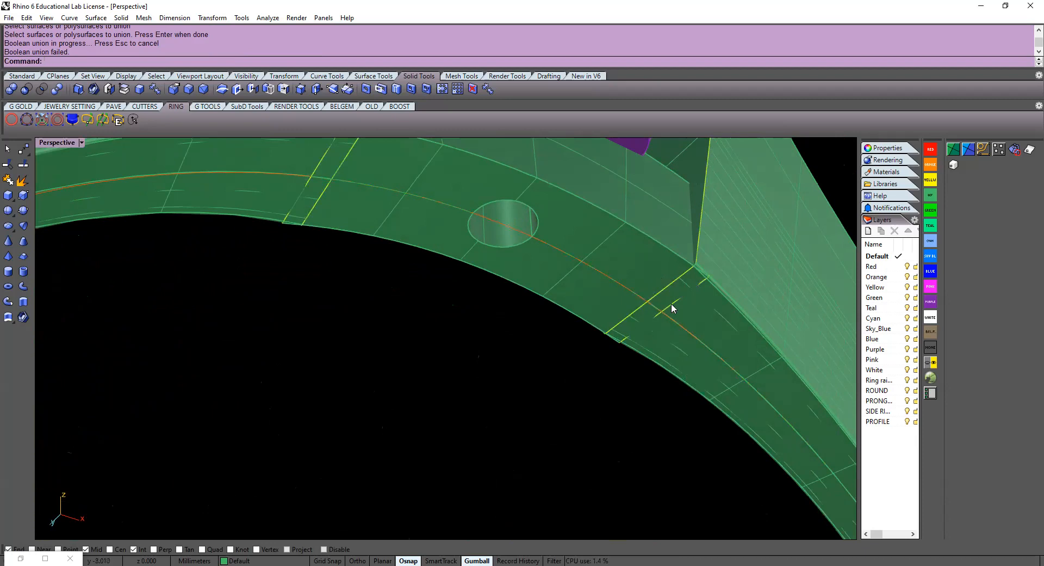
{"action": "right_click_drag", "start_coordinate": [603, 285], "coordinate": [508, 196]}
Move the drilled bridge straight up by 0.001 mm in the Front view
{"action": "left_click", "coordinate": [507, 196]}
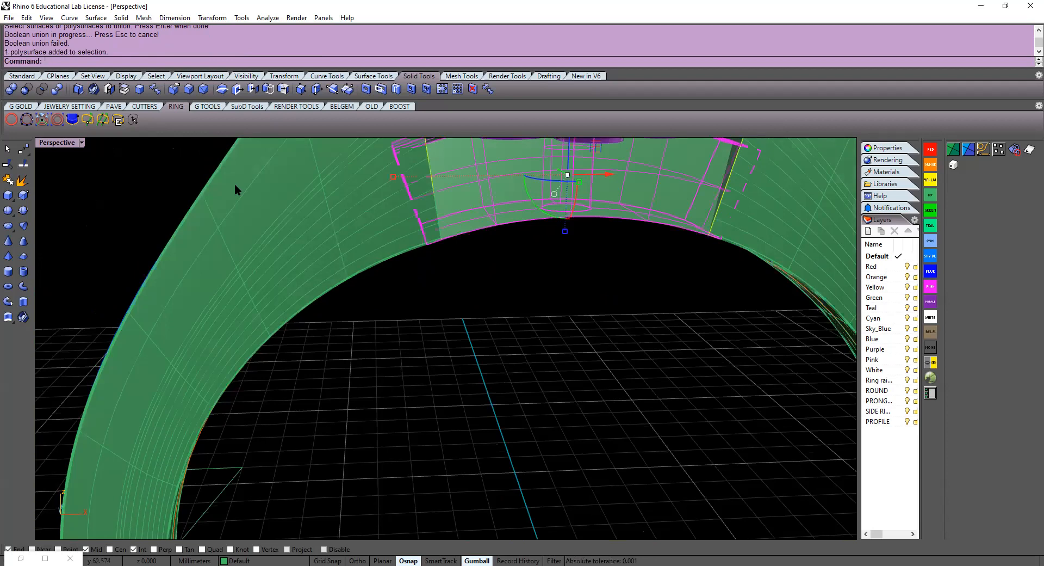
{"action": "double_click", "coordinate": [55, 142]}
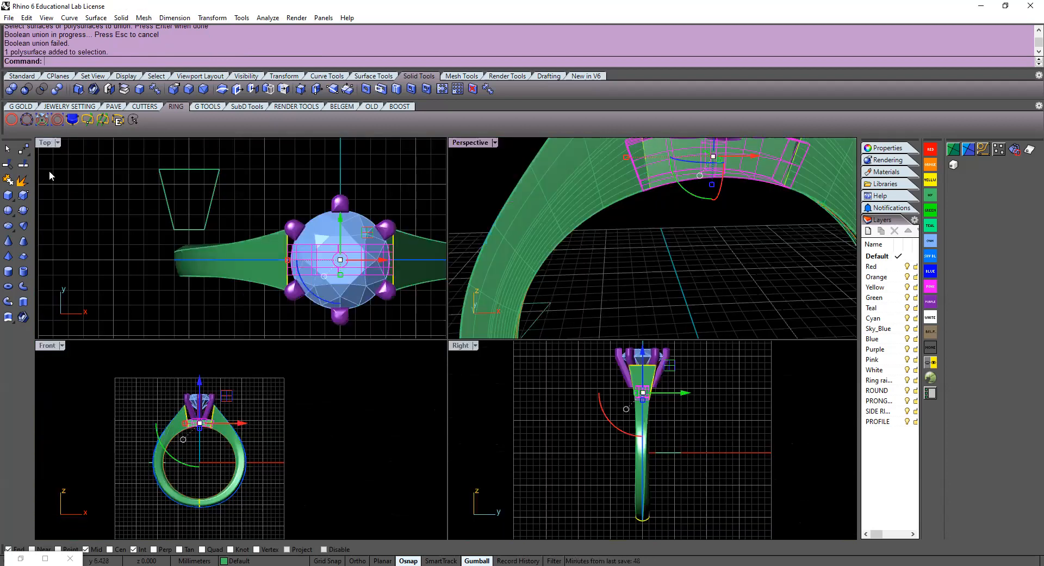
{"action": "double_click", "coordinate": [48, 346]}
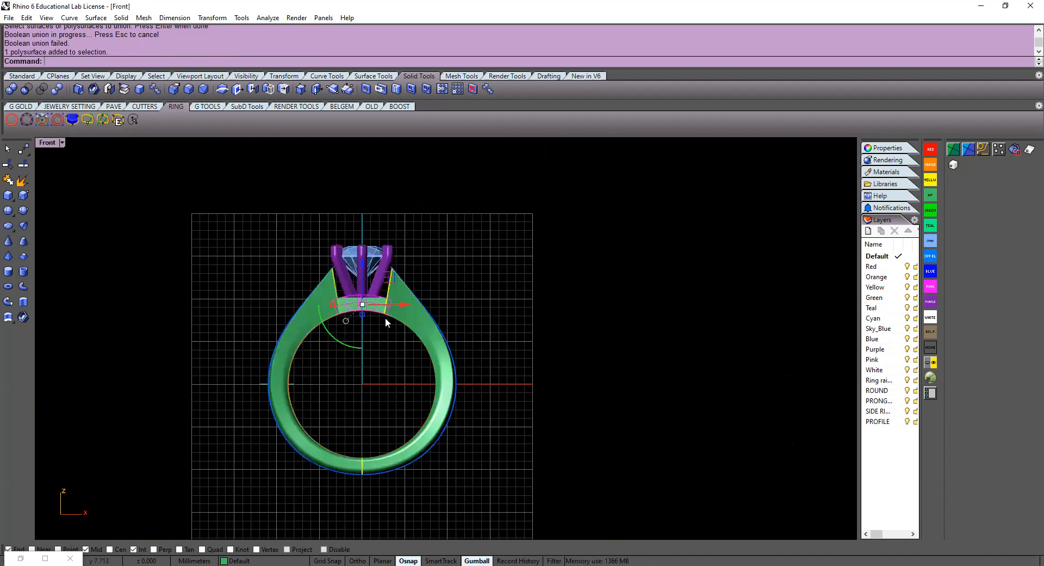
{"action": "scroll", "coordinate": [385, 318], "scroll_direction": "up", "scroll_amount": 8}
{"action": "right_click_drag", "start_coordinate": [304, 368], "coordinate": [424, 498]}
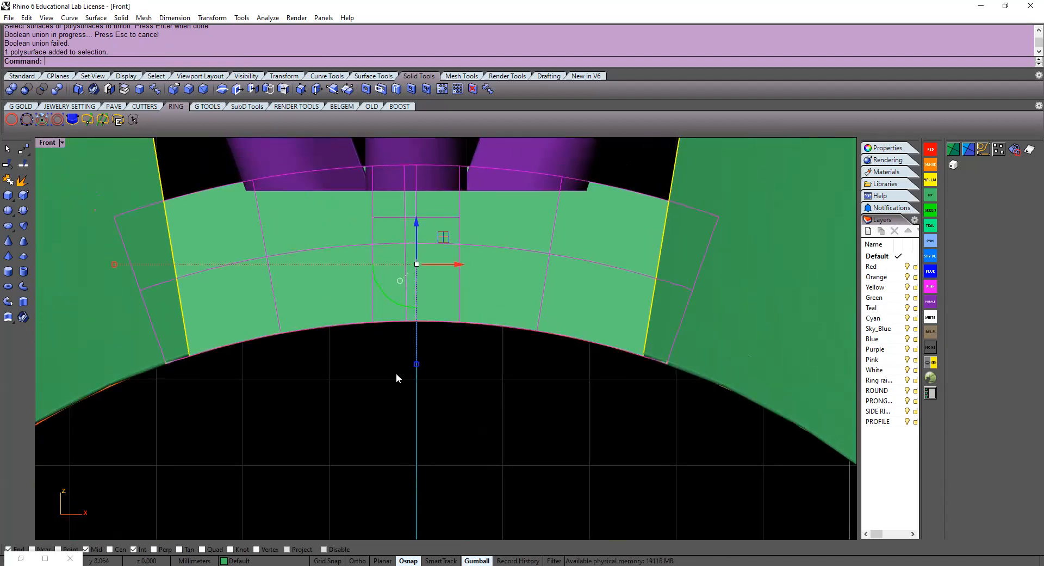
{"action": "scroll", "coordinate": [422, 215], "scroll_direction": "up", "scroll_amount": 4}
{"action": "scroll", "coordinate": [424, 231], "scroll_direction": "down", "scroll_amount": 2}
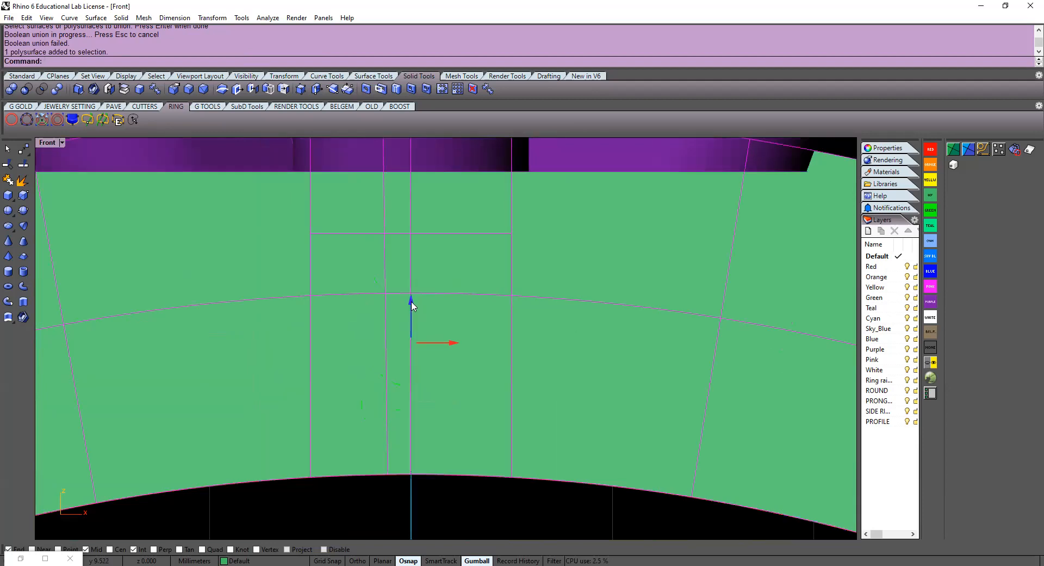
{"action": "left_click_drag", "start_coordinate": [412, 304], "coordinate": [452, 378]}
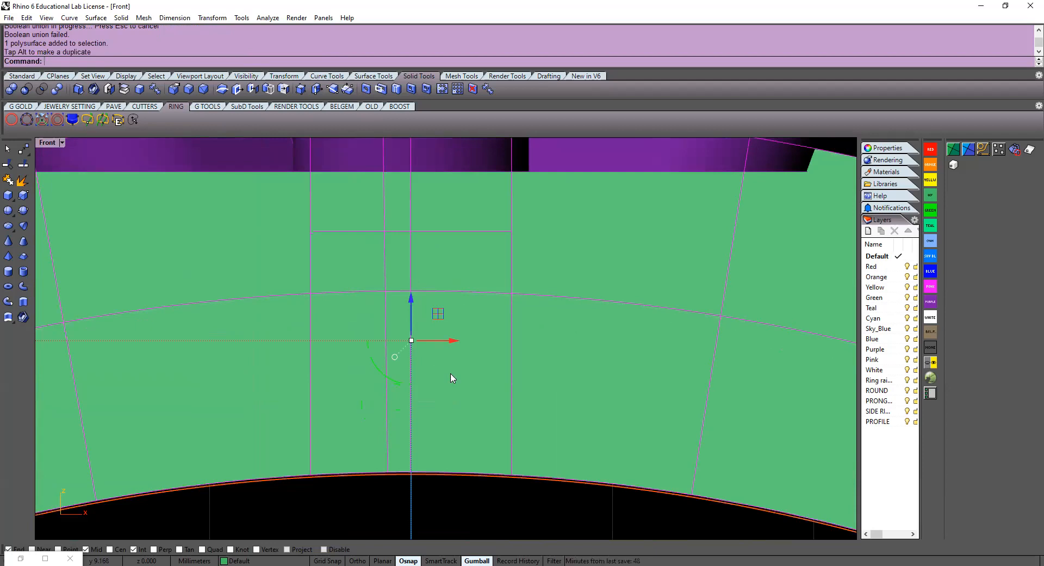
{"action": "key", "text": "ctrl+z"}
{"action": "left_click", "coordinate": [411, 302]}
{"action": "type", "text": ".001"}
{"action": "key", "text": "Return"}
{"action": "scroll", "coordinate": [391, 468], "scroll_direction": "down", "scroll_amount": 5}
{"action": "right_click_drag", "start_coordinate": [365, 471], "coordinate": [389, 443]}
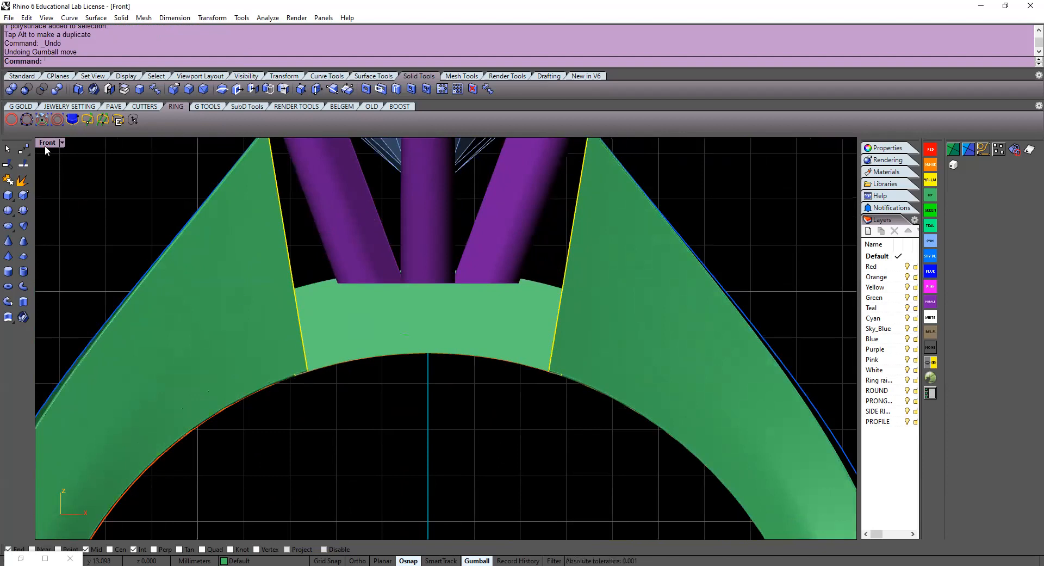
Unite the nudged bridge and the shank with a Boolean union and check in perspective that they select as one solid
{"action": "left_click", "coordinate": [12, 89]}
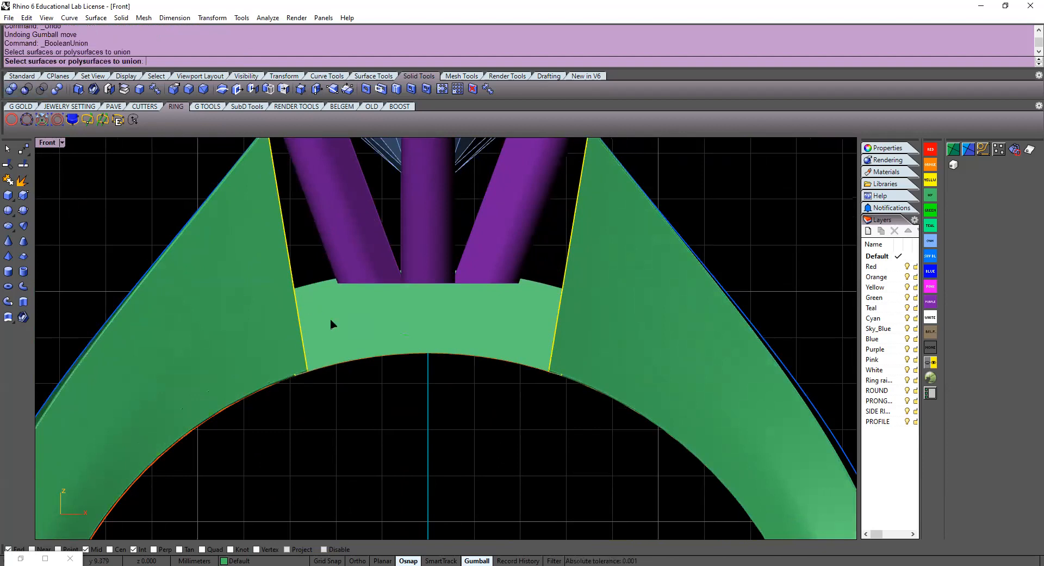
{"action": "left_click", "coordinate": [346, 356]}
{"action": "left_click", "coordinate": [259, 329]}
{"action": "key", "text": "Return"}
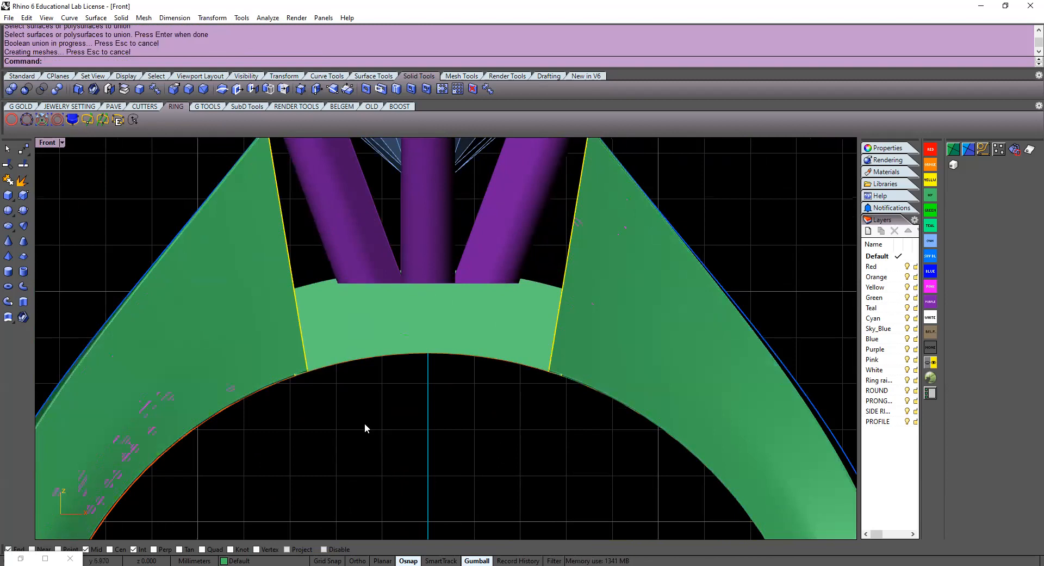
{"action": "double_click", "coordinate": [48, 143]}
{"action": "double_click", "coordinate": [461, 143]}
{"action": "mouse_move", "coordinate": [418, 294]}
{"action": "right_mouse_down"}
{"action": "mouse_move", "coordinate": [404, 337]}
{"action": "mouse_move", "coordinate": [423, 290]}
{"action": "mouse_move", "coordinate": [434, 295]}
{"action": "right_mouse_up"}
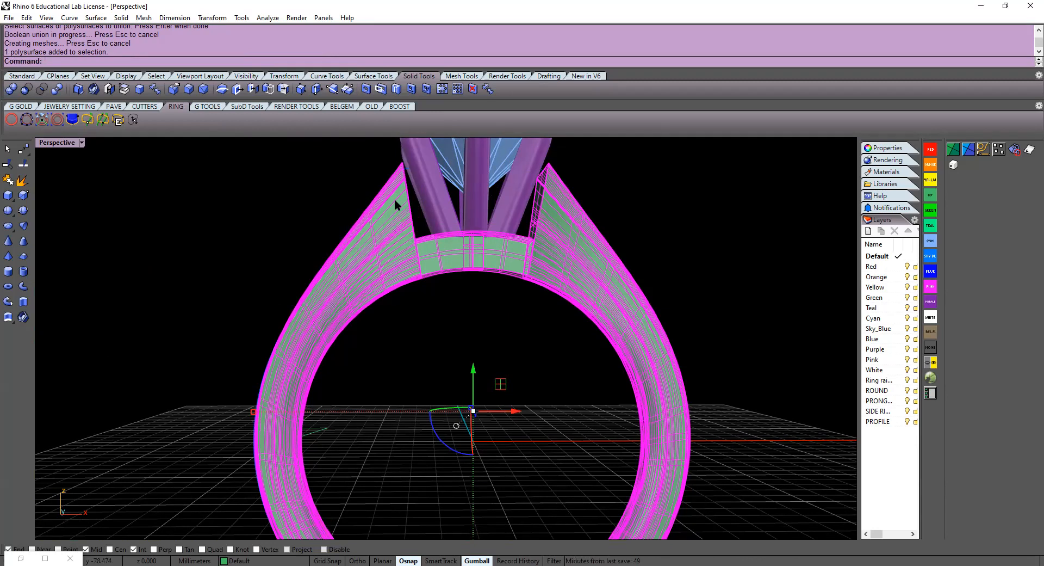
Switch the enlarged Front view to Wireframe display around the bridge and shank tips
{"action": "double_click", "coordinate": [59, 142]}
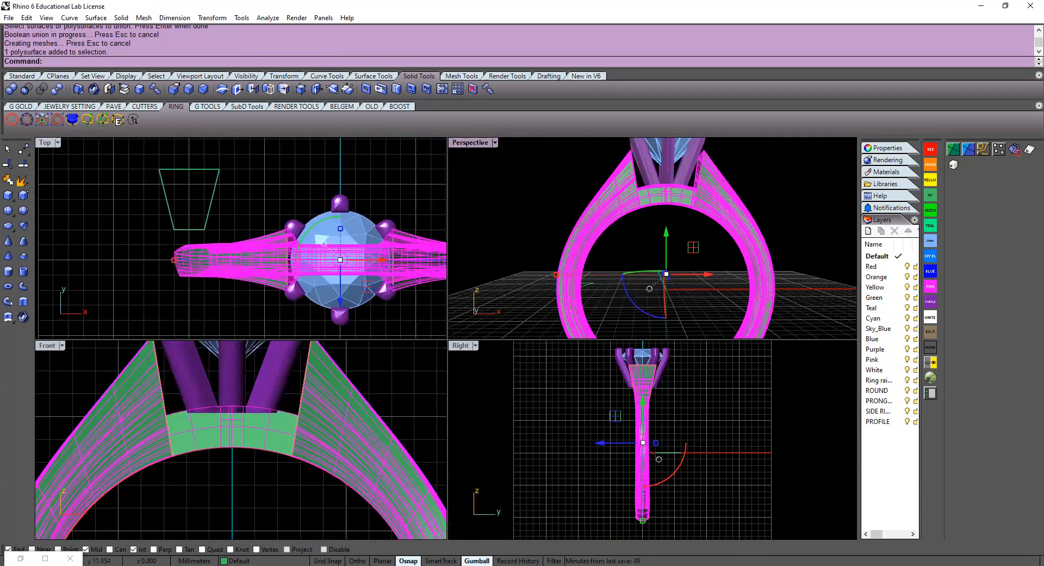
{"action": "double_click", "coordinate": [47, 346]}
{"action": "right_click_drag", "start_coordinate": [402, 341], "coordinate": [266, 355]}
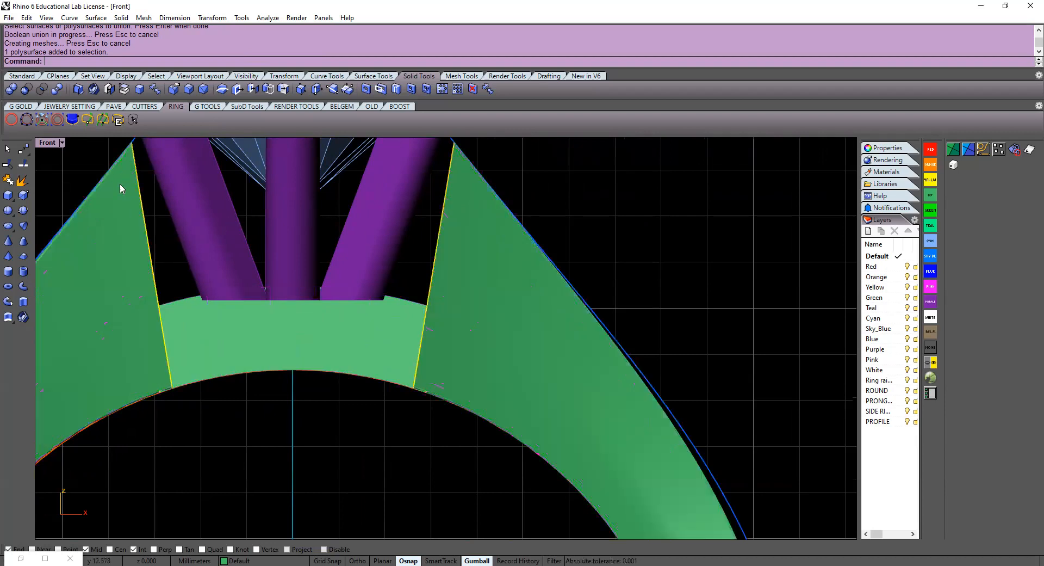
{"action": "left_click", "coordinate": [63, 143]}
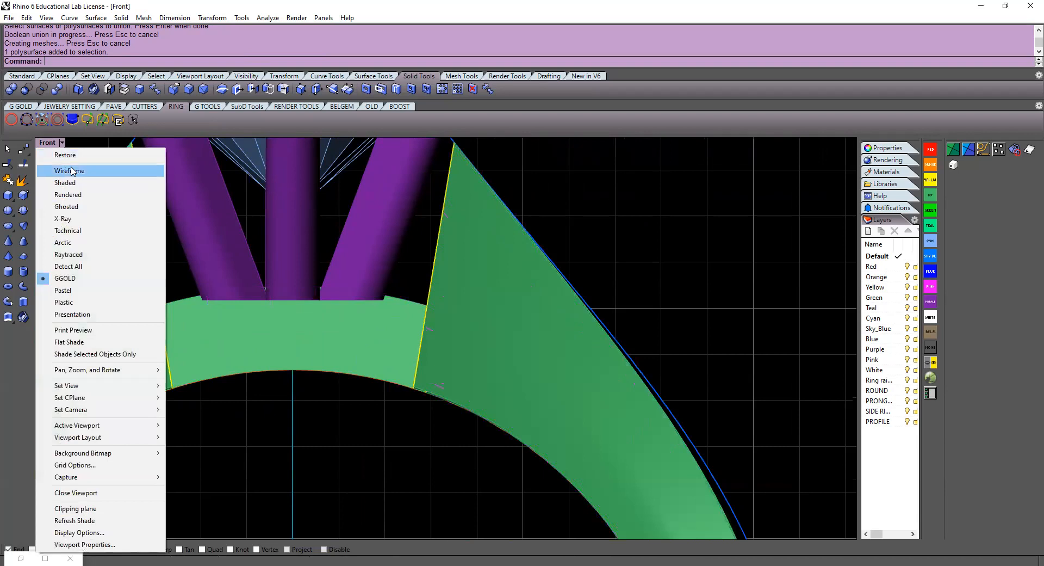
{"action": "left_click", "coordinate": [71, 172]}
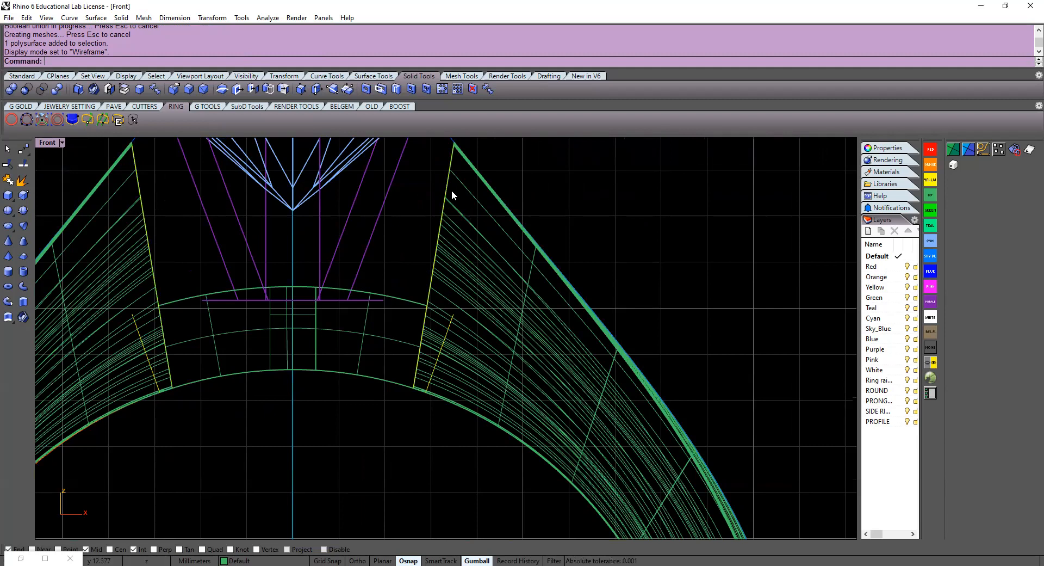
{"action": "right_click_drag", "start_coordinate": [428, 181], "coordinate": [430, 216]}
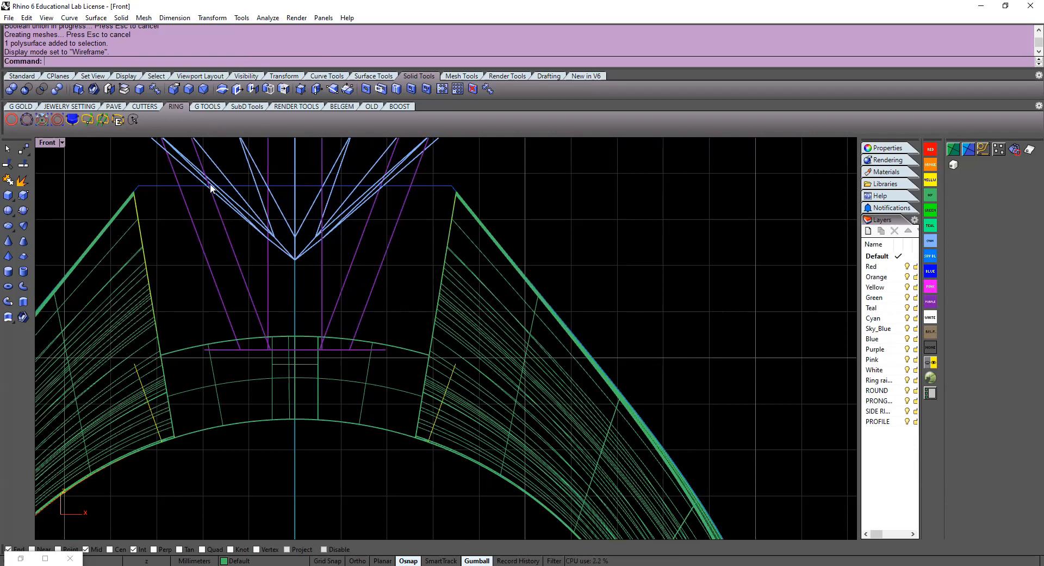
Offset the blue side ring rail curve 1 mm inward in the Front view and check the resulting outline
{"action": "left_click", "coordinate": [329, 77]}
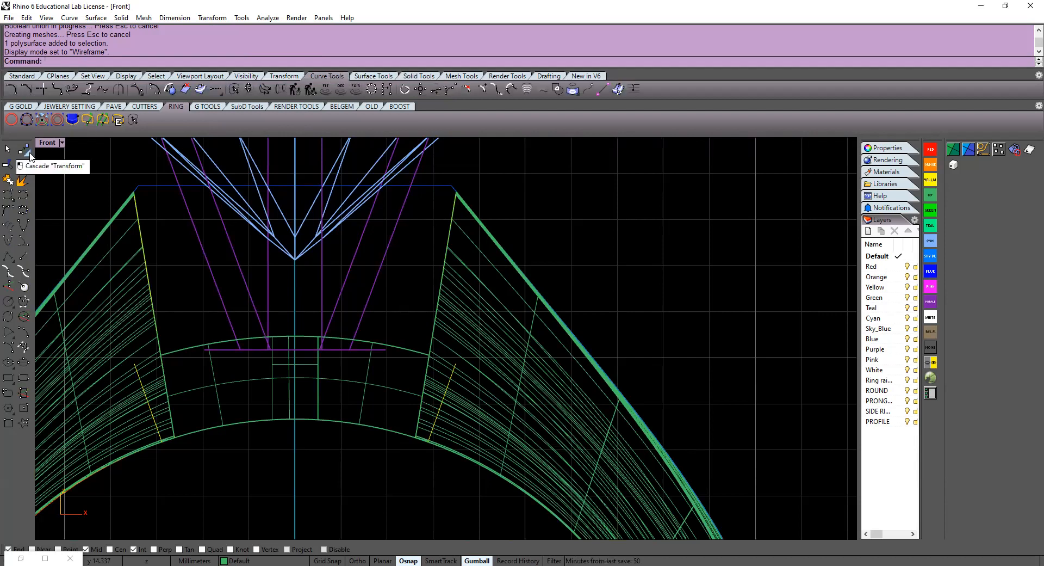
{"action": "left_click", "coordinate": [30, 156]}
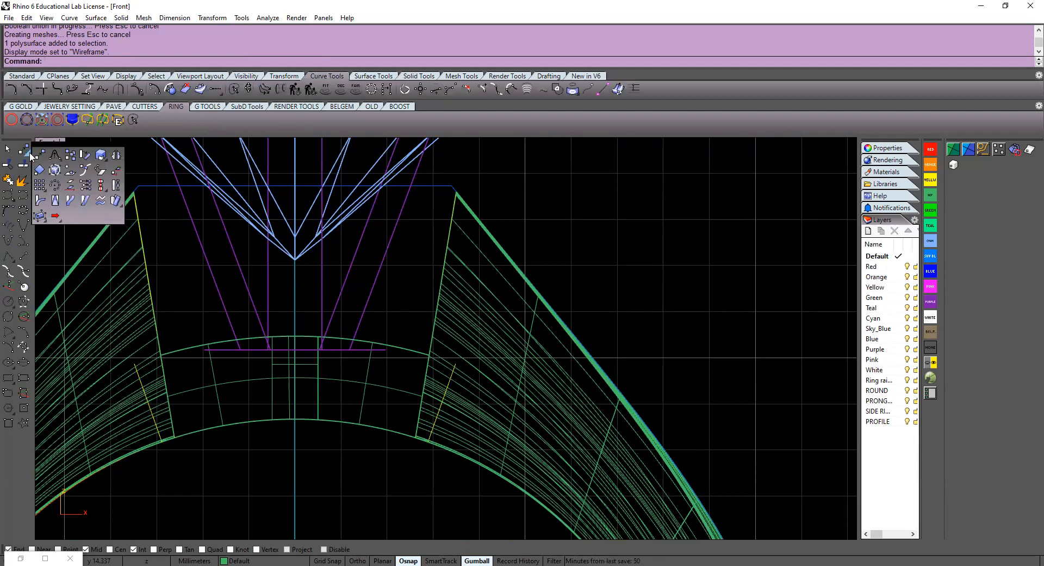
{"action": "left_click", "coordinate": [154, 89]}
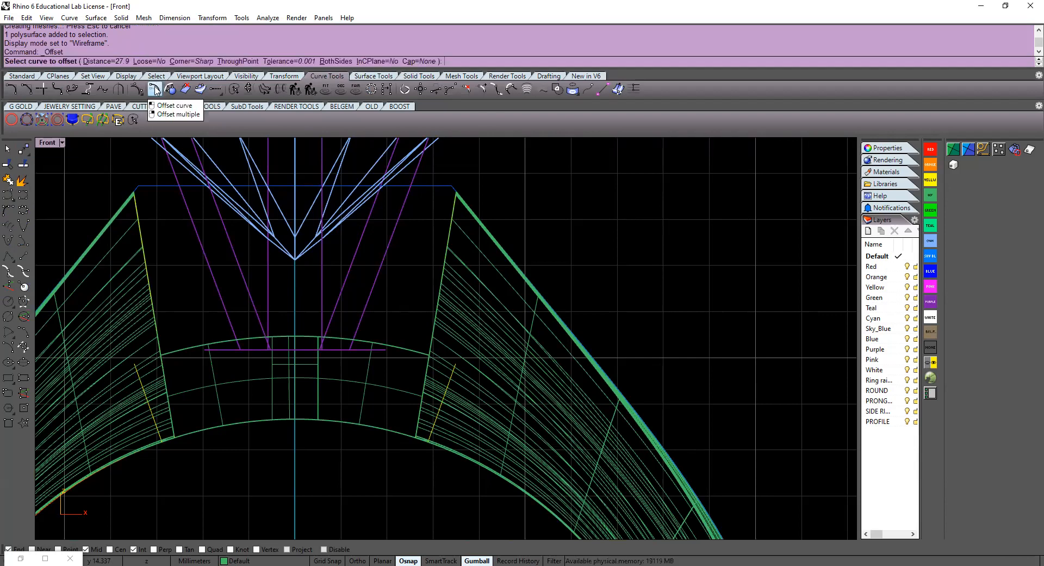
{"action": "left_click", "coordinate": [442, 186]}
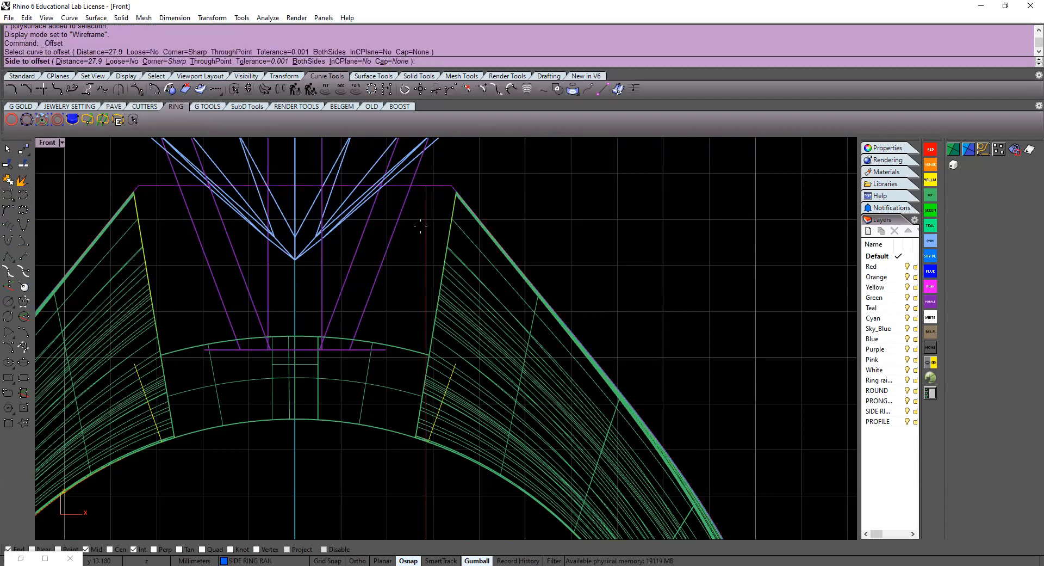
{"action": "type", "text": "1"}
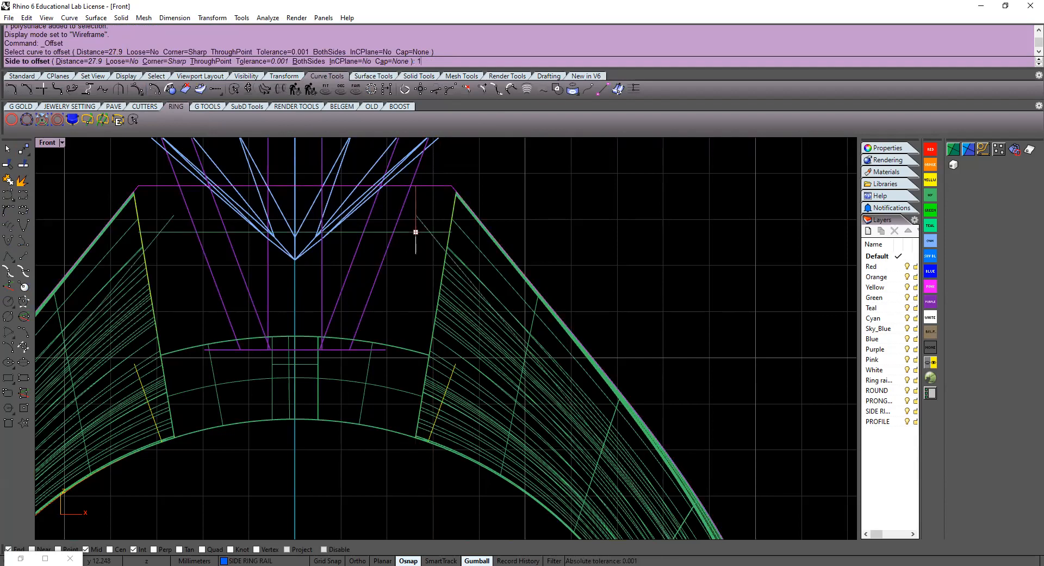
{"action": "key", "text": "Return"}
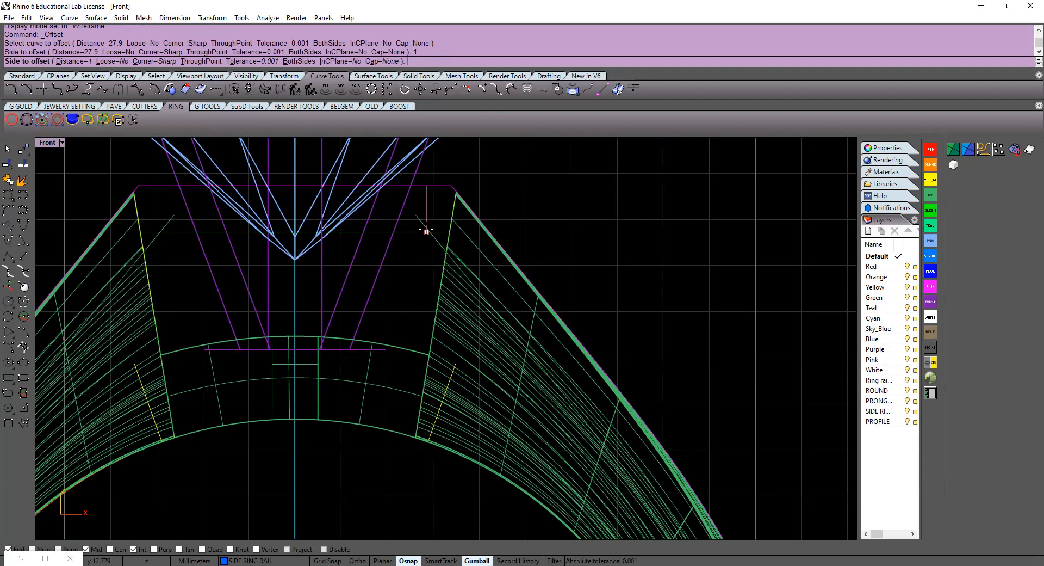
{"action": "left_click", "coordinate": [418, 231]}
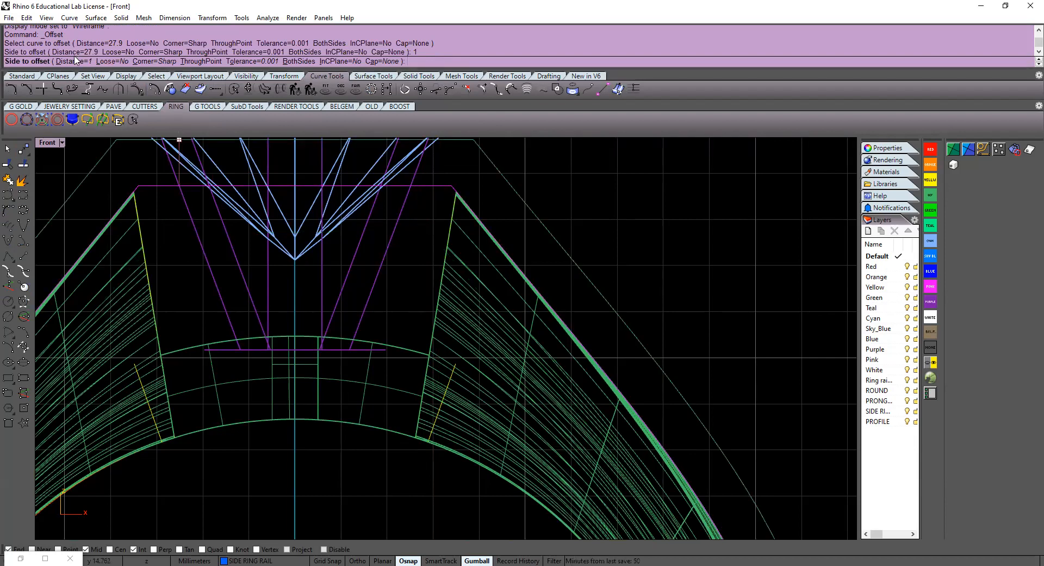
{"action": "left_click", "coordinate": [410, 271]}
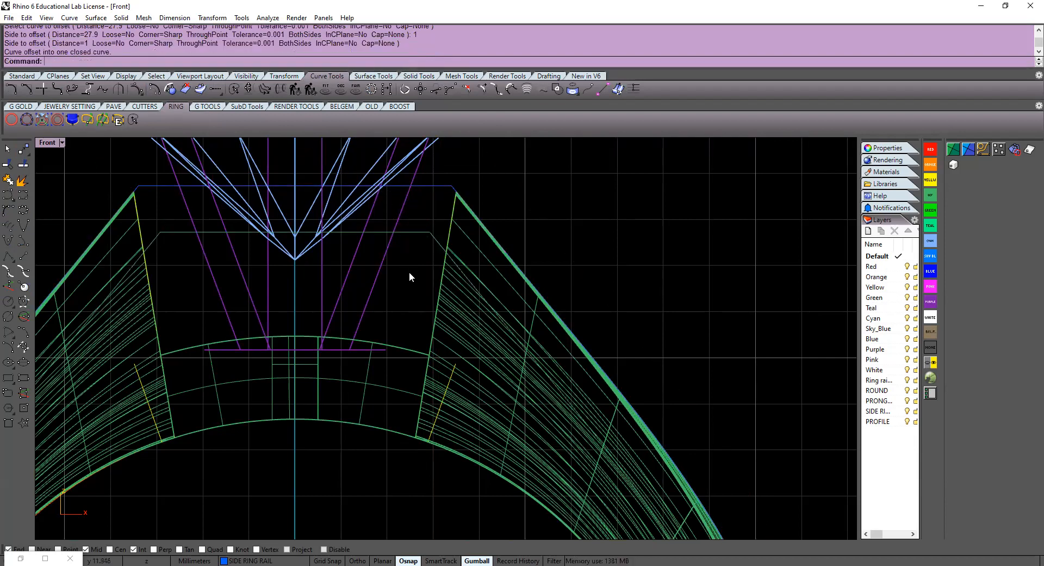
{"action": "left_click", "coordinate": [436, 240]}
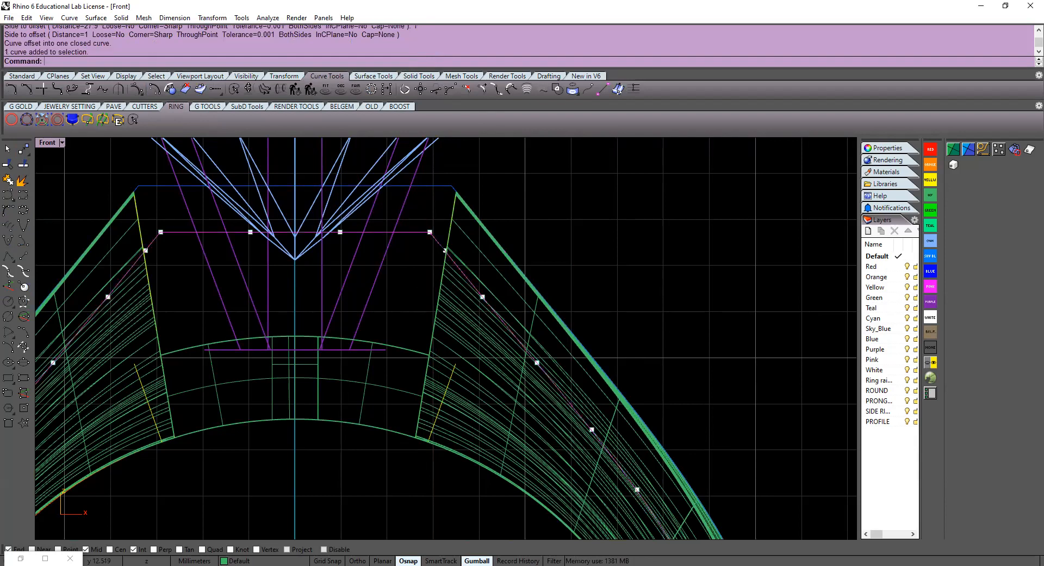
{"action": "scroll", "coordinate": [501, 351], "scroll_direction": "down", "scroll_amount": 5}
{"action": "scroll", "coordinate": [502, 351], "scroll_direction": "up", "scroll_amount": 6}
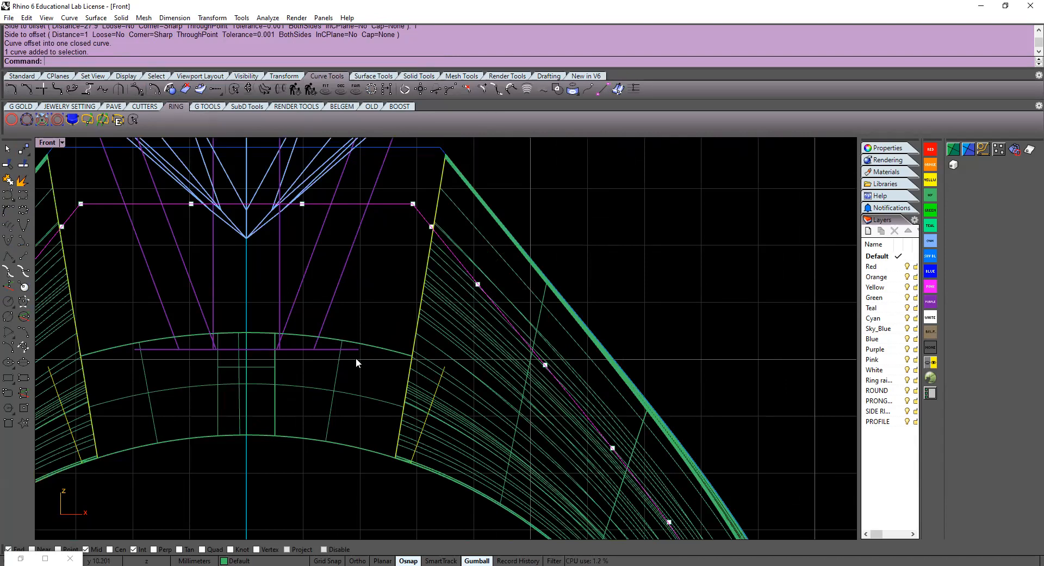
Offset the inner ring rail curve 1.5 mm outward into the bridge and shank
{"action": "left_click", "coordinate": [338, 442]}
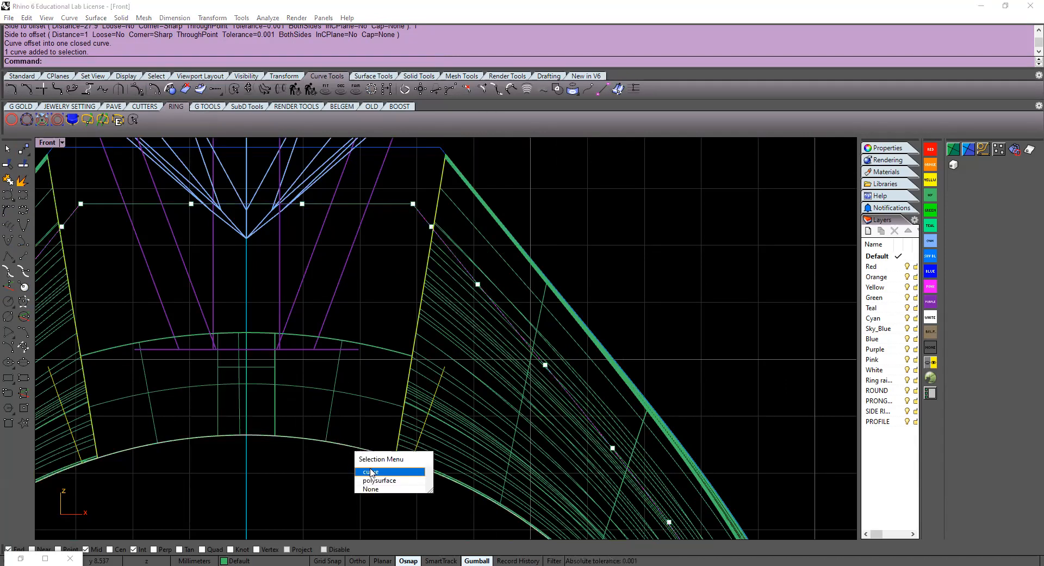
{"action": "left_click", "coordinate": [370, 474]}
{"action": "right_click", "coordinate": [368, 327]}
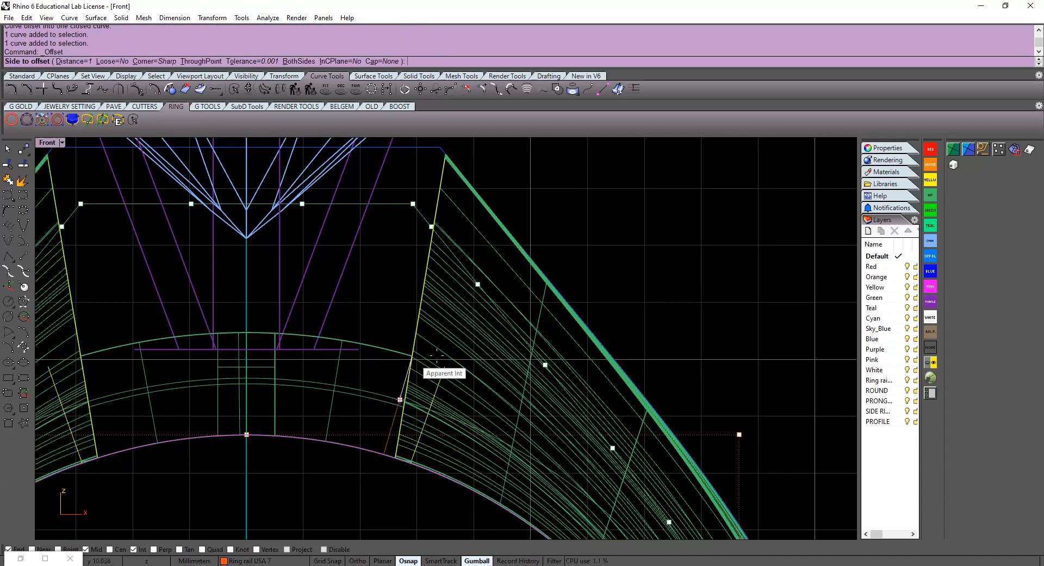
{"action": "type", "text": "1.5"}
{"action": "key", "text": "Return"}
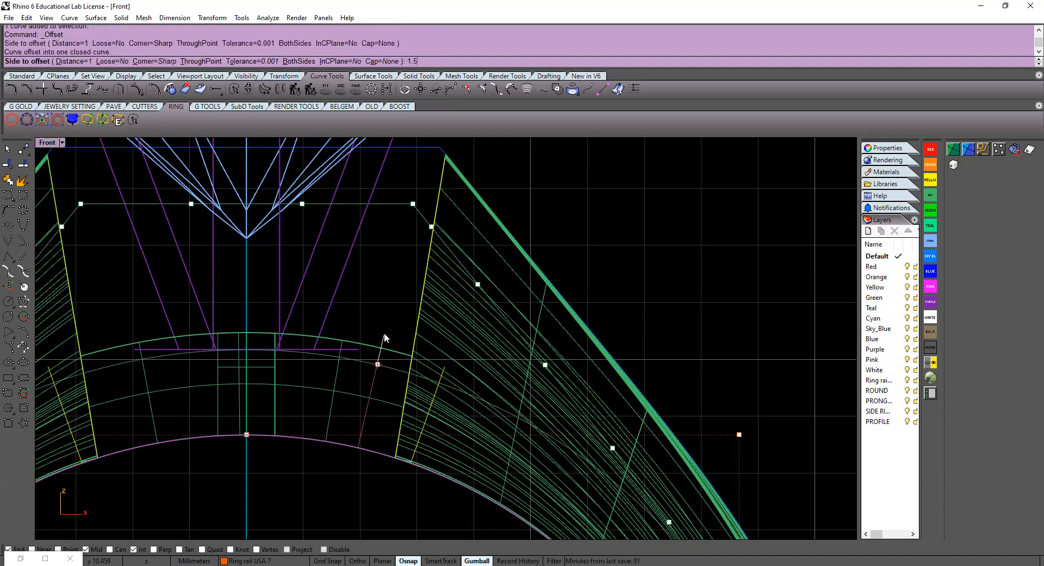
{"action": "key", "text": "Escape"}
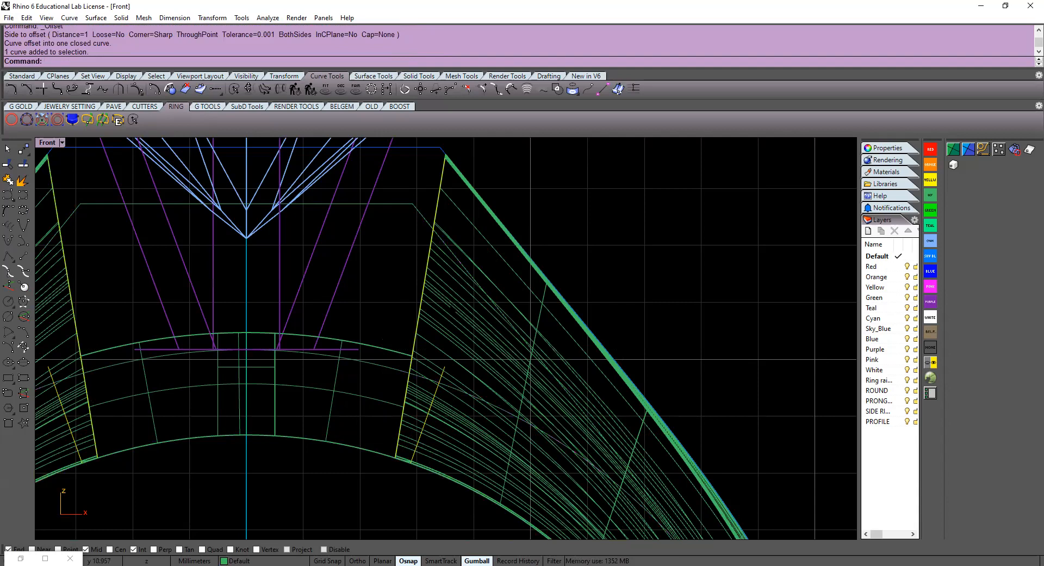
{"action": "left_click", "coordinate": [451, 306]}
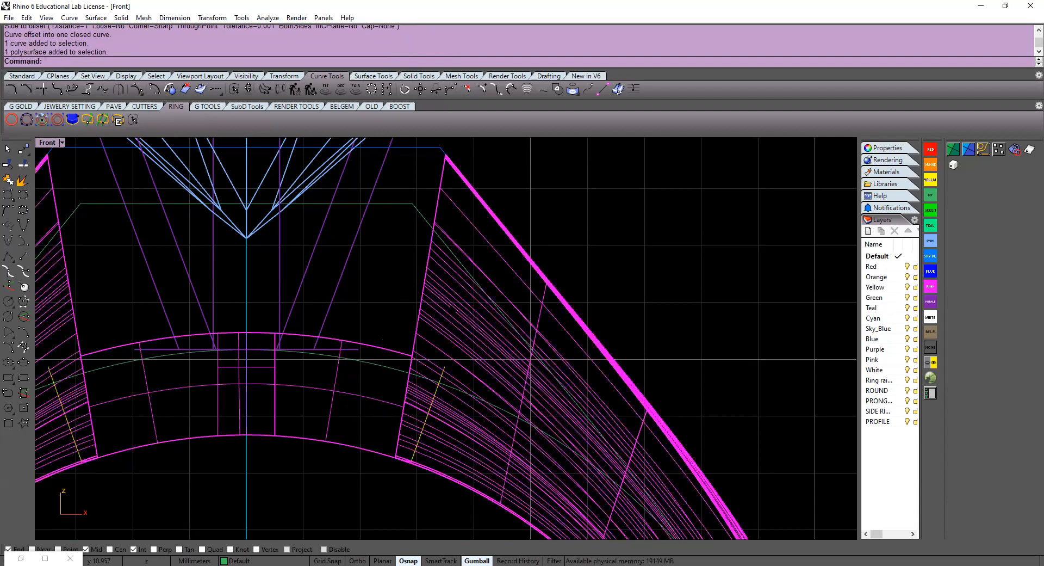
{"action": "key", "text": "Escape"}
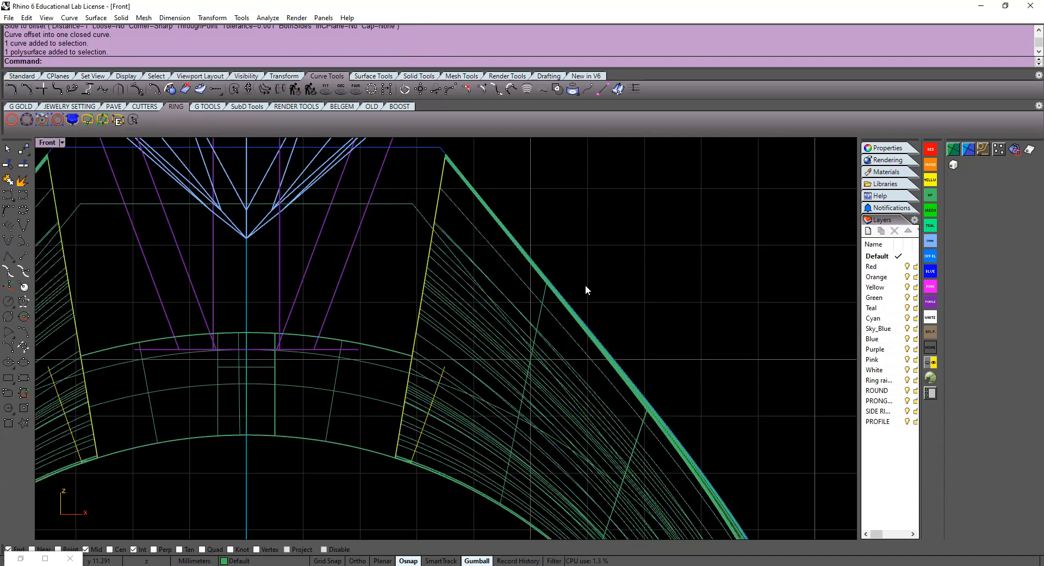
Assign the united bridge and shank solid to the Sky_Blue layer and hide that layer
{"action": "left_click", "coordinate": [461, 312]}
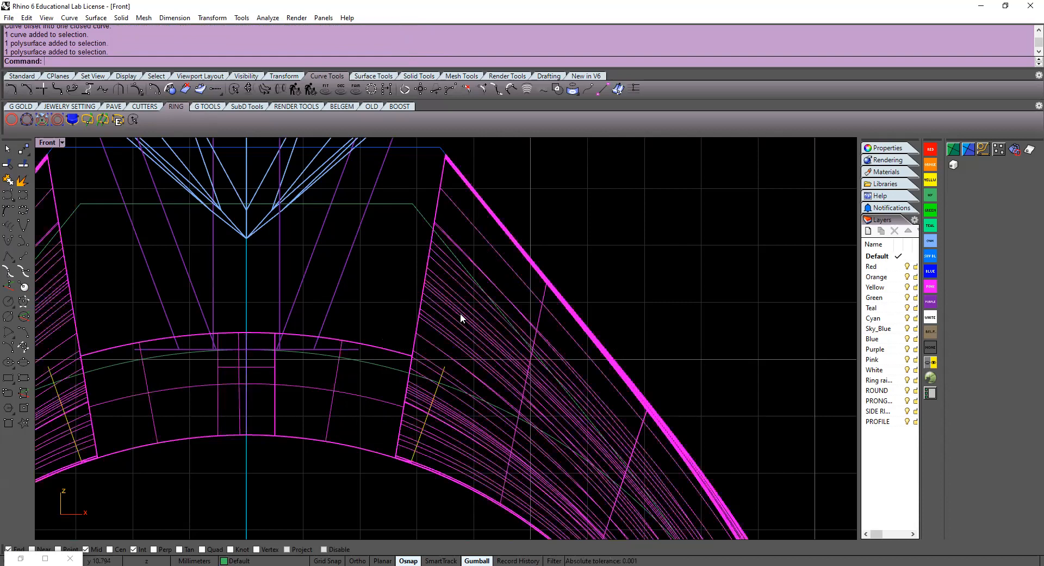
{"action": "left_click", "coordinate": [272, 560]}
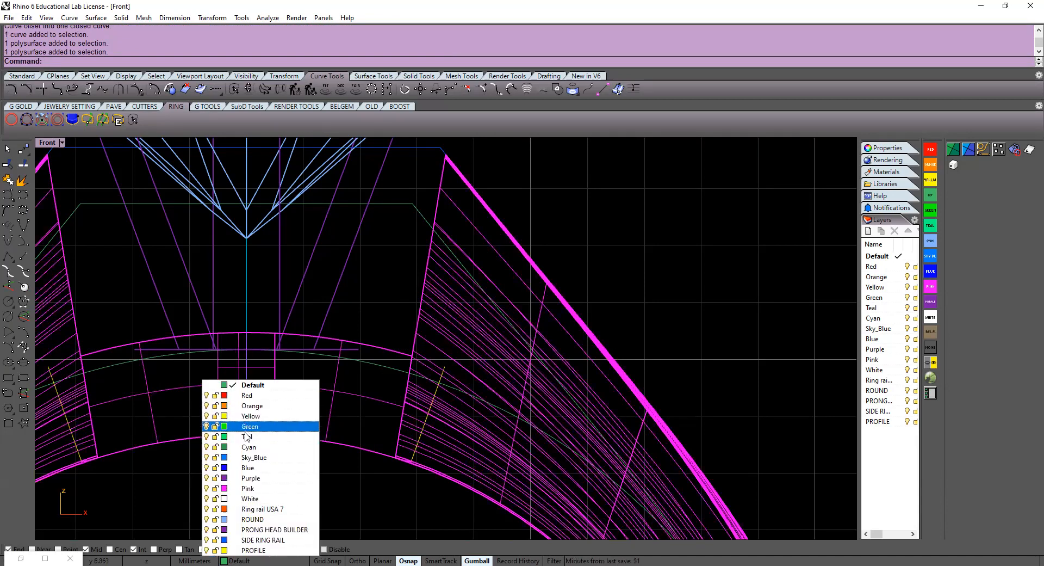
{"action": "left_click", "coordinate": [252, 458]}
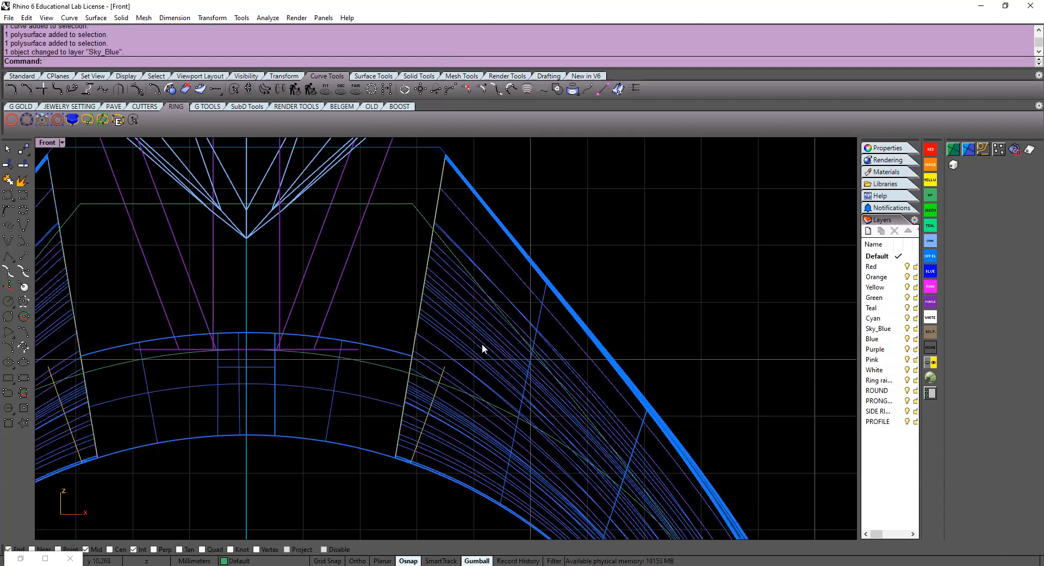
{"action": "left_click", "coordinate": [467, 318]}
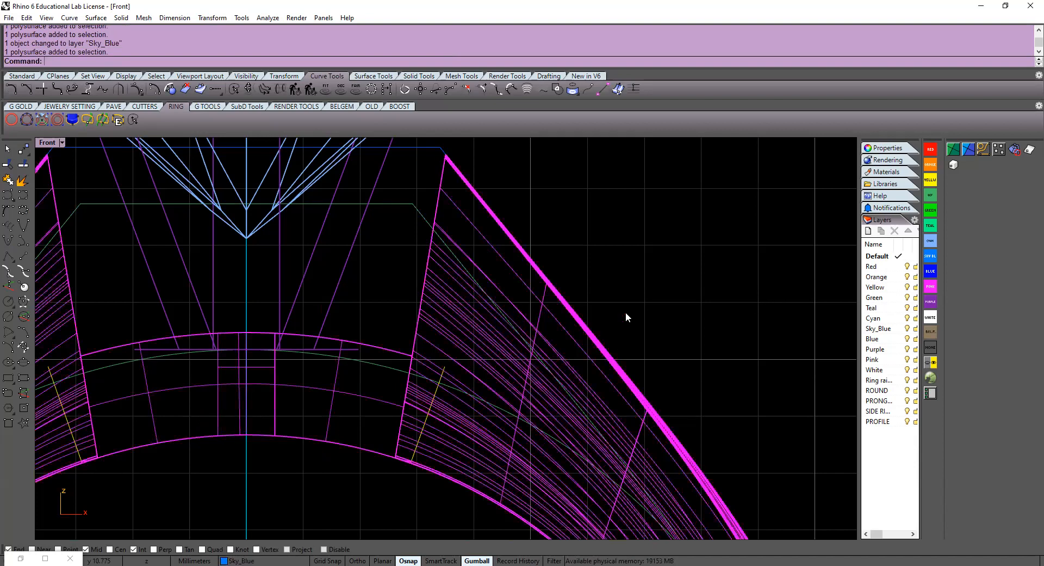
{"action": "left_click", "coordinate": [907, 328]}
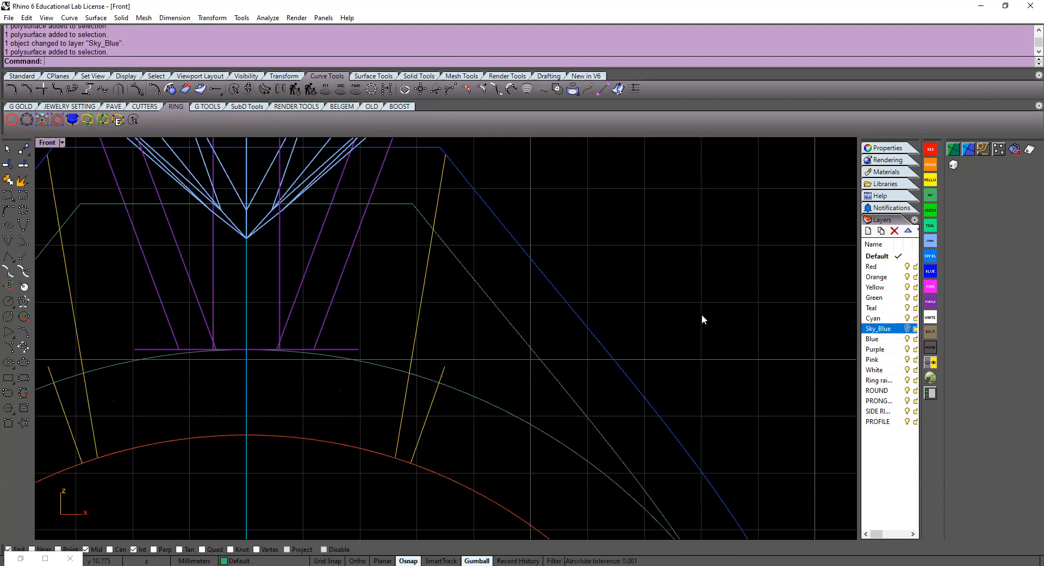
Draw a line about 15.7 mm long from the origin 0,0,0 up past the stone's right side in the Front view
{"action": "scroll", "coordinate": [674, 310], "scroll_direction": "down", "scroll_amount": 4}
{"action": "right_click_drag", "start_coordinate": [674, 308], "coordinate": [542, 285]}
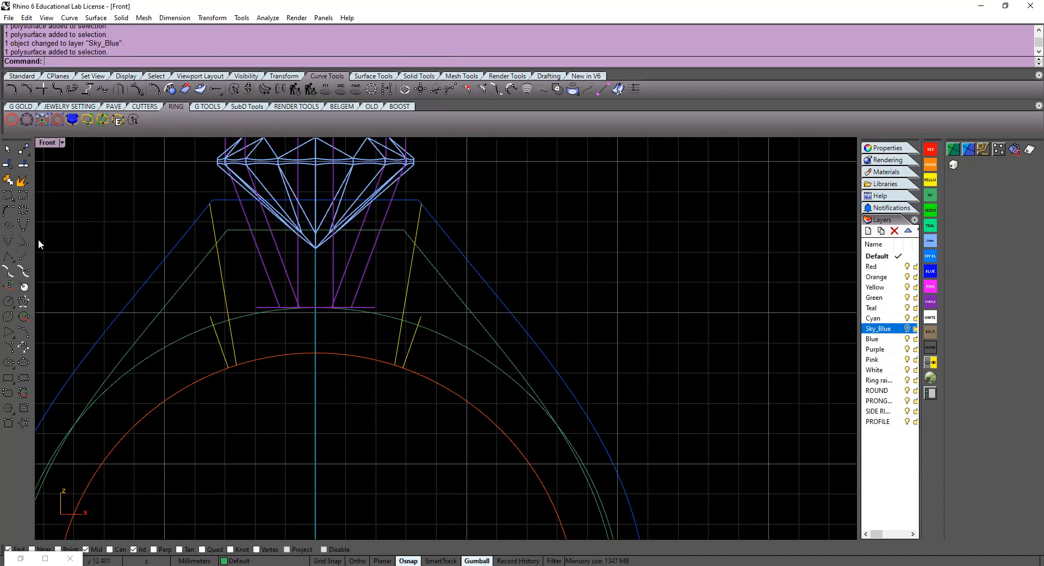
{"action": "left_click", "coordinate": [23, 256]}
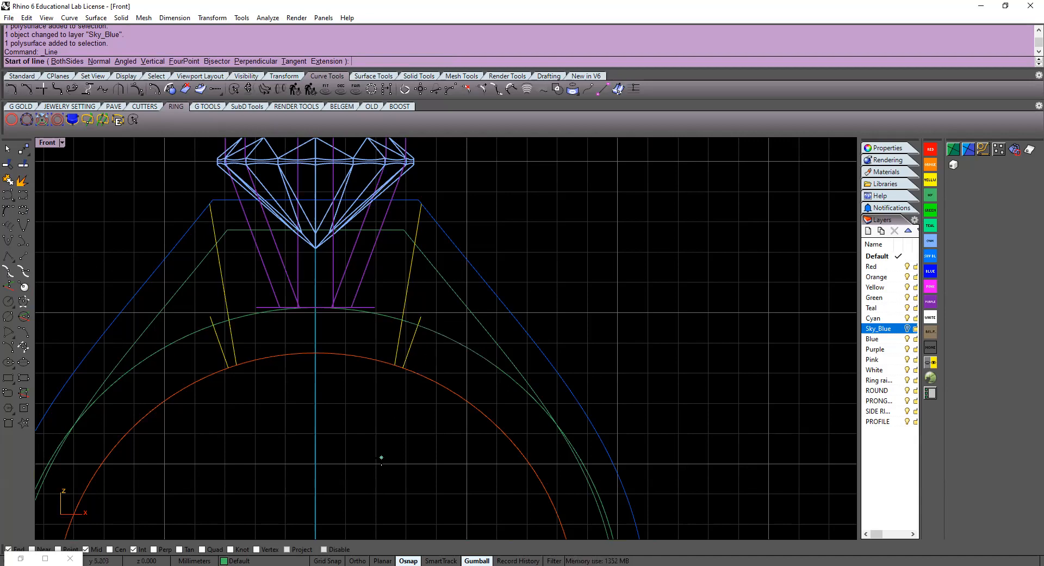
{"action": "type", "text": "0,0,0"}
{"action": "key", "text": "Return"}
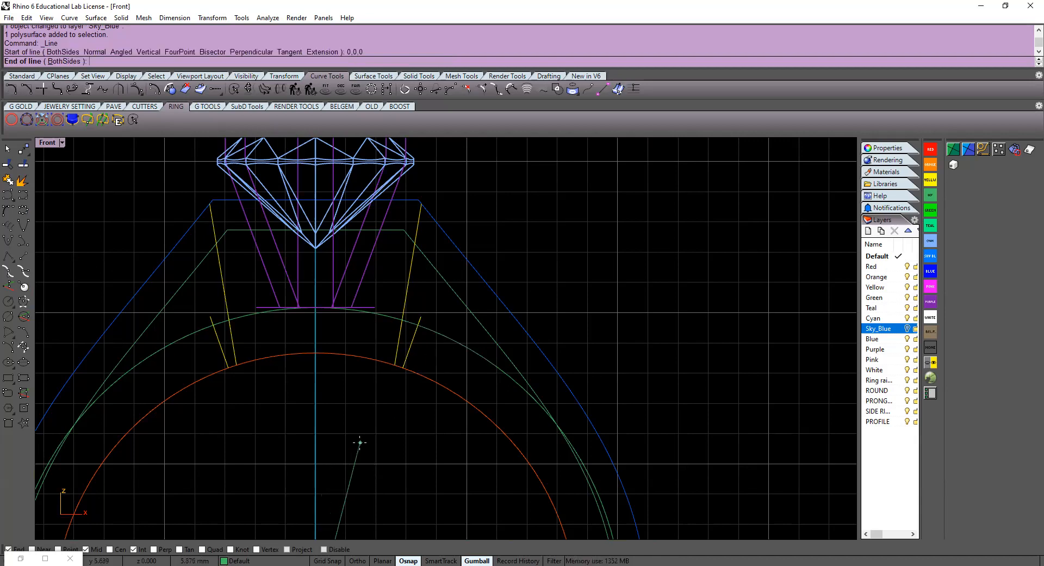
{"action": "scroll", "coordinate": [366, 427], "scroll_direction": "down", "scroll_amount": 5}
{"action": "right_click_drag", "start_coordinate": [366, 426], "coordinate": [351, 460]}
{"action": "scroll", "coordinate": [359, 375], "scroll_direction": "up", "scroll_amount": 4}
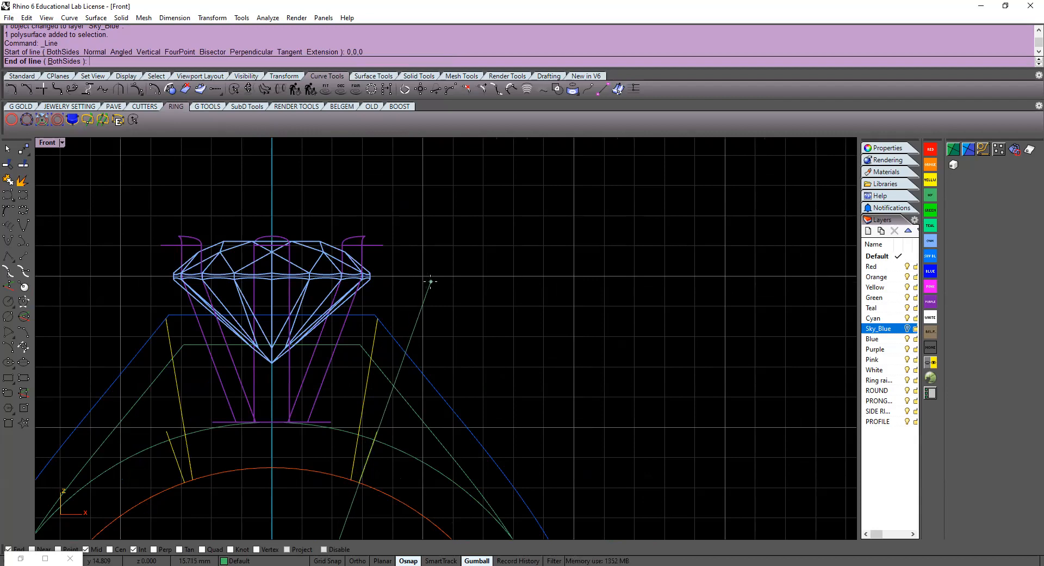
{"action": "left_click", "coordinate": [431, 281]}
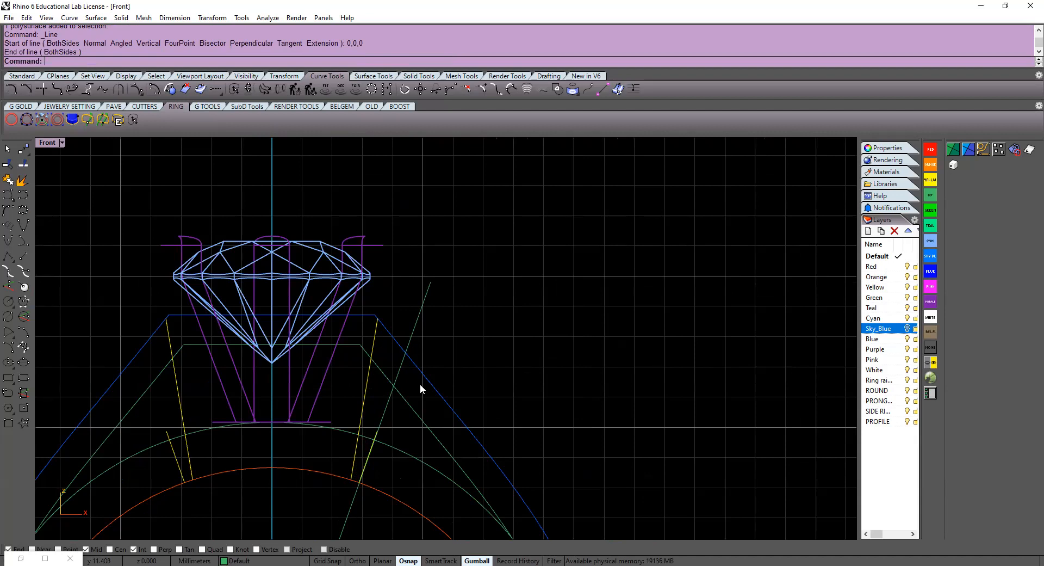
Rotate the new line steeper and shift it slightly so it stands just outside the right yellow profile lines, crossing both offset curves
{"action": "left_click", "coordinate": [388, 400]}
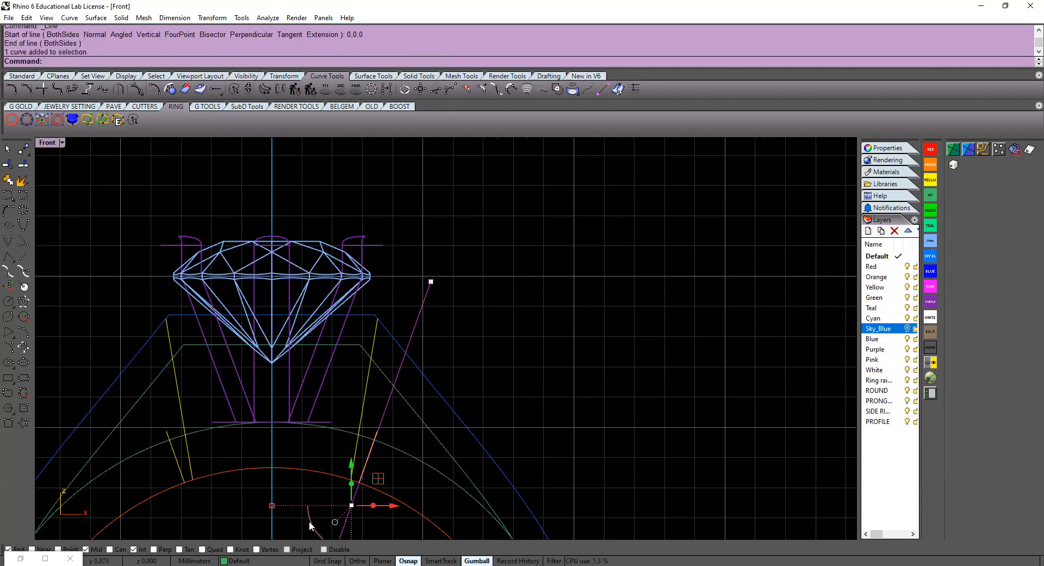
{"action": "right_click_drag", "start_coordinate": [313, 523], "coordinate": [292, 360]}
{"action": "left_click_drag", "start_coordinate": [290, 360], "coordinate": [295, 364]}
{"action": "left_click_drag", "start_coordinate": [353, 313], "coordinate": [371, 312]}
{"action": "left_click", "coordinate": [532, 295]}
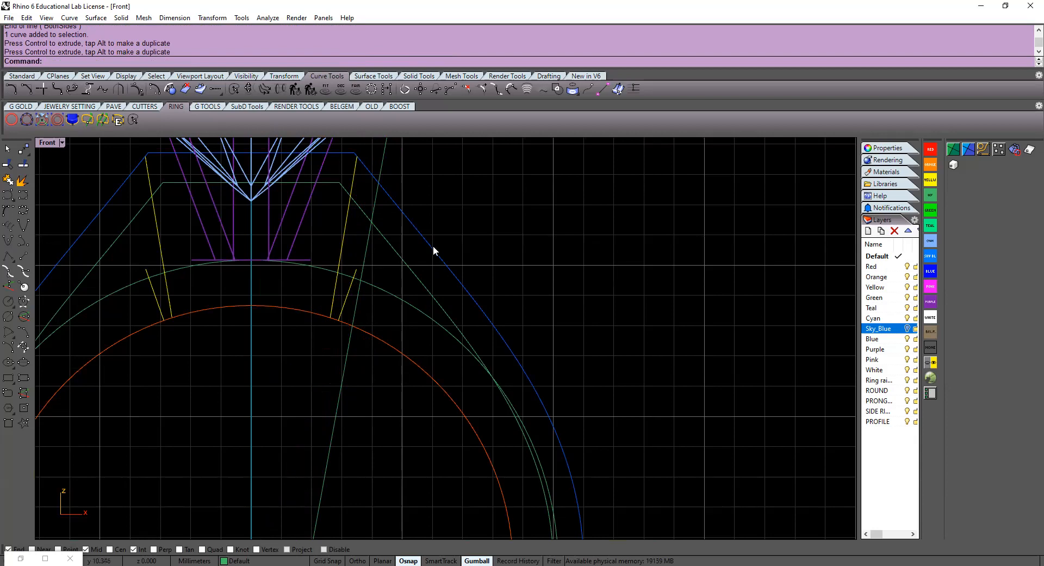
Trim the slanted line below the inner rail offset and the inner offset's portion left of the line, using all three curves as cutters
{"action": "left_click", "coordinate": [9, 165]}
{"action": "left_click", "coordinate": [367, 245]}
{"action": "left_click", "coordinate": [390, 243]}
{"action": "left_click", "coordinate": [414, 310]}
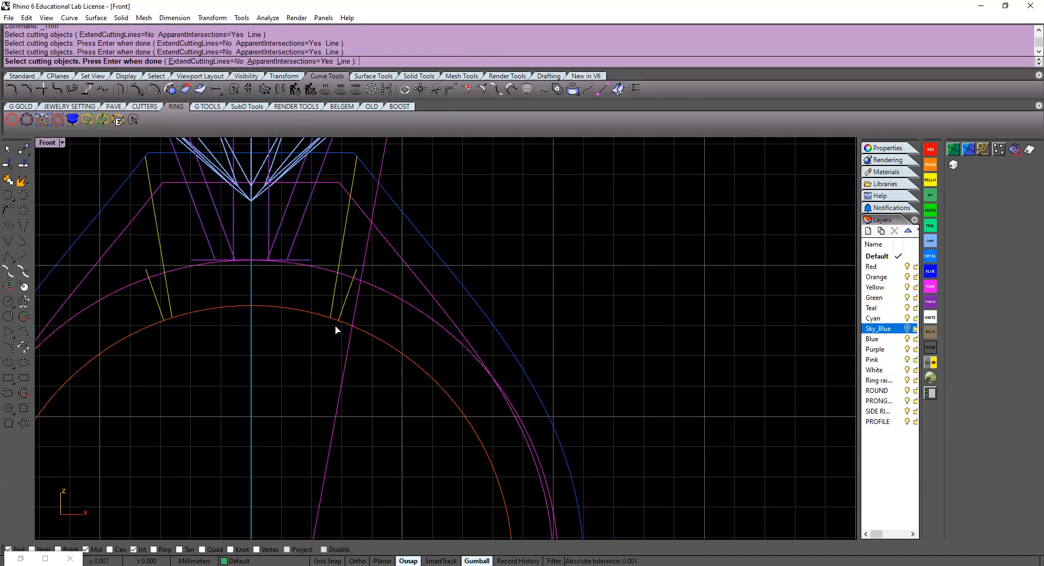
{"action": "key", "text": "Return"}
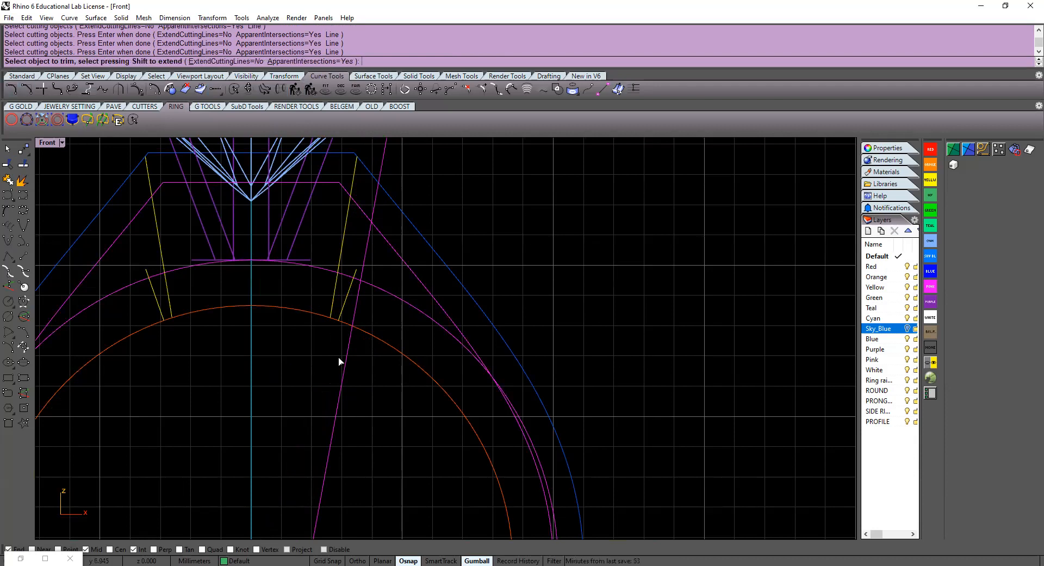
{"action": "left_click", "coordinate": [344, 372]}
{"action": "left_click", "coordinate": [326, 273]}
{"action": "key", "text": "Return"}
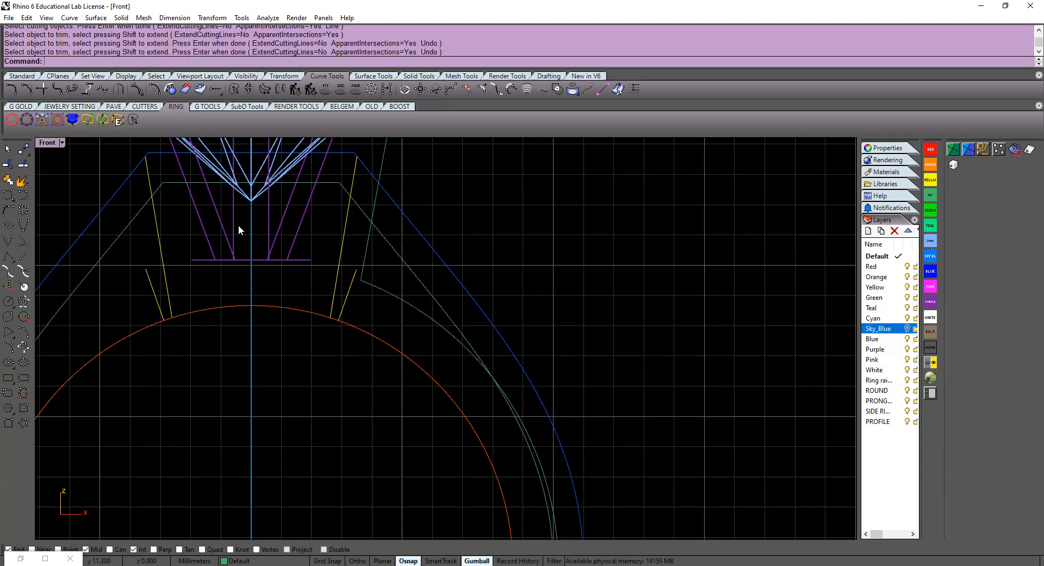
Fillet the slanted line and the inner rail offset against the outer rail offset with radius 0 to remove their excess ends
{"action": "left_click", "coordinate": [11, 90]}
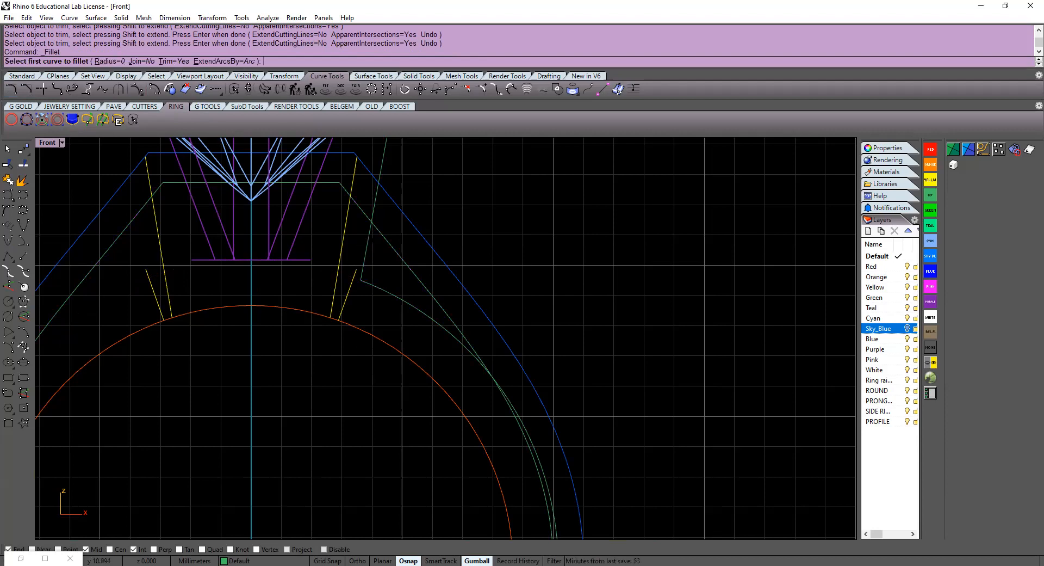
{"action": "left_click", "coordinate": [380, 240]}
{"action": "left_click", "coordinate": [371, 289]}
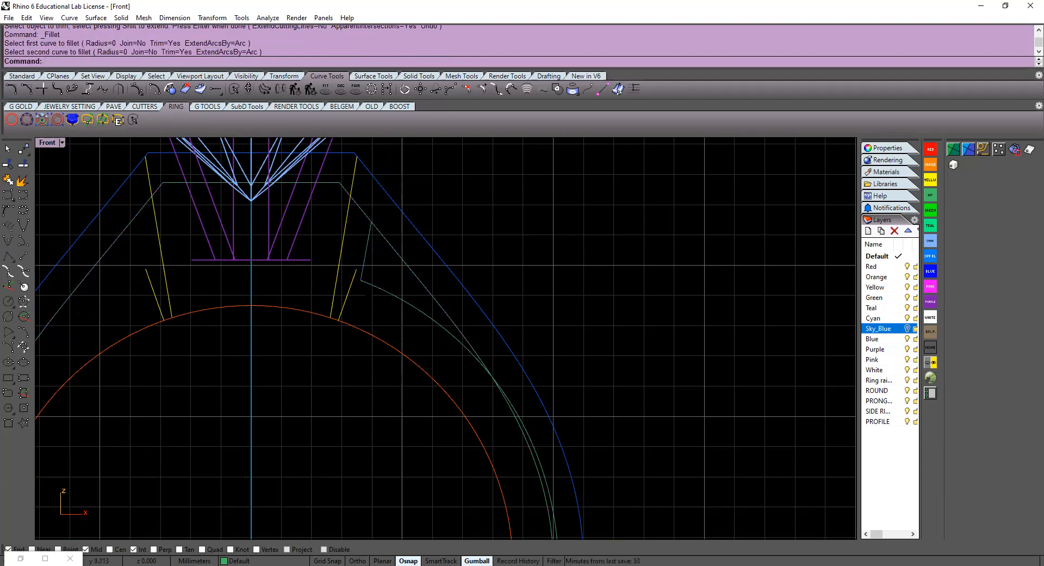
{"action": "left_click", "coordinate": [450, 332]}
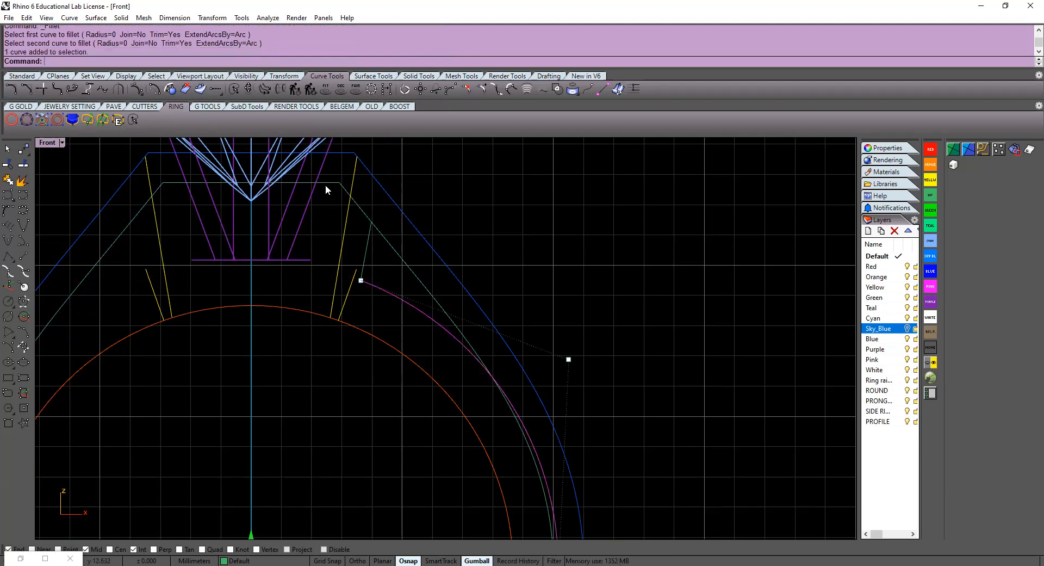
{"action": "left_click", "coordinate": [460, 332], "text": "shift"}
{"action": "right_click", "coordinate": [441, 348]}
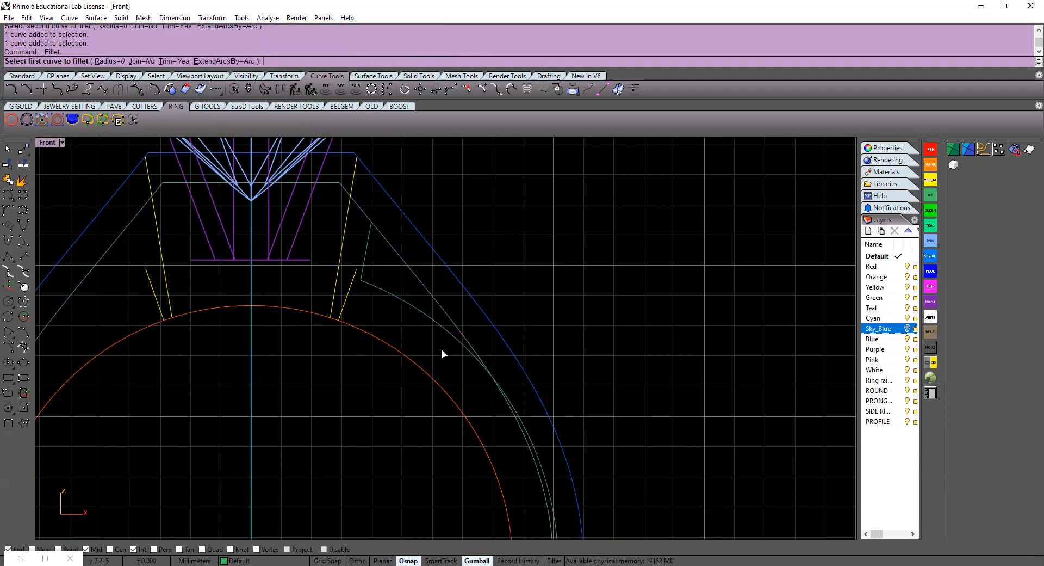
{"action": "left_click", "coordinate": [448, 334]}
{"action": "left_click", "coordinate": [453, 333]}
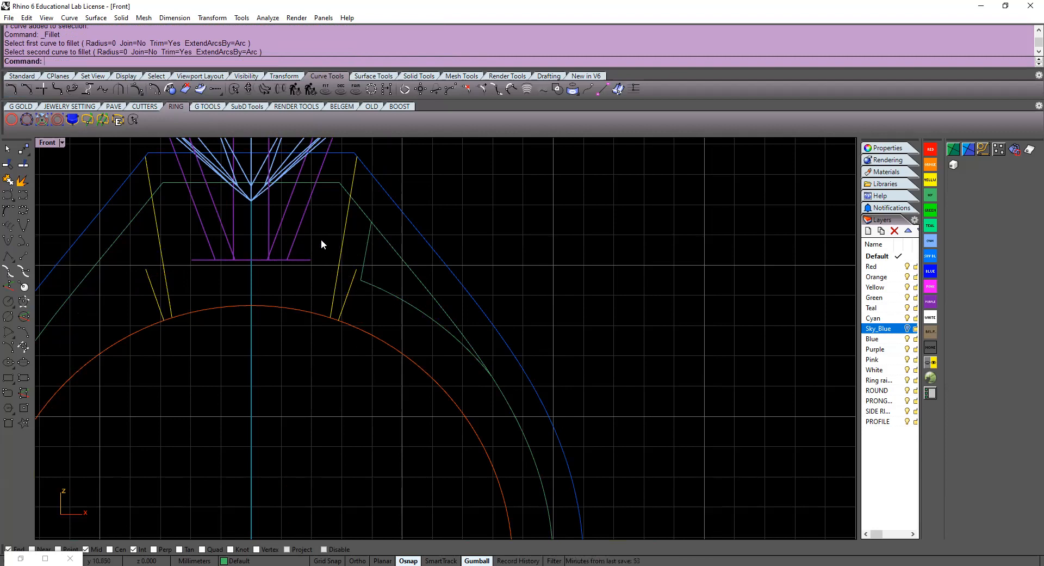
Trim away the outer rail offset beyond the slanted line and inner offset, leaving a closed three-sided cutout outline
{"action": "left_click", "coordinate": [9, 165]}
{"action": "left_click", "coordinate": [368, 247]}
{"action": "left_click", "coordinate": [382, 241]}
{"action": "left_click", "coordinate": [436, 323]}
{"action": "key", "text": "Return"}
{"action": "left_click", "coordinate": [505, 409]}
{"action": "key", "text": "Return"}
Try a 0.0625 mm radius fillet on the cutout outline's sharp lower tip and undo it
{"action": "scroll", "coordinate": [374, 364], "scroll_direction": "up", "scroll_amount": 2}
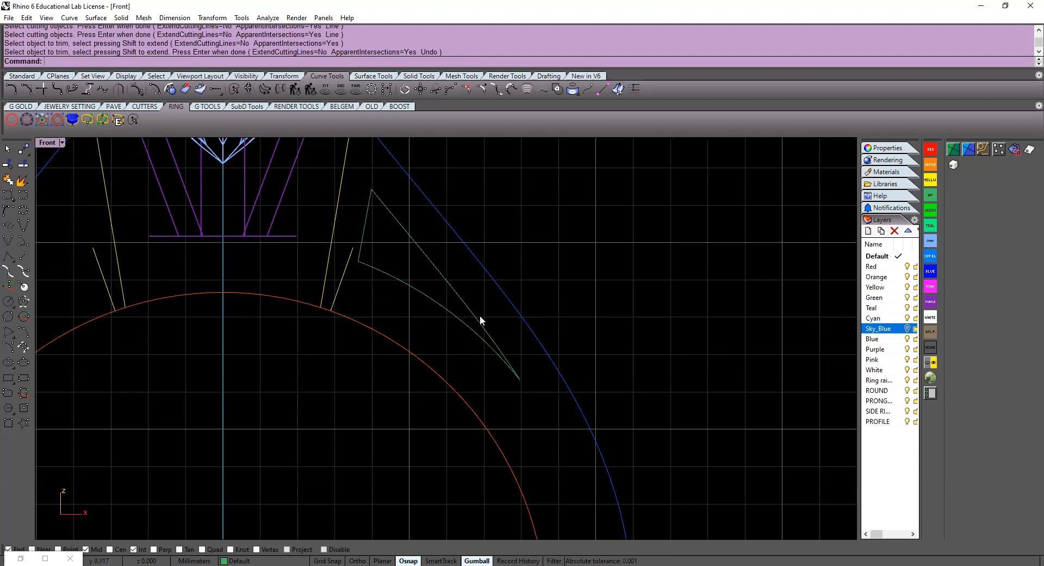
{"action": "left_click", "coordinate": [11, 90]}
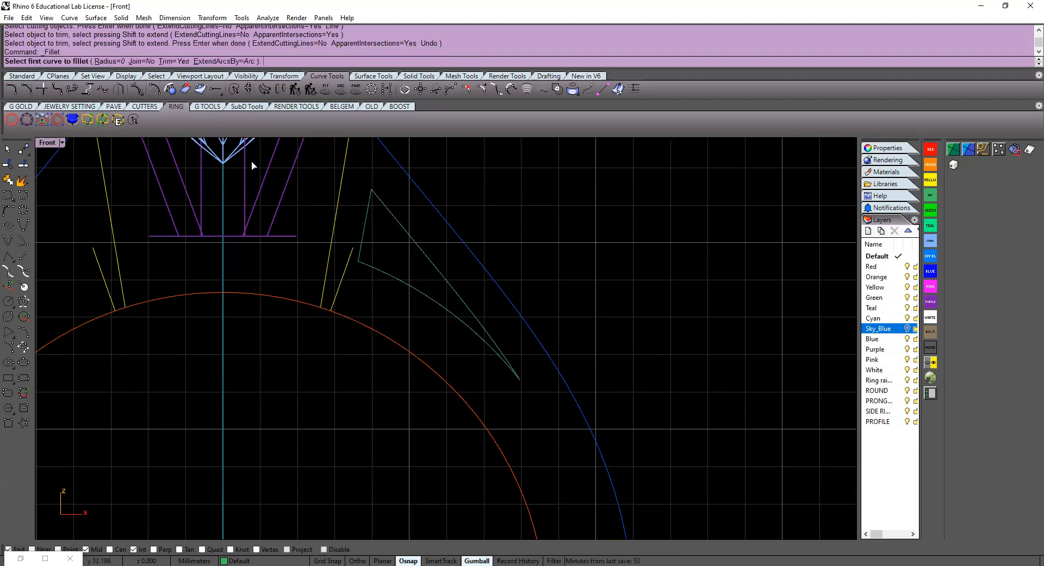
{"action": "type", "text": ".0625"}
{"action": "key", "text": "Return"}
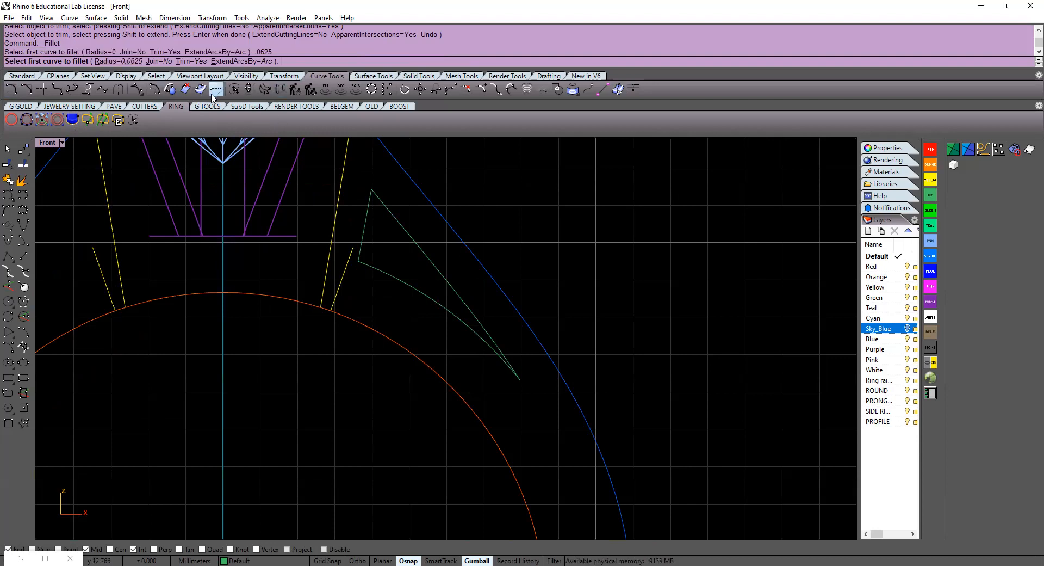
{"action": "left_click", "coordinate": [462, 323]}
{"action": "left_click", "coordinate": [470, 313]}
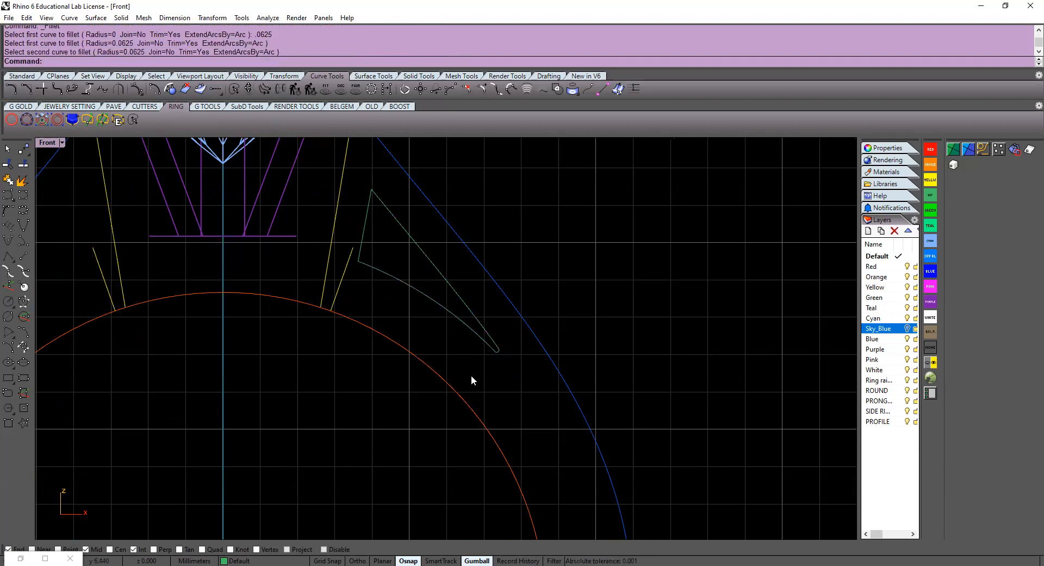
{"action": "key", "text": "ctrl+z"}
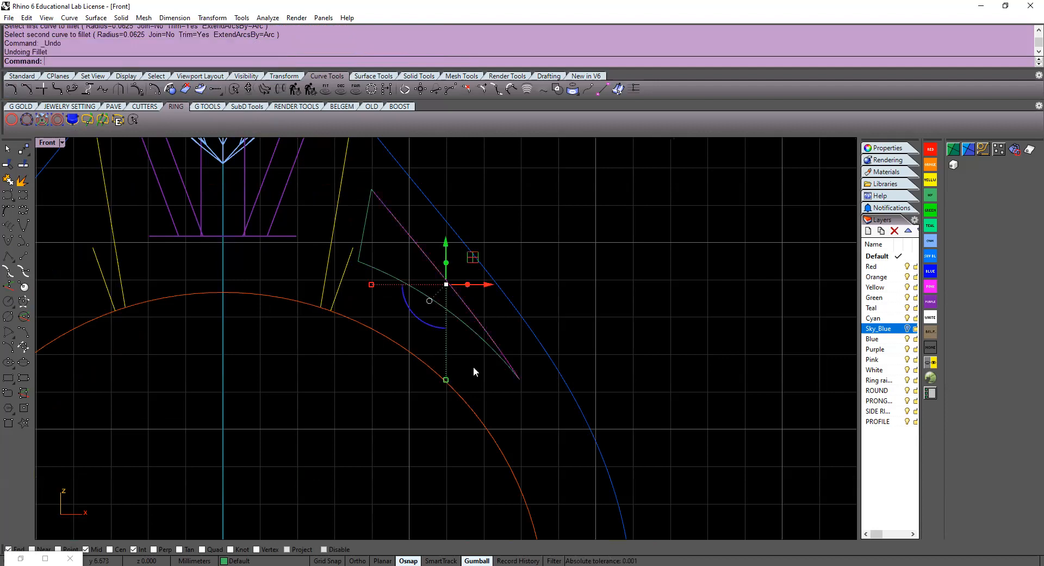
{"action": "key", "text": "Escape"}
Try a 0.1 mm radius fillet on the cutout outline's lower tip and undo it
{"action": "key", "text": "Return"}
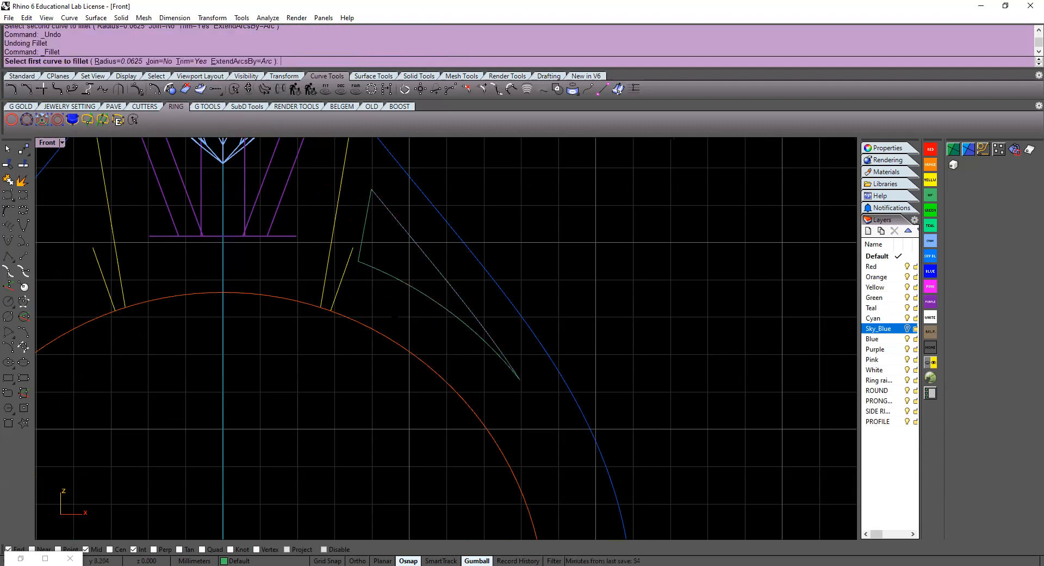
{"action": "type", "text": ".1"}
{"action": "key", "text": "Return"}
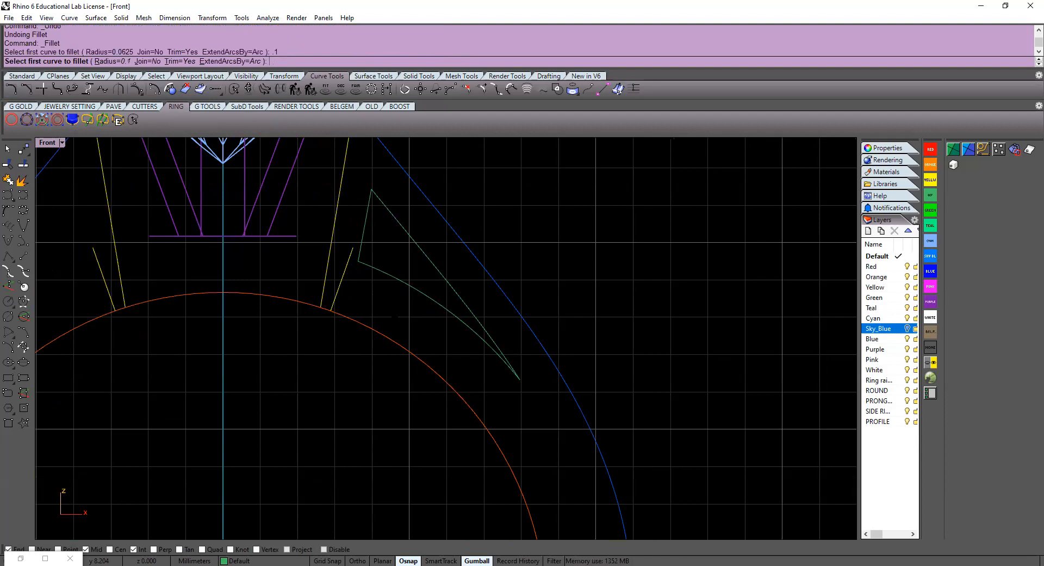
{"action": "left_click", "coordinate": [439, 298]}
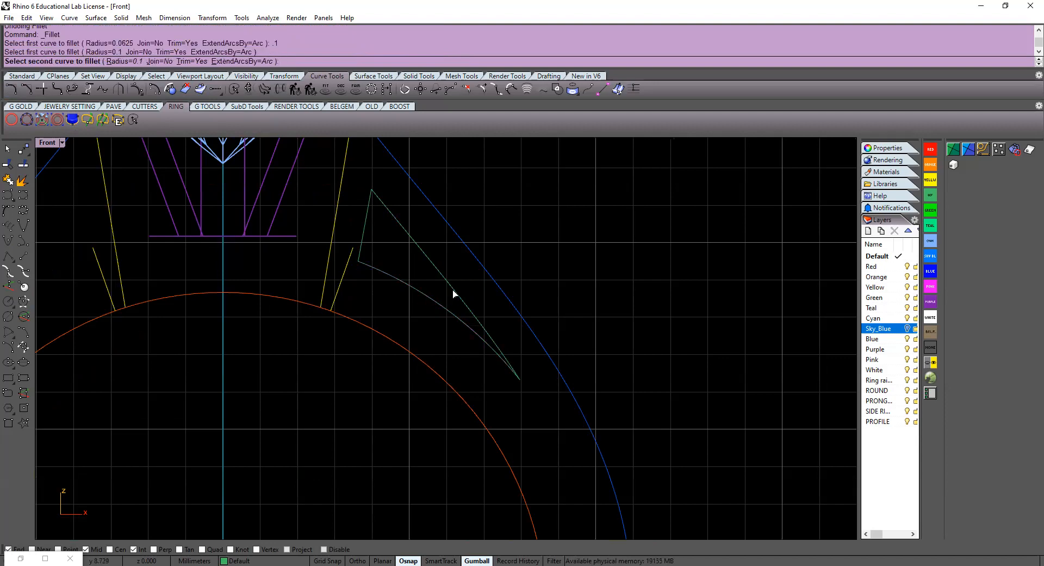
{"action": "left_click", "coordinate": [454, 295]}
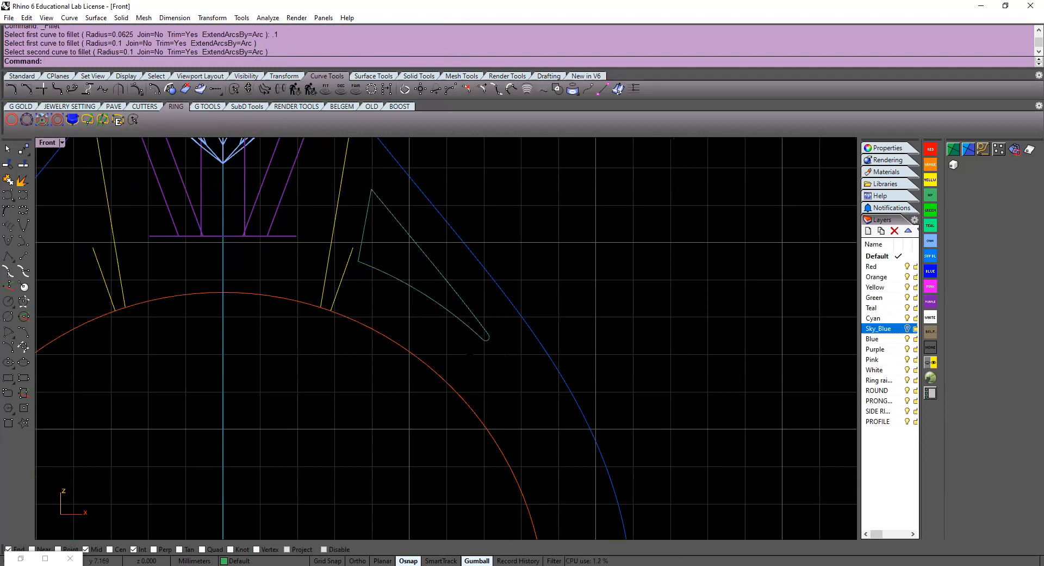
{"action": "key", "text": "ctrl+z"}
Fillet the cutout outline's lower tip between the curved and straight sides with a 0.25 mm radius
{"action": "key", "text": "Return"}
{"action": "type", "text": ".25"}
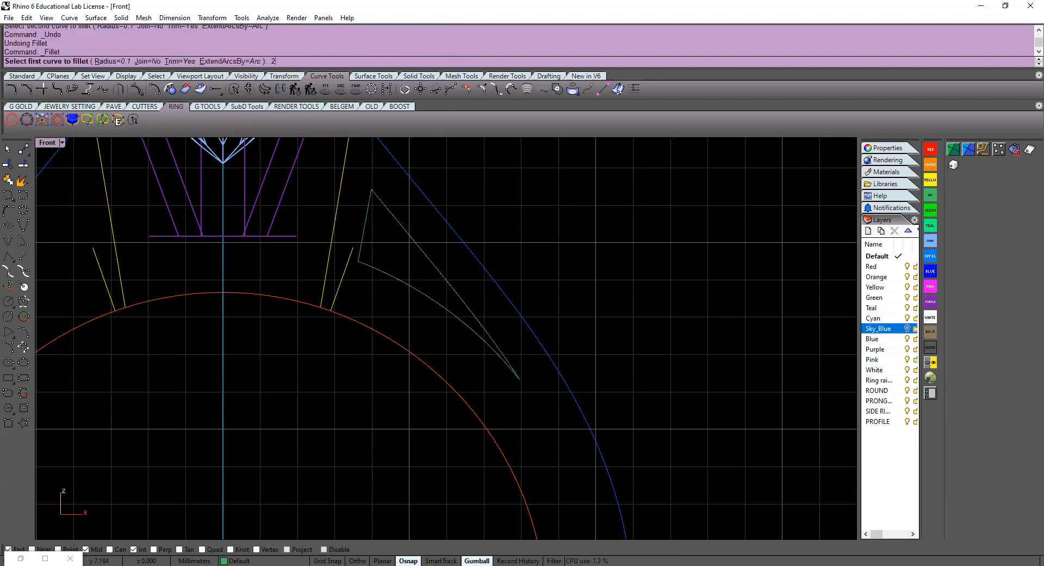
{"action": "key", "text": "Return"}
{"action": "left_click", "coordinate": [455, 316]}
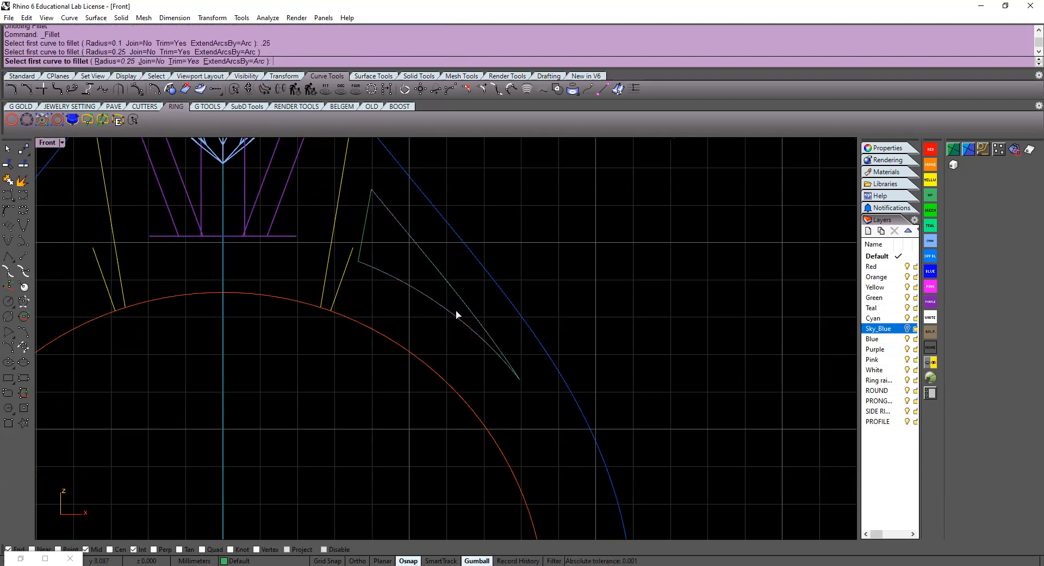
{"action": "left_click", "coordinate": [464, 303]}
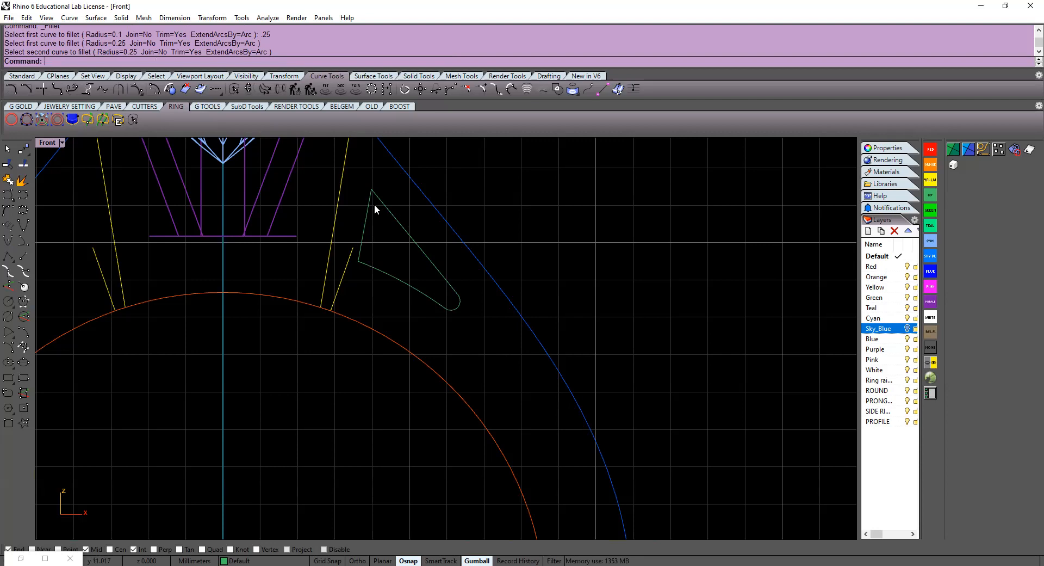
Join the cutout's three sides and tip fillet into one closed curve and return to the four-viewport layout
{"action": "scroll", "coordinate": [402, 237], "scroll_direction": "down", "scroll_amount": 4}
{"action": "scroll", "coordinate": [403, 237], "scroll_direction": "up", "scroll_amount": 6}
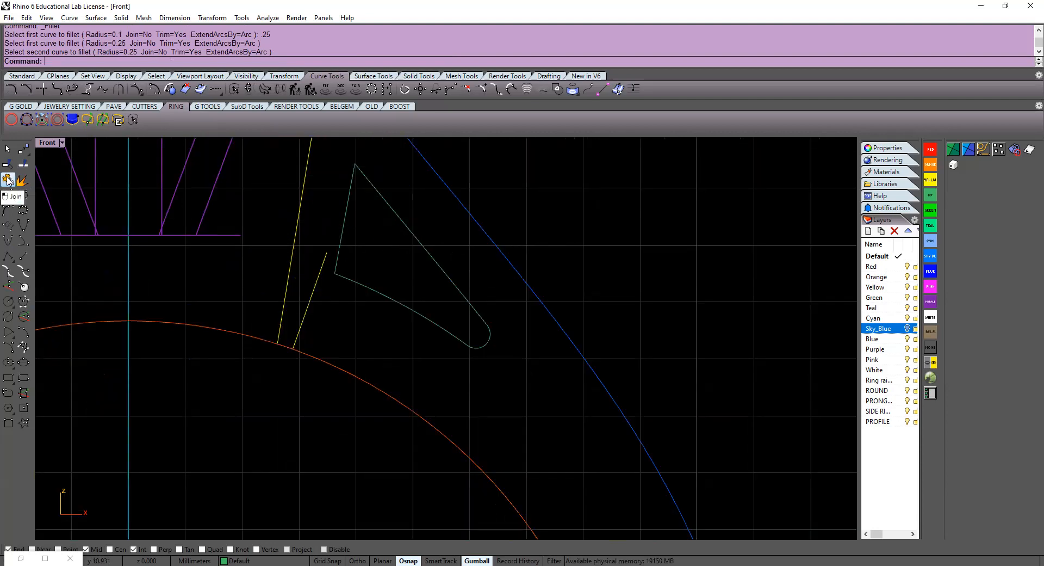
{"action": "key", "text": "ctrl+j"}
{"action": "left_click", "coordinate": [346, 201]}
{"action": "left_click", "coordinate": [375, 190]}
{"action": "left_click", "coordinate": [491, 341]}
{"action": "key", "text": "Return"}
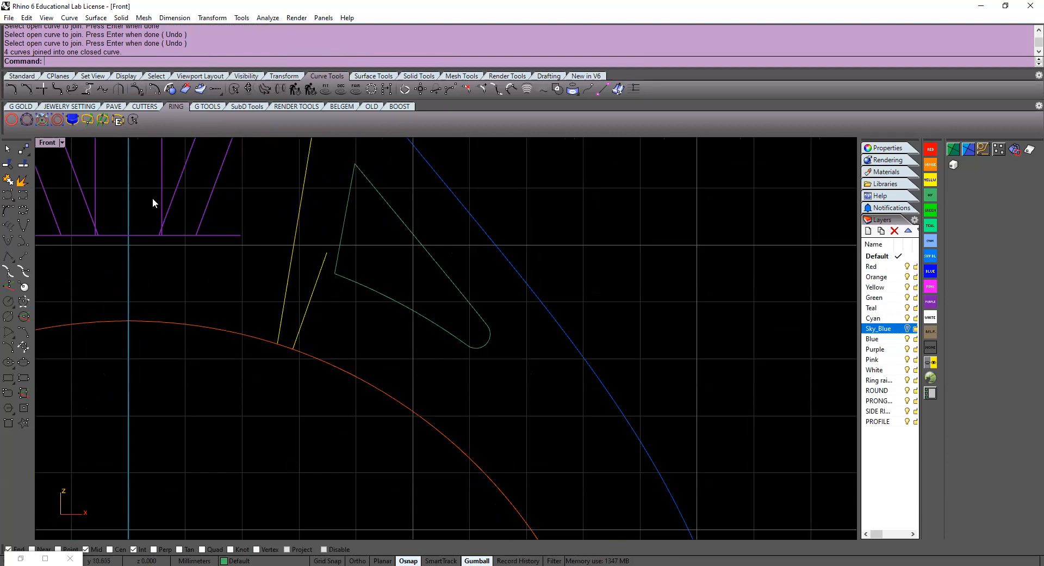
{"action": "double_click", "coordinate": [47, 143]}
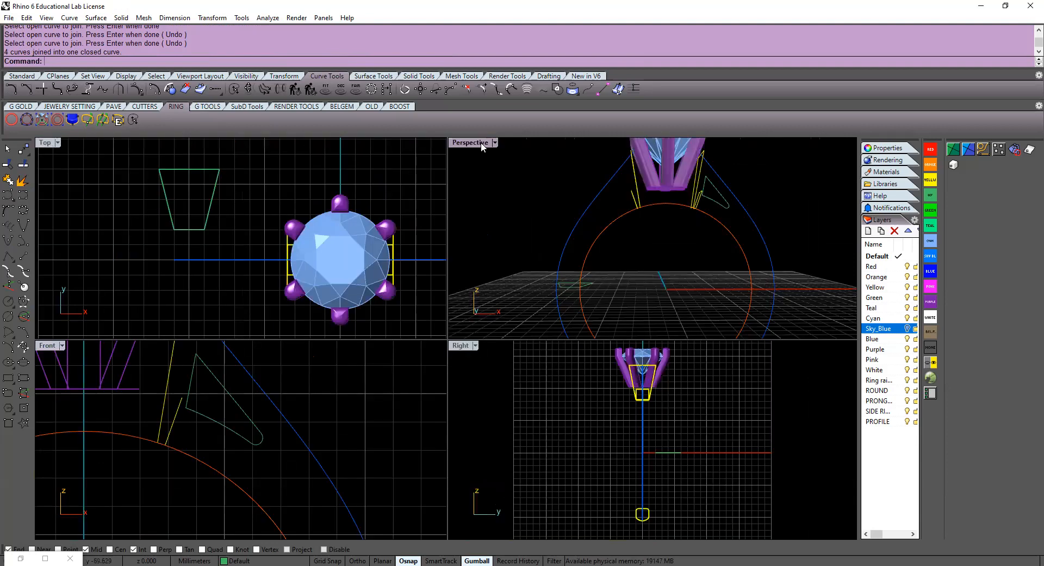
Extrude the closed cutout curve as a solid to both sides by about 2.8 mm, past the shank's width
{"action": "double_click", "coordinate": [459, 143]}
{"action": "right_click_drag", "start_coordinate": [615, 298], "coordinate": [534, 286]}
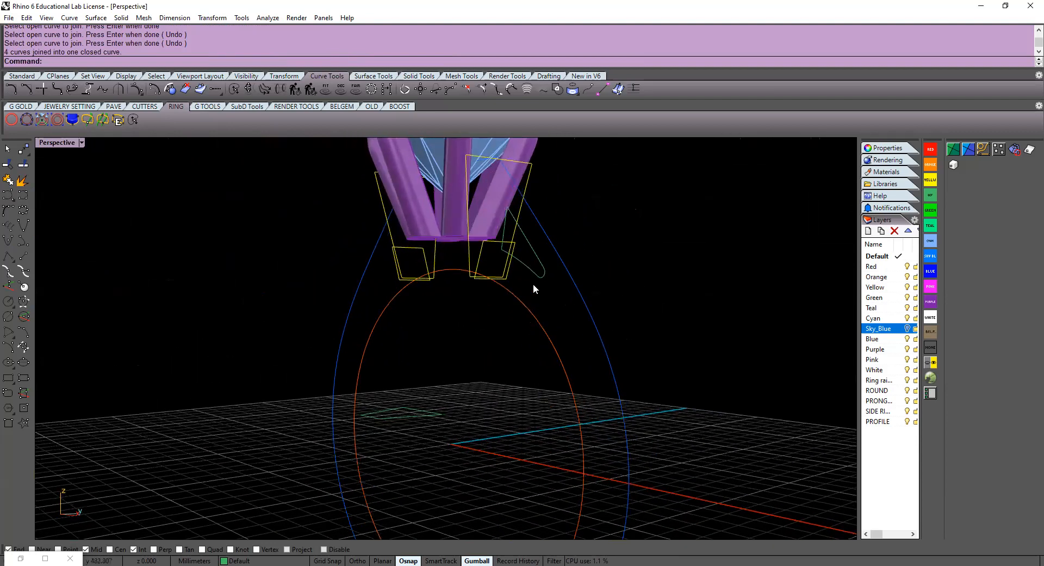
{"action": "left_click", "coordinate": [534, 249]}
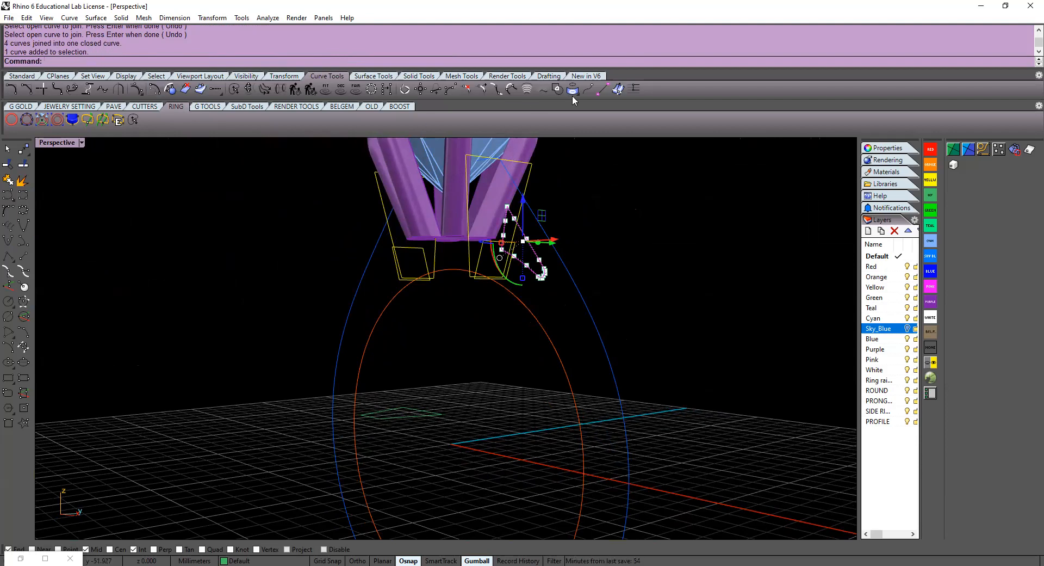
{"action": "left_click", "coordinate": [407, 77]}
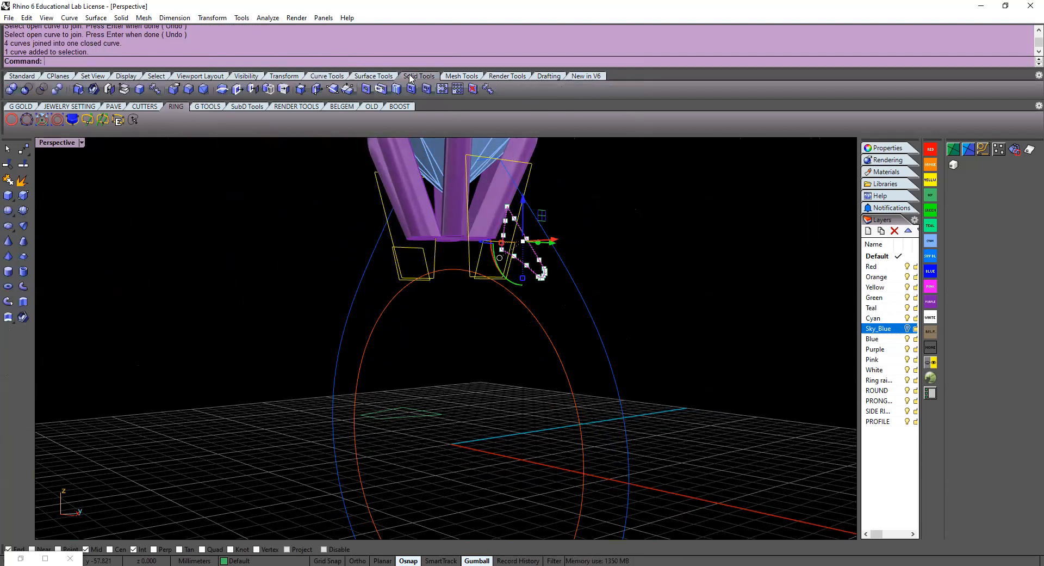
{"action": "left_click", "coordinate": [23, 301]}
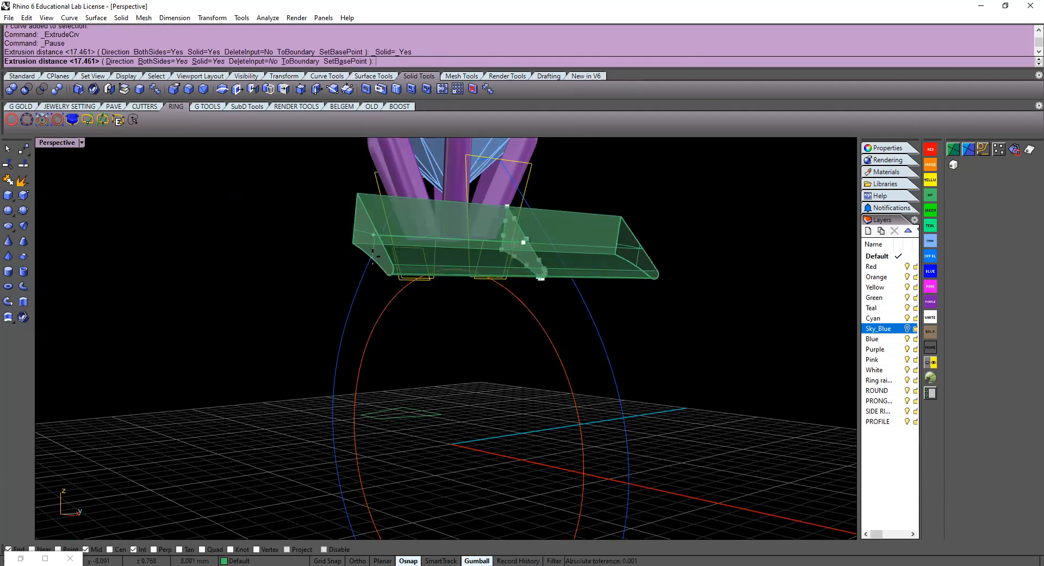
{"action": "left_click", "coordinate": [163, 60]}
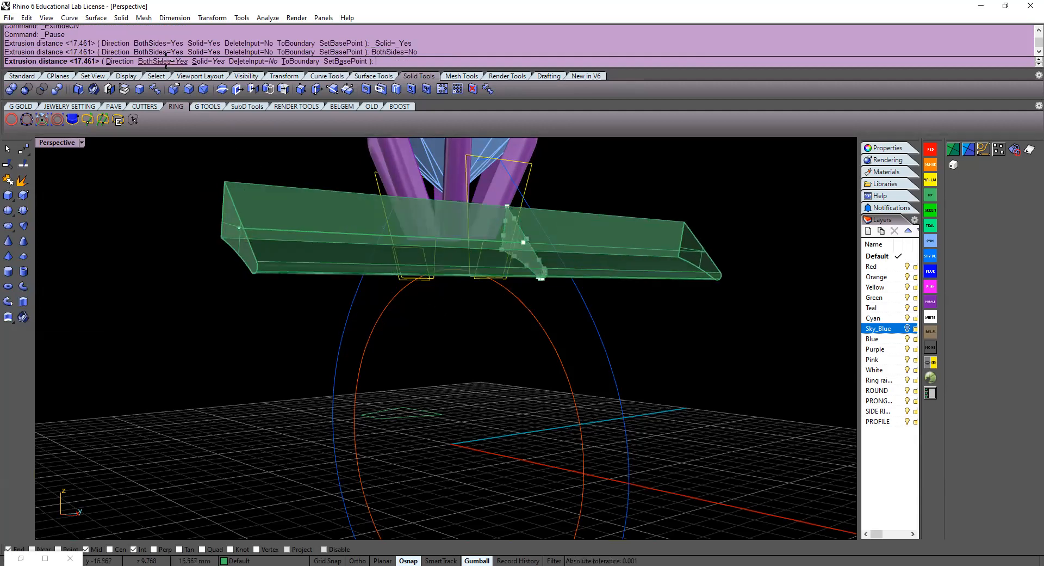
{"action": "left_click", "coordinate": [166, 62]}
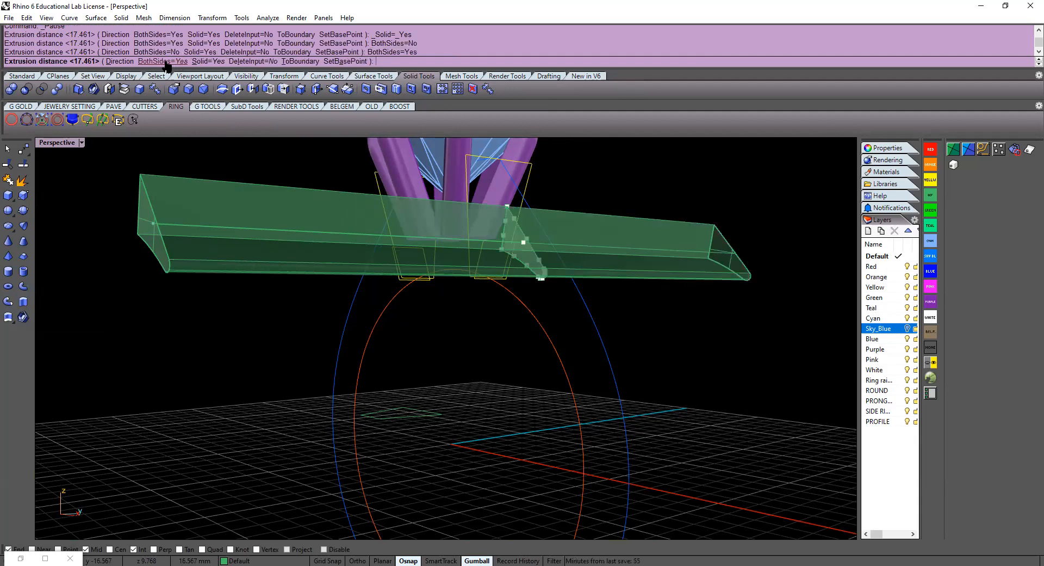
{"action": "right_click_drag", "start_coordinate": [445, 287], "coordinate": [479, 269]}
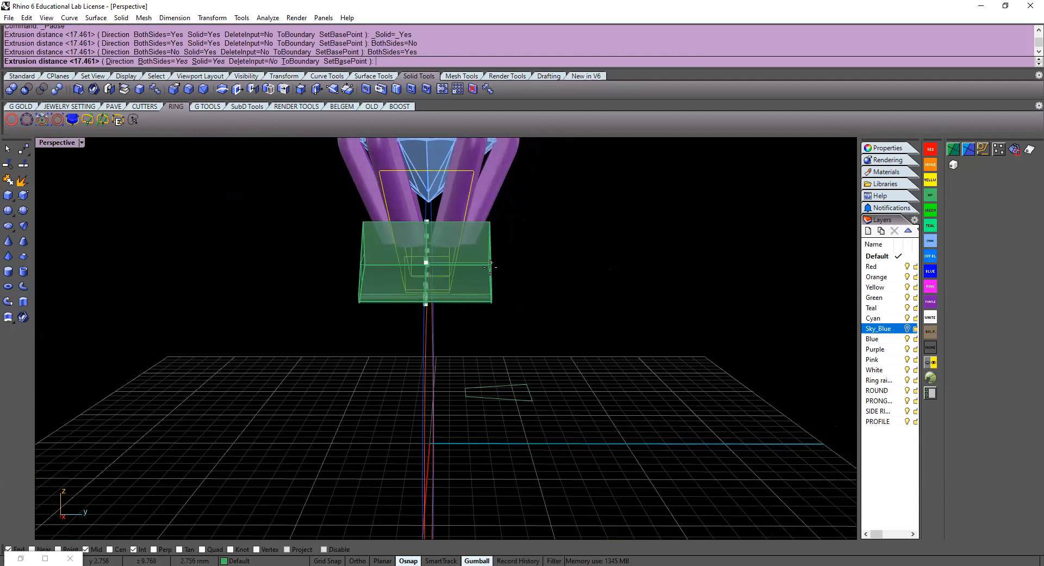
{"action": "left_click", "coordinate": [492, 263]}
{"action": "right_click_drag", "start_coordinate": [457, 361], "coordinate": [755, 321]}
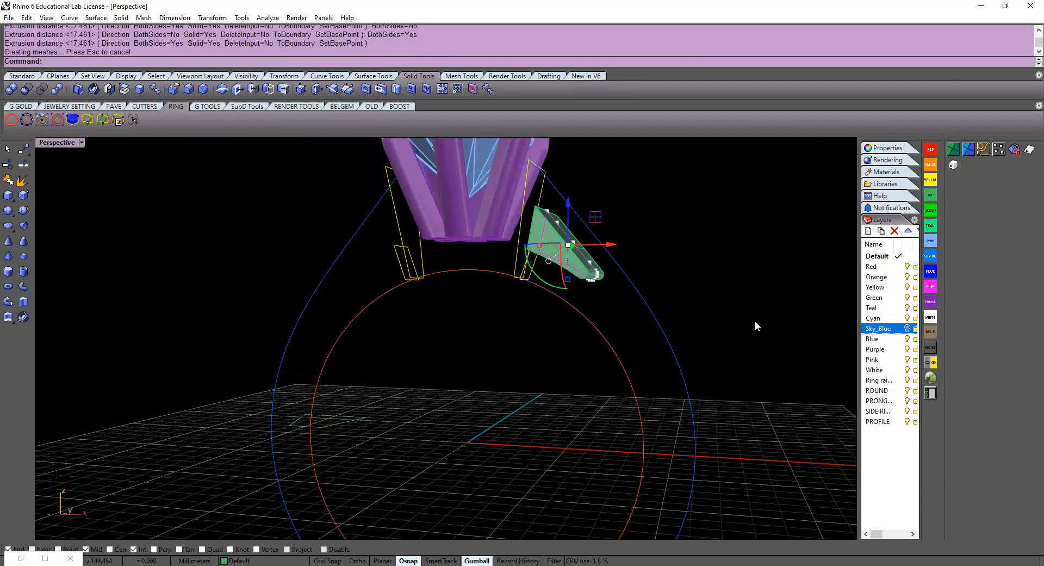
Mirror the extruded cutout solid across the Y axis to the opposite shoulder of the ring
{"action": "left_click", "coordinate": [610, 198]}
{"action": "left_click", "coordinate": [550, 235]}
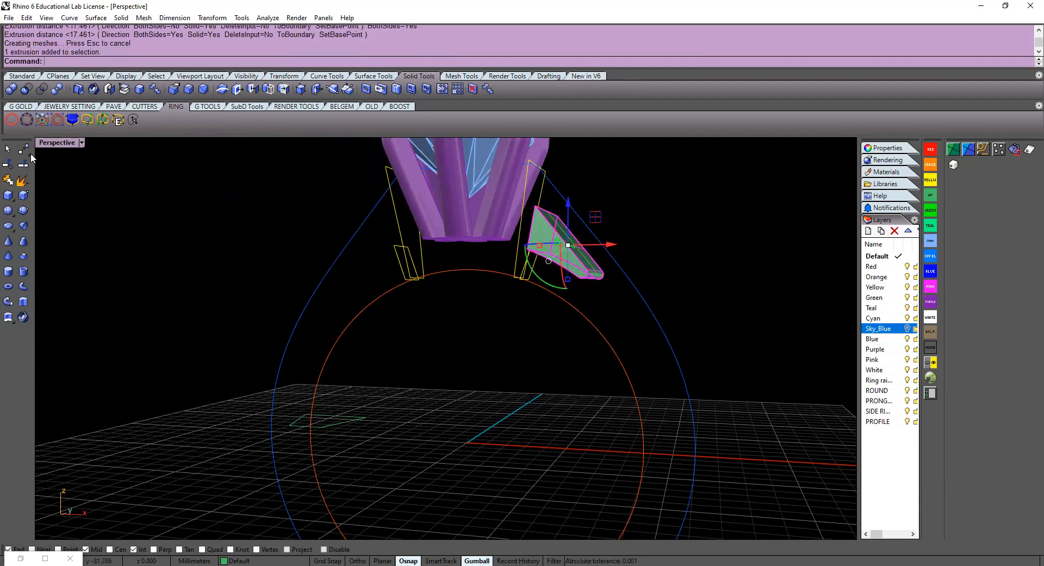
{"action": "left_click", "coordinate": [29, 154]}
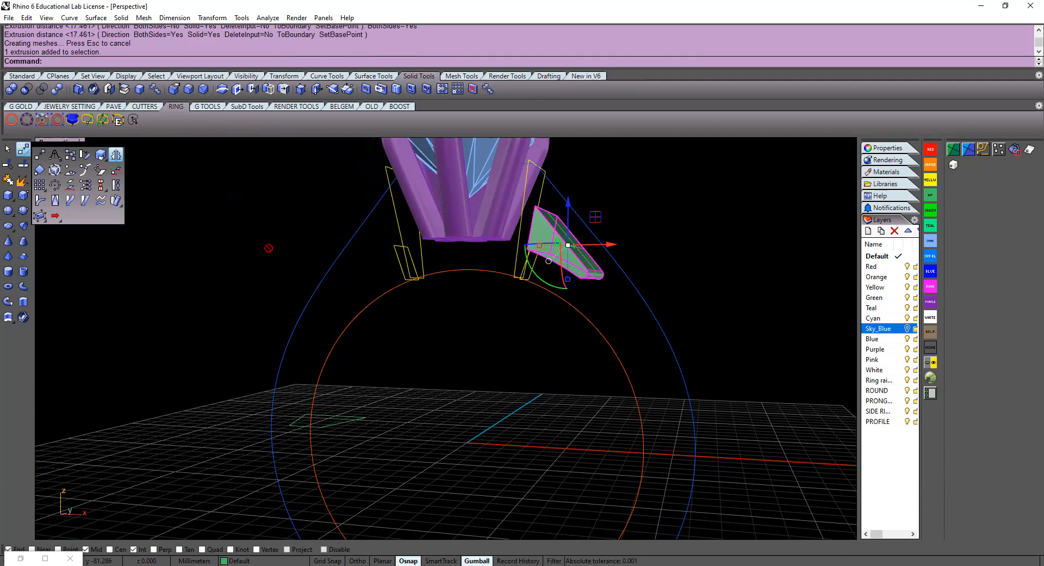
{"action": "left_click", "coordinate": [115, 157]}
{"action": "left_click", "coordinate": [175, 61]}
{"action": "key", "text": "Escape"}
{"action": "right_click_drag", "start_coordinate": [723, 308], "coordinate": [772, 293]}
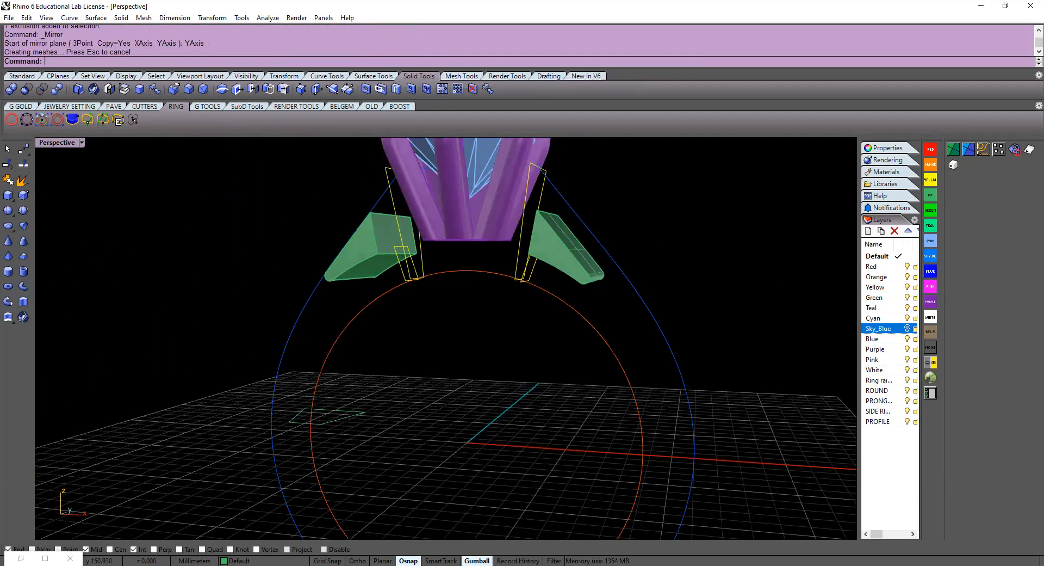
Show the Sky_Blue layer and subtract both cutout solids from the ring with Boolean Difference, keeping the cutters
{"action": "left_click", "coordinate": [907, 328]}
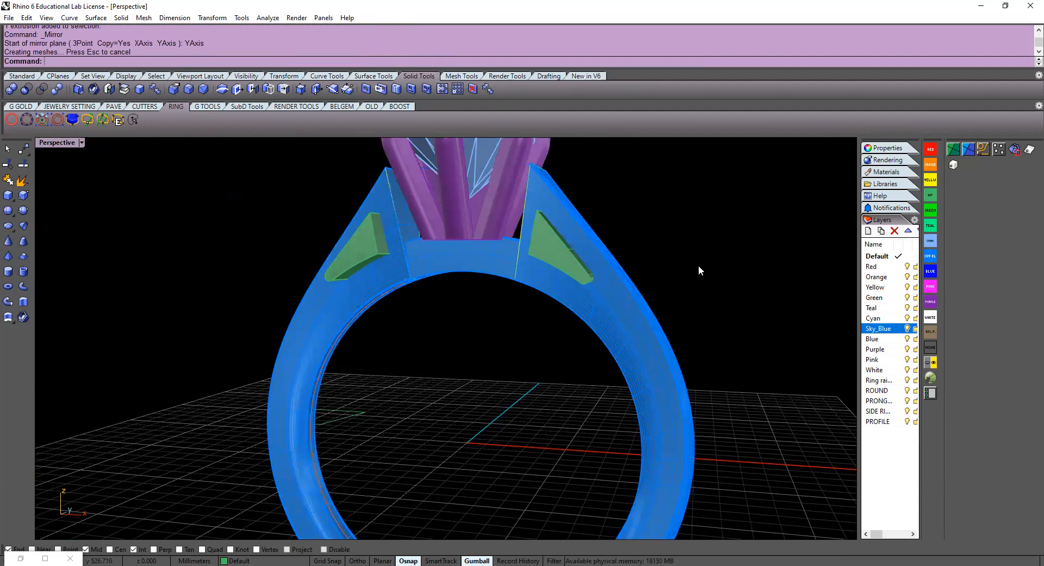
{"action": "right_click_drag", "start_coordinate": [635, 319], "coordinate": [625, 343]}
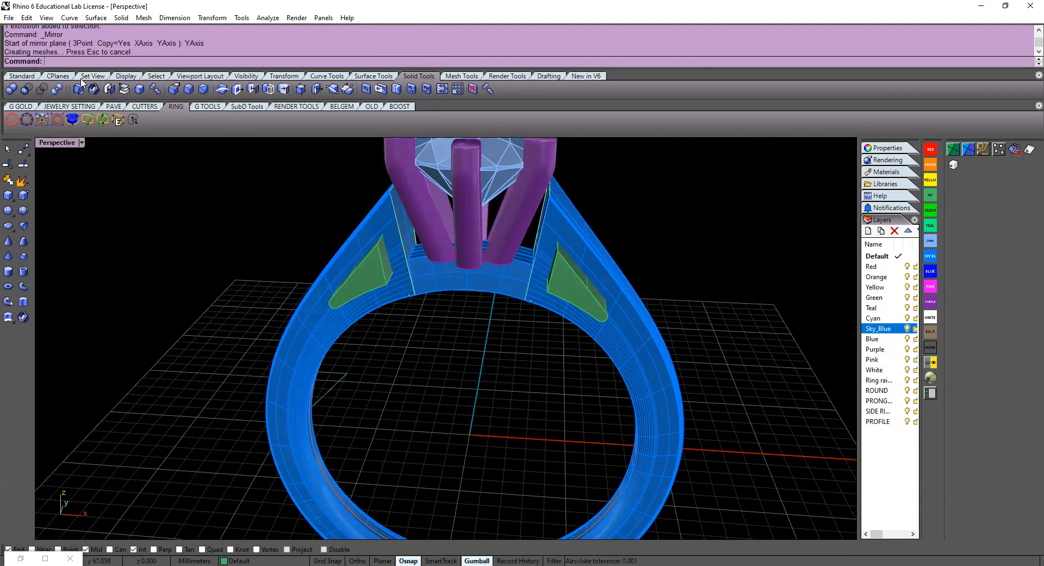
{"action": "left_click", "coordinate": [95, 88]}
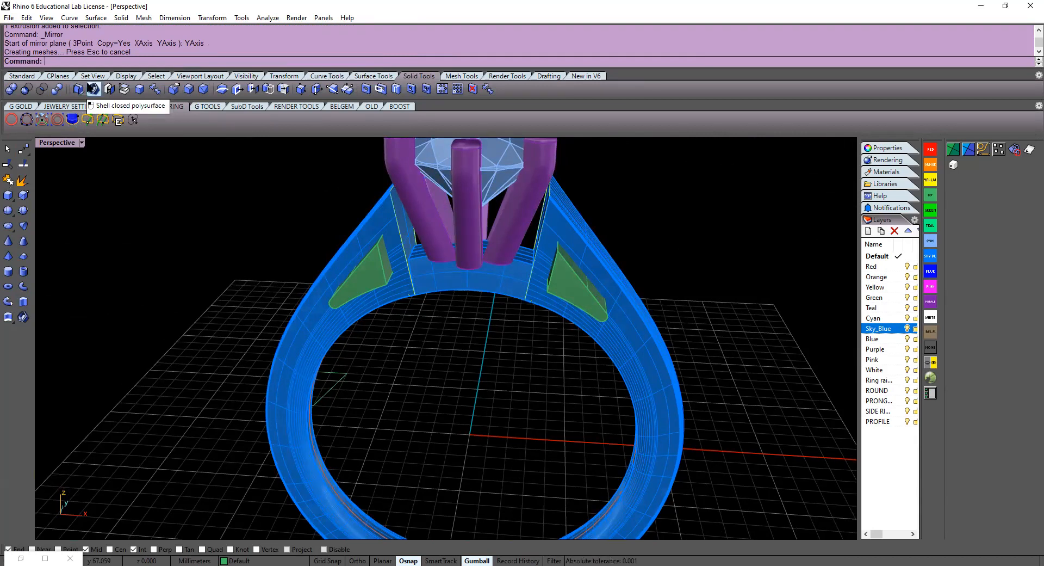
{"action": "left_click", "coordinate": [25, 90]}
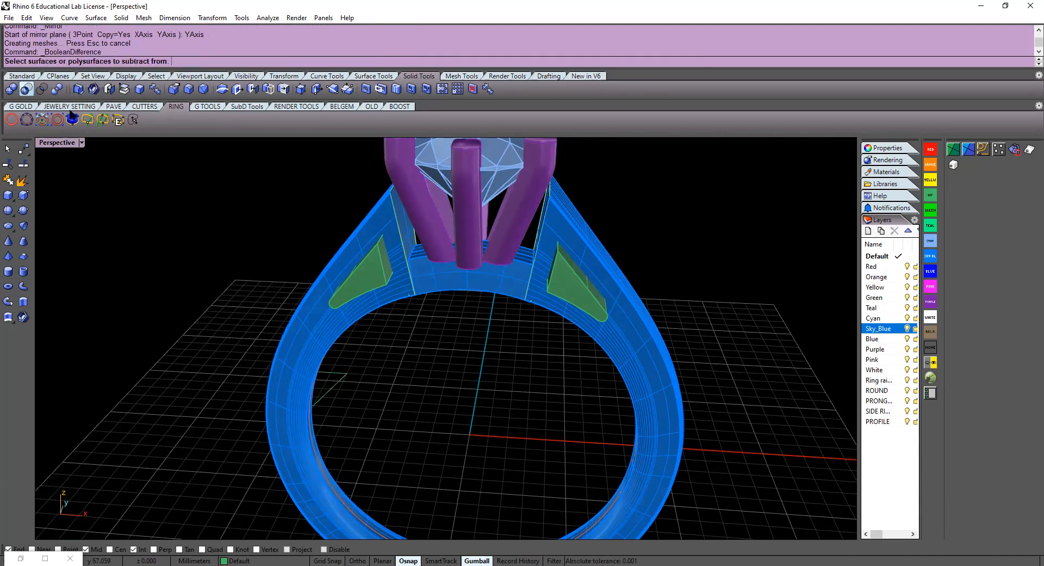
{"action": "left_click", "coordinate": [566, 229]}
{"action": "key", "text": "Return"}
{"action": "left_click", "coordinate": [565, 267]}
{"action": "left_click", "coordinate": [366, 263]}
{"action": "key", "text": "Return"}
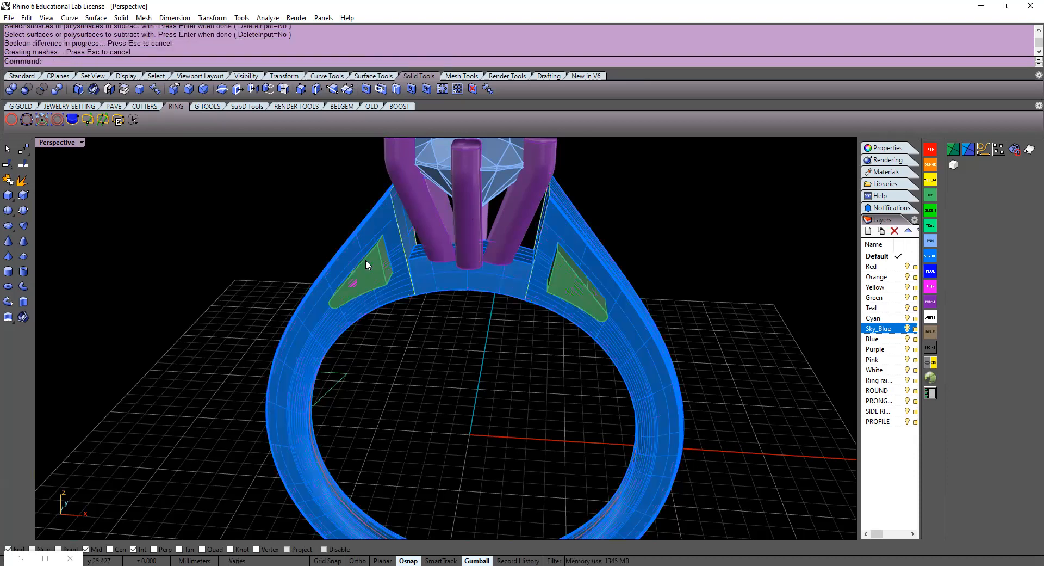
Delete the two leftover cutter solids from the ring's shoulders and check the openings from several angles
{"action": "left_click", "coordinate": [571, 279]}
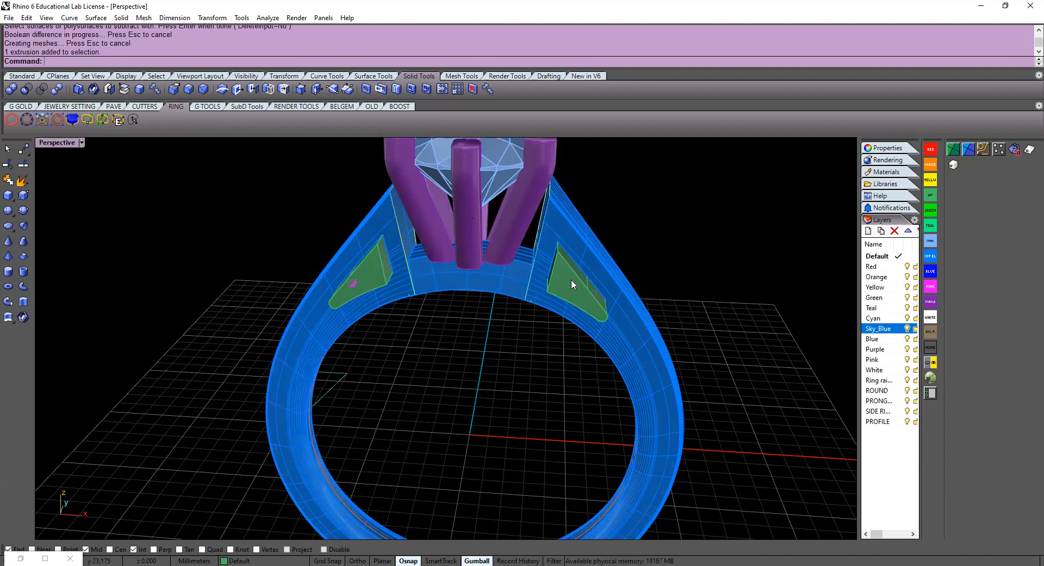
{"action": "key", "text": "Delete"}
{"action": "left_click", "coordinate": [373, 273]}
{"action": "key", "text": "Delete"}
{"action": "right_click_drag", "start_coordinate": [373, 272], "coordinate": [520, 270]}
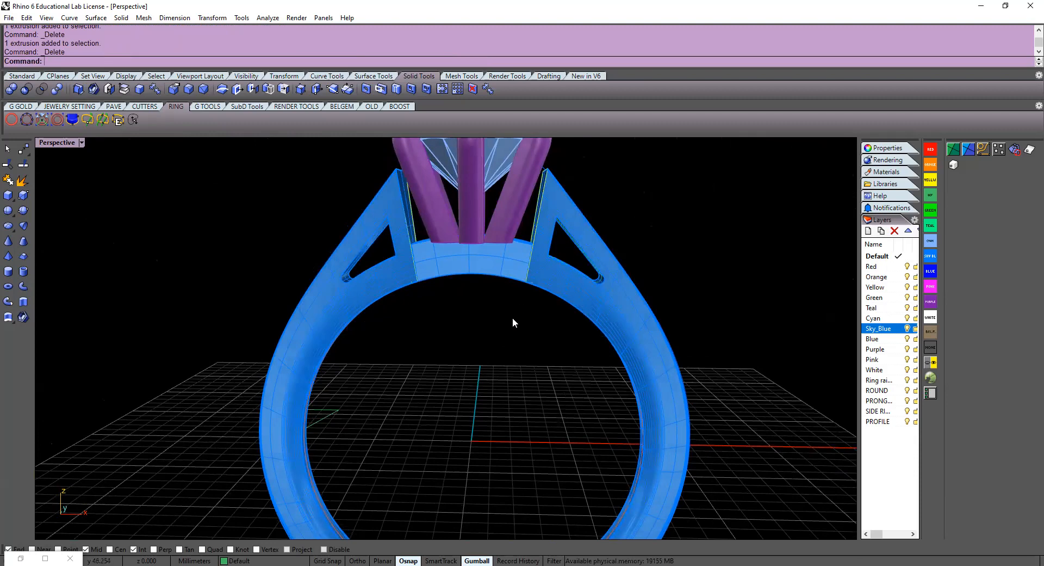
{"action": "scroll", "coordinate": [512, 318], "scroll_direction": "up", "scroll_amount": 5}
{"action": "scroll", "coordinate": [512, 317], "scroll_direction": "down", "scroll_amount": 5}
{"action": "right_click_drag", "start_coordinate": [513, 318], "coordinate": [545, 304]}
{"action": "scroll", "coordinate": [546, 303], "scroll_direction": "up", "scroll_amount": 2}
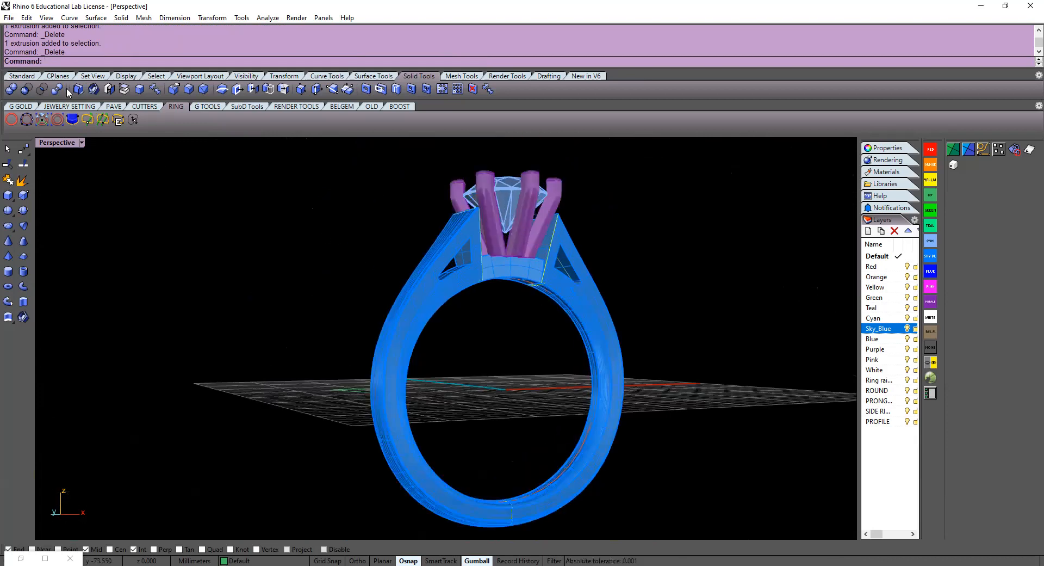
Save the model as a new file named solitaire2 in the digital fabrictation folder
{"action": "left_click", "coordinate": [8, 21]}
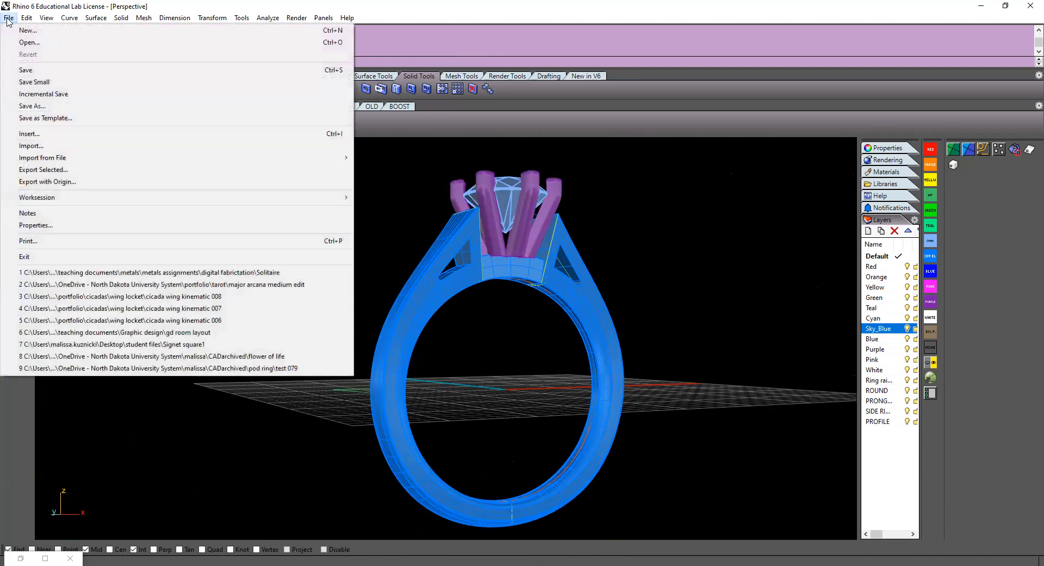
{"action": "left_click", "coordinate": [24, 105]}
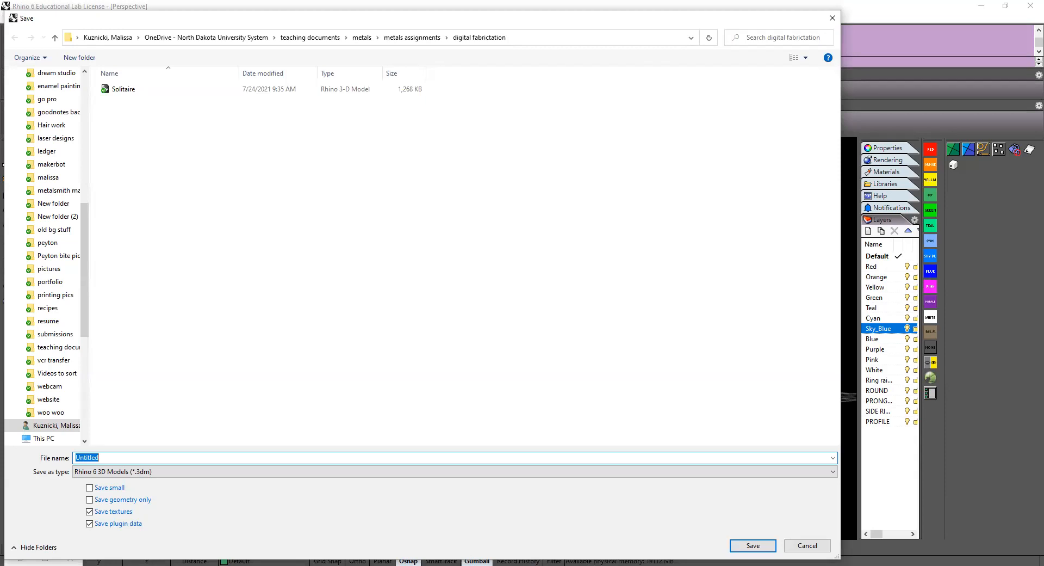
{"action": "type", "text": "solitarie"}
{"action": "key", "text": "BackSpace"}
{"action": "type", "text": "ire2"}
{"action": "key", "text": "Return"}
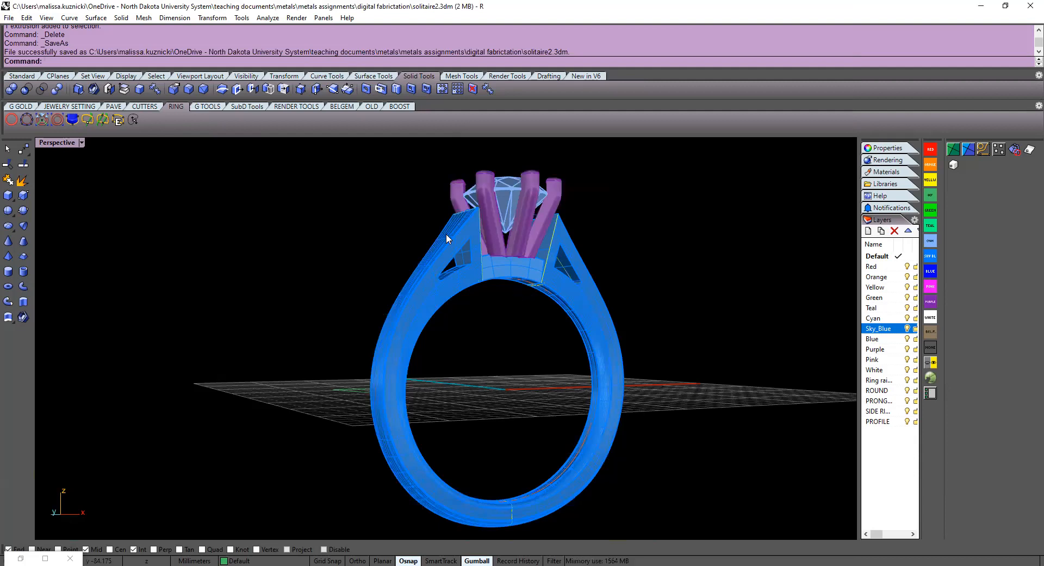
Export only the ring shank solid as an STL (Stereolithography) file named solitaire
{"action": "right_click_drag", "start_coordinate": [406, 273], "coordinate": [438, 323]}
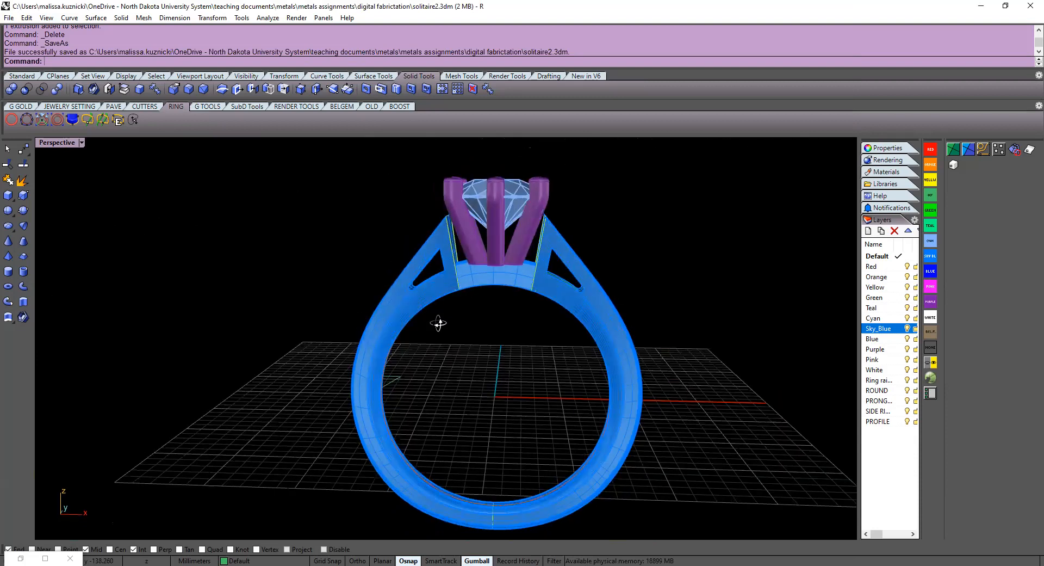
{"action": "left_click", "coordinate": [441, 285]}
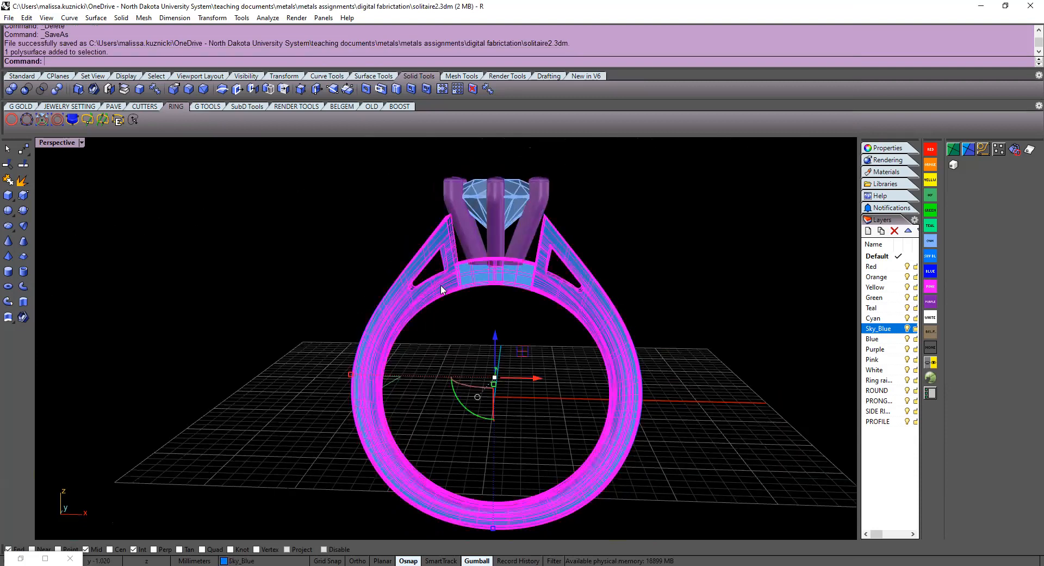
{"action": "left_click", "coordinate": [9, 18]}
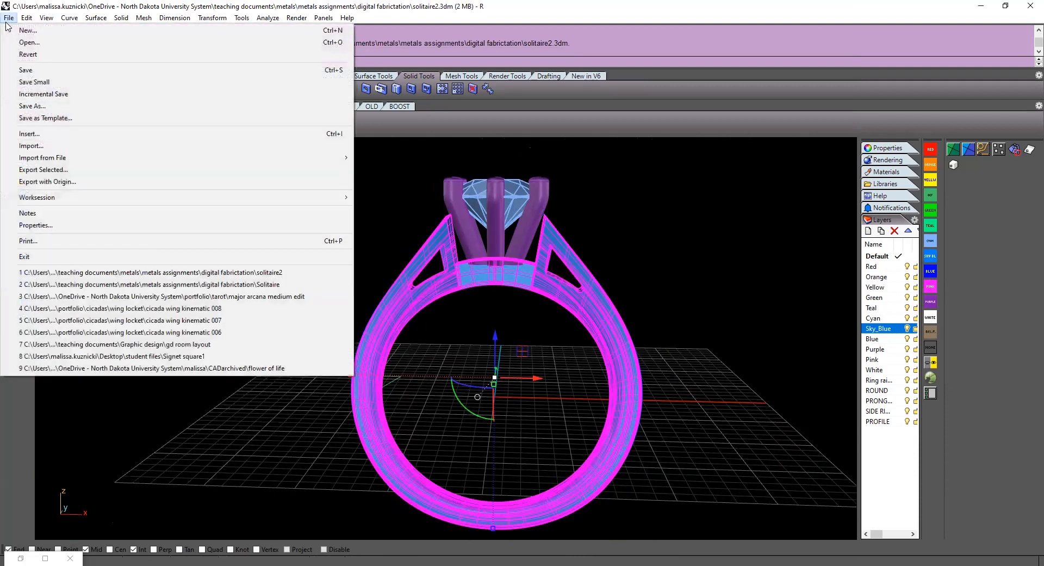
{"action": "left_click", "coordinate": [38, 171]}
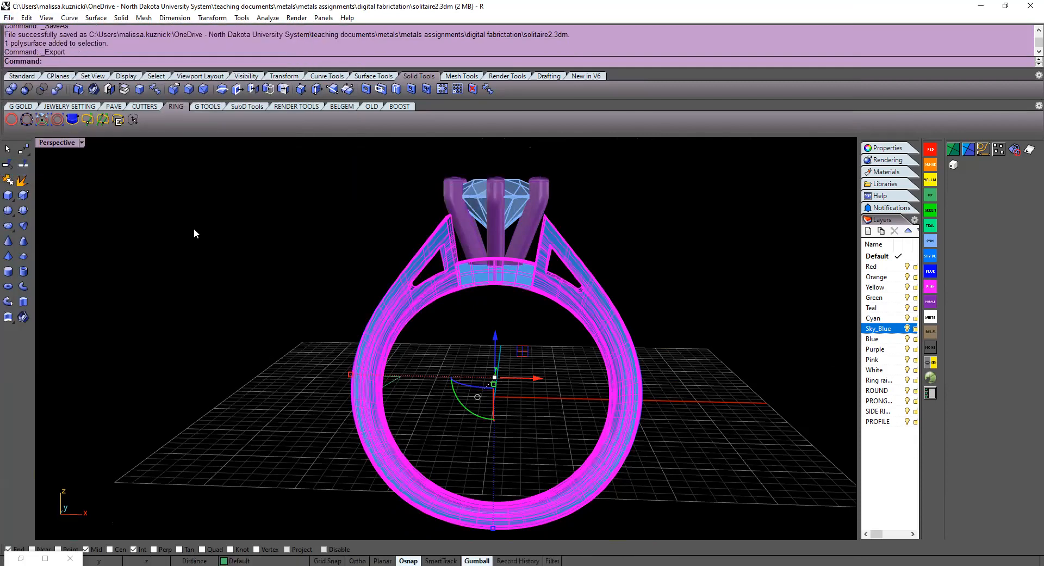
{"action": "left_click_drag", "start_coordinate": [85, 235], "coordinate": [98, 352]}
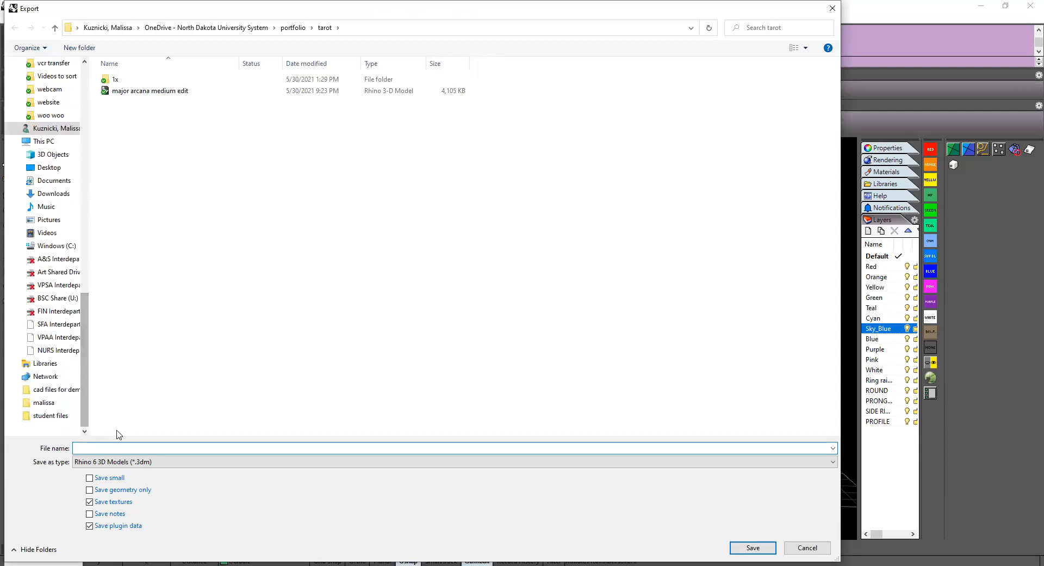
{"action": "left_click", "coordinate": [125, 463]}
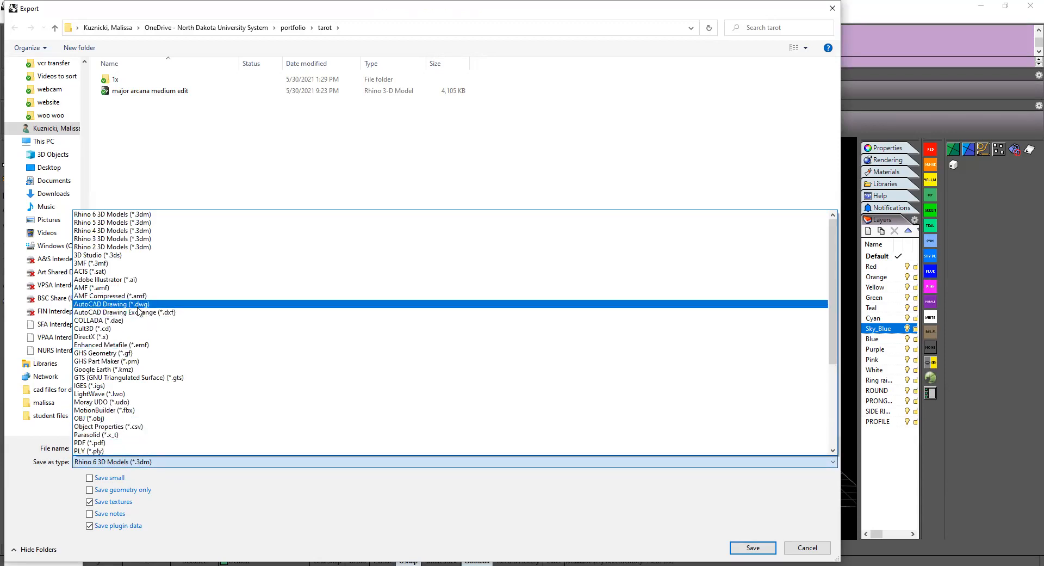
{"action": "scroll", "coordinate": [139, 330], "scroll_direction": "down", "scroll_amount": 1}
{"action": "scroll", "coordinate": [139, 333], "scroll_direction": "down", "scroll_amount": 5}
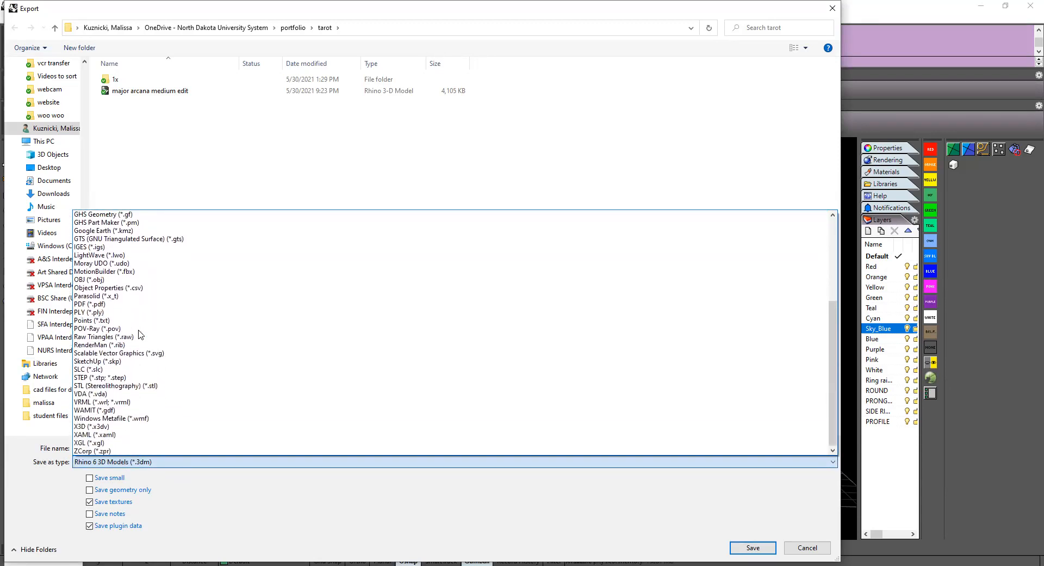
{"action": "left_click", "coordinate": [139, 386]}
{"action": "left_click", "coordinate": [131, 444]}
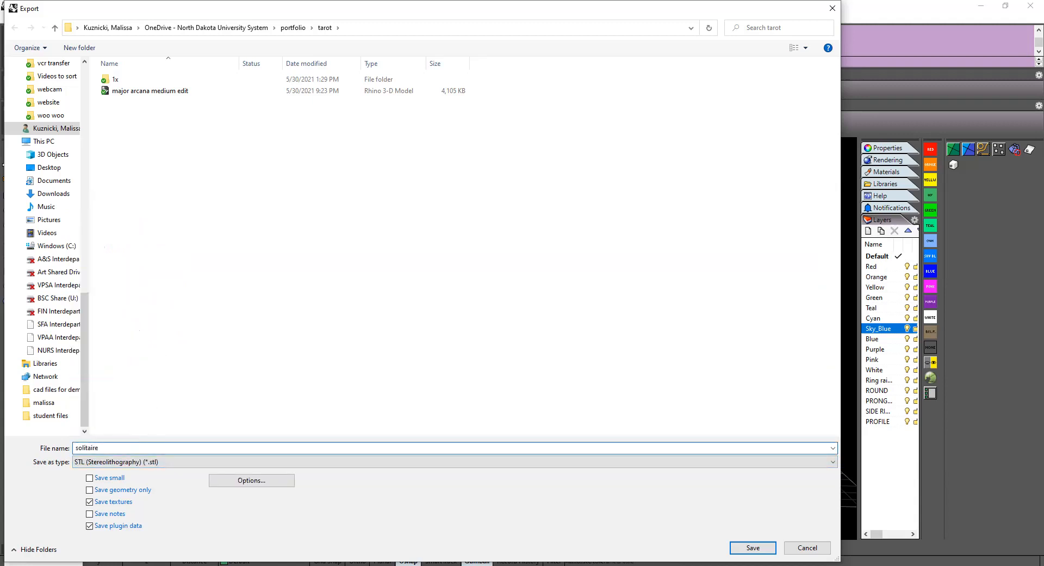
{"action": "left_click", "coordinate": [754, 548]}
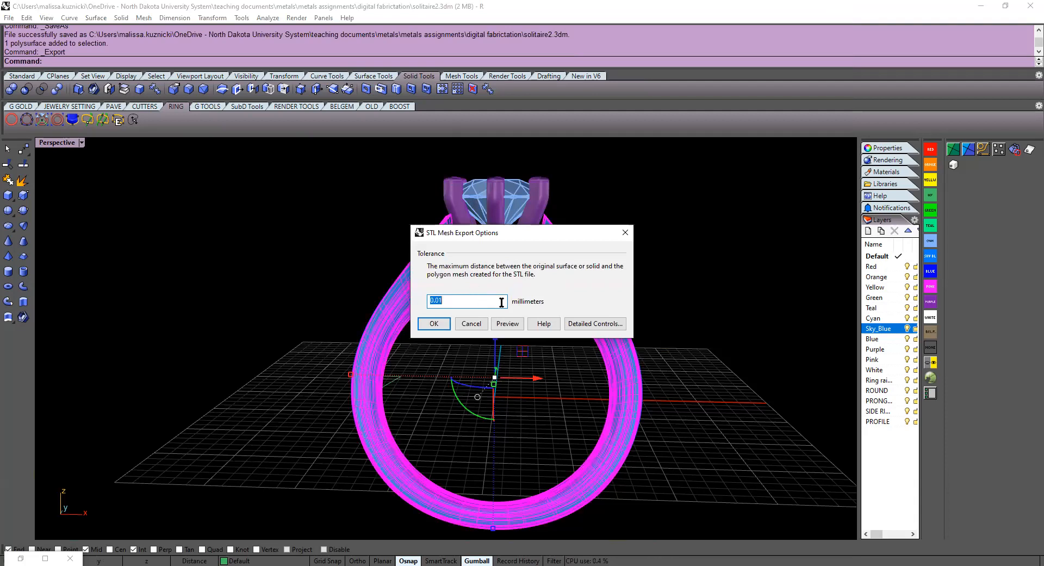
Preview the STL mesh at 0.01 mm tolerance and examine its polygons around the side cutout in wireframe display
{"action": "left_click", "coordinate": [506, 324]}
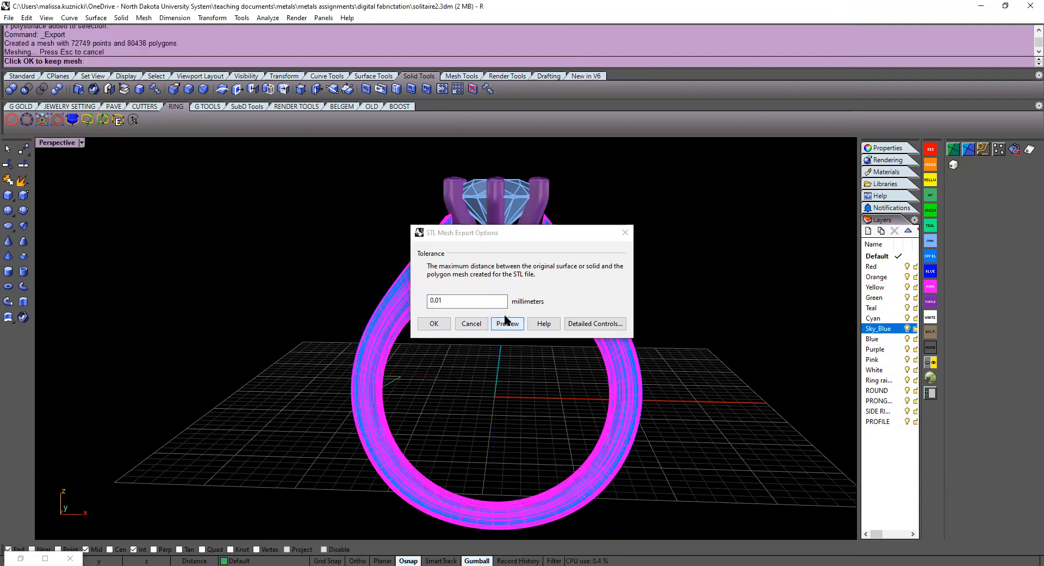
{"action": "left_click", "coordinate": [81, 143]}
{"action": "left_click", "coordinate": [70, 171]}
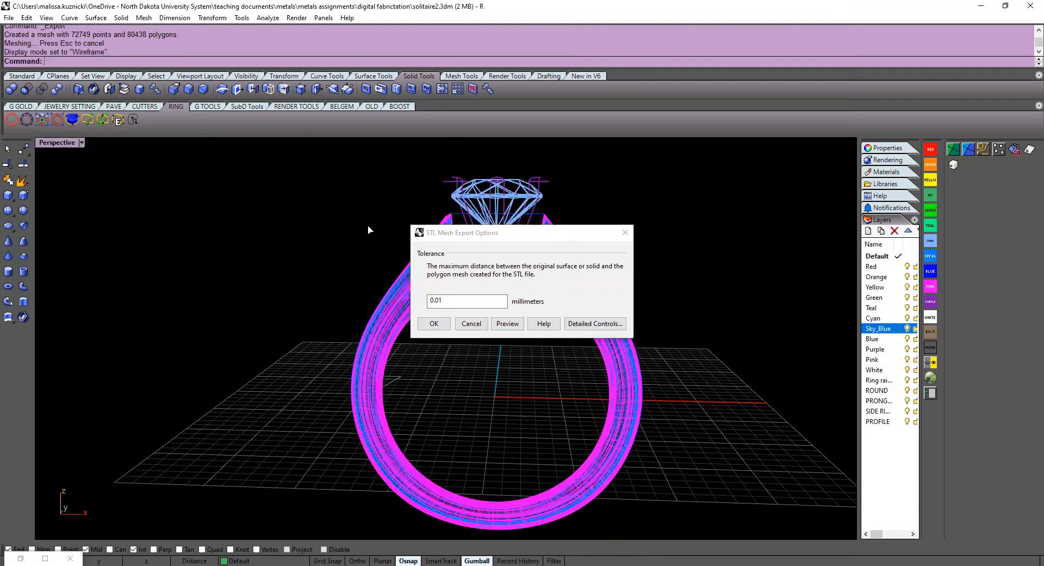
{"action": "left_click_drag", "start_coordinate": [513, 240], "coordinate": [651, 229]}
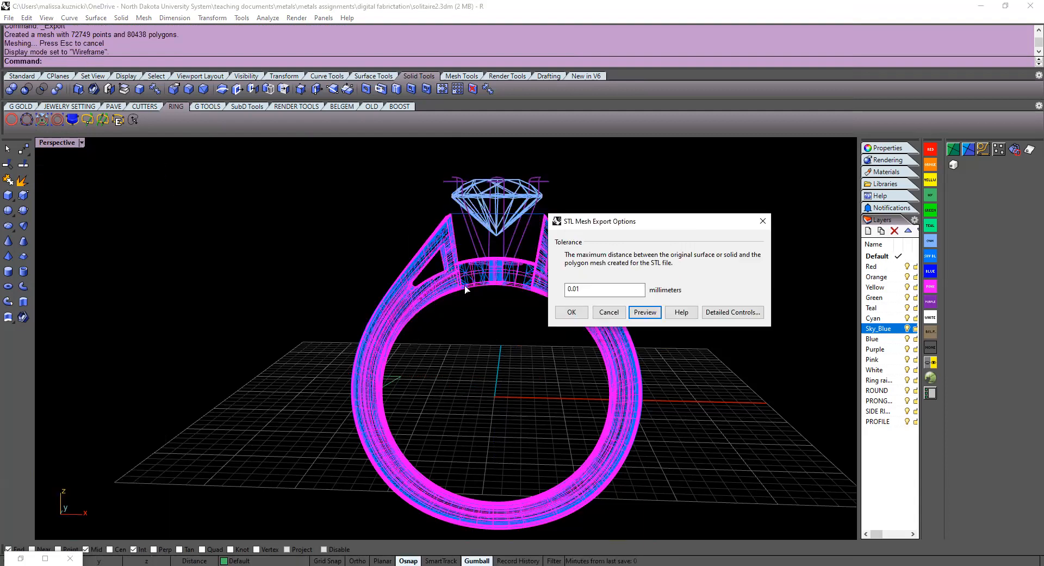
{"action": "scroll", "coordinate": [412, 266], "scroll_direction": "up", "scroll_amount": 6}
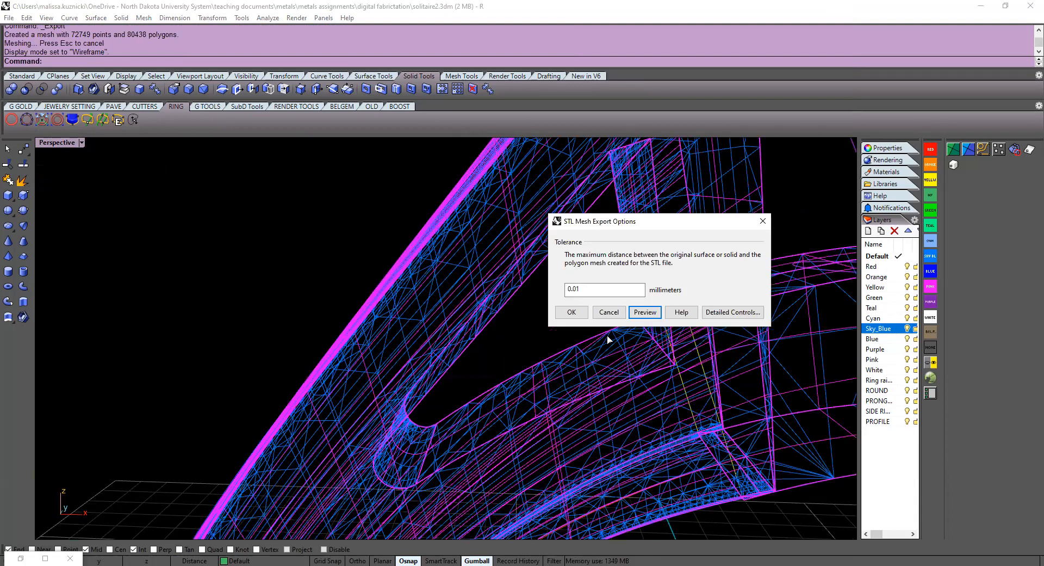
Review the detailed polygon mesh options for the STL and return to the simple controls
{"action": "left_click", "coordinate": [723, 312]}
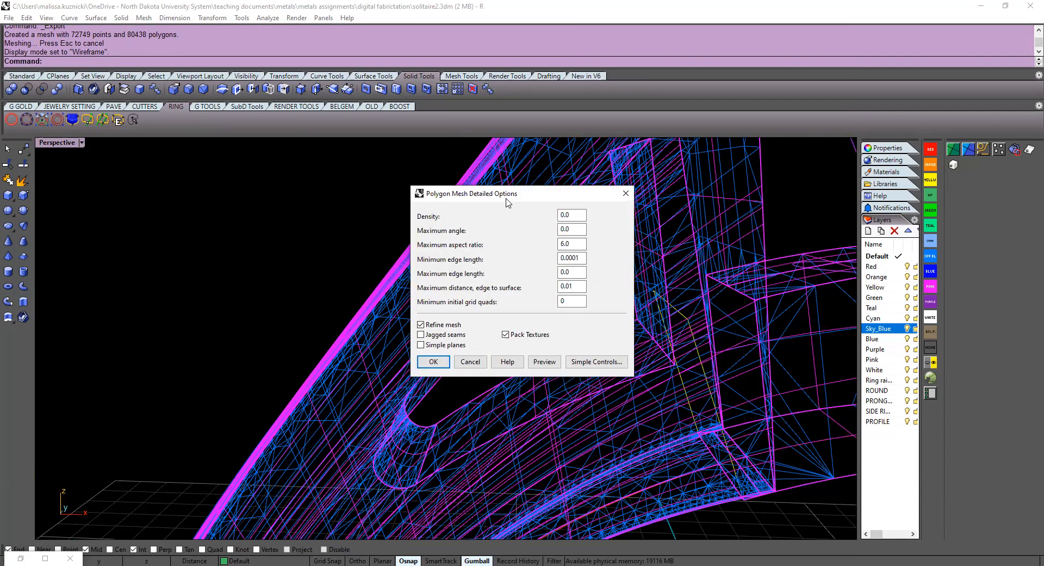
{"action": "left_click_drag", "start_coordinate": [506, 199], "coordinate": [625, 189]}
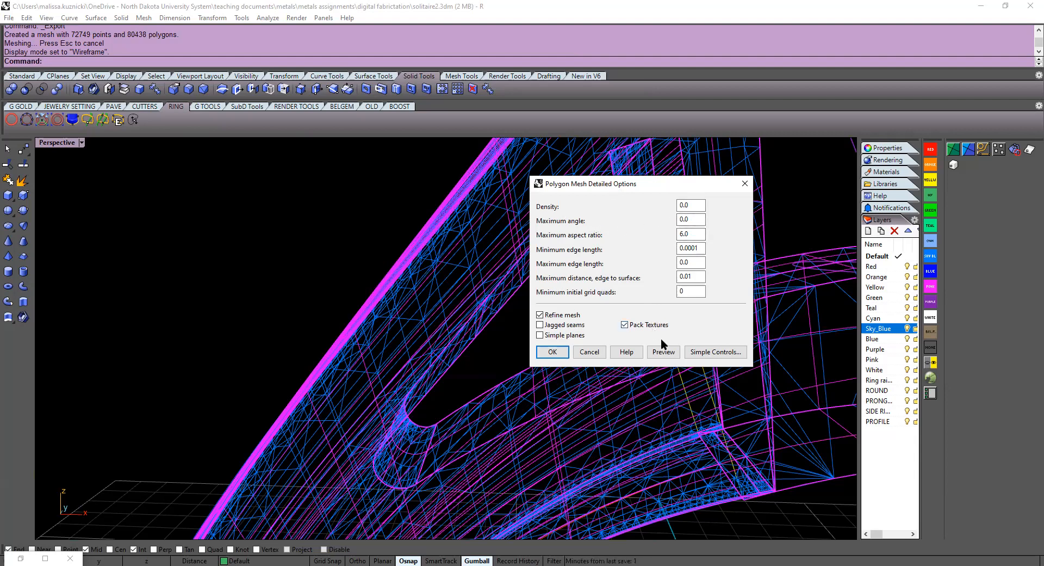
{"action": "left_click", "coordinate": [714, 354]}
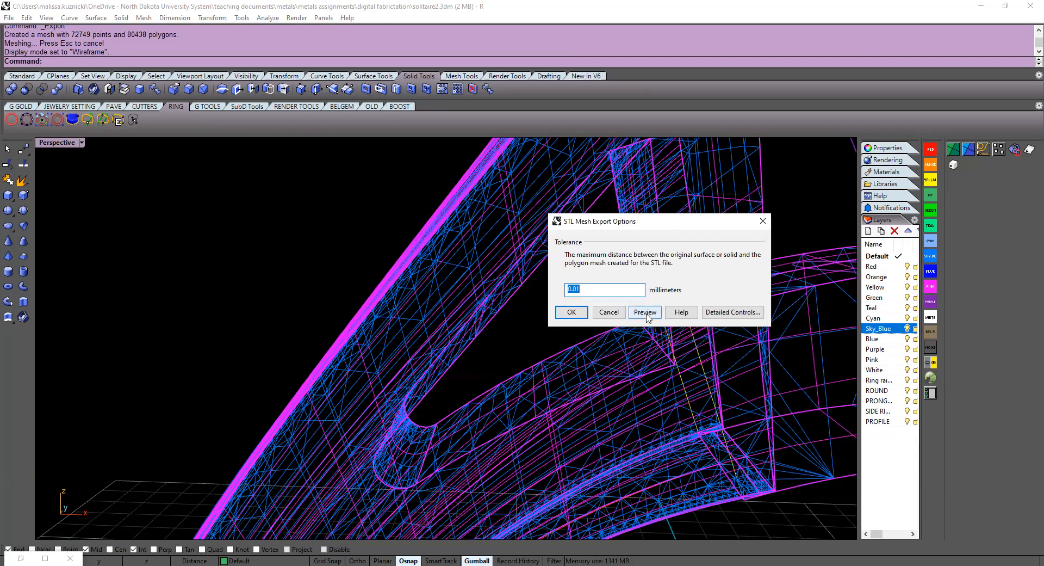
Accept the 0.01 mm mesh tolerance, finish the export as a binary STL including open objects, and view the whole ring
{"action": "left_click", "coordinate": [577, 314]}
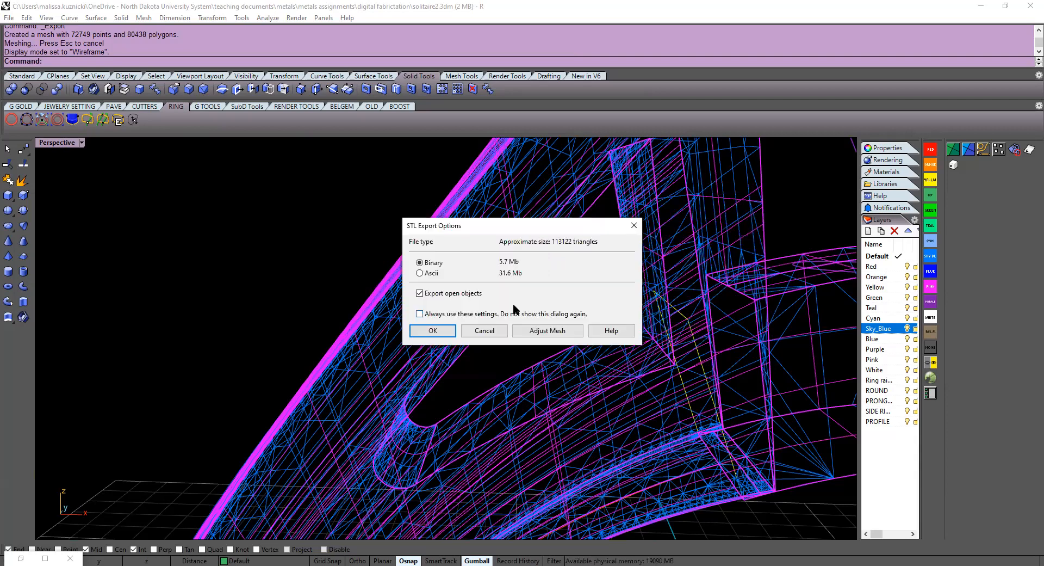
{"action": "left_click", "coordinate": [433, 331]}
{"action": "scroll", "coordinate": [534, 297], "scroll_direction": "down", "scroll_amount": 5}
{"action": "right_click_drag", "start_coordinate": [571, 309], "coordinate": [476, 361]}
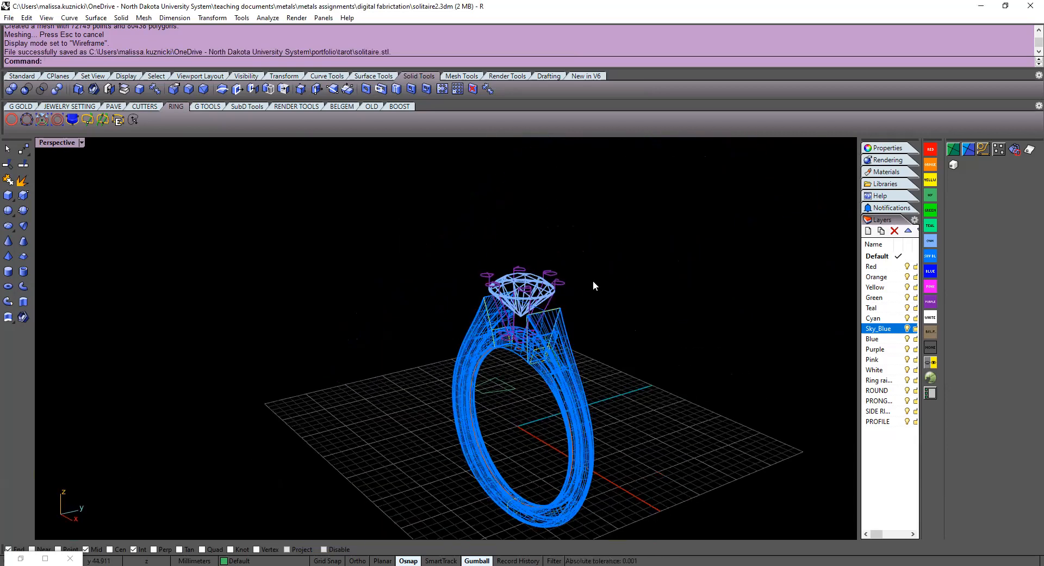